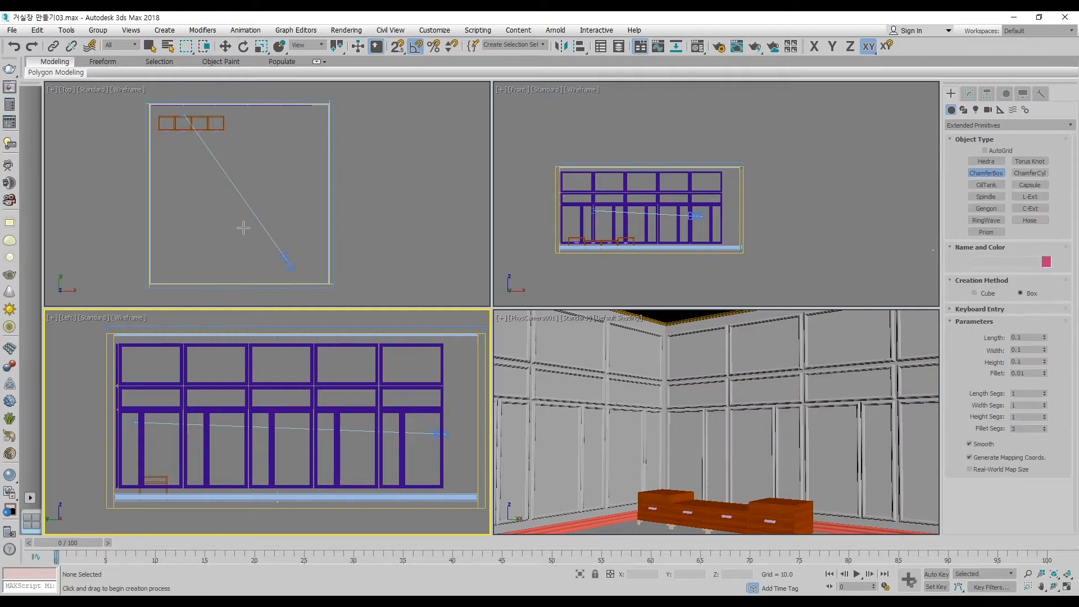
Draw a chamfer box mid-room in the top view, about 1401 long, 1588 wide and 607 high with about 265 fillet
left_click_drag(208, 165, 266, 217)
left_click(265, 192)
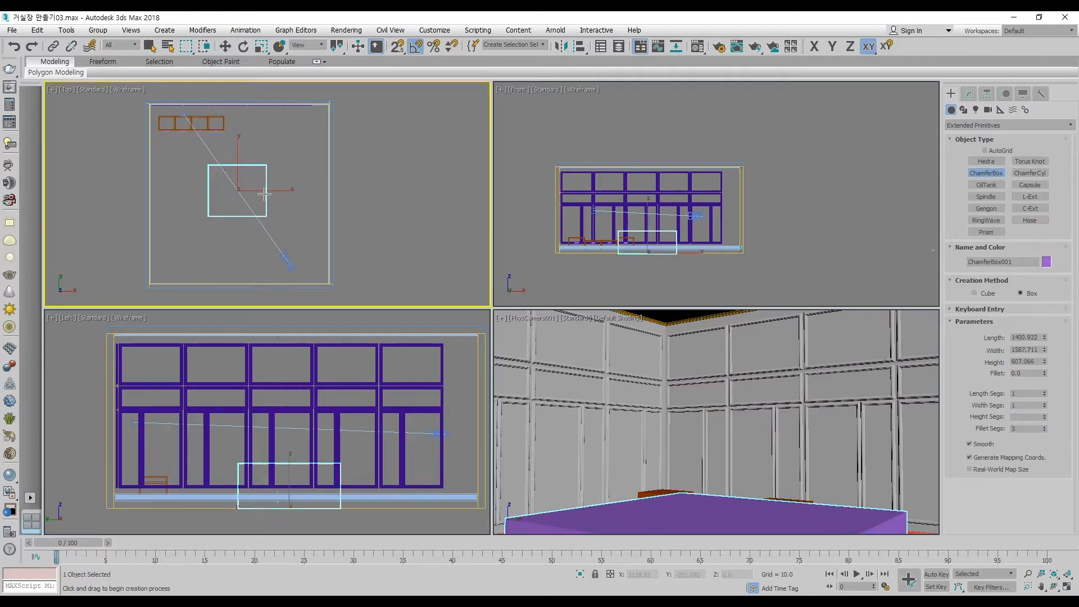
left_click(265, 183)
right_click(267, 184)
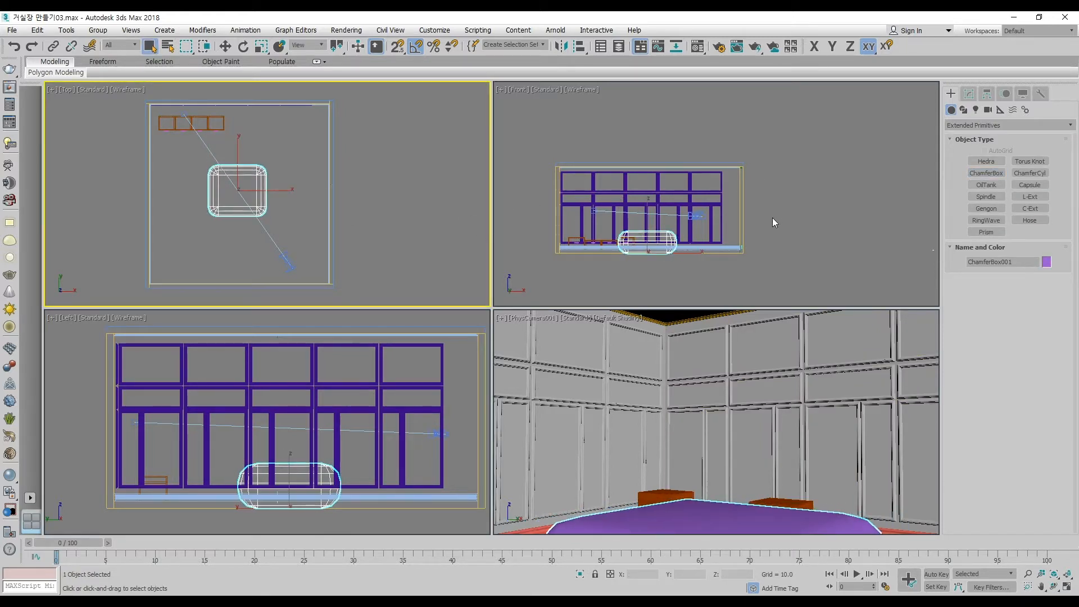
Change the camera view to perspective and move the chamfer box along X to outside the room
left_click(602, 359)
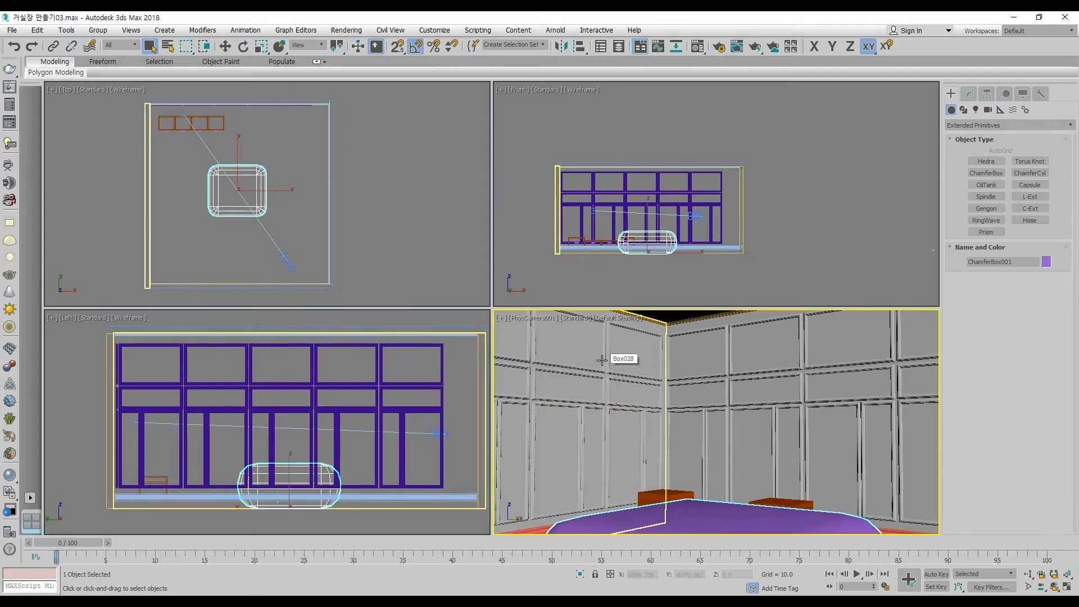
key("p")
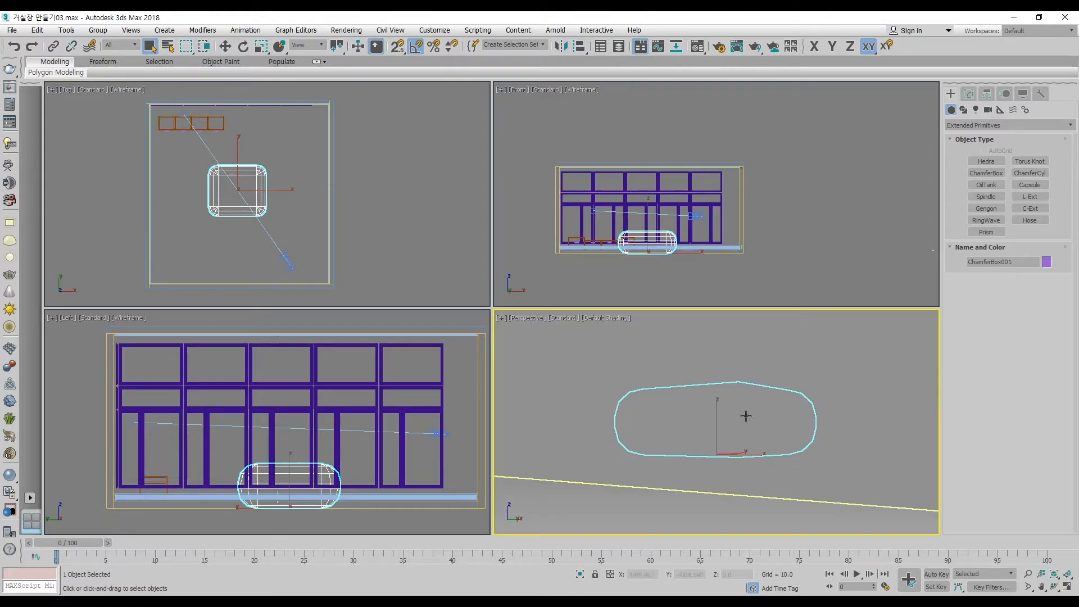
middle_click_drag(245, 225, 229, 196)
key("w")
left_click_drag(255, 161, 407, 161)
Frame the chamfer box in the perspective view and display it with edged faces
middle_click(630, 337)
key("z")
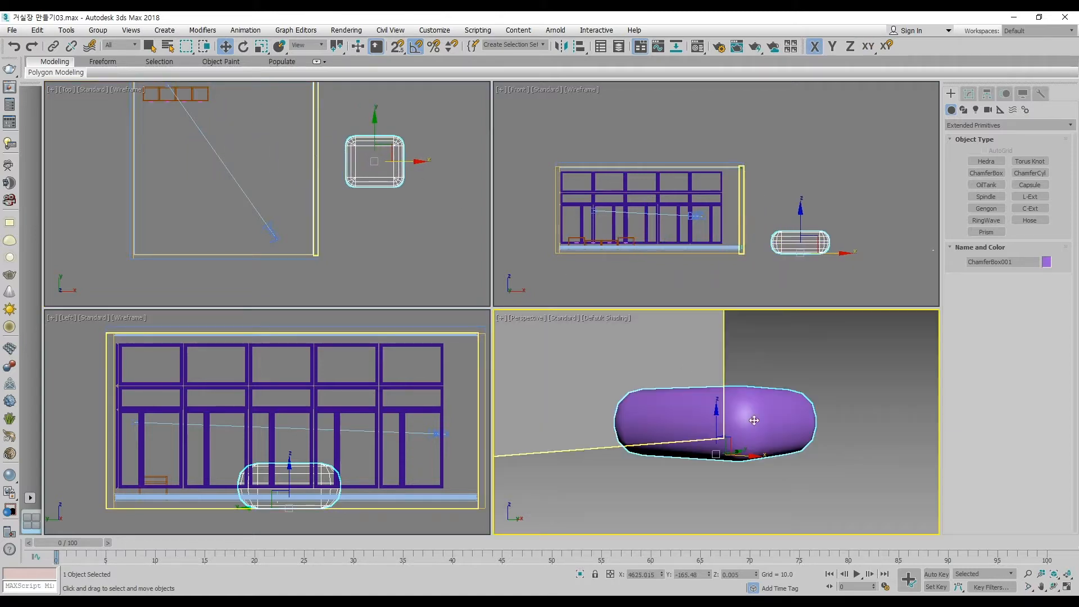
middle_click_drag(743, 439, 751, 460, "alt")
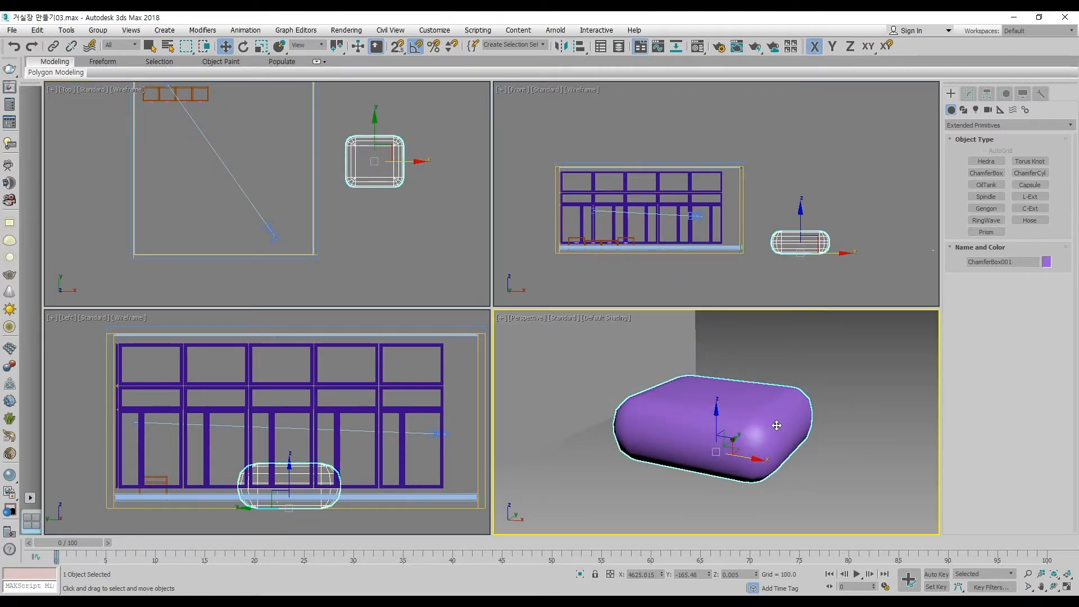
key("F4")
Set the chamfer box's length and width to 500 and its height to 70
left_click(969, 94)
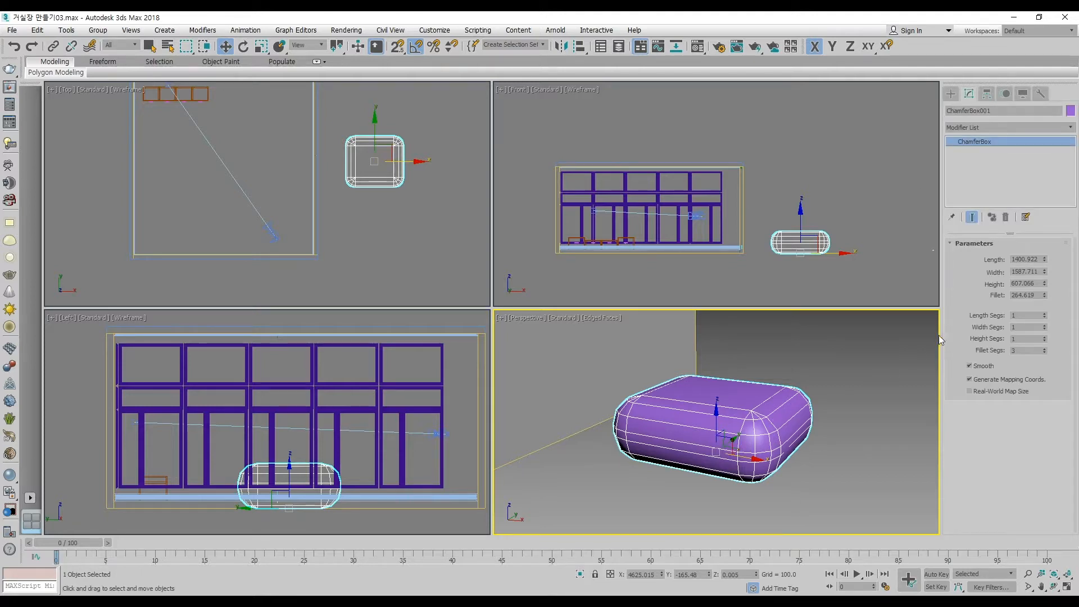
double_click(1034, 260)
type("5")
key("Tab")
type("500")
key("Tab")
type("70")
key("Return")
left_click(1035, 295)
key("z")
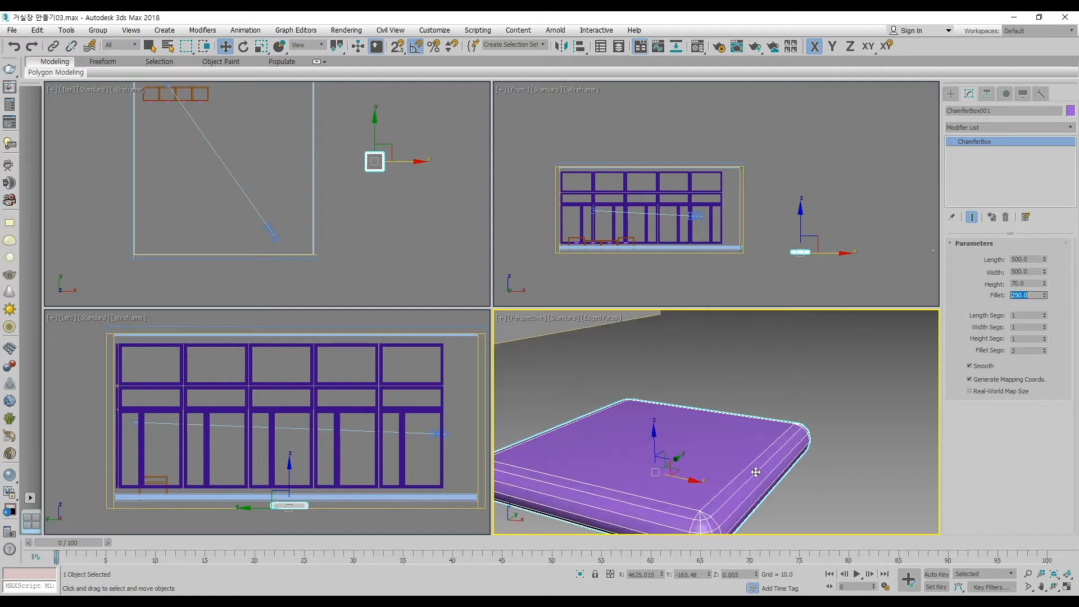
Try fillet values of 0 and 20 on the chamfer box while viewing its edge profile from the front
right_click(798, 262)
scroll(768, 248, "up", 10)
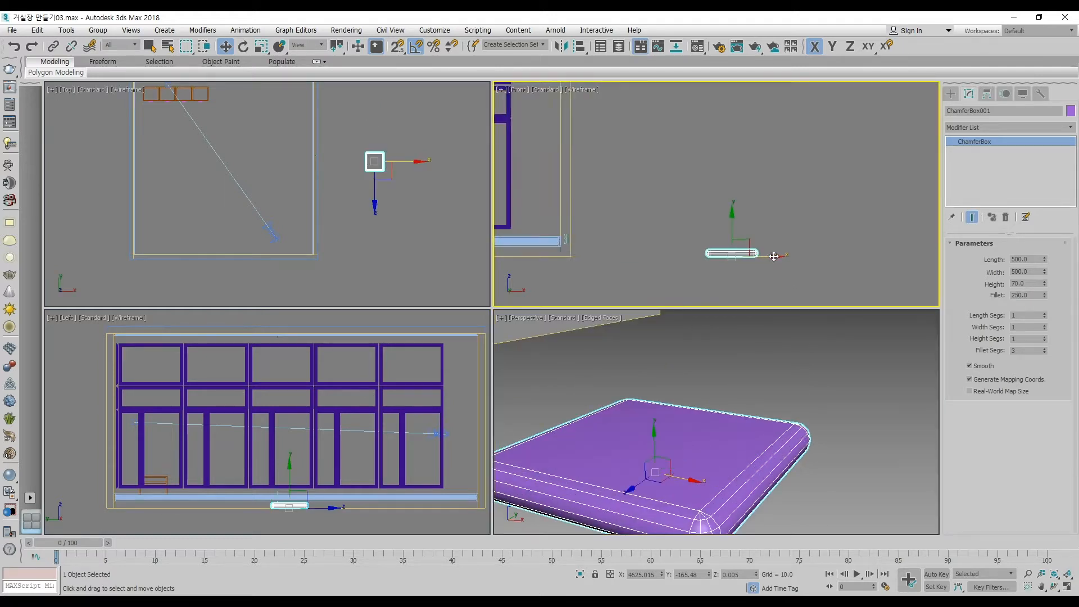
middle_click_drag(749, 258, 799, 262)
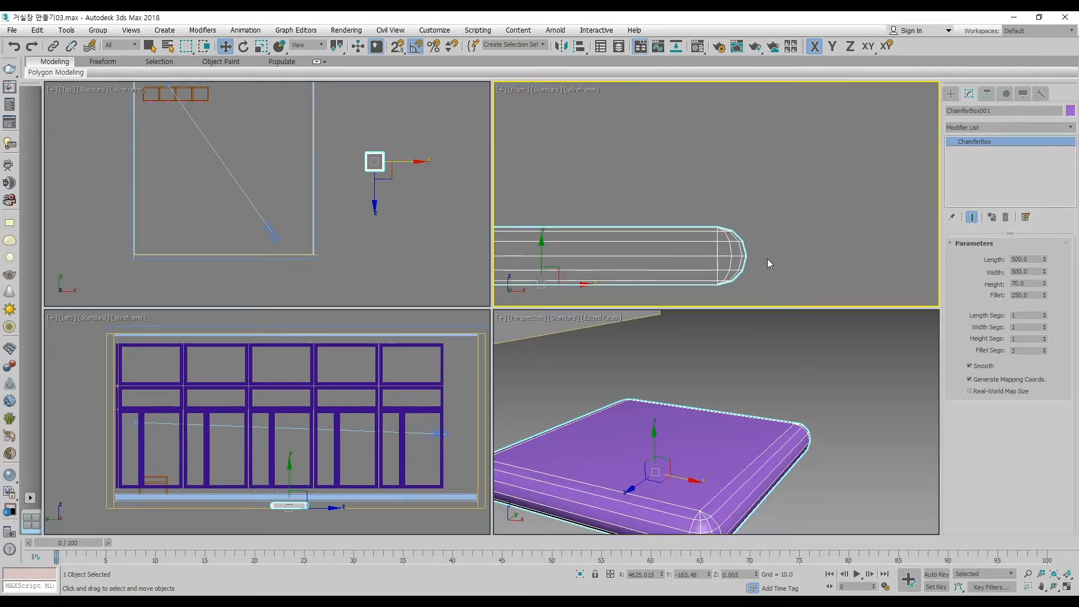
double_click(1020, 295)
type("0")
key("Return")
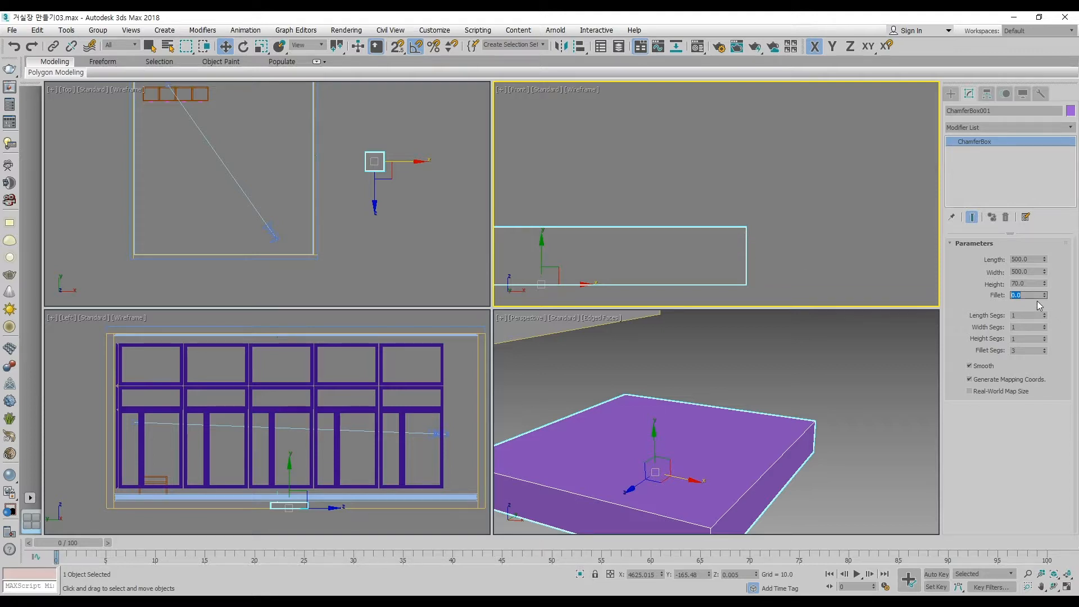
type("20")
key("Return")
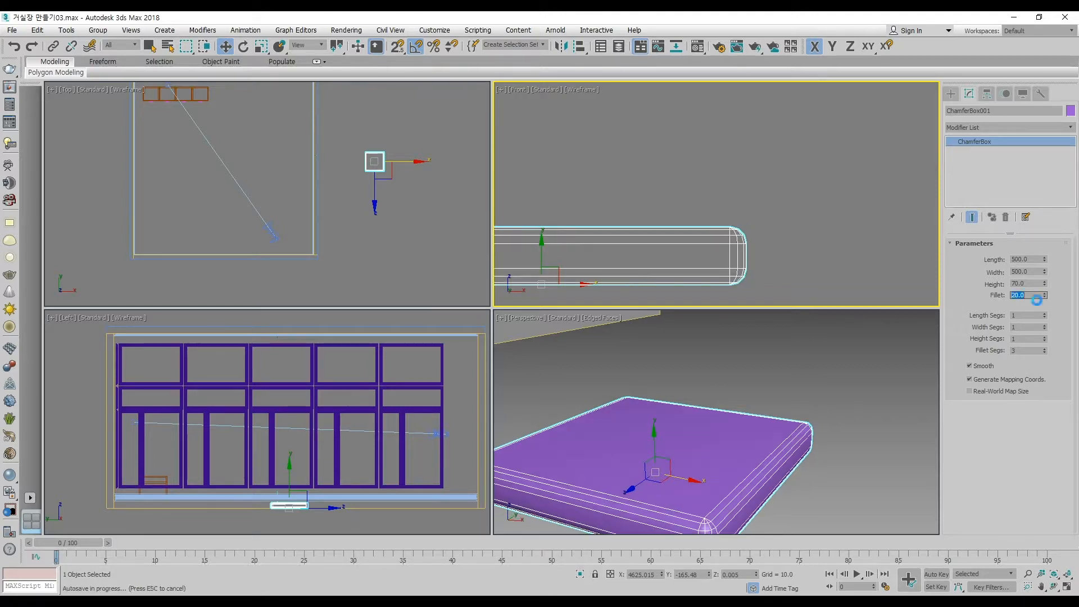
Try a fillet of 40 on the chamfer box and view its rounded edges in perspective
left_click(1028, 284)
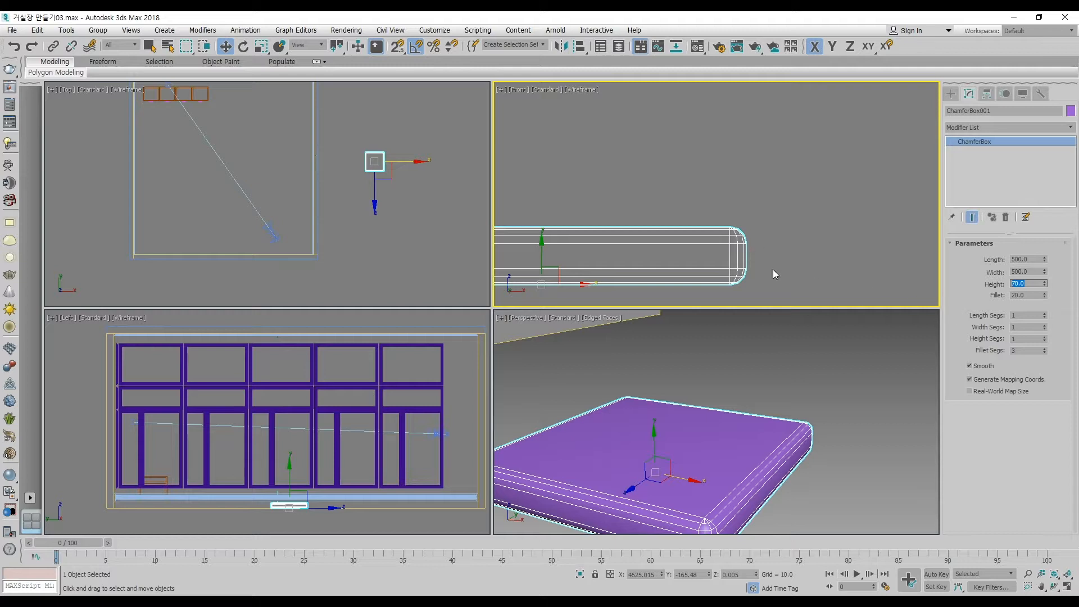
left_click(1022, 293)
middle_click_drag(801, 473, 832, 432, "alt")
left_click(1026, 295)
type("40")
key("Return")
middle_click_drag(847, 396, 846, 521, "alt")
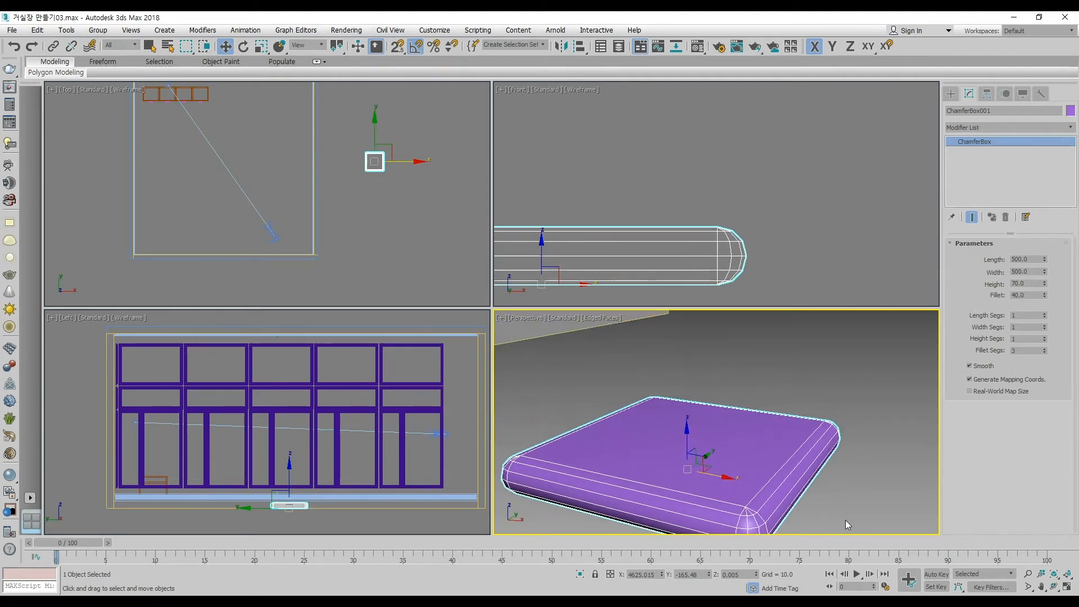
Set the chamfer box's fillet to 15 with the edged faces display turned off in perspective
scroll(812, 495, "up", 5)
key("F4")
double_click(1027, 294)
type("15")
key("Return")
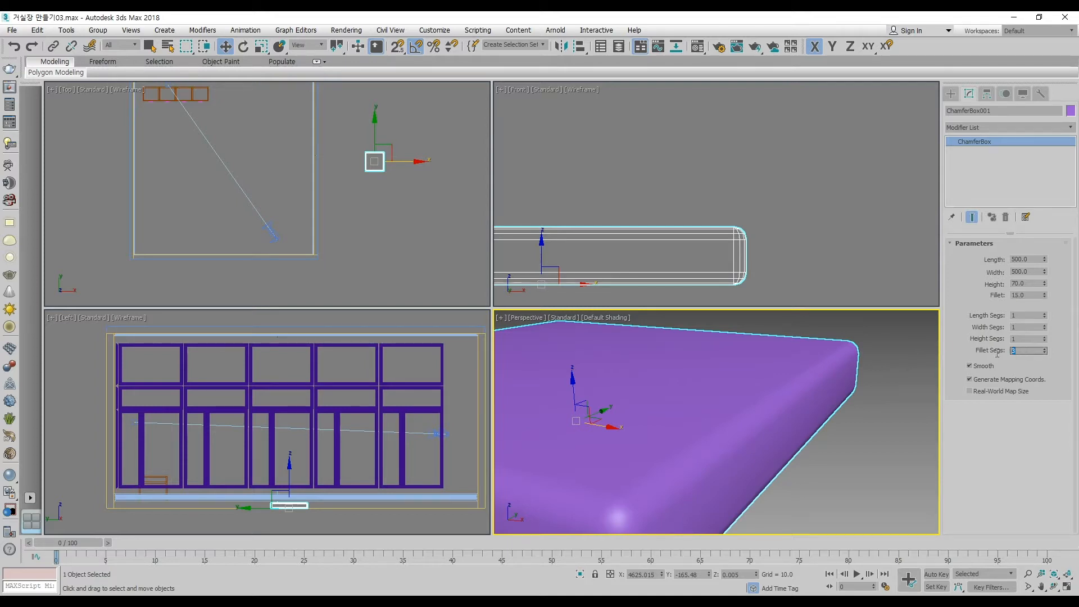
Set the chamfer box's fillet segments to 5 and check the rounded edges without wireframe edges
key("F4")
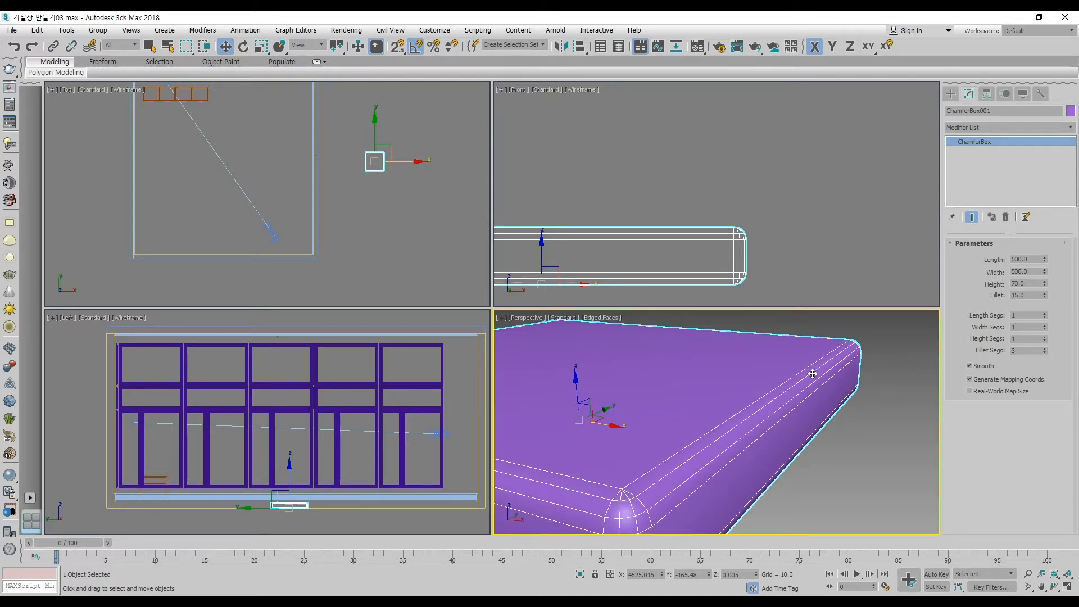
double_click(1029, 351)
type("5")
key("Return")
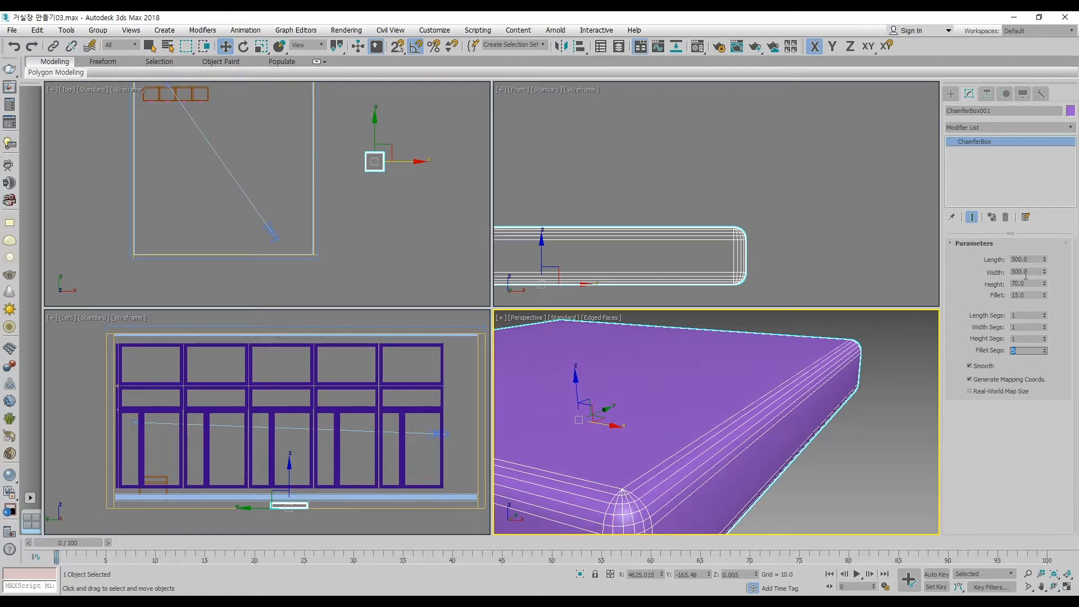
left_click(860, 467)
key("F4")
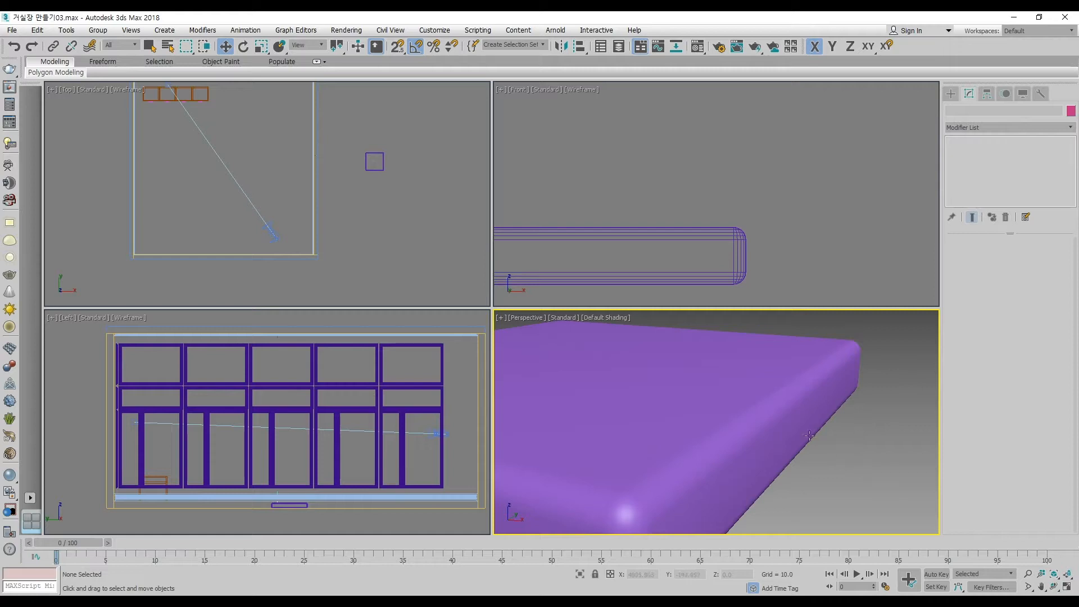
Align the chamfer box to the ceiling box Box032 in the top view, center to center in X and Y only
left_click(736, 414)
middle_click_drag(660, 213, 672, 201)
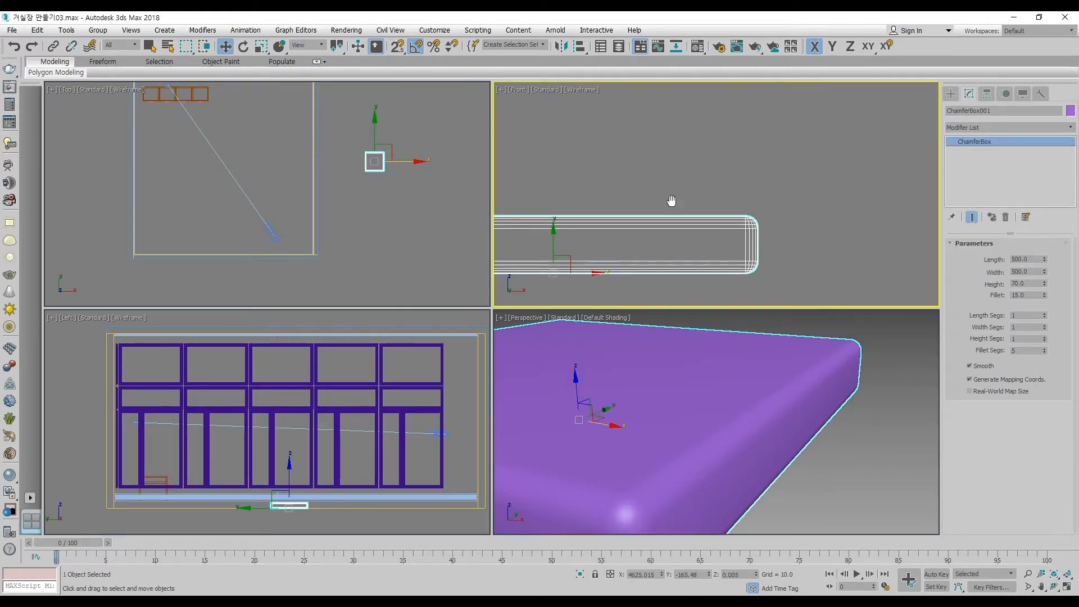
scroll(679, 202, "down", 8)
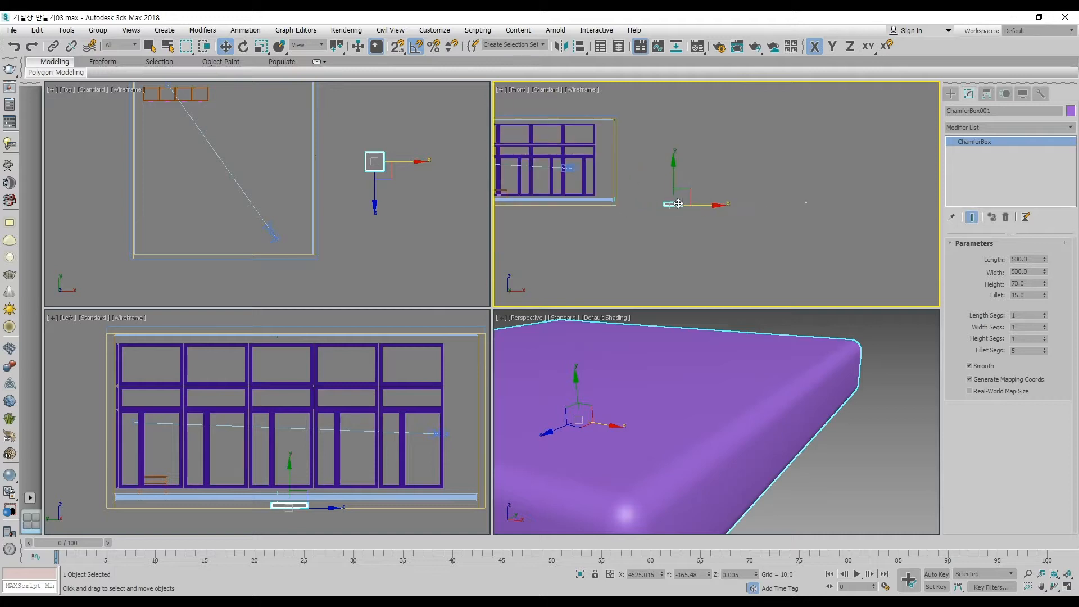
middle_click_drag(345, 251, 383, 256)
key("alt+a")
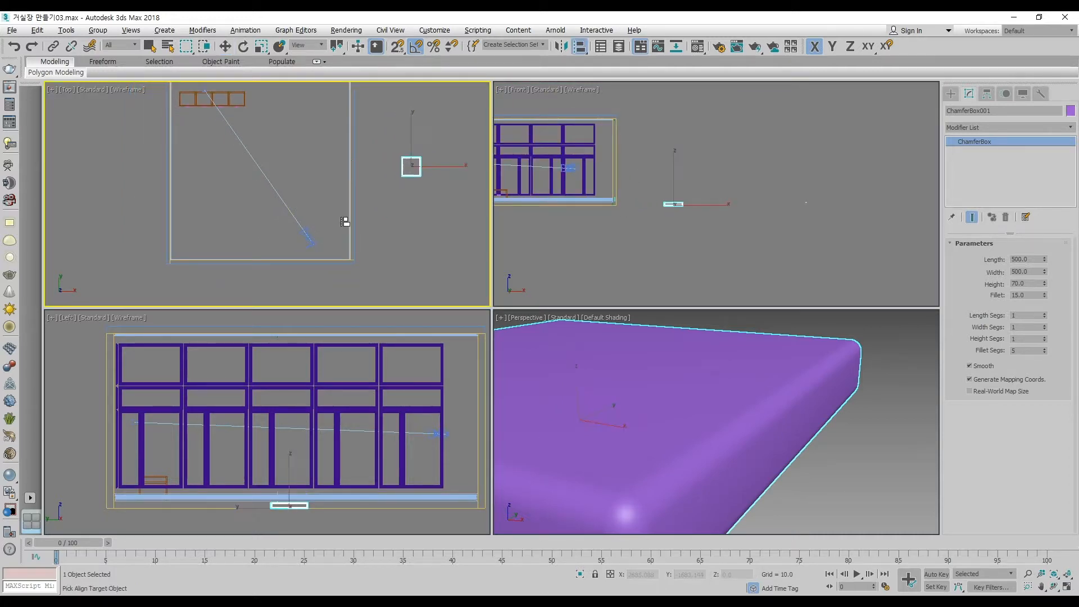
left_click(353, 206)
left_click(571, 237)
left_click(522, 277)
left_click(559, 275)
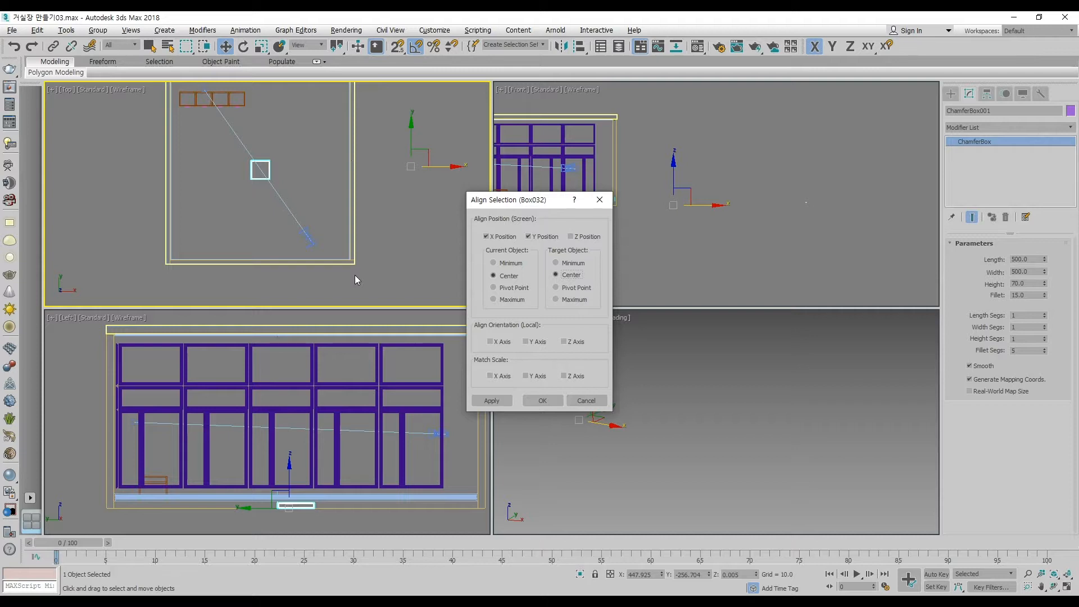
left_click(542, 400)
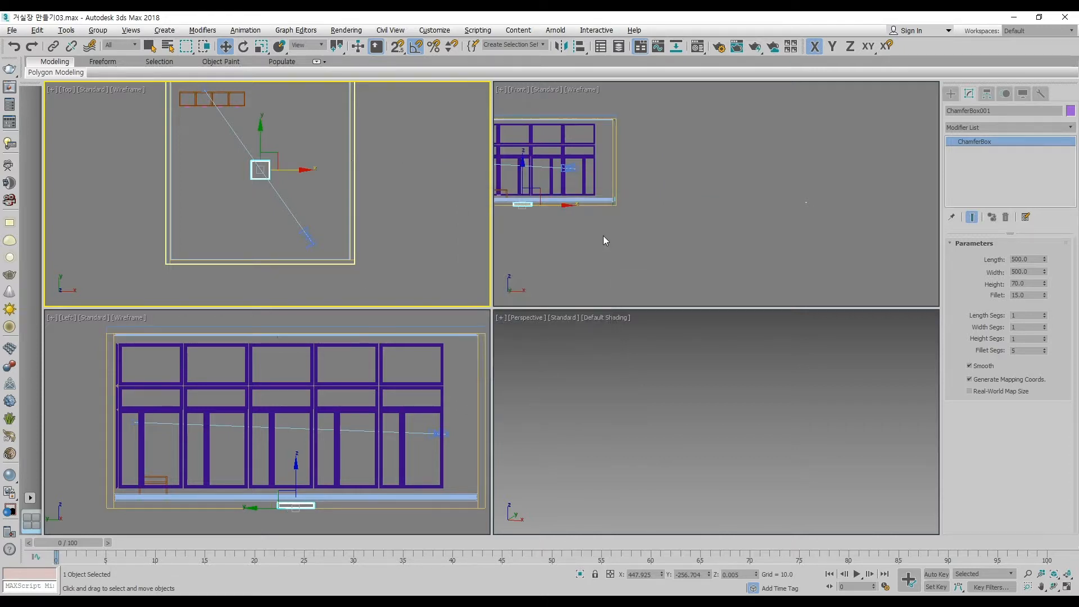
Align the chamfer box's maximum to the minimum of ceiling box Box032 in the front view, using Y position only
middle_click_drag(603, 235, 730, 292)
scroll(713, 176, "up", 4)
middle_click_drag(685, 212, 731, 198)
key("alt+a")
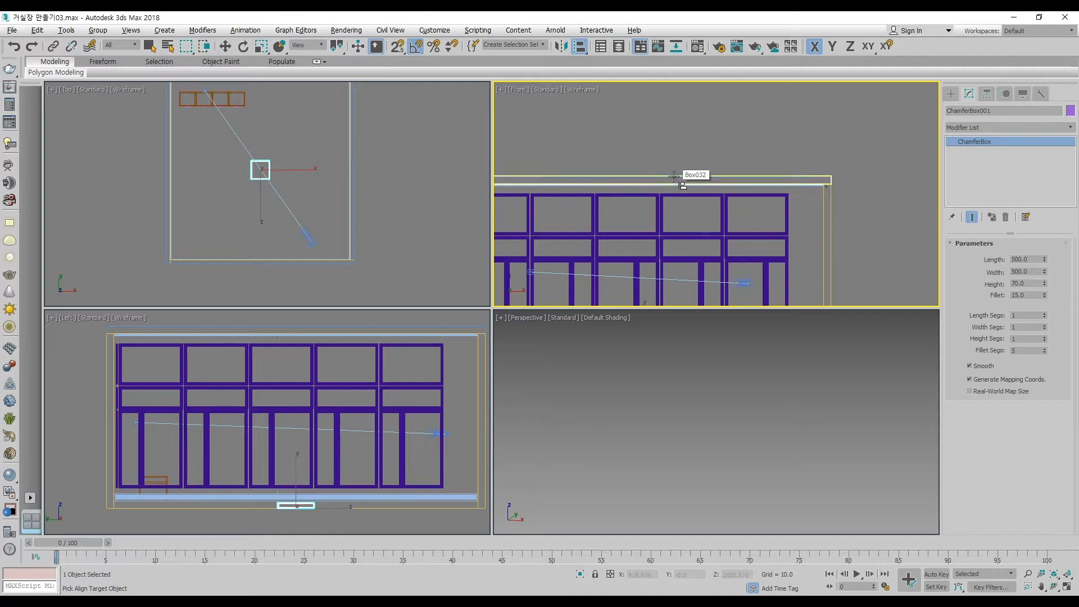
left_click(674, 177)
left_click(487, 236)
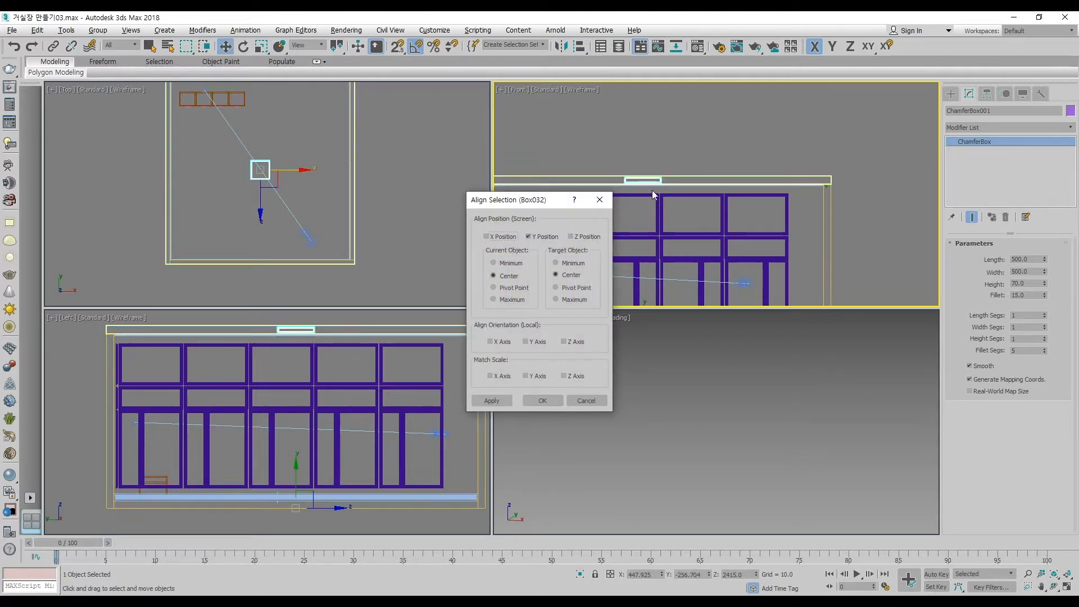
left_click_drag(540, 200, 503, 202)
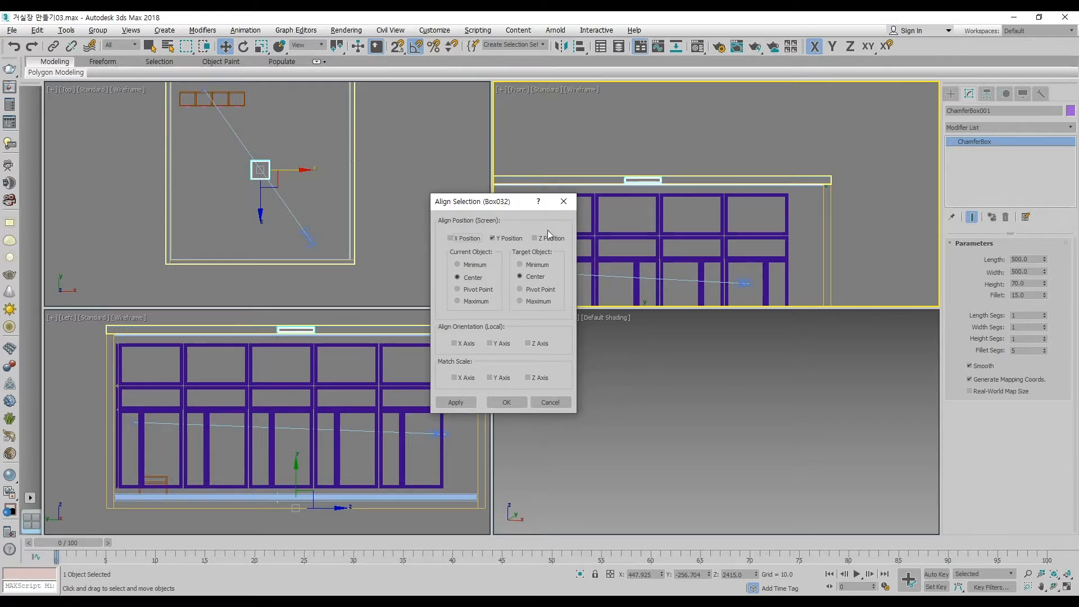
left_click(529, 267)
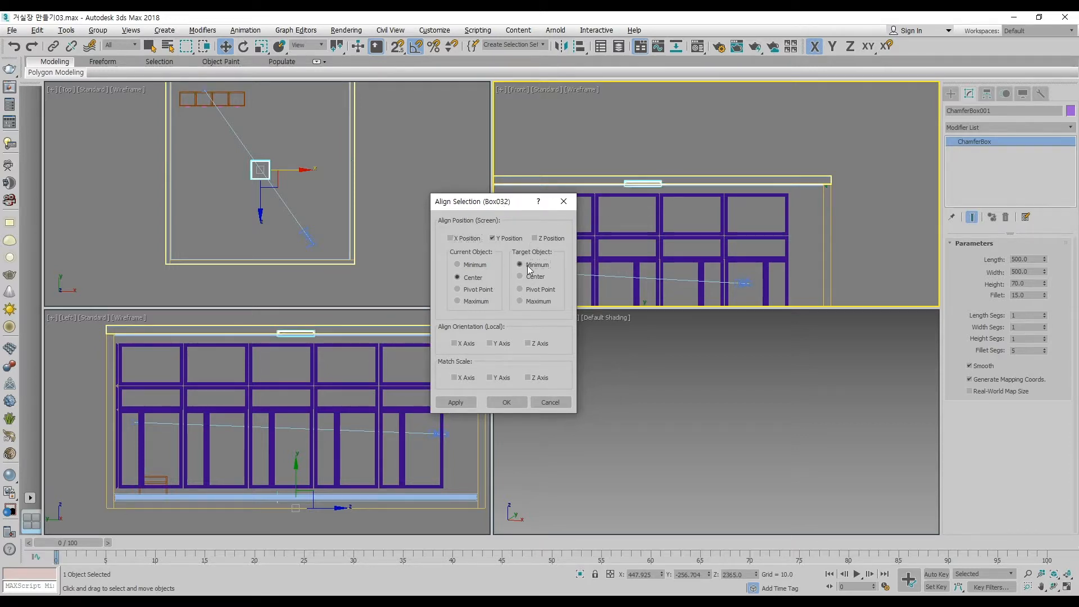
left_click(485, 302)
left_click(515, 403)
Examine how the chamfer box meets the ceiling in the perspective and front views
middle_click(702, 413)
key("z")
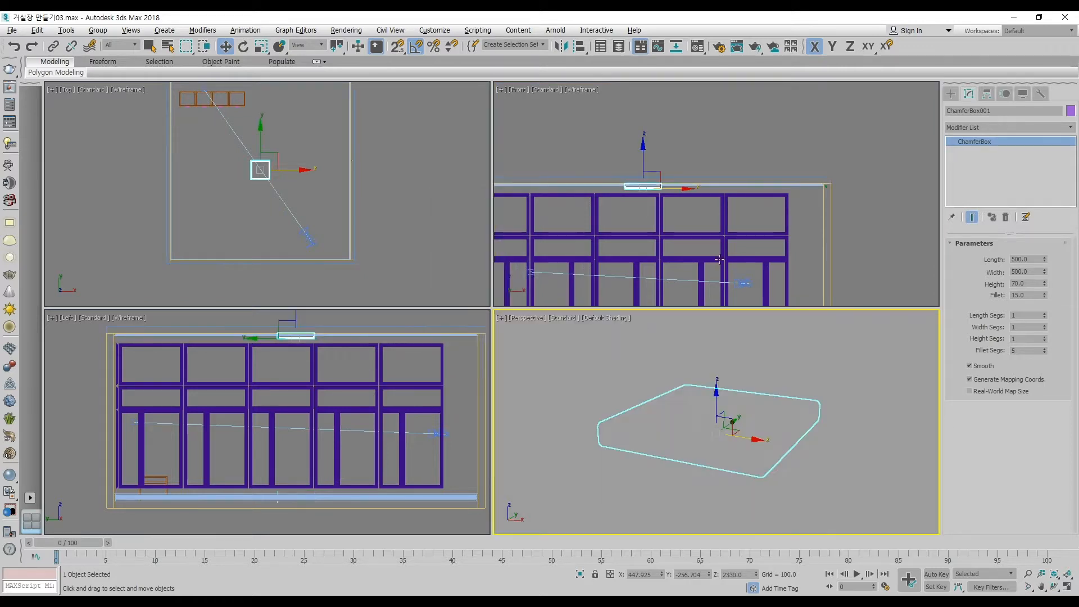
middle_click(717, 252)
key("z")
scroll(719, 241, "down", 6)
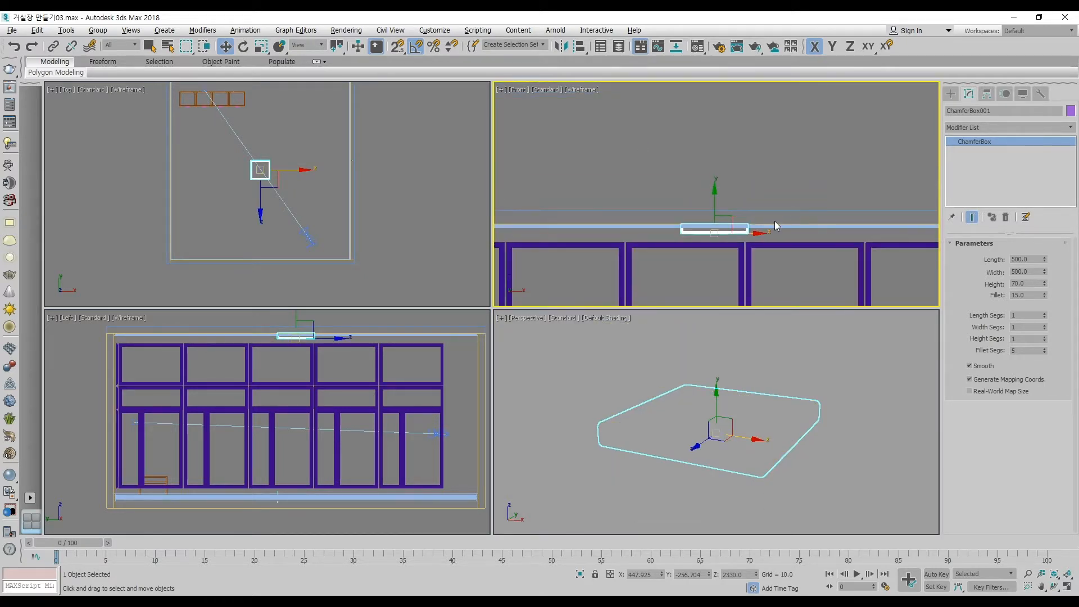
left_click(765, 228)
left_click(705, 242)
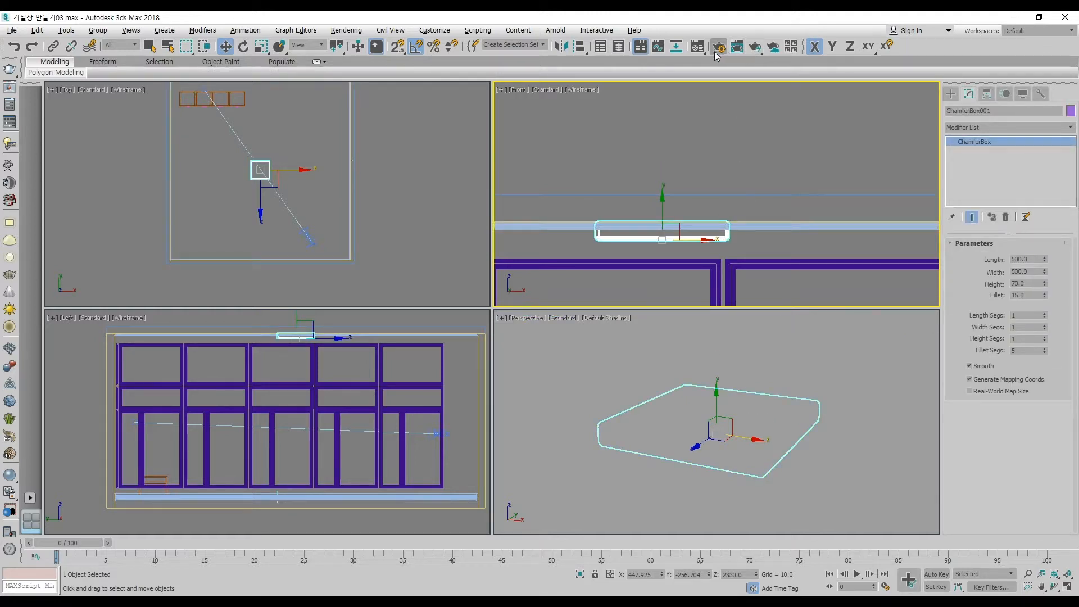
Assign the light violet-blue VRayMtl sample, Material #10, to the chamfer box and rename it 사각전등
left_click(698, 47)
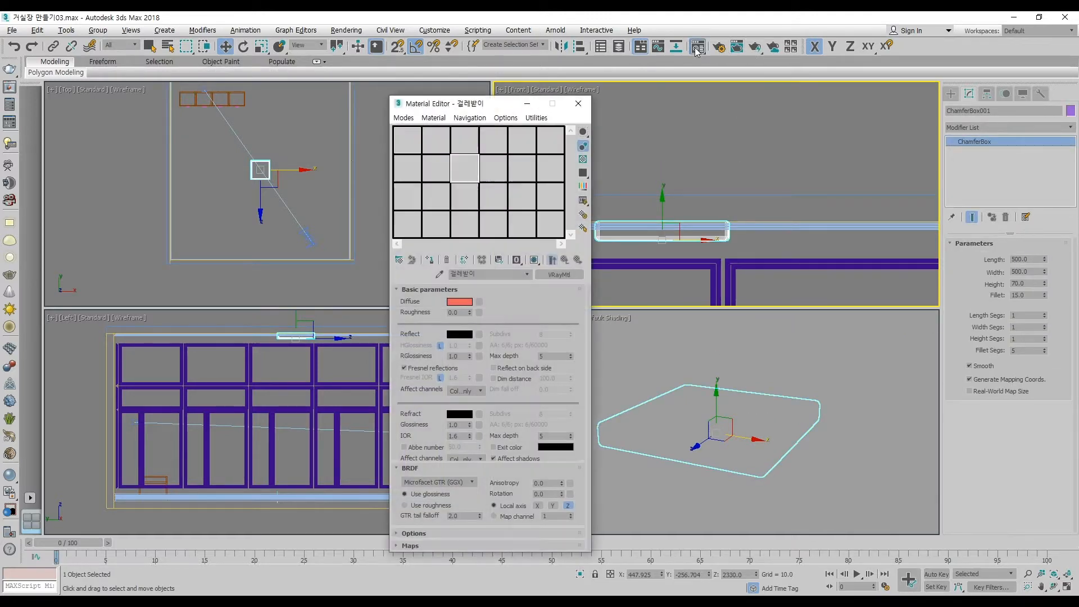
left_click(492, 167)
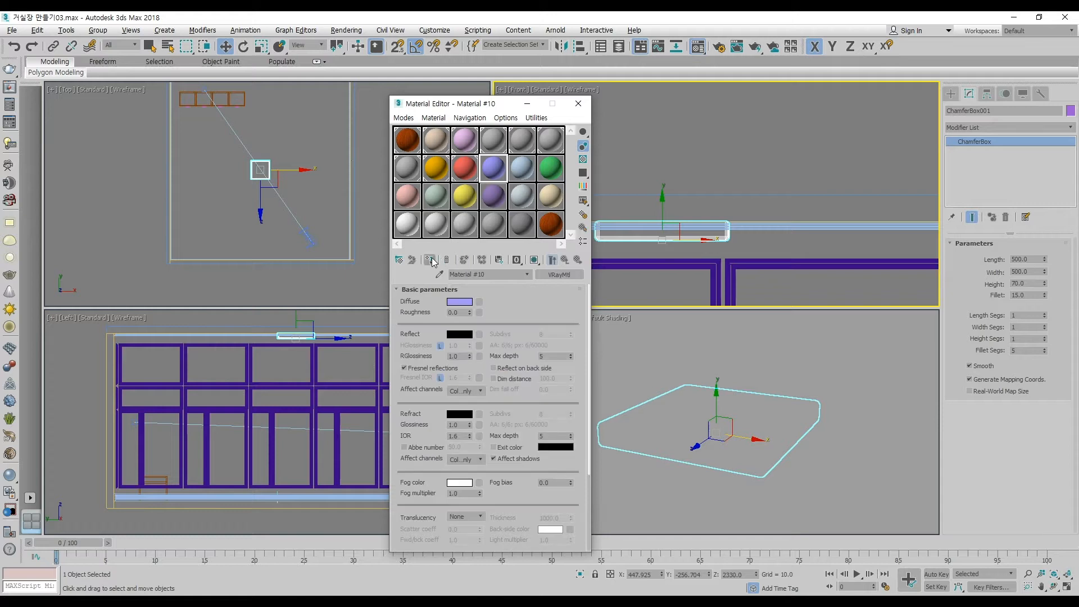
left_click(491, 276)
type("사각전등")
Switch the perspective view back to the room's camera view
left_click(707, 444)
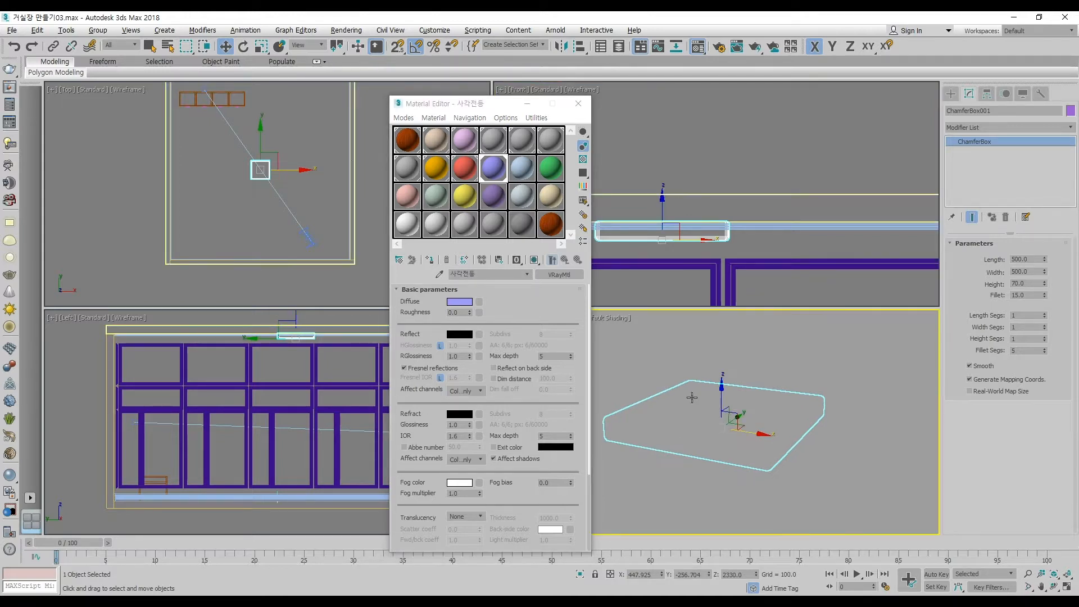
middle_click_drag(750, 387, 786, 364)
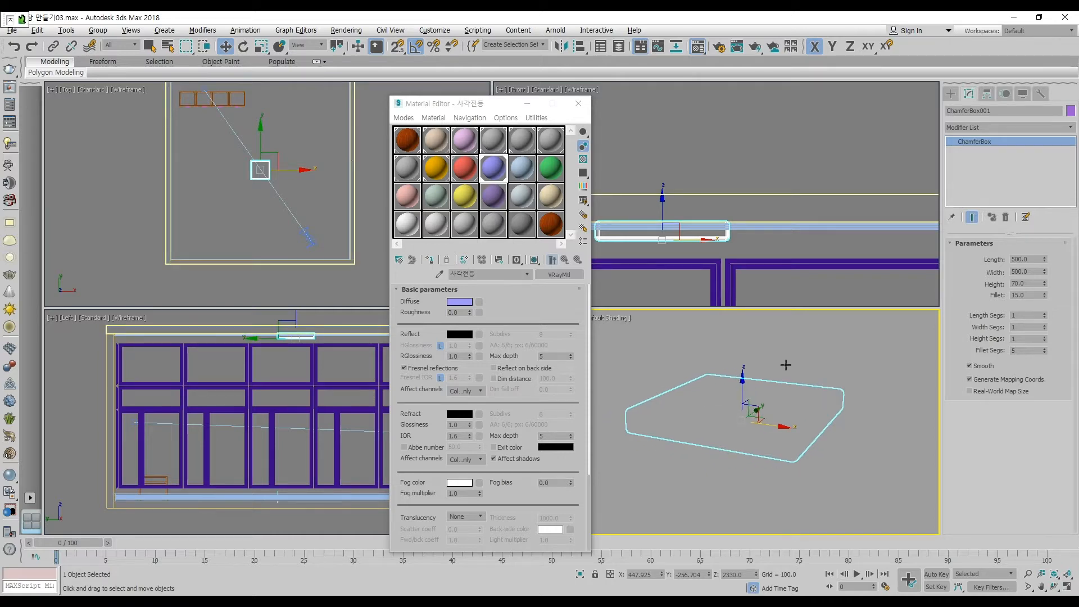
key("c")
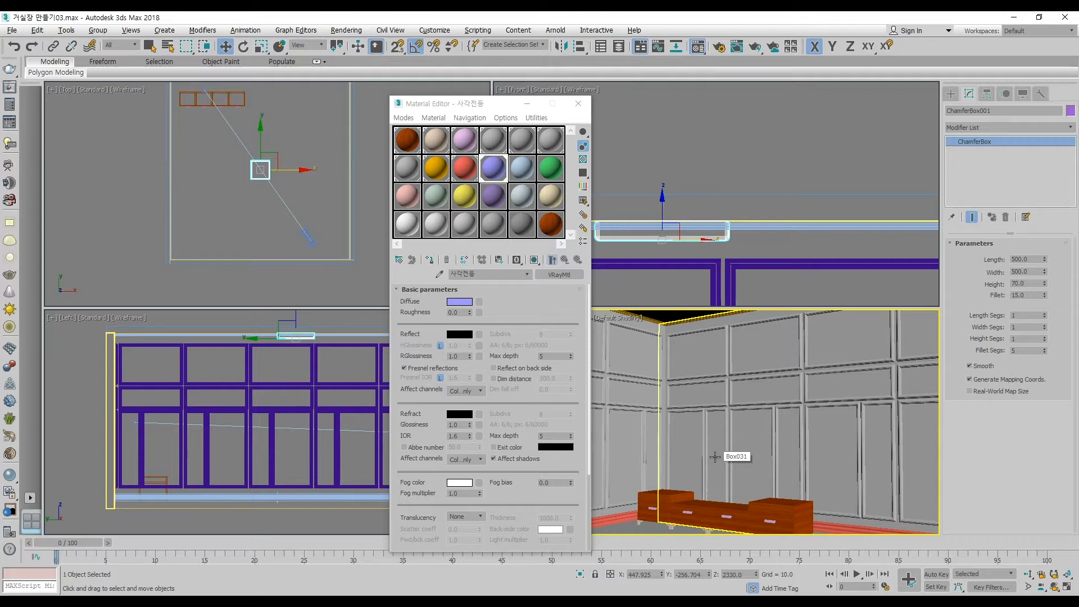
Close the Material Editor and move the camera's target up to the top row of wall panels in the front view
scroll(714, 456, "down", 3)
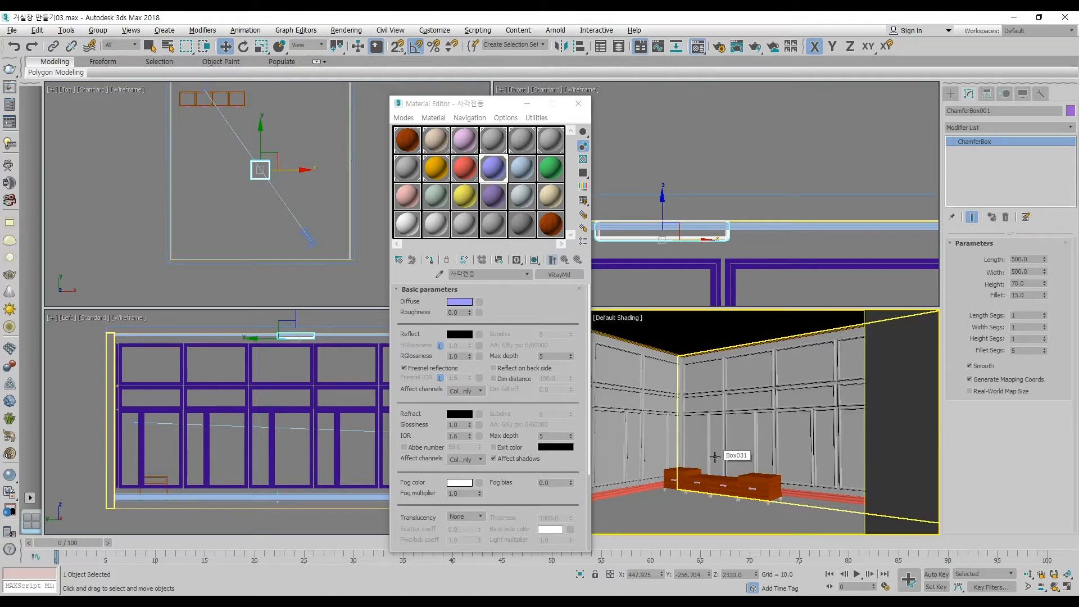
left_click(578, 104)
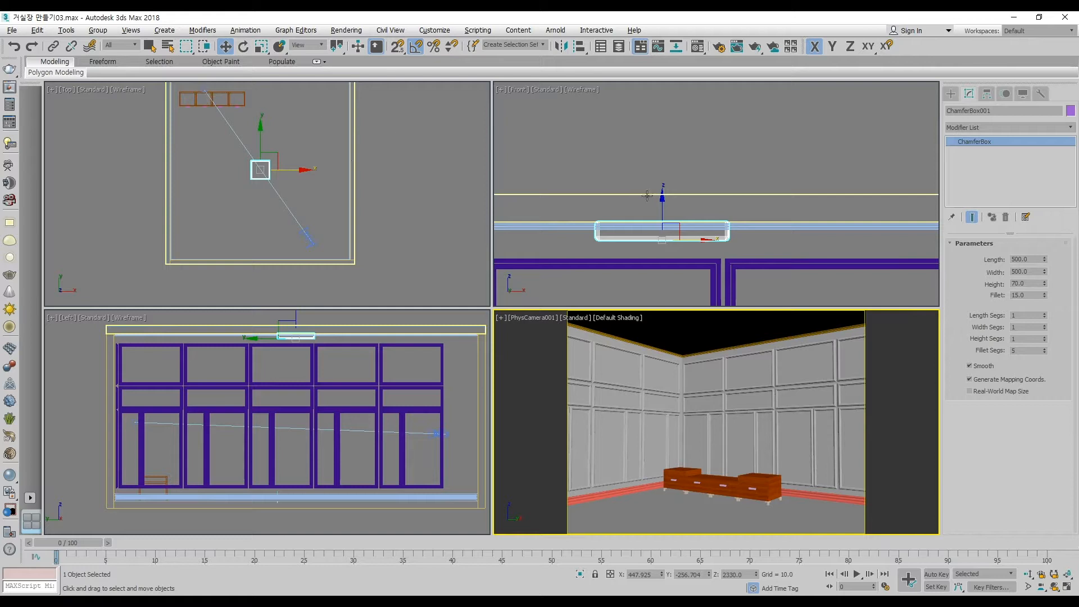
scroll(622, 263, "down", 5)
scroll(639, 235, "up", 3)
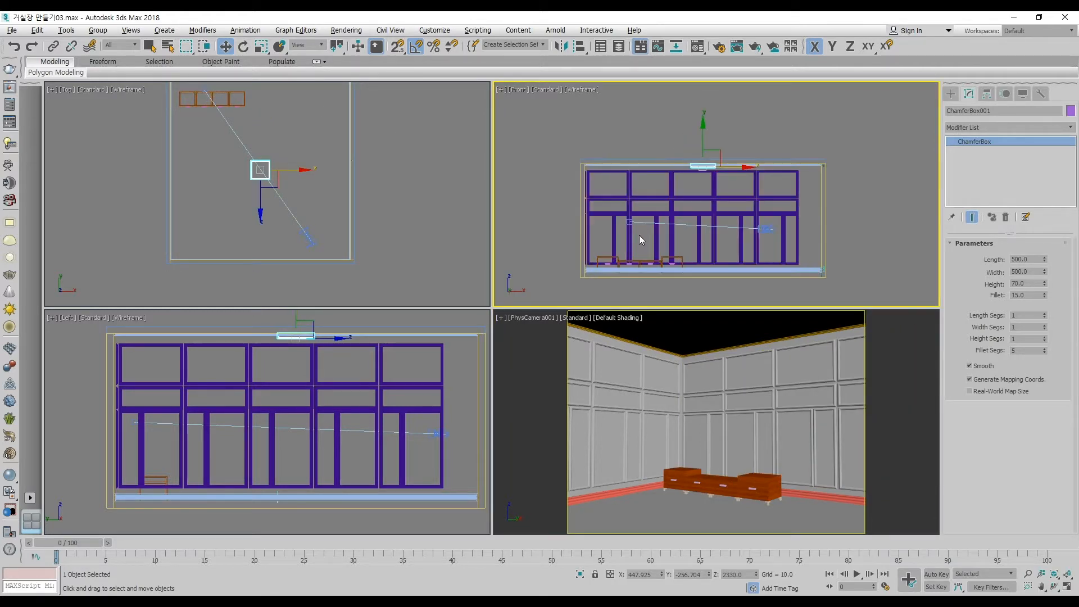
left_click(823, 226)
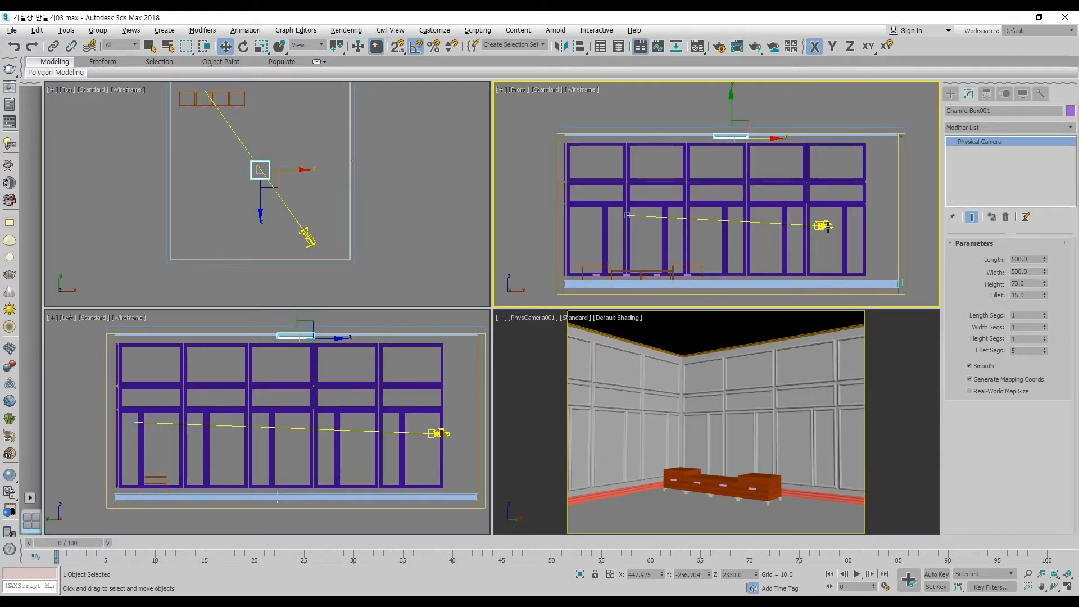
right_click(824, 225)
left_click(795, 210)
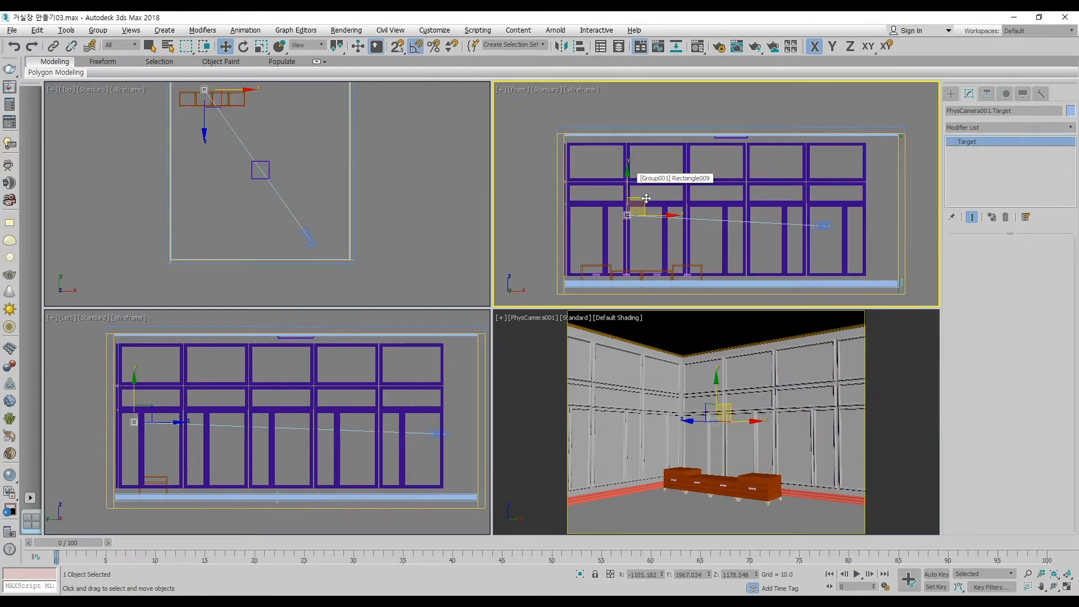
left_click_drag(646, 197, 638, 146)
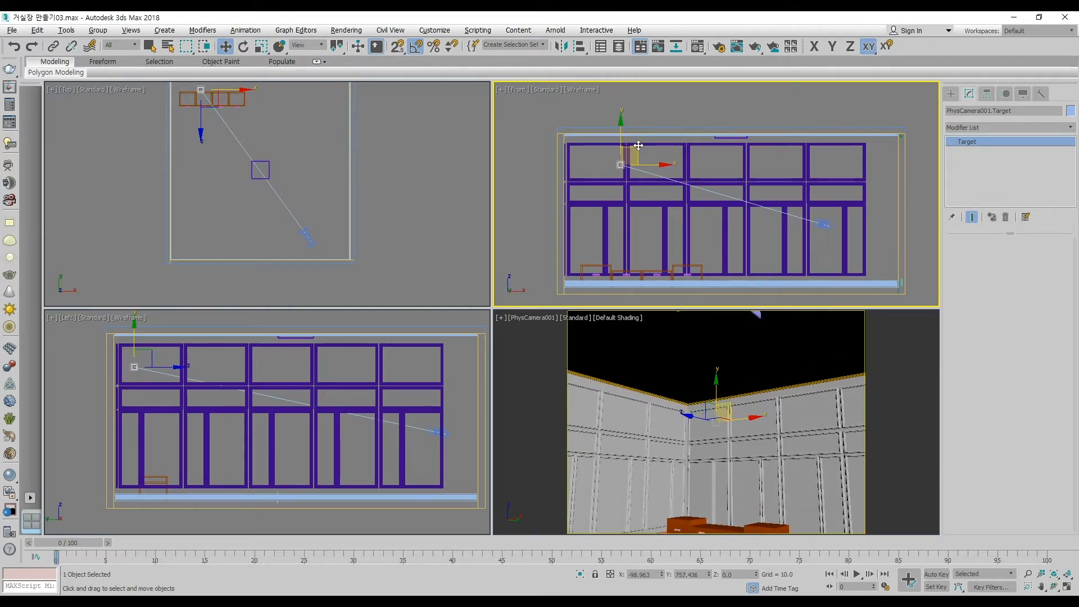
Enable Specify FOV for the physical camera and set its field of view to 50 degrees
left_click(824, 224)
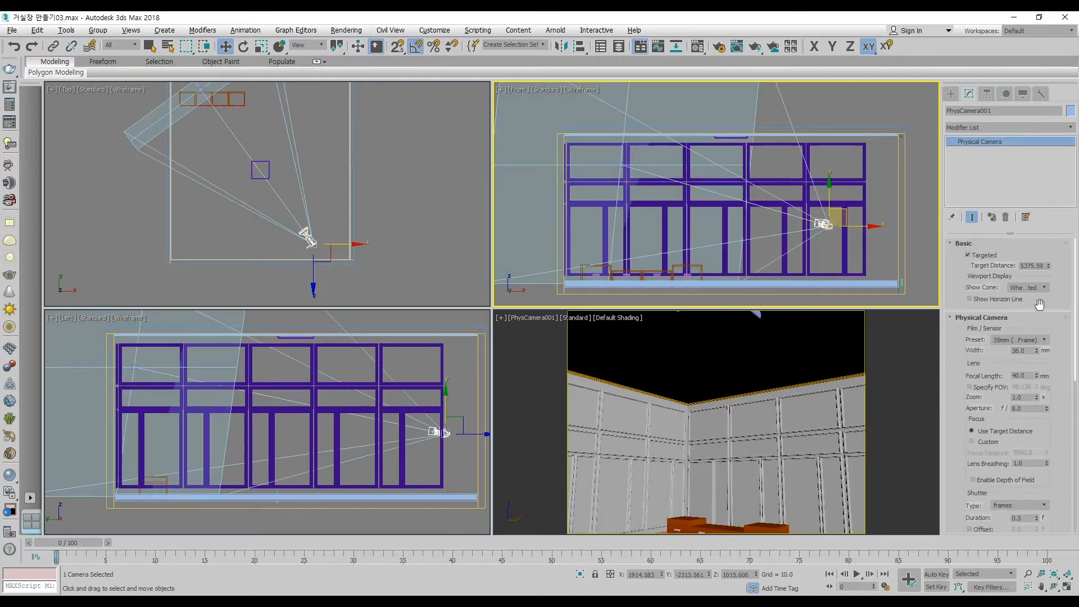
left_click(989, 386)
double_click(1024, 387)
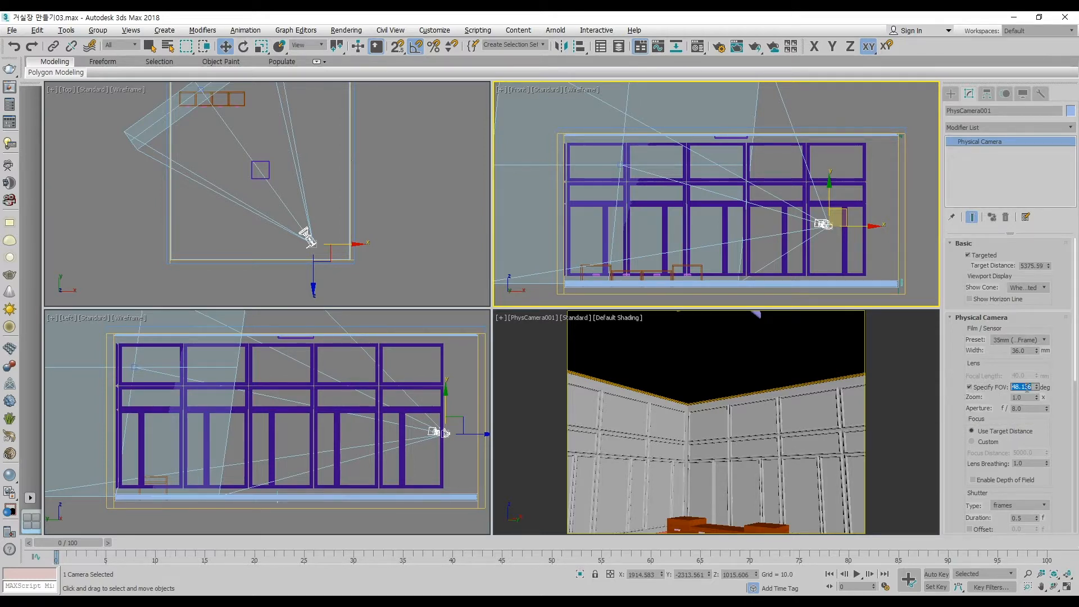
type("50")
key("Return")
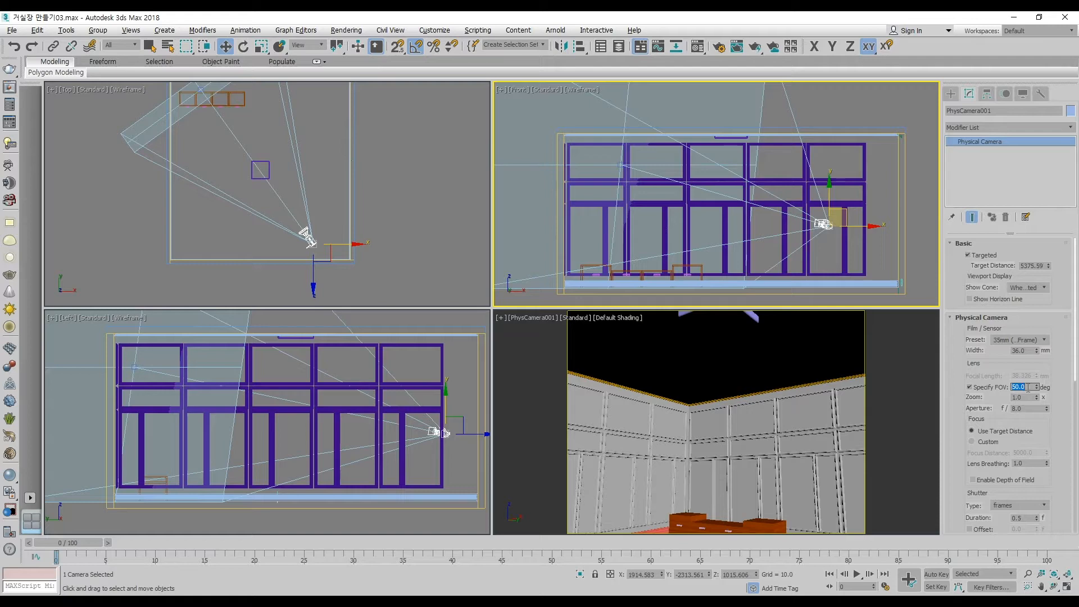
Select the camera's target and lower it vertically to a height of about 1296 in the front view
right_click(659, 186)
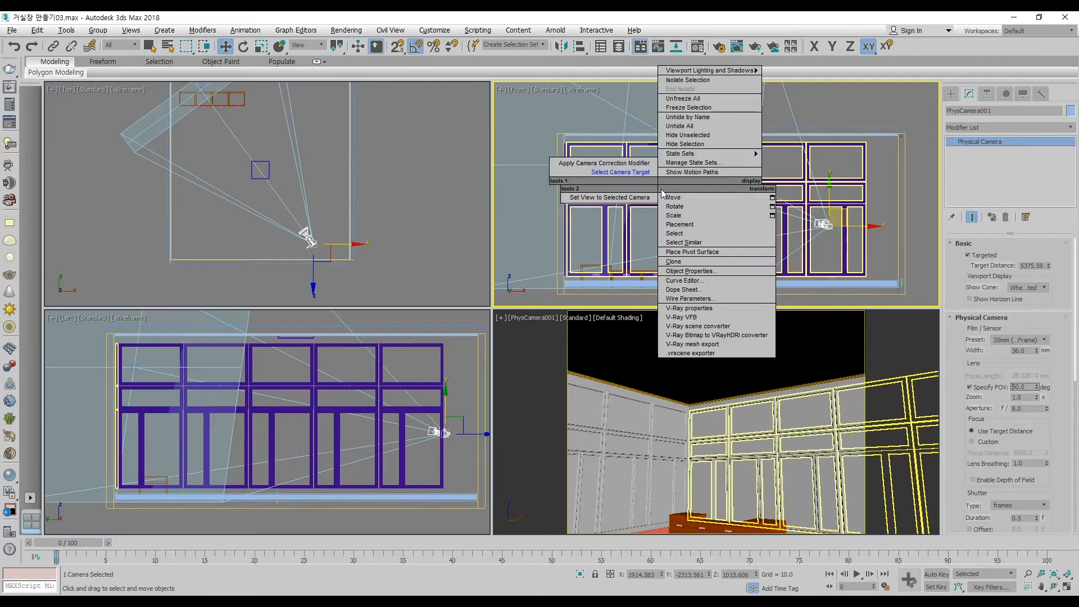
left_click(650, 176)
right_click(631, 191)
left_click(602, 182)
left_click_drag(624, 128, 619, 170)
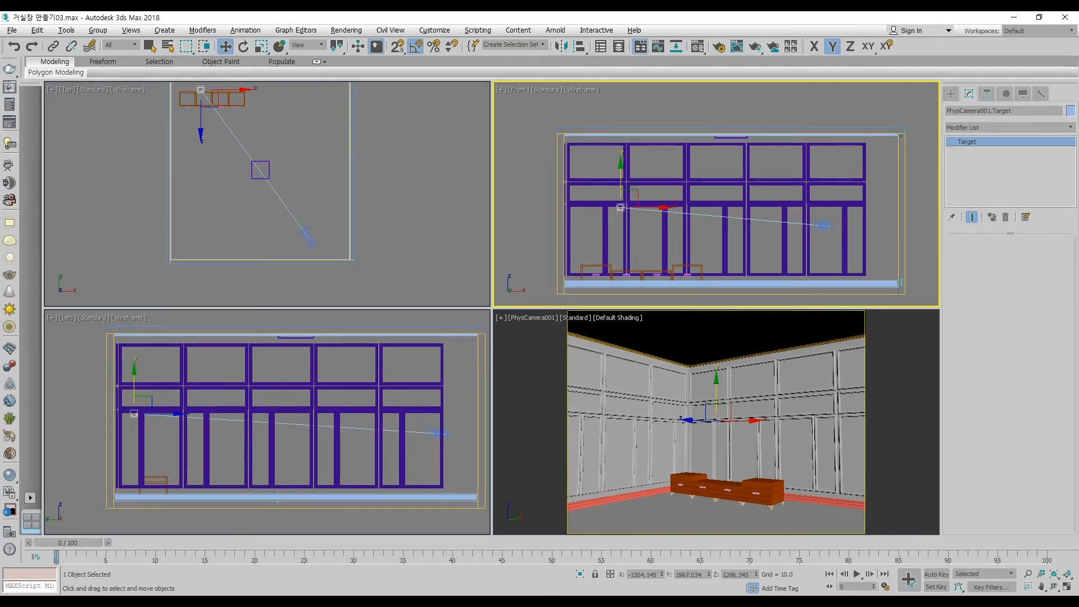
Move the camera in the top view toward the room's corner, to about X 2504, Y -2435
left_click(823, 225)
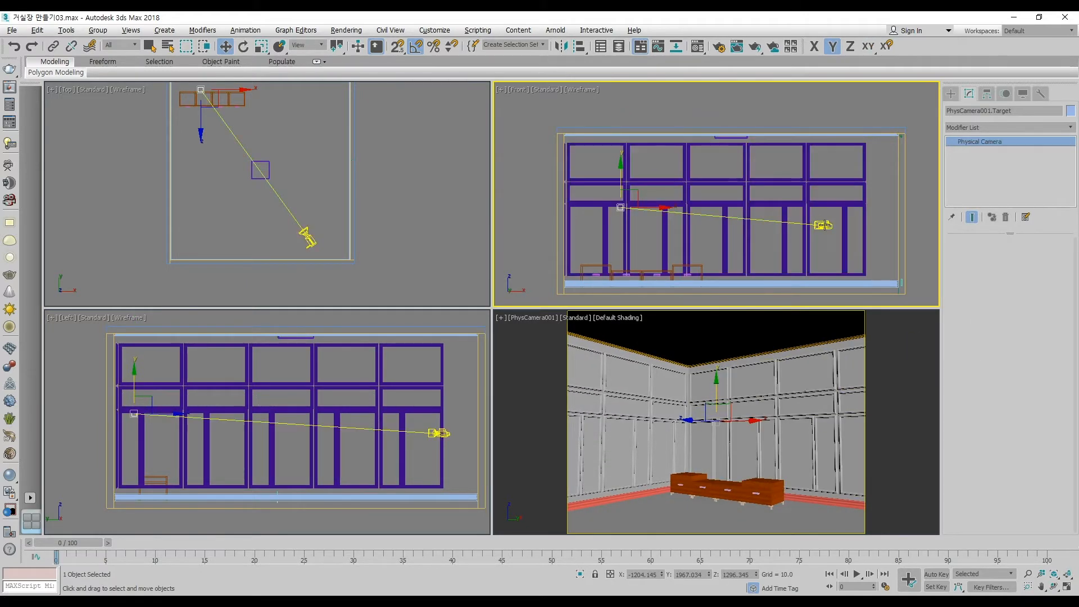
middle_click_drag(257, 228, 276, 214)
left_click_drag(345, 216, 367, 219)
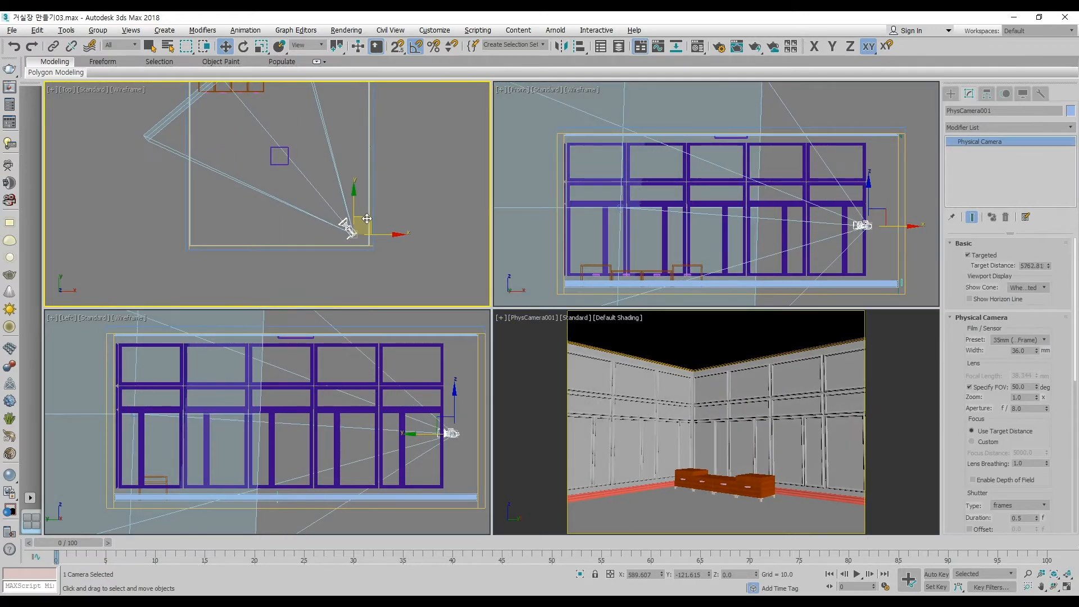
Show edged faces in the camera view and set the camera's field of view to 60 degrees
right_click(726, 400)
key("F4")
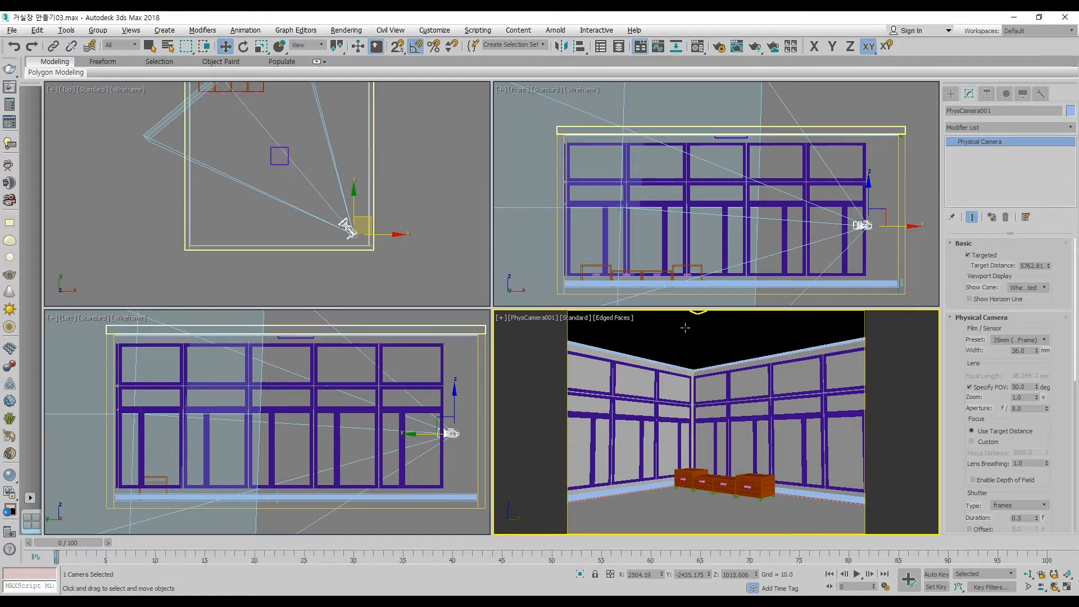
double_click(1027, 387)
type("60")
key("Return")
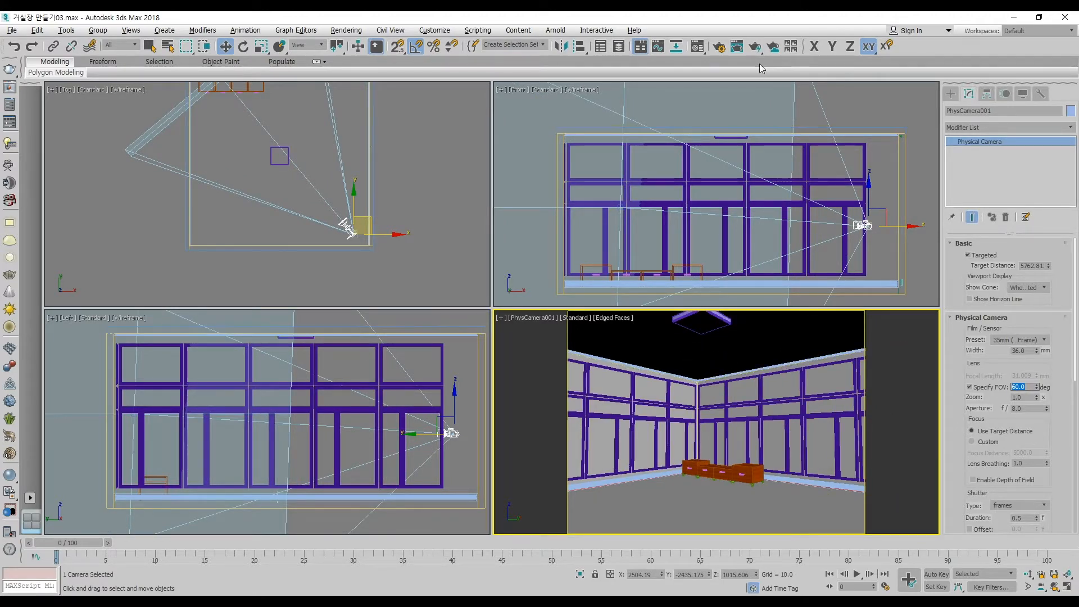
Activate the light blue sample Material #11 in the Material Editor and select the ceiling light's chamfer box
left_click(697, 47)
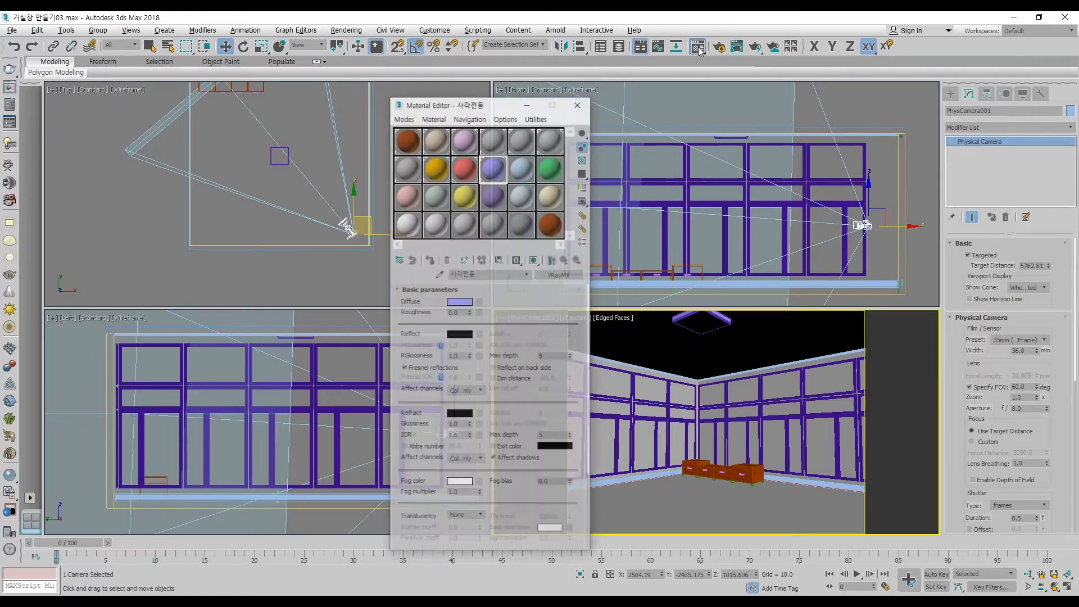
left_click(524, 170)
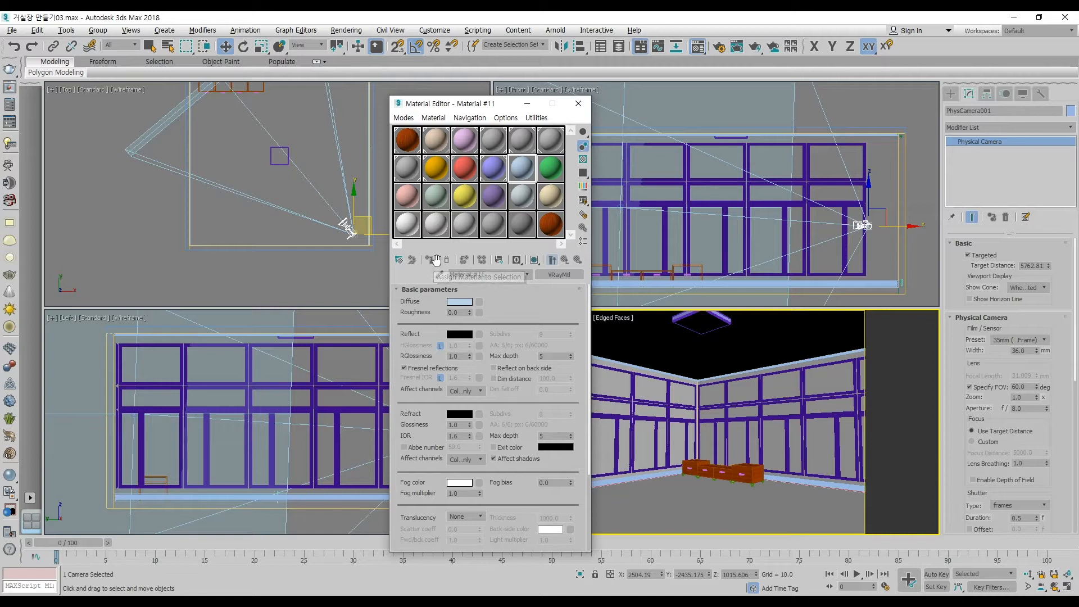
left_click(695, 324)
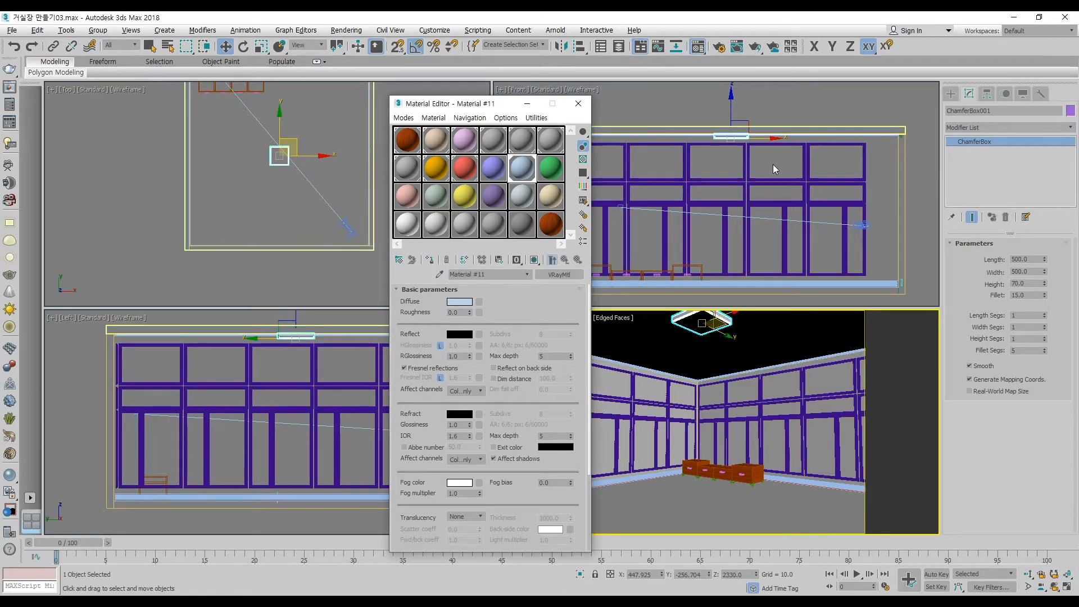
left_click(754, 48)
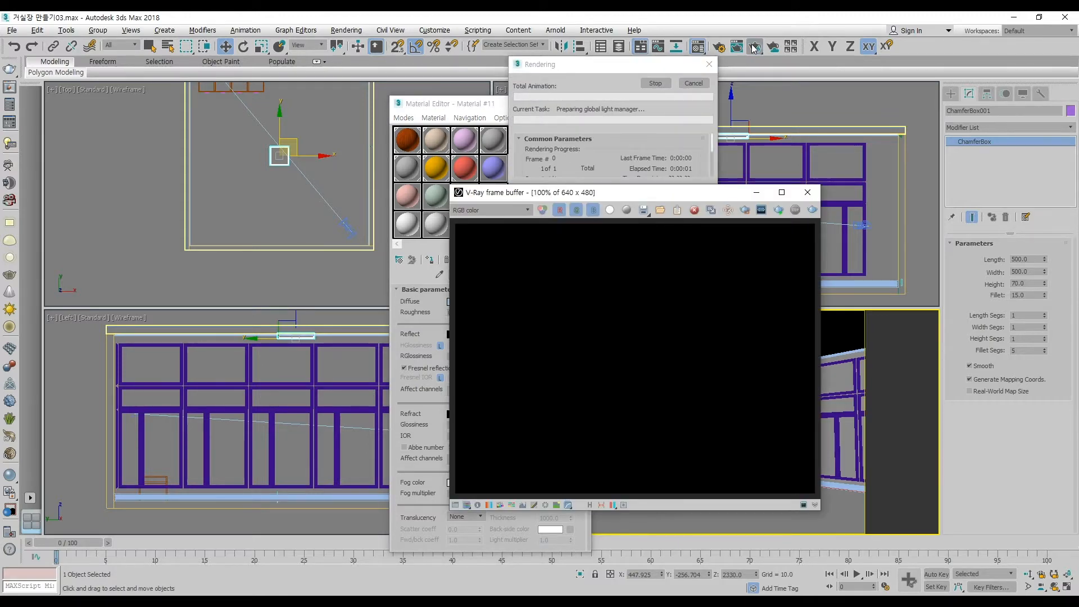
left_click(795, 210)
left_click(803, 192)
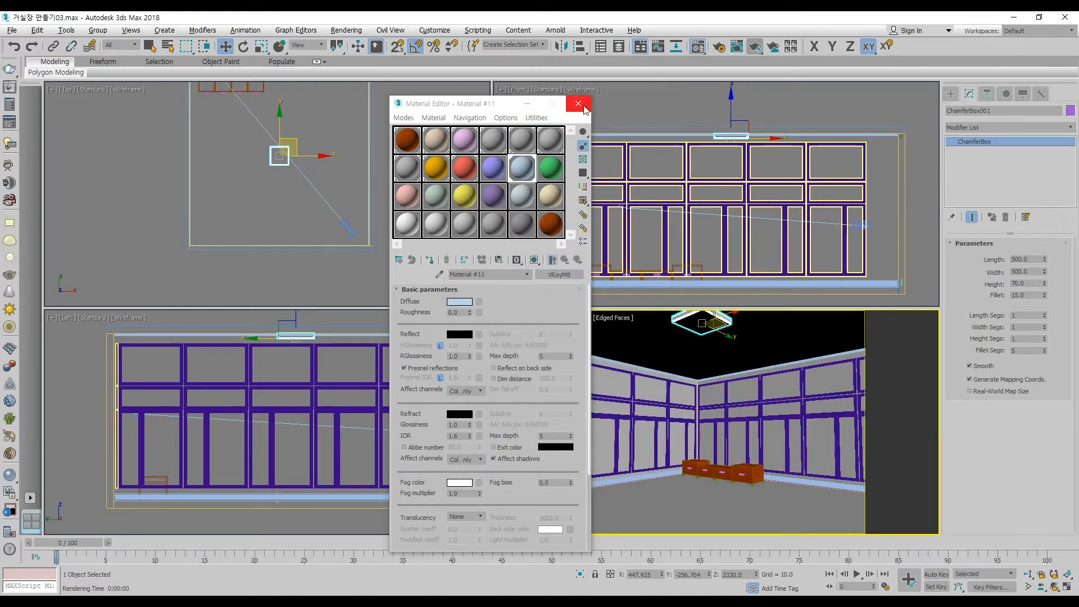
left_click(584, 109)
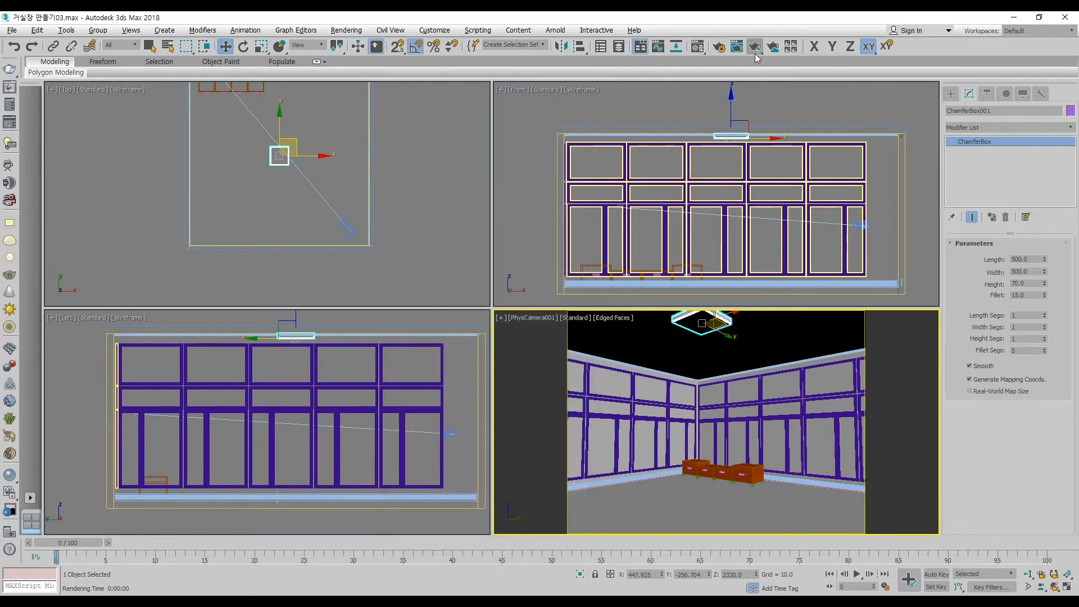
Open the V-Ray settings of Render Setup and choose Progressive as the image sampler type
left_click(720, 47)
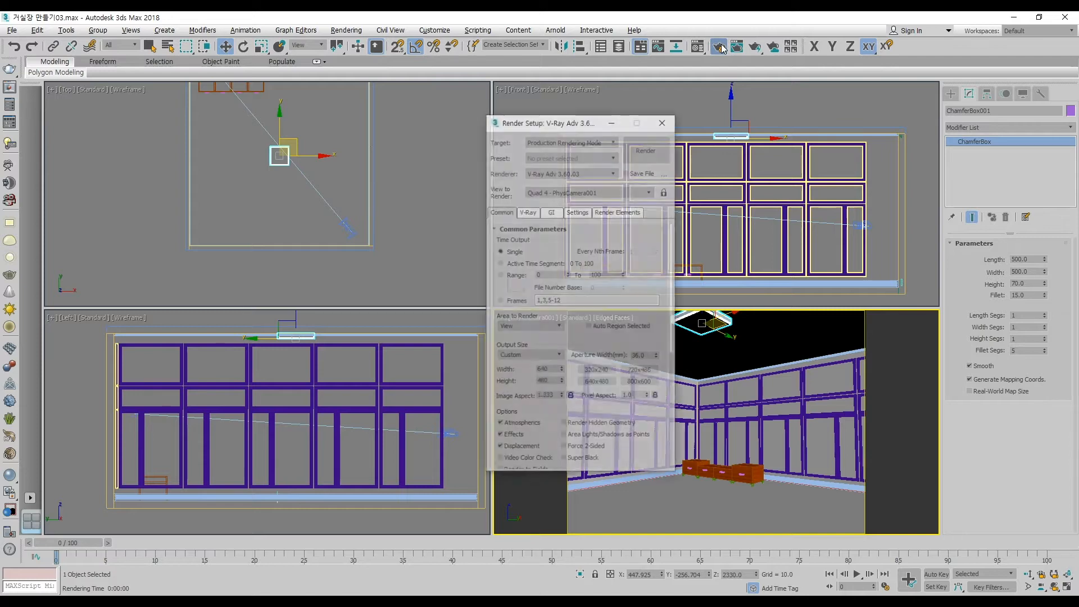
left_click(540, 213)
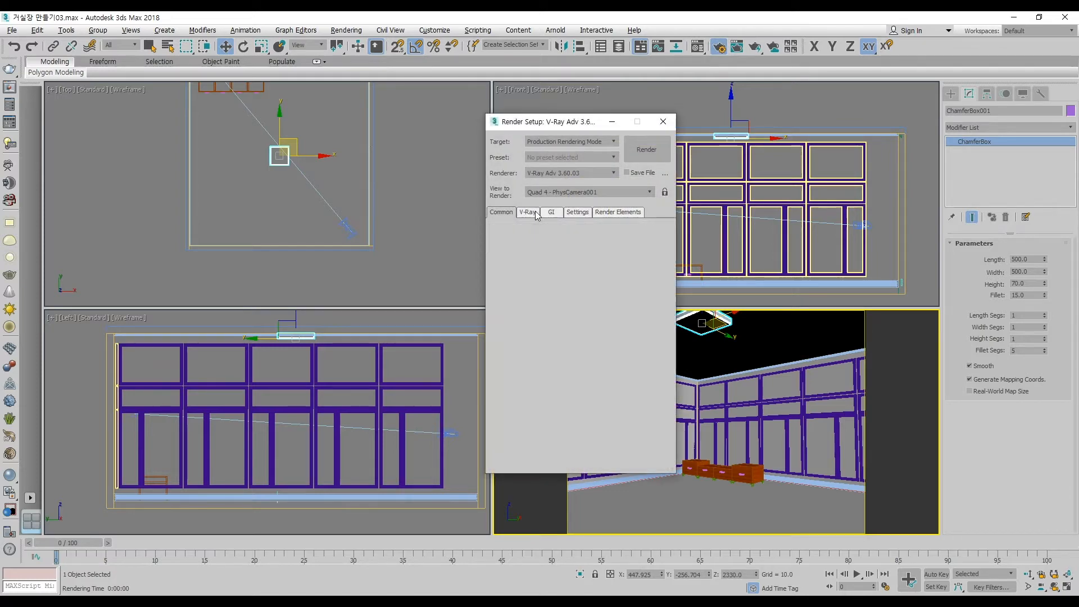
left_click(542, 296)
left_click(542, 296)
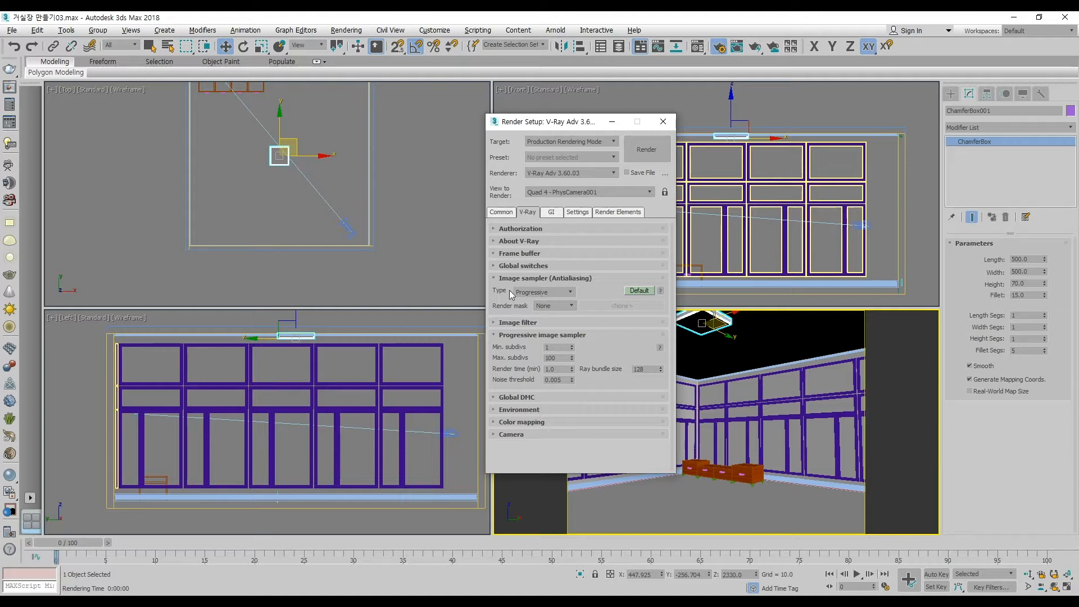
Turn on Use local subdivs in the Global DMC settings and check the subdivs fields of Material #11
left_click(533, 409)
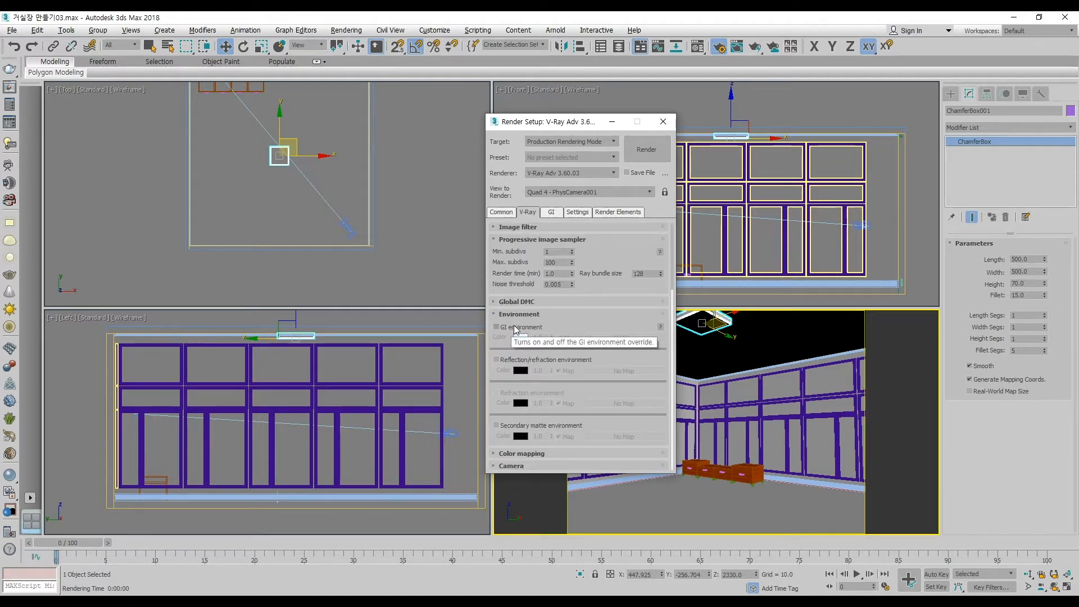
left_click(533, 302)
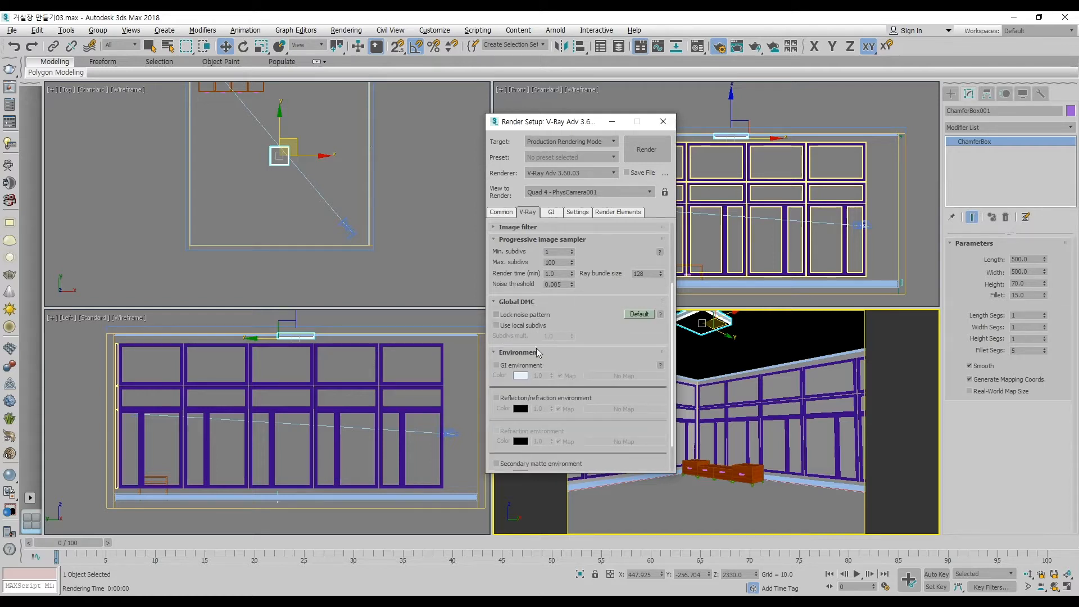
left_click(533, 328)
left_click(702, 50)
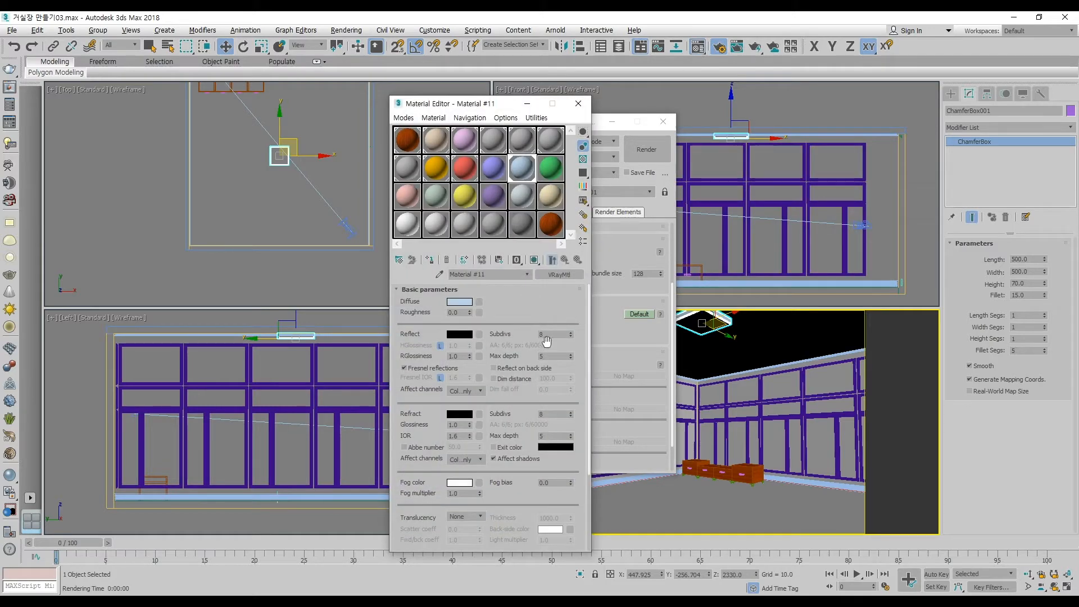
left_click(578, 103)
Set the global illumination's primary engine to Irradiance map and its secondary engine to Light cache
left_click(551, 213)
left_click(568, 252)
left_click(569, 253)
left_click(562, 262)
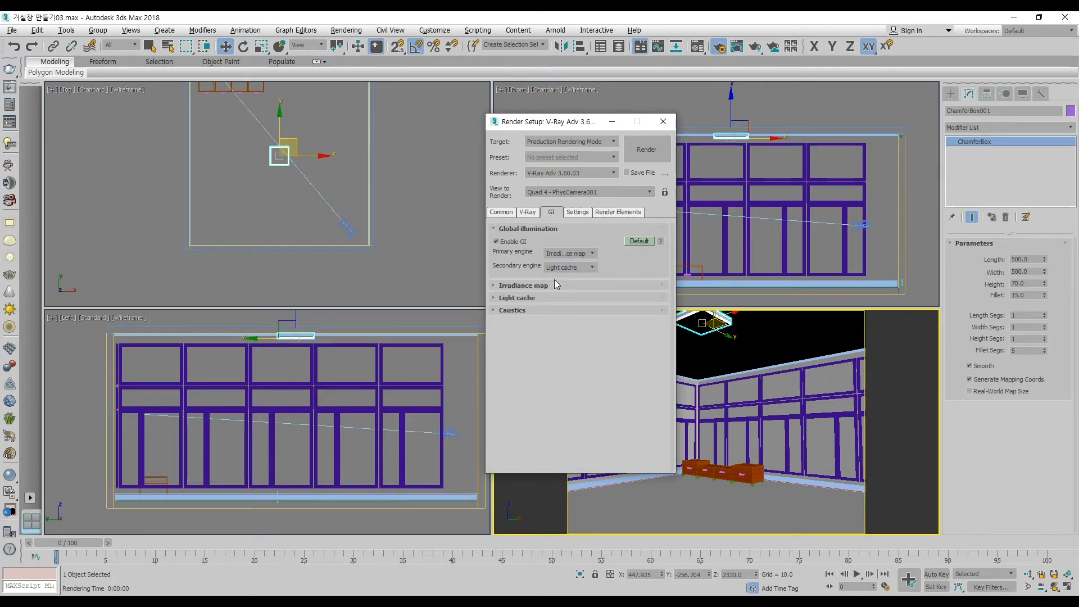
Set the irradiance map's current preset to Custom and switch its settings to Expert mode
left_click(541, 286)
left_click(565, 299)
left_click(567, 308)
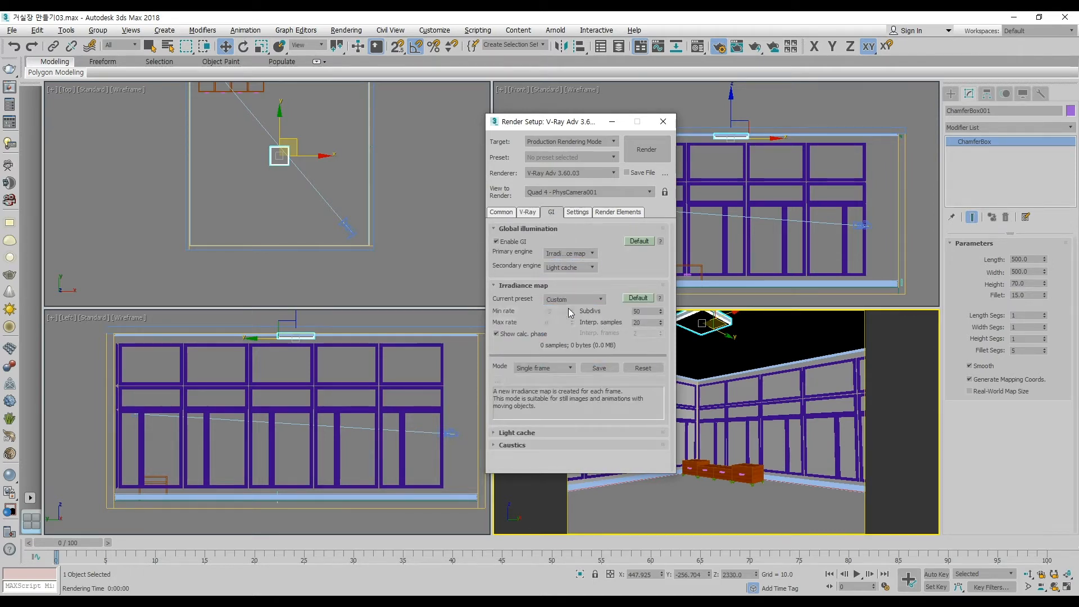
left_click(562, 323)
left_click(639, 299)
left_click(637, 299)
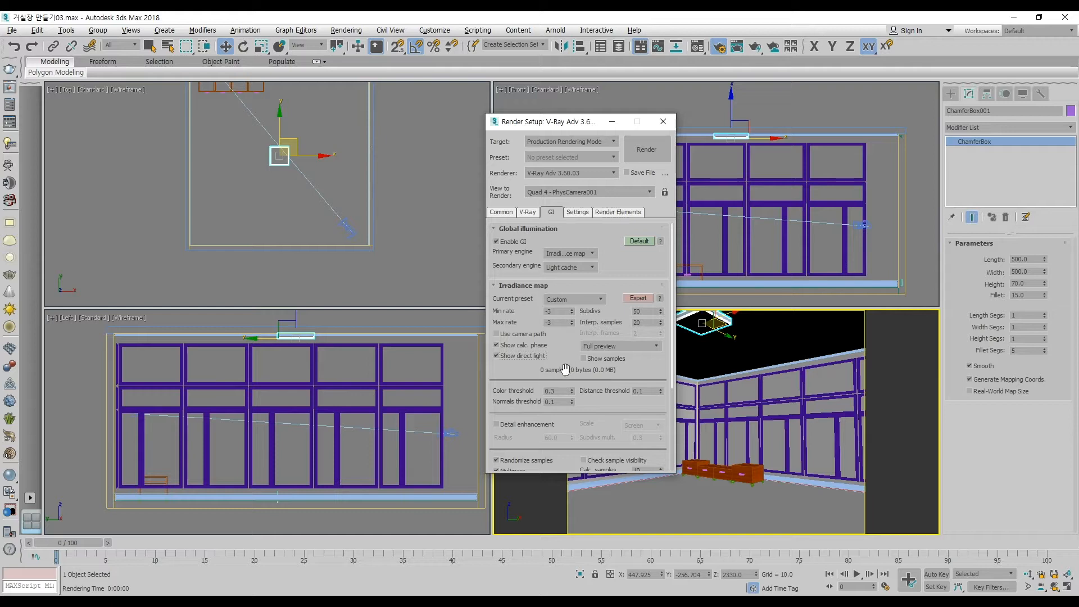
Review the irradiance map's expert settings and set the light cache subdivs to 300
left_click_drag(602, 424, 639, 321)
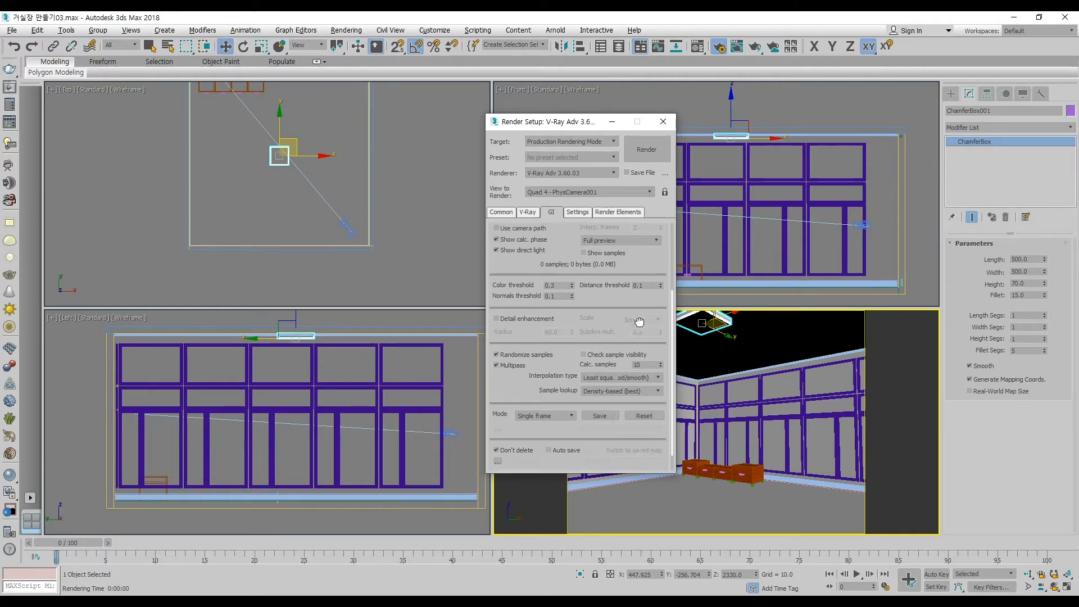
left_click_drag(604, 386, 607, 363)
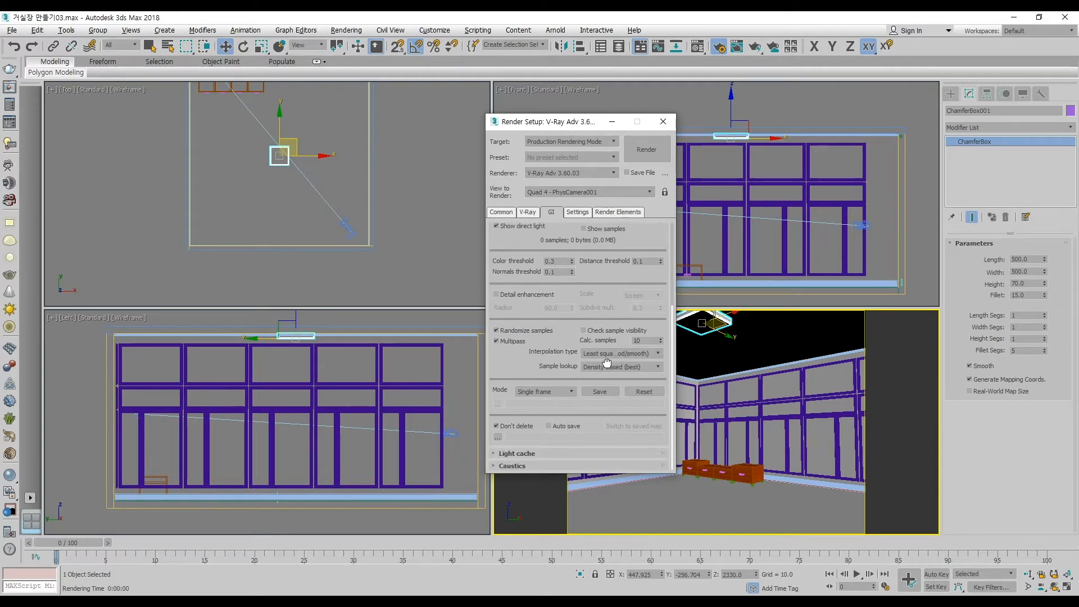
left_click_drag(509, 246, 511, 290)
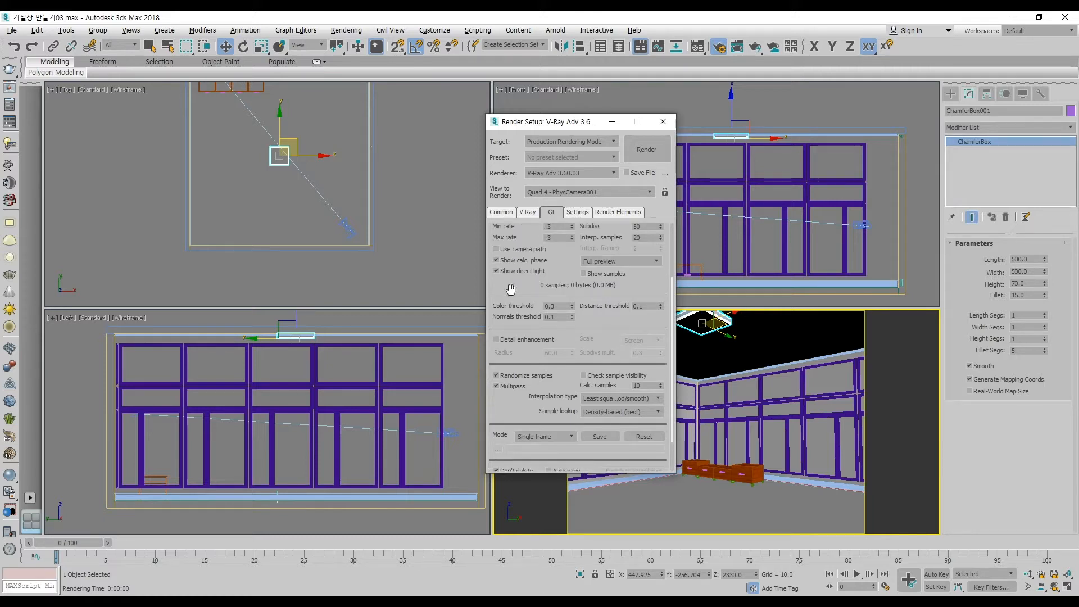
left_click_drag(580, 334, 607, 286)
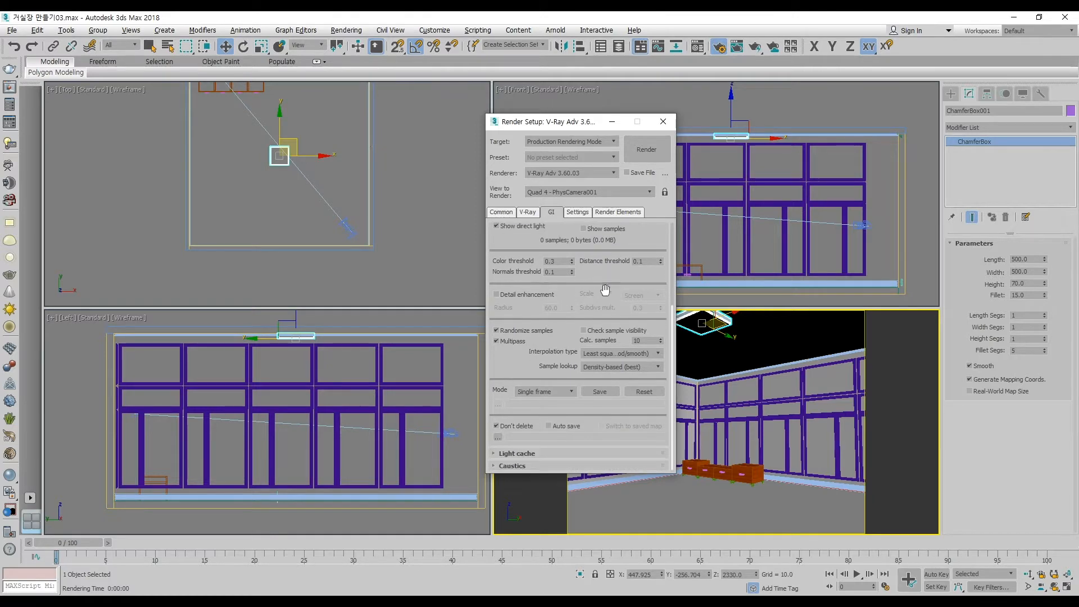
left_click(545, 457)
double_click(559, 392)
type("300")
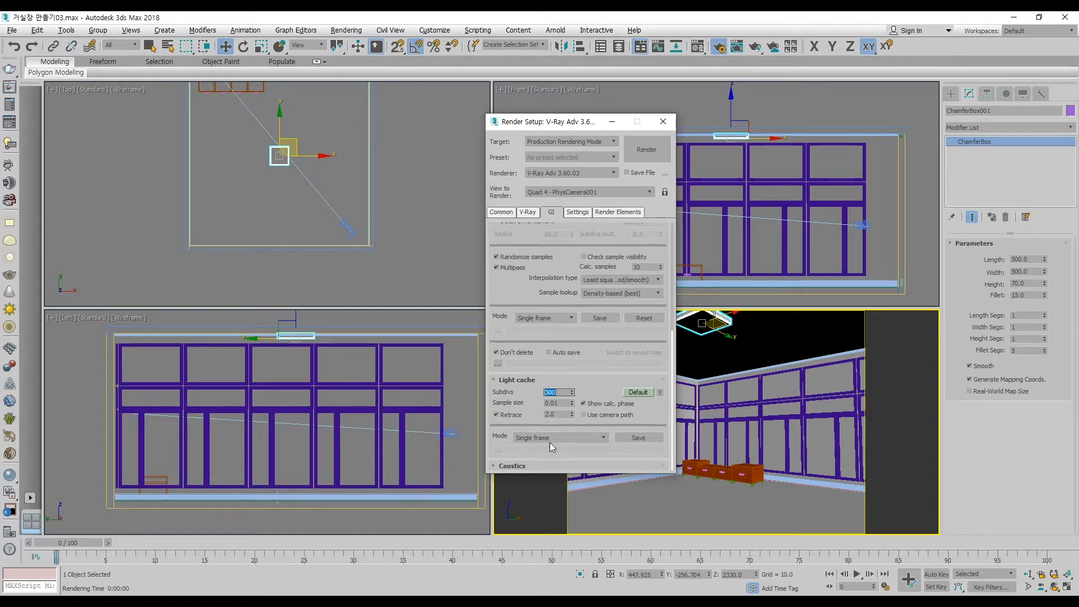
Start a test render of the camera view, close it and turn off Enable GI in the global illumination settings
left_click(640, 150)
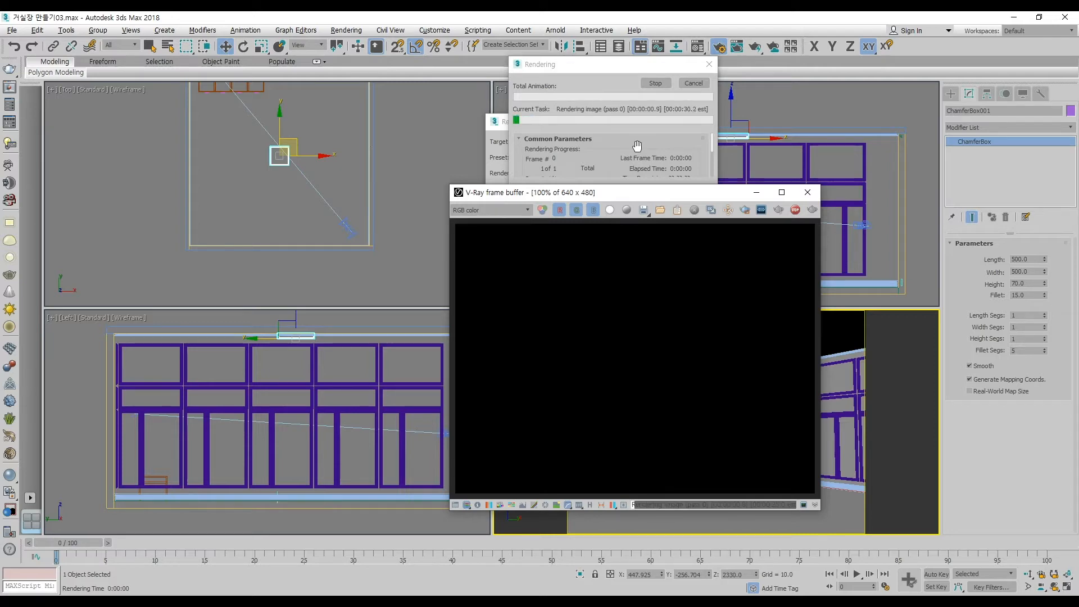
left_click(808, 192)
scroll(561, 257, "up", 5)
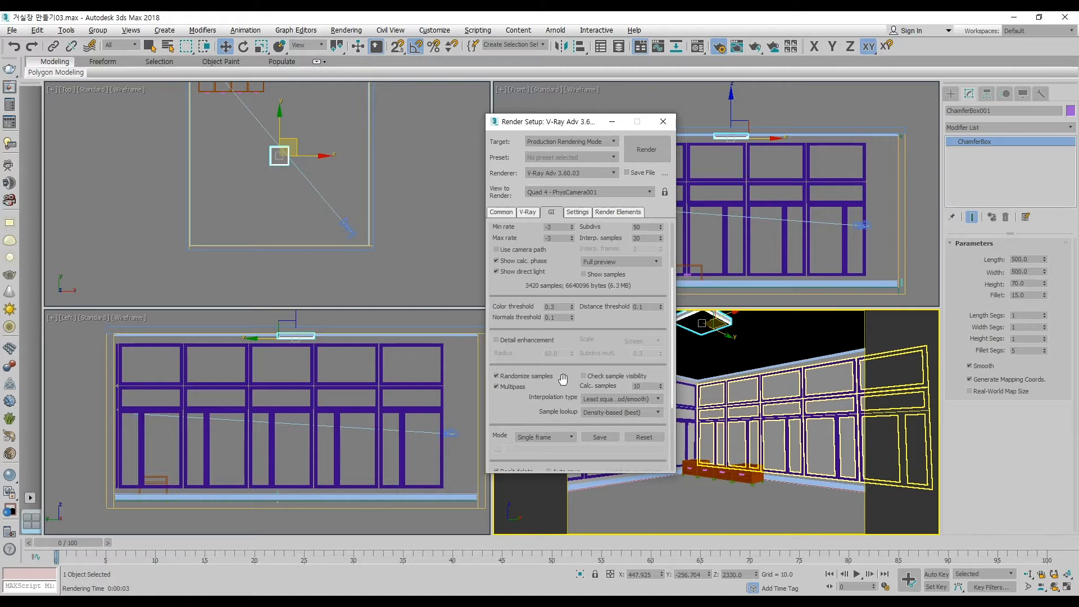
scroll(561, 246, "up", 4)
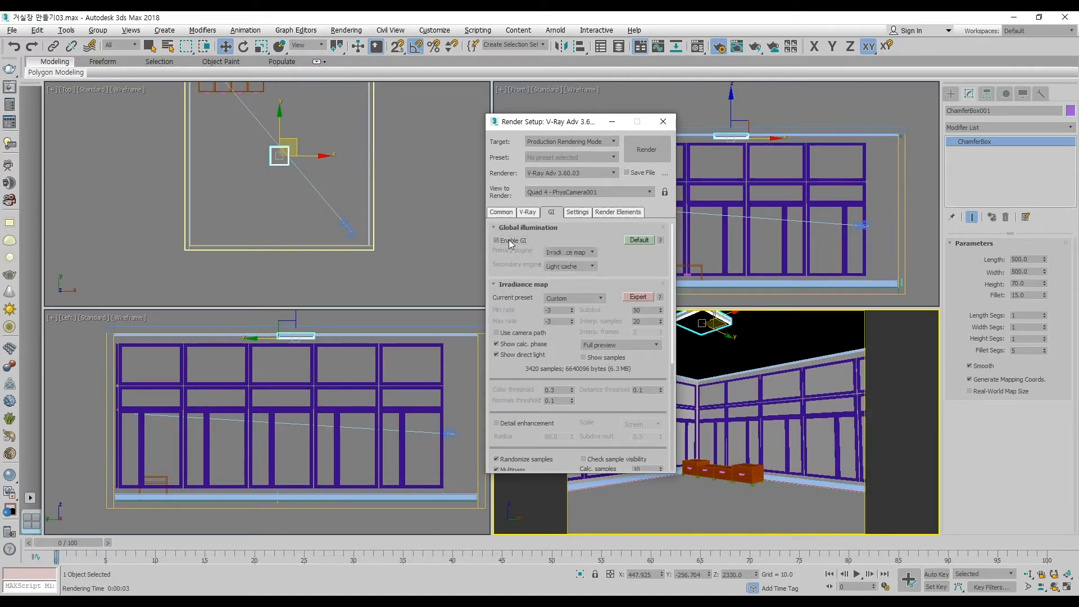
Test-render the camera view without global illumination, stop the render and close the render setup
left_click(649, 148)
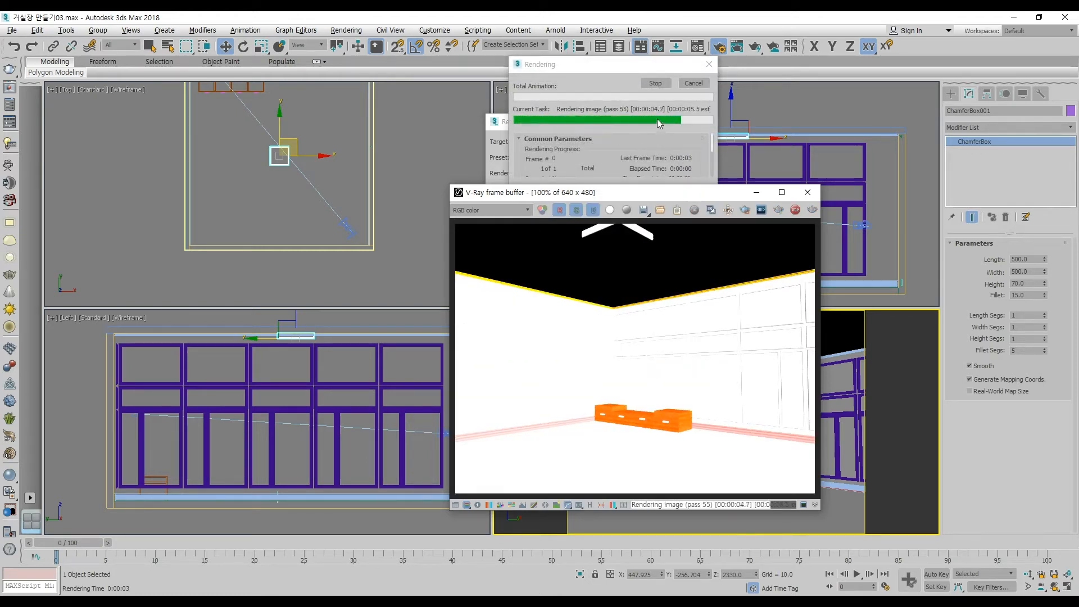
left_click(794, 210)
left_click(808, 193)
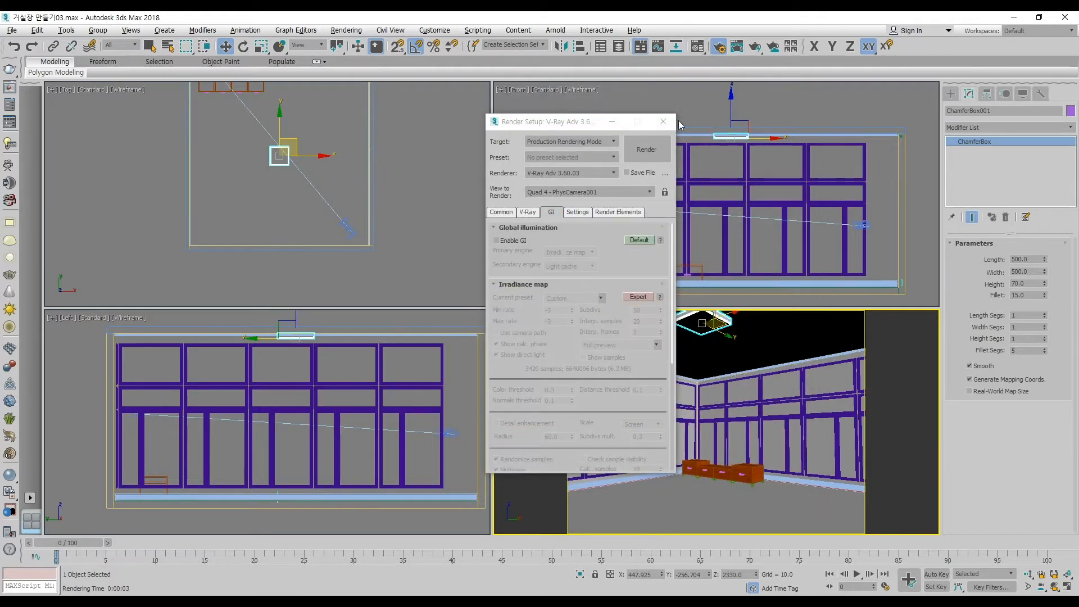
left_click(663, 121)
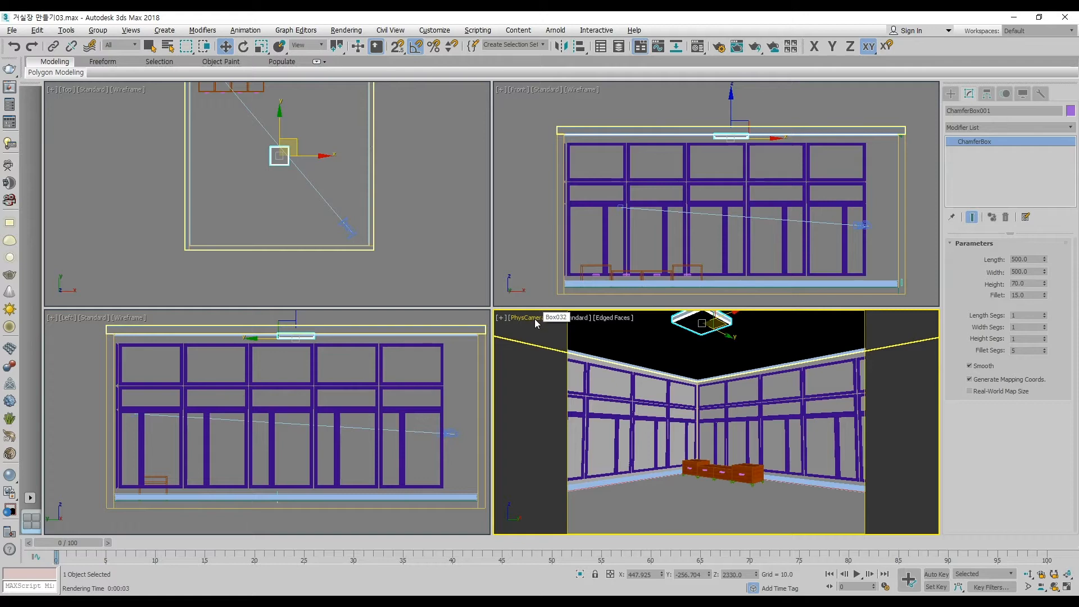
Select the camera used by the camera view and raise its lens breathing to about 2.61
left_click(535, 319)
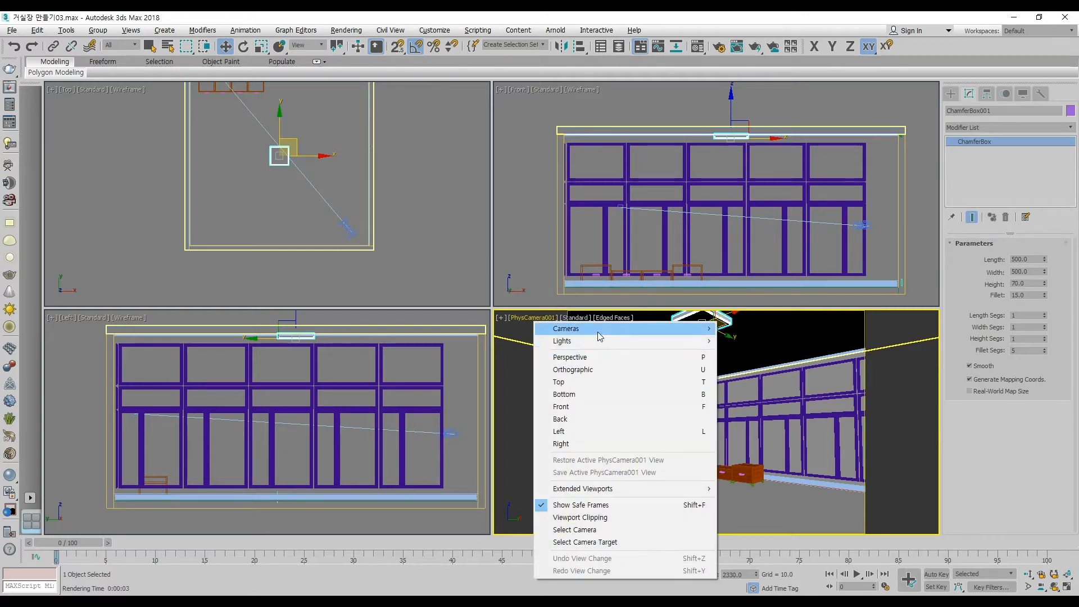
left_click(603, 530)
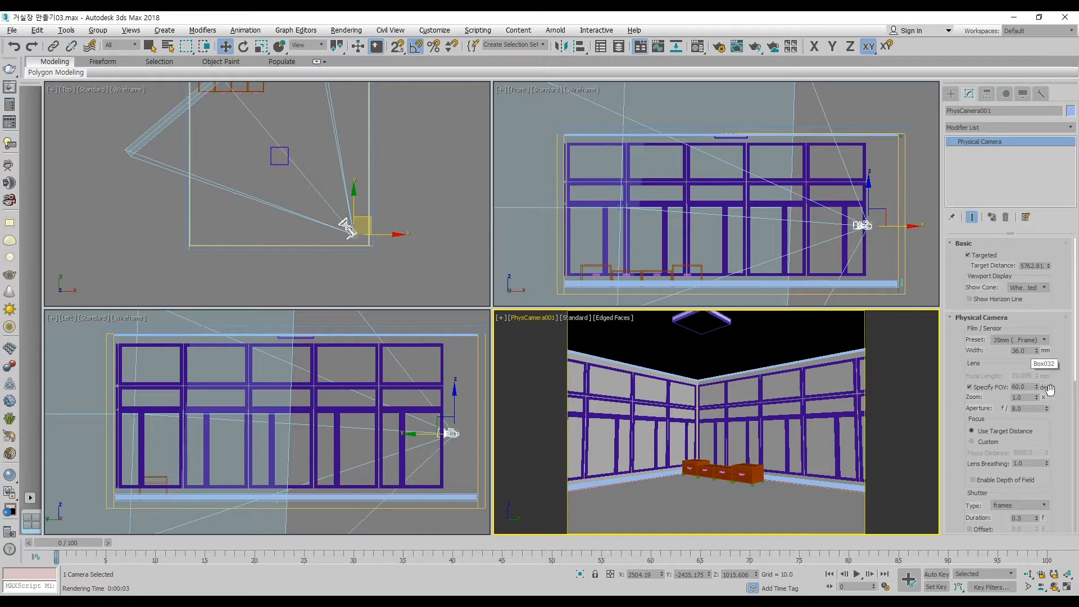
left_click_drag(1047, 465, 1037, 416)
left_click_drag(1049, 464, 1020, 432)
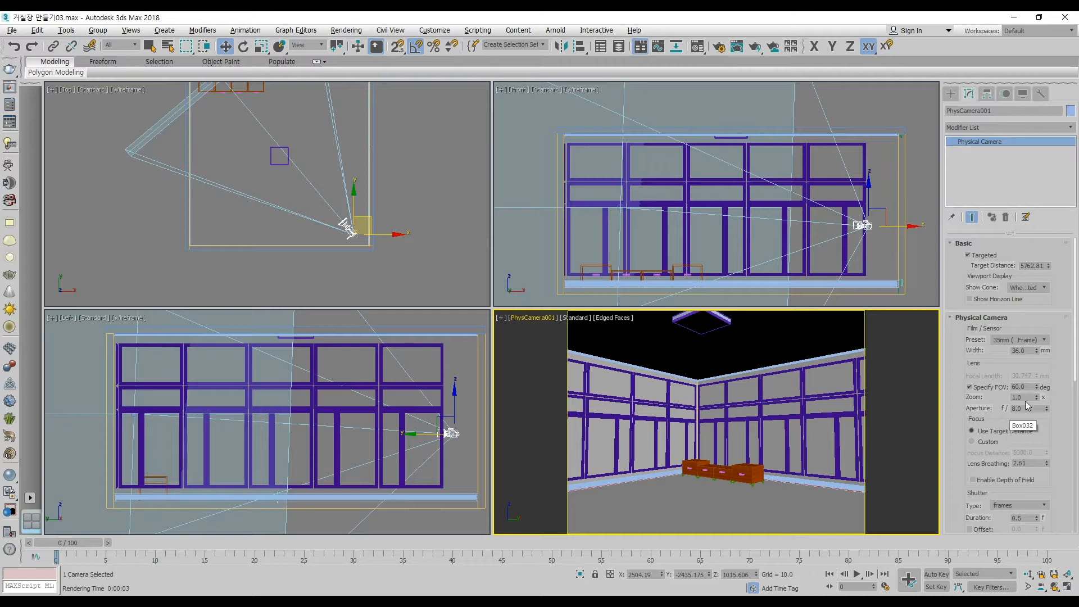
Set the camera's aperture to f/4.0, its shutter type to 1/seconds and the shutter duration to 1/30 s
double_click(1011, 387)
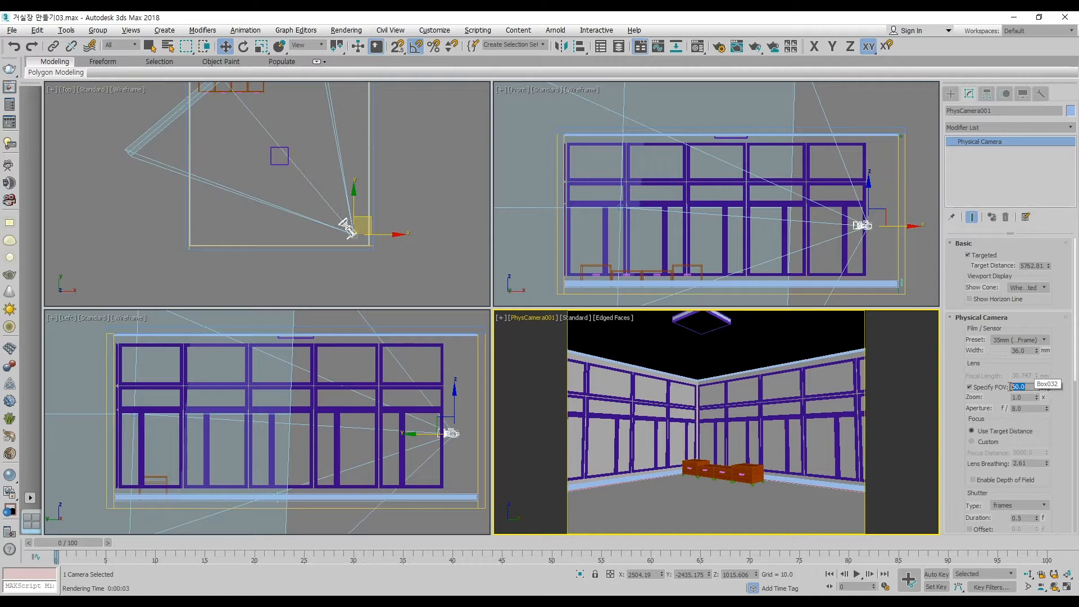
double_click(1031, 408)
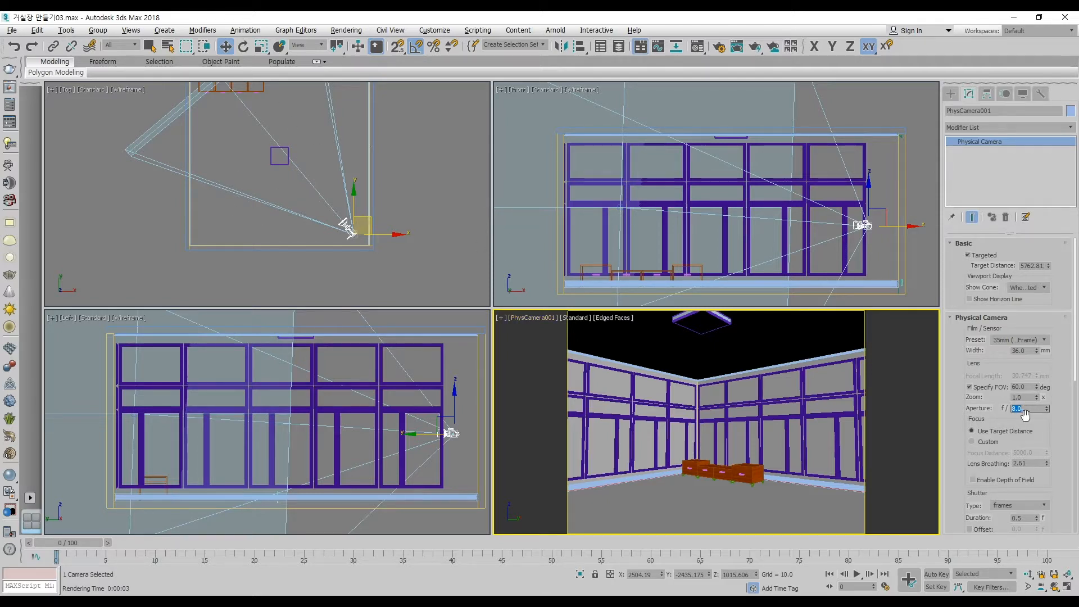
left_click(1030, 505)
double_click(1025, 521)
key("Return")
Set the camera's manual exposure gain to ISO 100 and test-render the camera view
scroll(1030, 388, "down", 6)
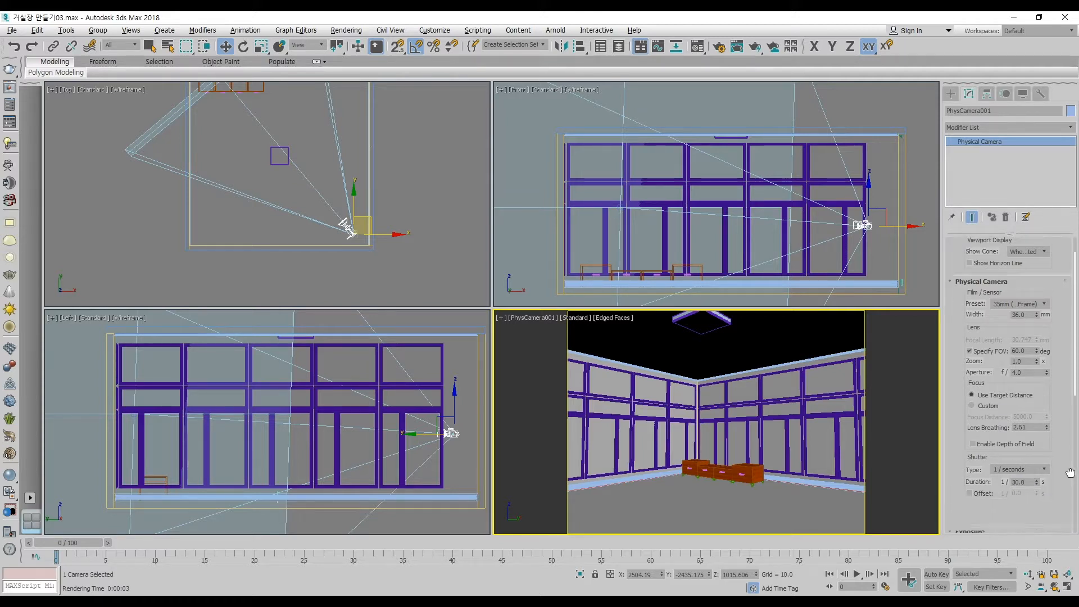
left_click(974, 422)
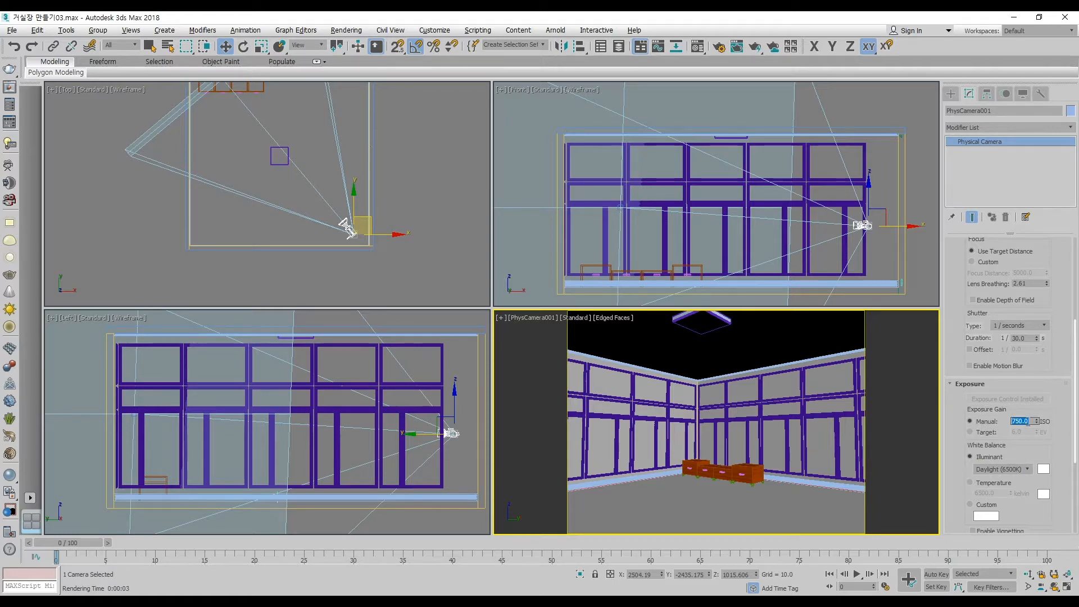
right_click(581, 365)
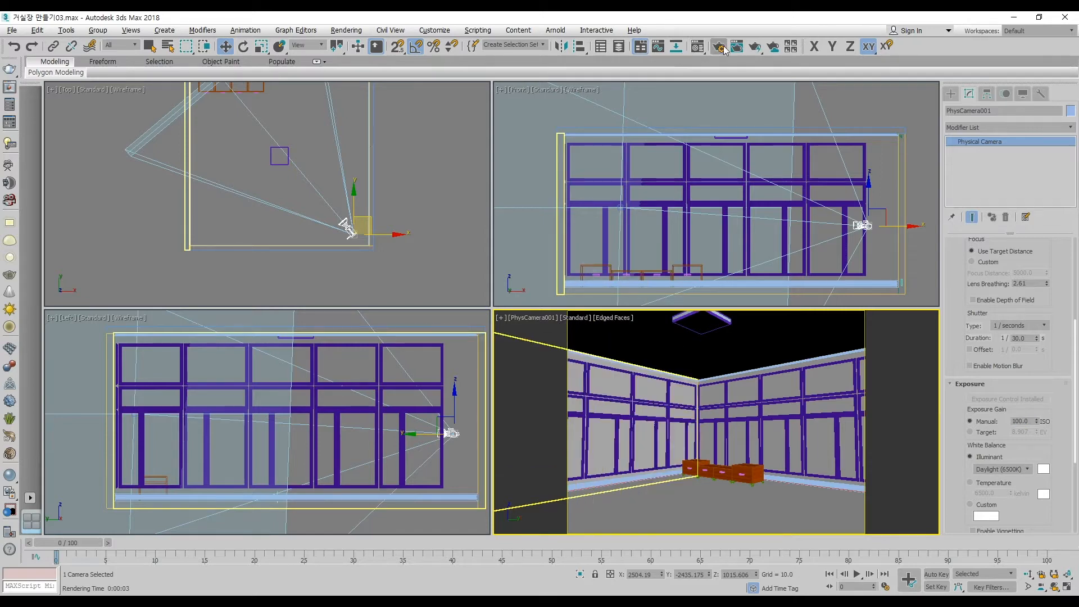
left_click(756, 47)
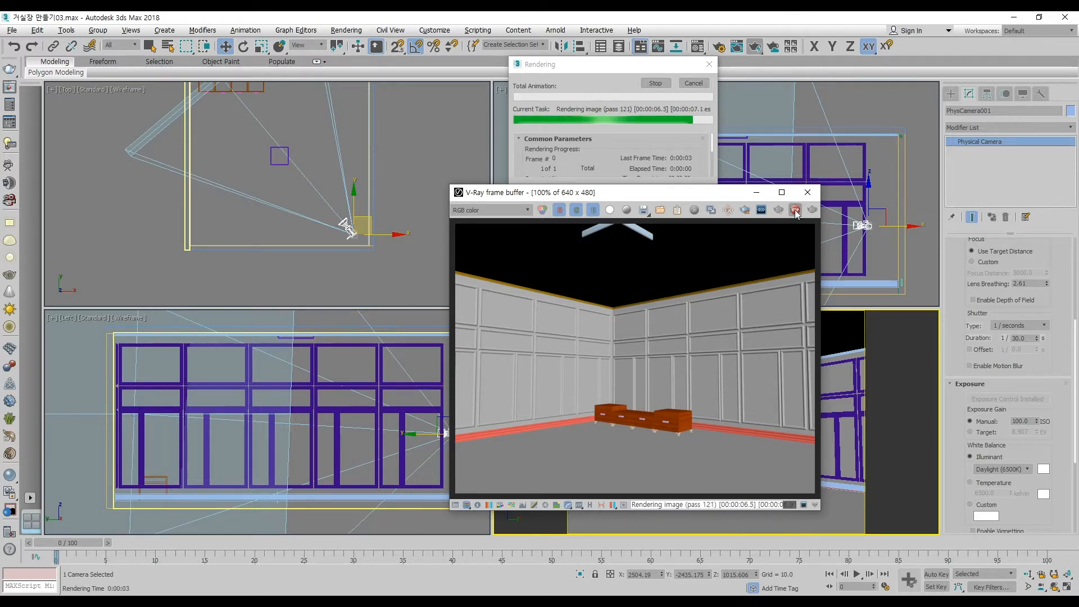
left_click(808, 193)
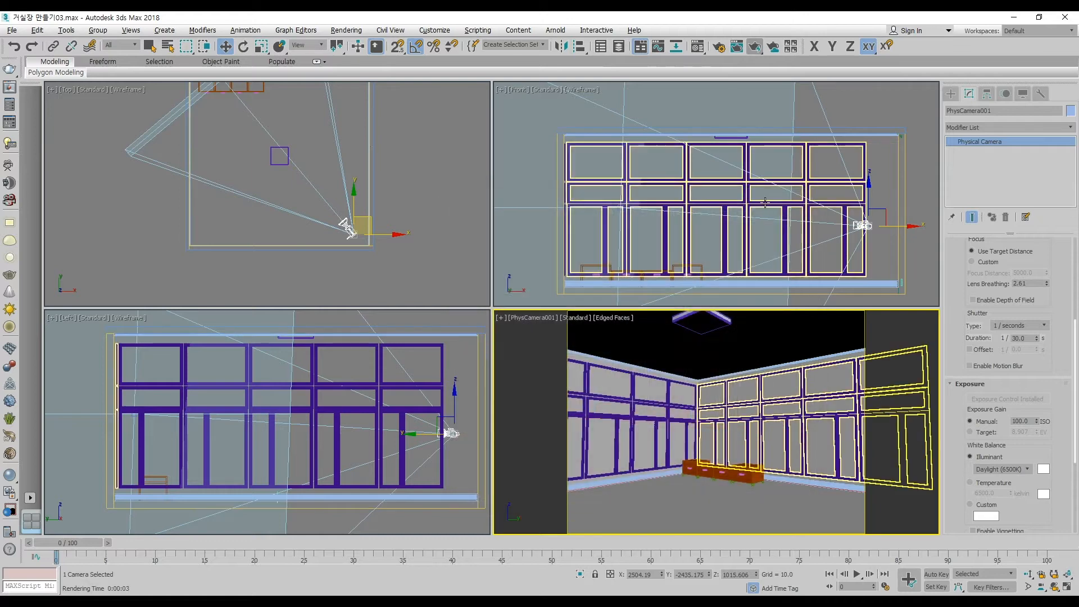
Select the crown moulding below the ceiling slab and change the 천장몰딩 material's diffuse colour to grey, RGB 169, 169, 169
left_click(875, 135)
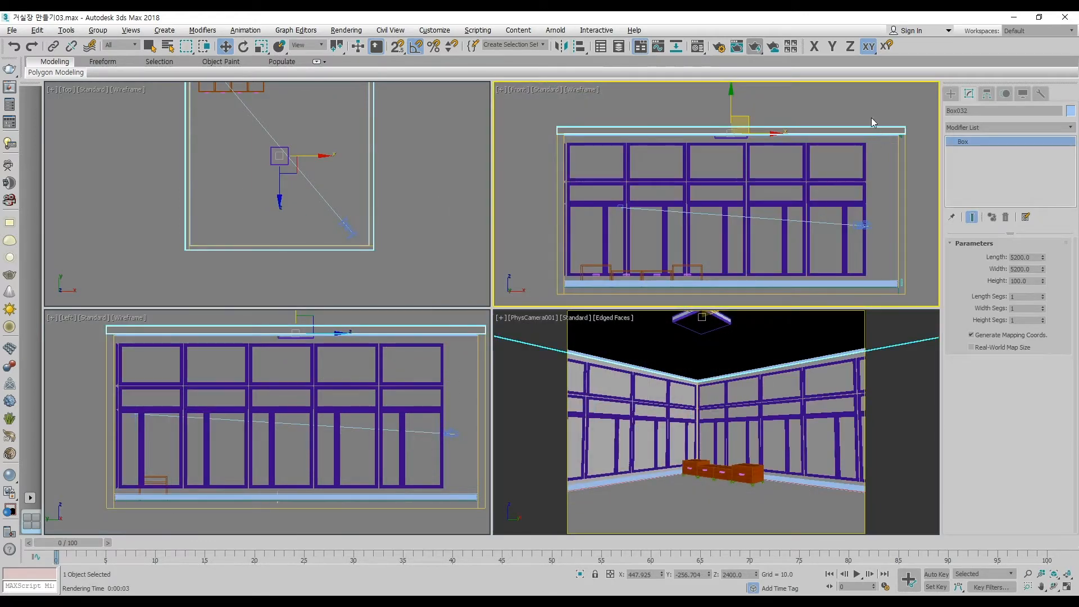
left_click(876, 137)
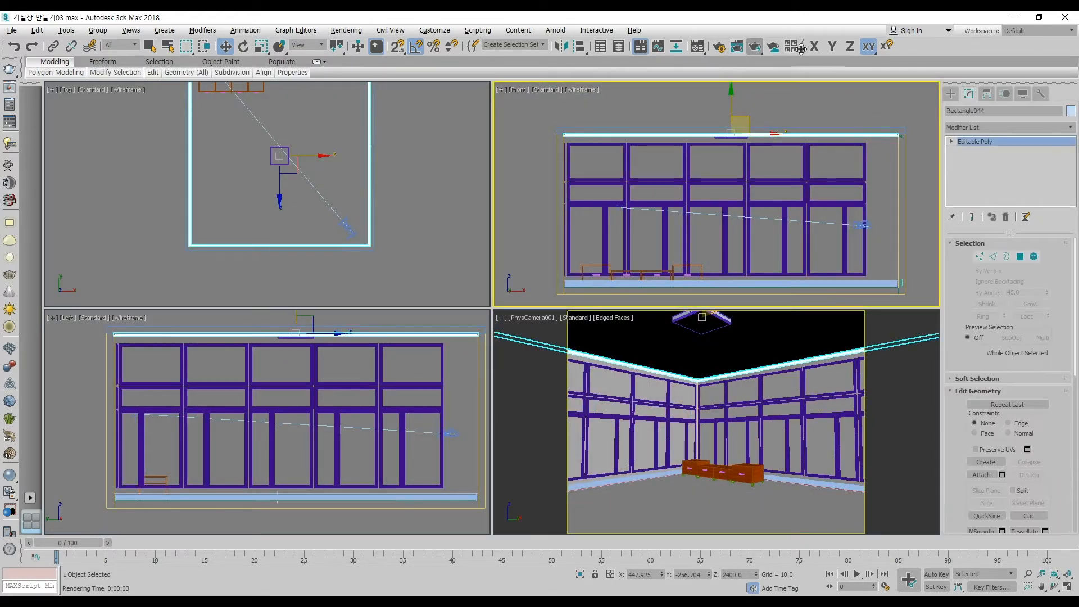
left_click(658, 46)
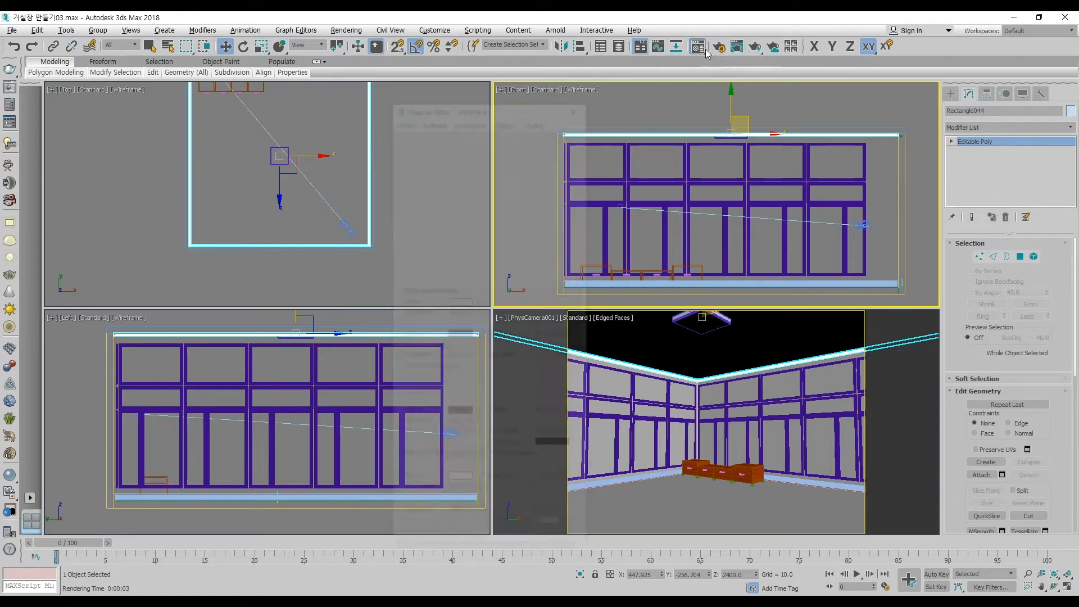
left_click(438, 167)
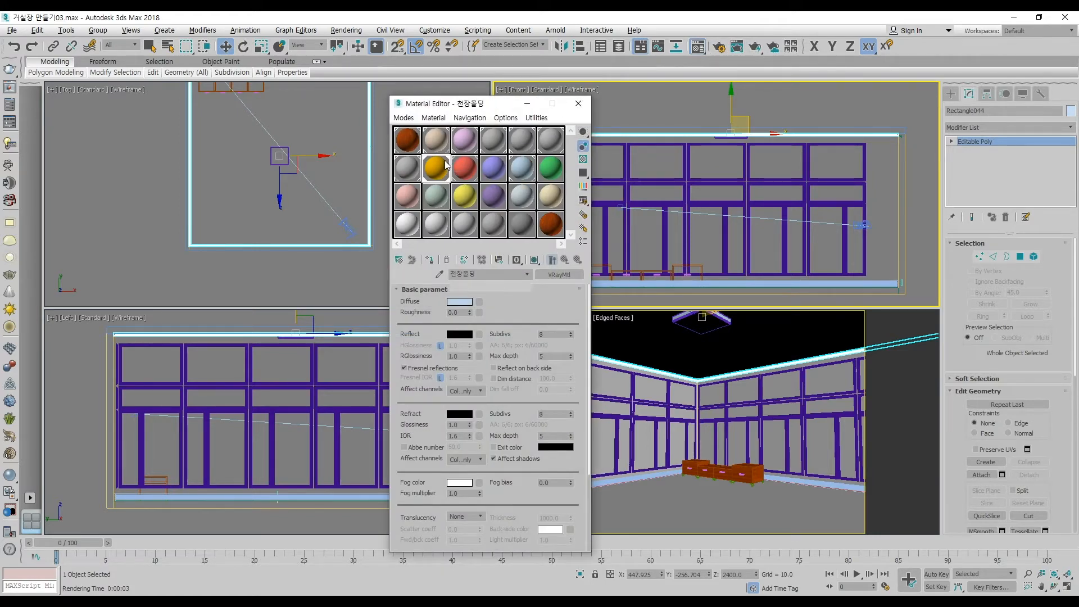
left_click(460, 302)
left_click(307, 170)
mouse_move(332, 143)
left_mouse_down()
mouse_move(332, 153)
mouse_move(332, 143)
left_mouse_up()
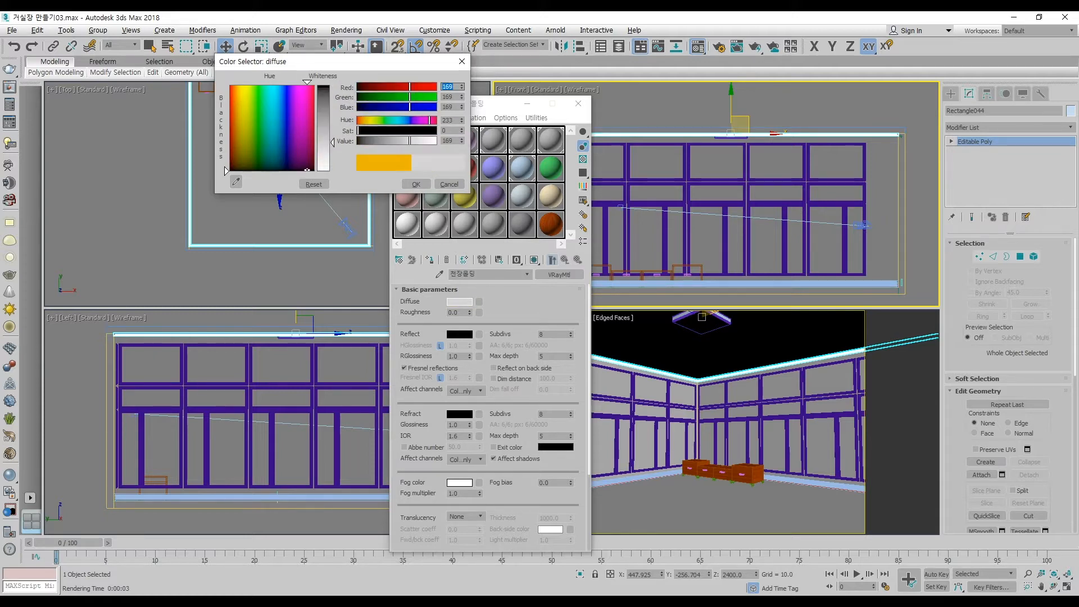
left_click(424, 183)
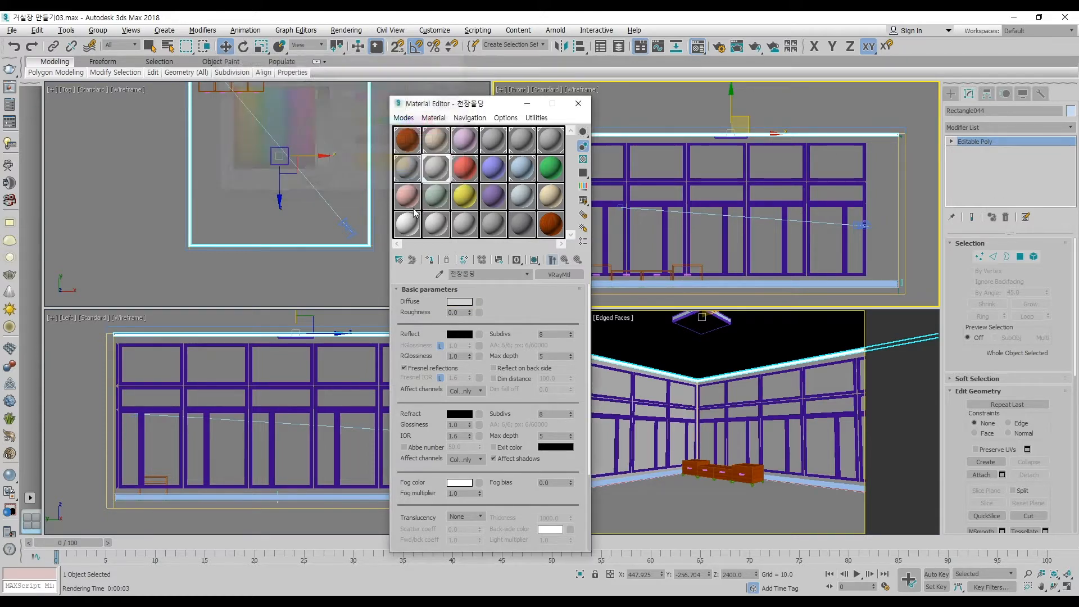
Select the baseboard and change the 걸레받이 material's diffuse colour to warm off-white, RGB 211, 208, 194
left_click(670, 480)
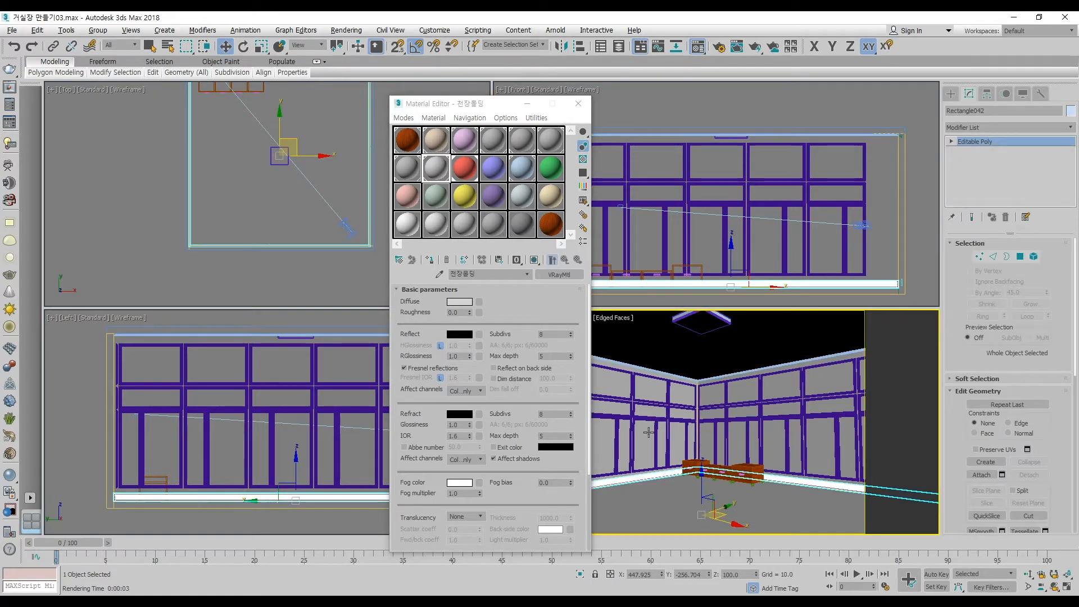
left_click(464, 169)
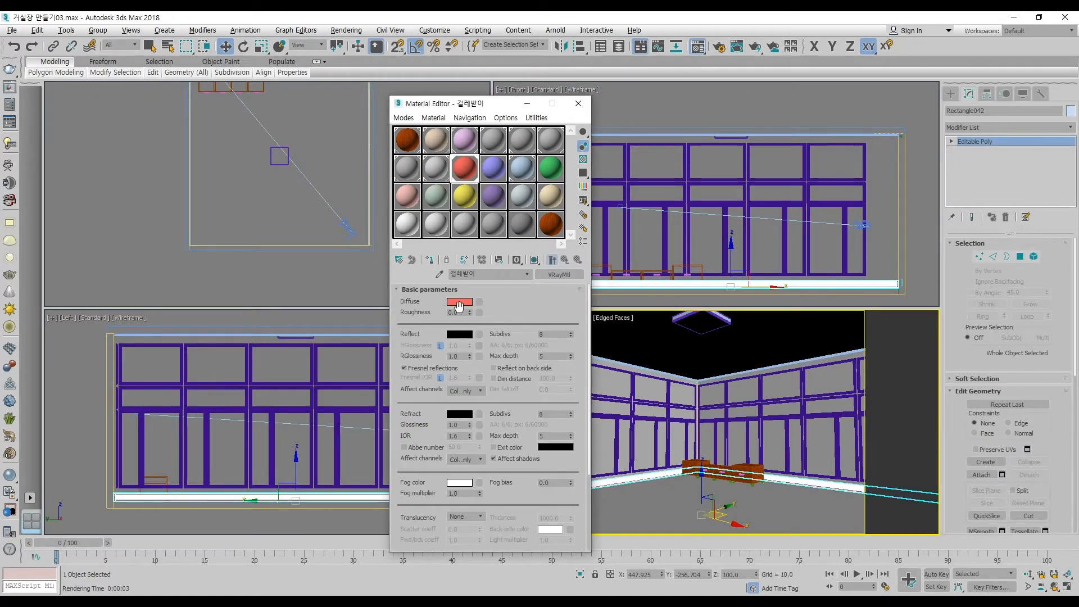
left_click(463, 304)
left_click(297, 170)
left_click(325, 152)
left_click_drag(324, 152, 324, 161)
left_click(254, 147)
left_click(242, 147)
left_click(325, 150)
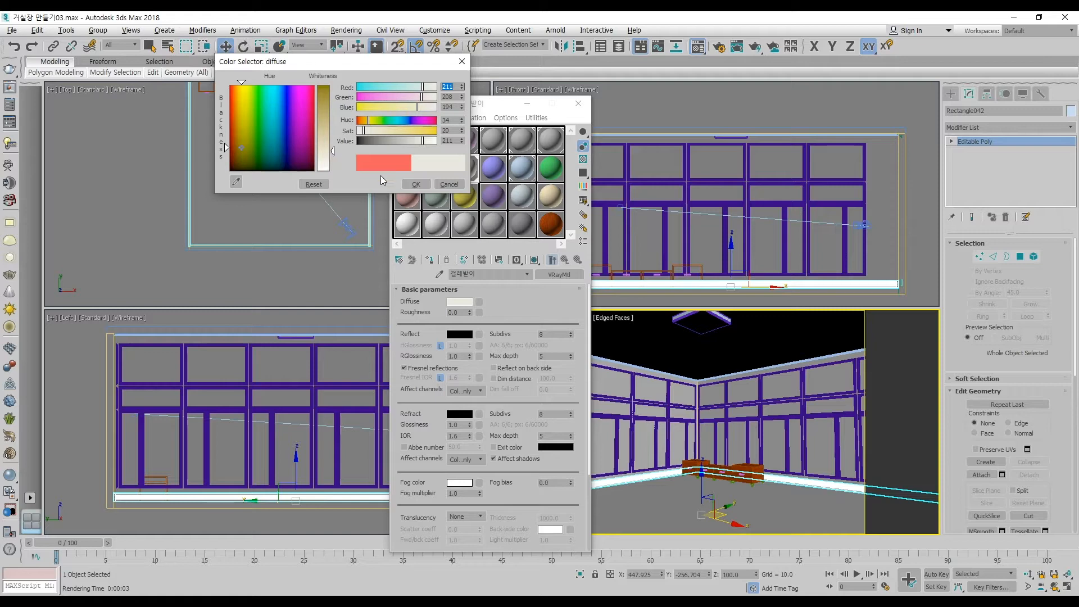
left_click(416, 184)
left_click(578, 104)
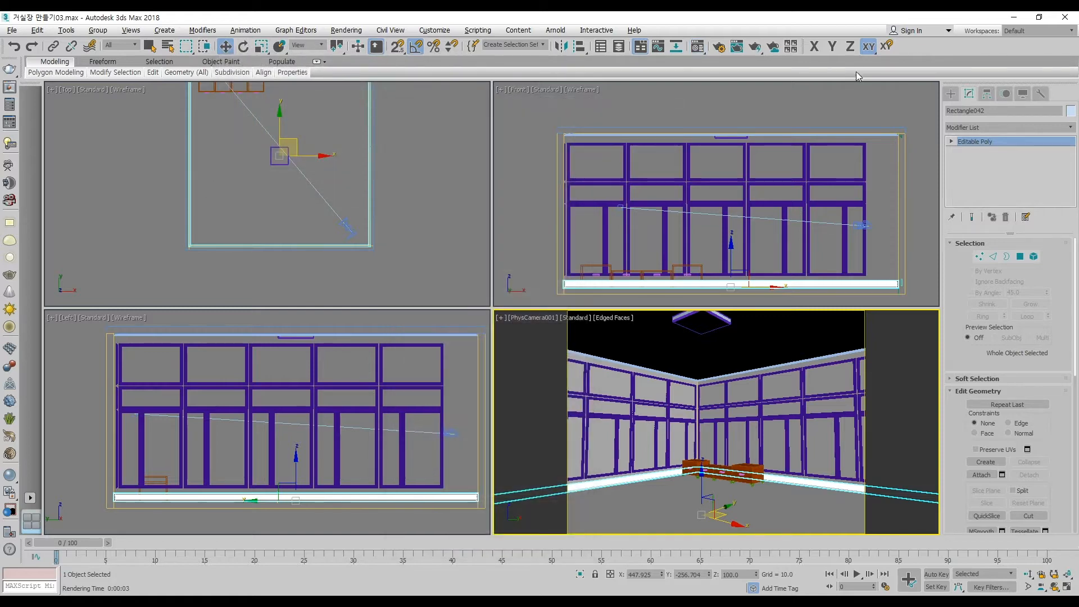
Test-render the camera view with the recoloured moulding and baseboard, and cancel the render
left_click(755, 47)
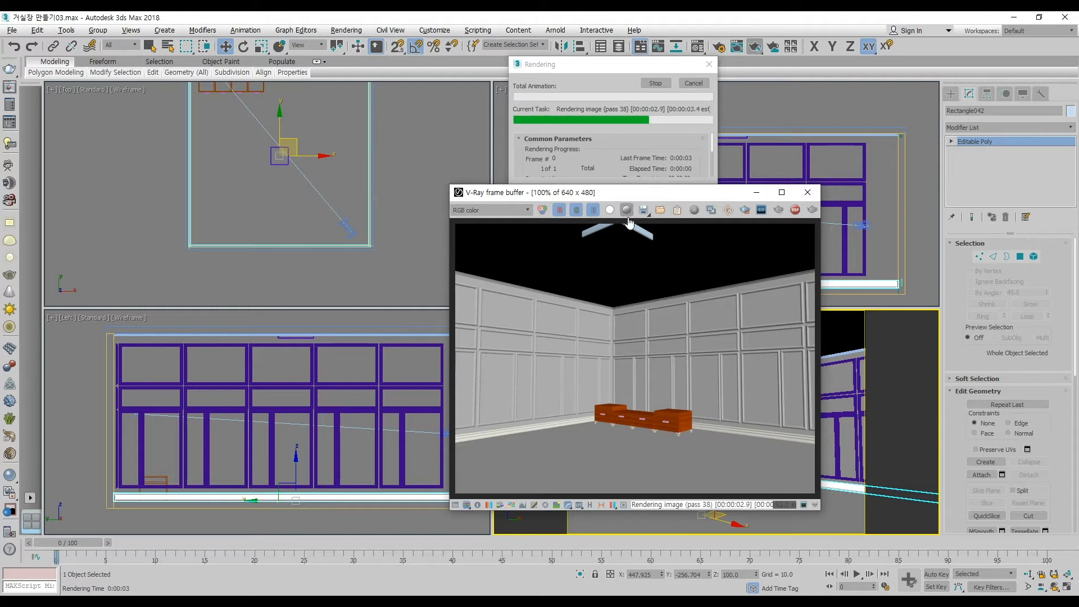
left_click(808, 192)
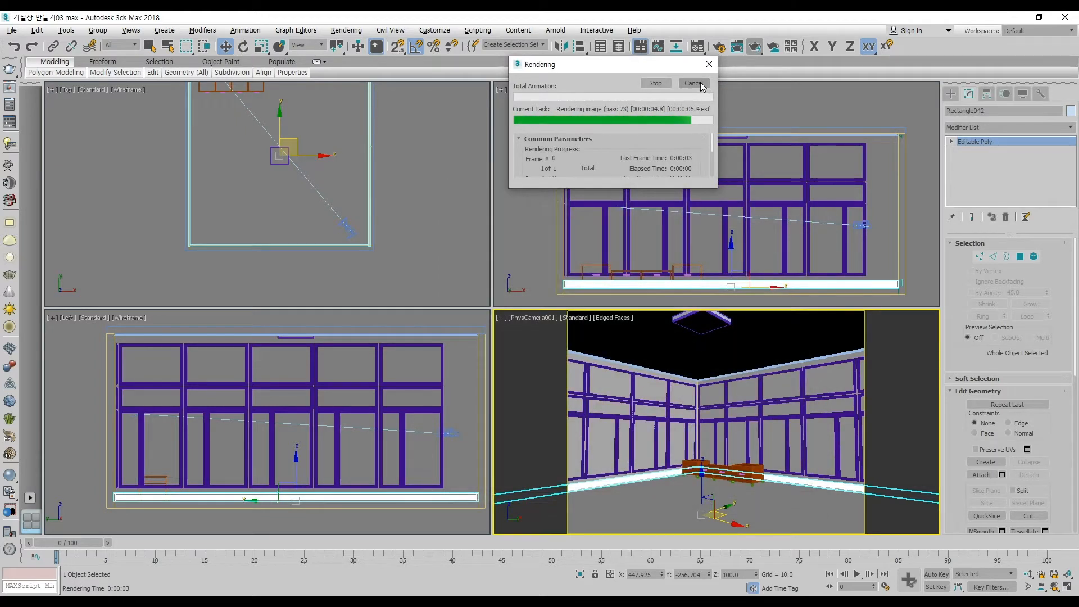
left_click(951, 94)
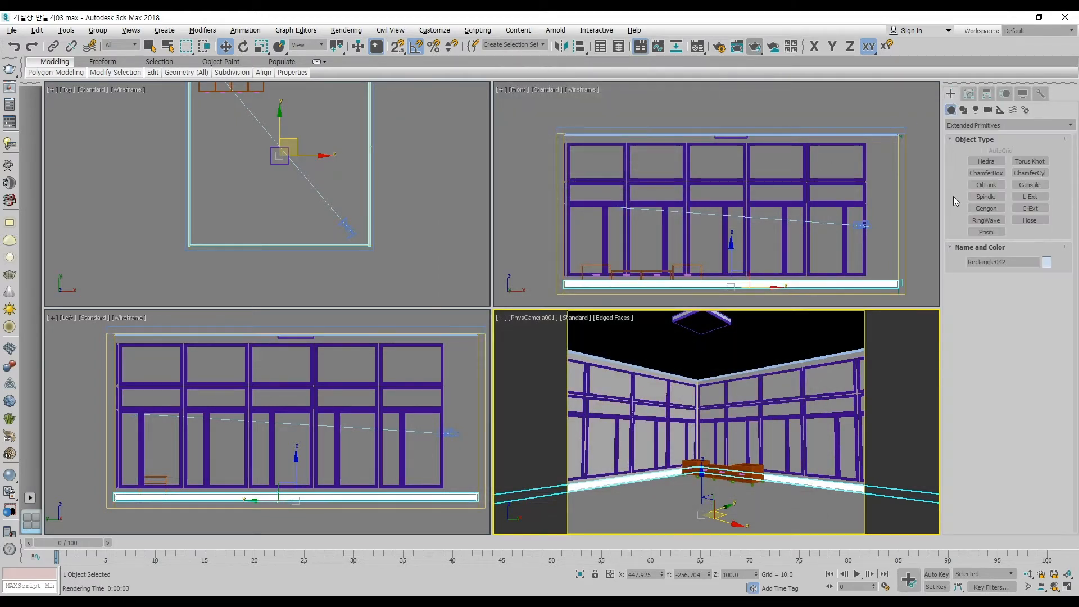
Select the square ceiling light and change Material #11's diffuse colour to pure white, RGB 255, 255, 255
left_click(709, 318)
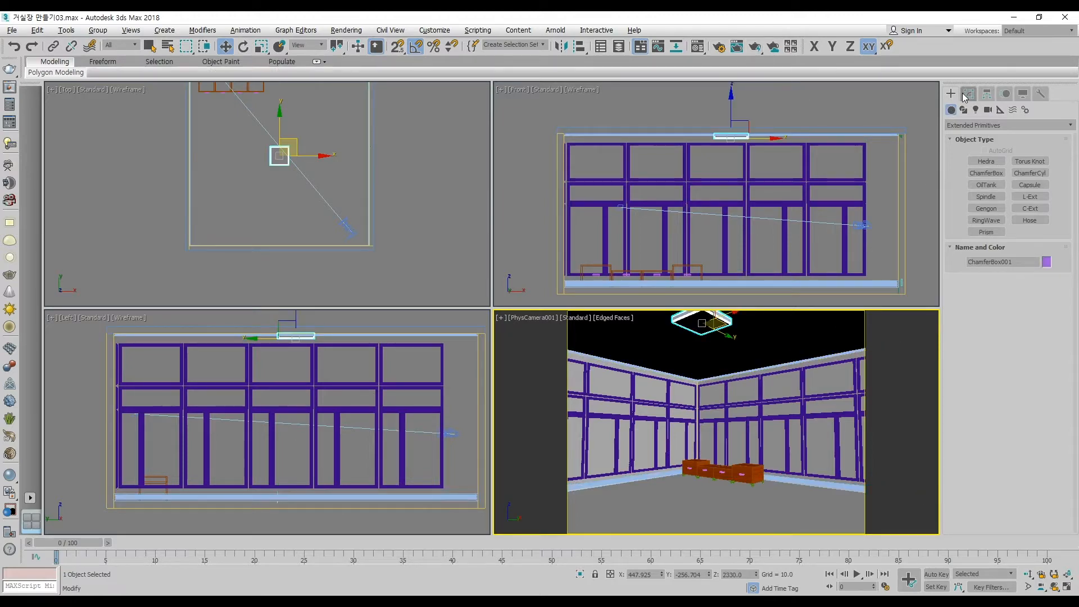
left_click(698, 46)
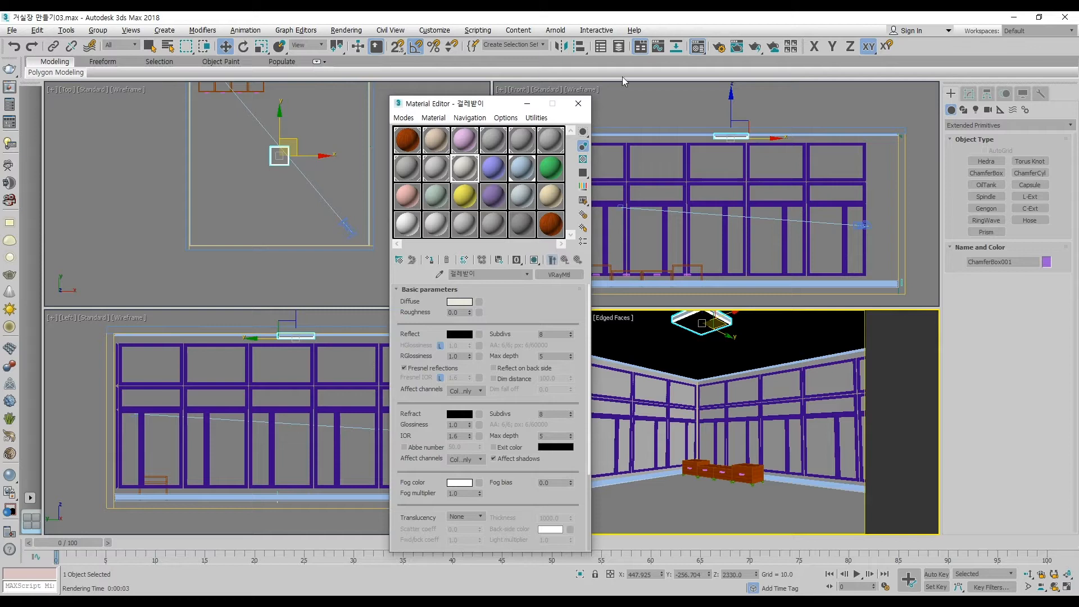
left_click(528, 169)
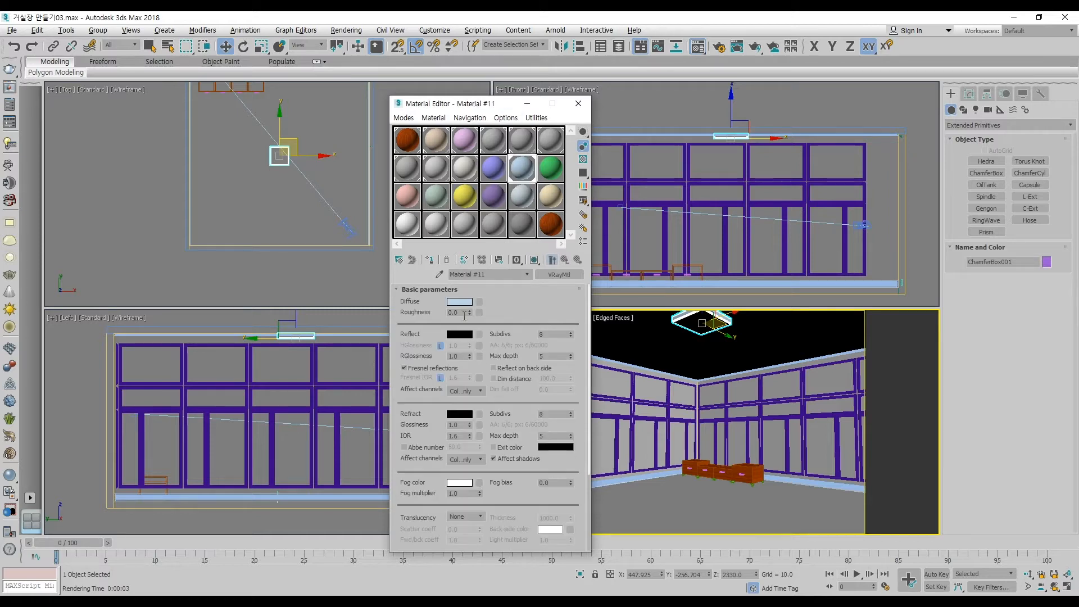
left_click(464, 303)
left_click(291, 169)
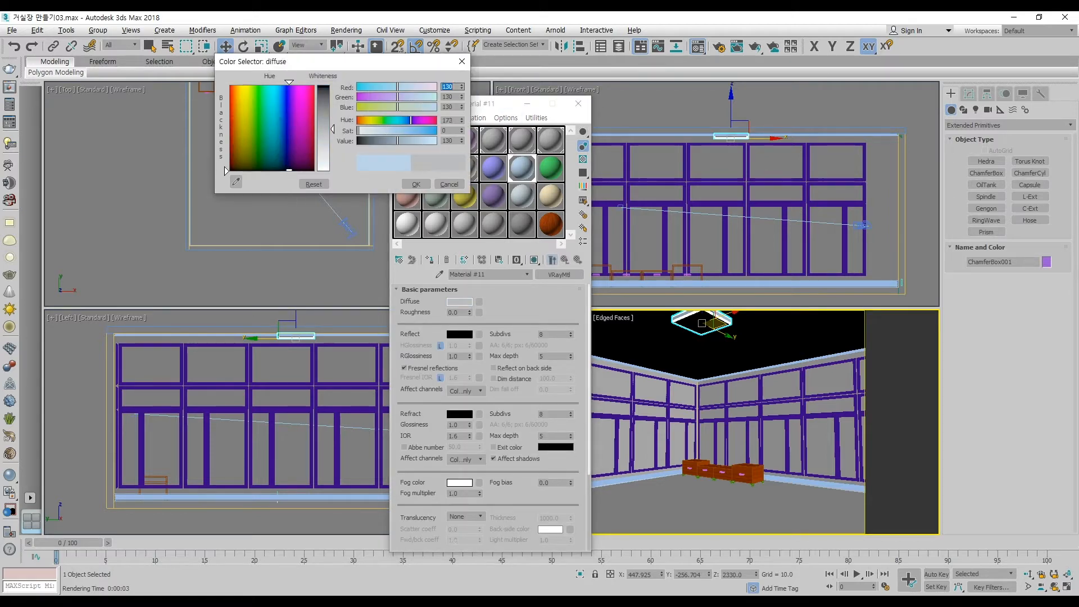
left_click_drag(324, 166, 324, 168)
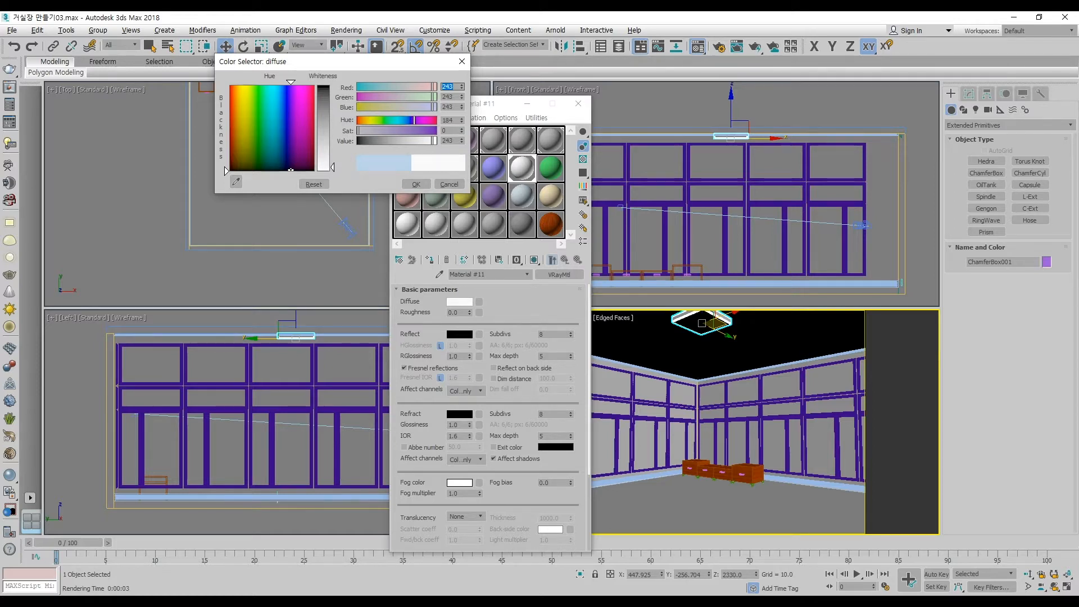
left_click_drag(323, 168, 324, 170)
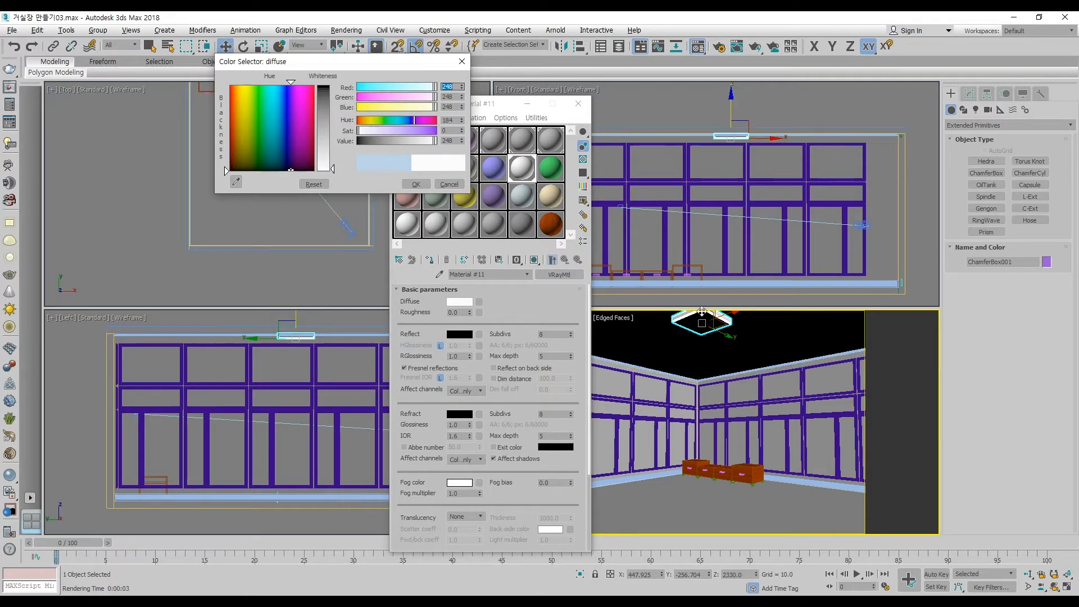
left_click_drag(334, 172, 334, 175)
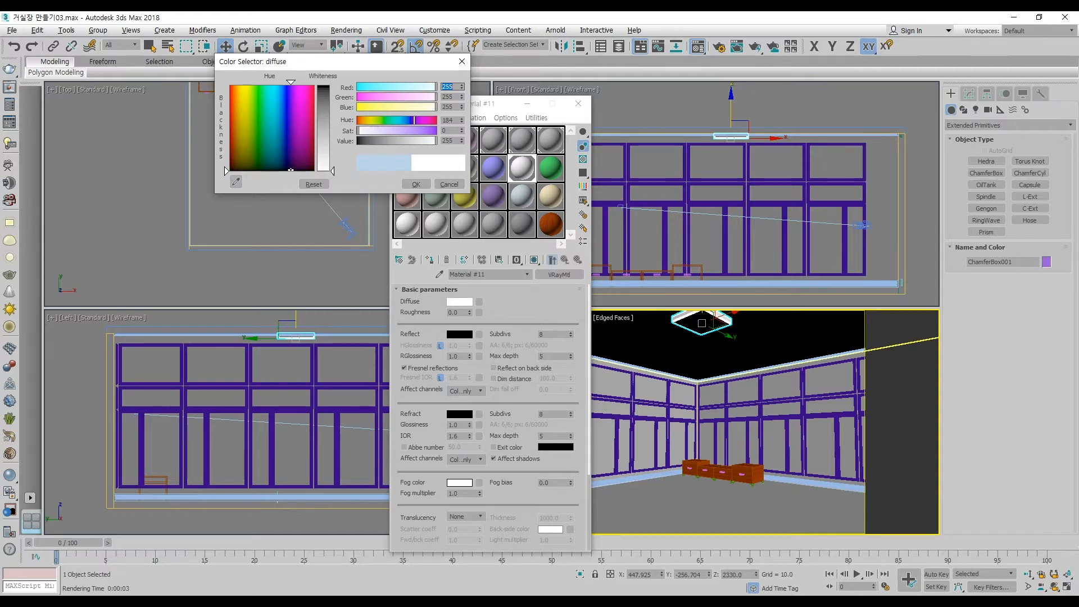
left_click(416, 184)
Set Material #11's self-illumination colour to white and reselect the ceiling light
left_click(703, 323)
left_click_drag(518, 404, 562, 285)
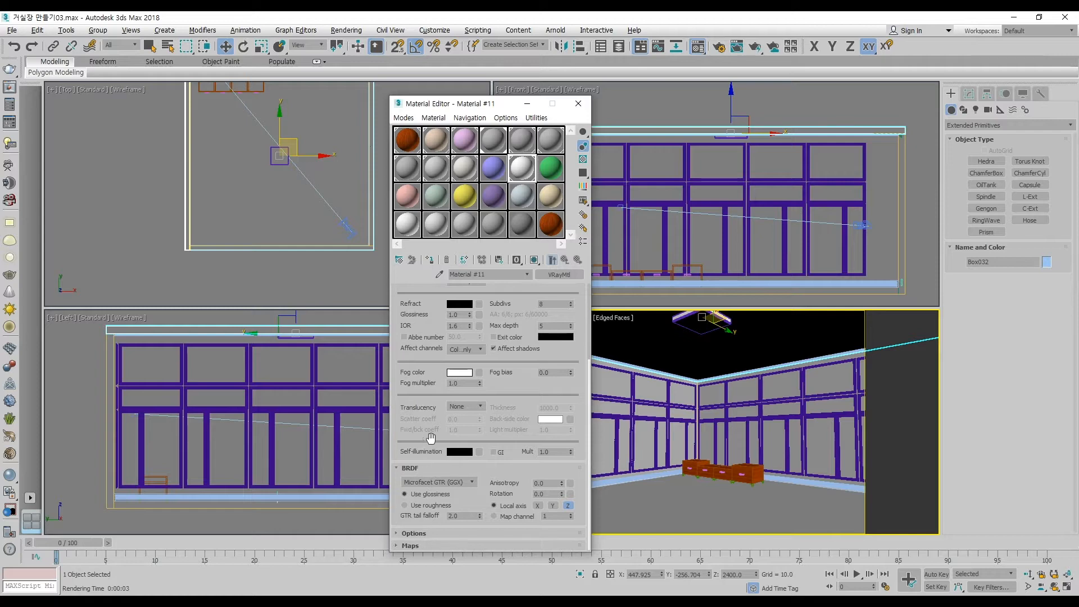
left_click(458, 452)
left_click(324, 169)
left_click(416, 184)
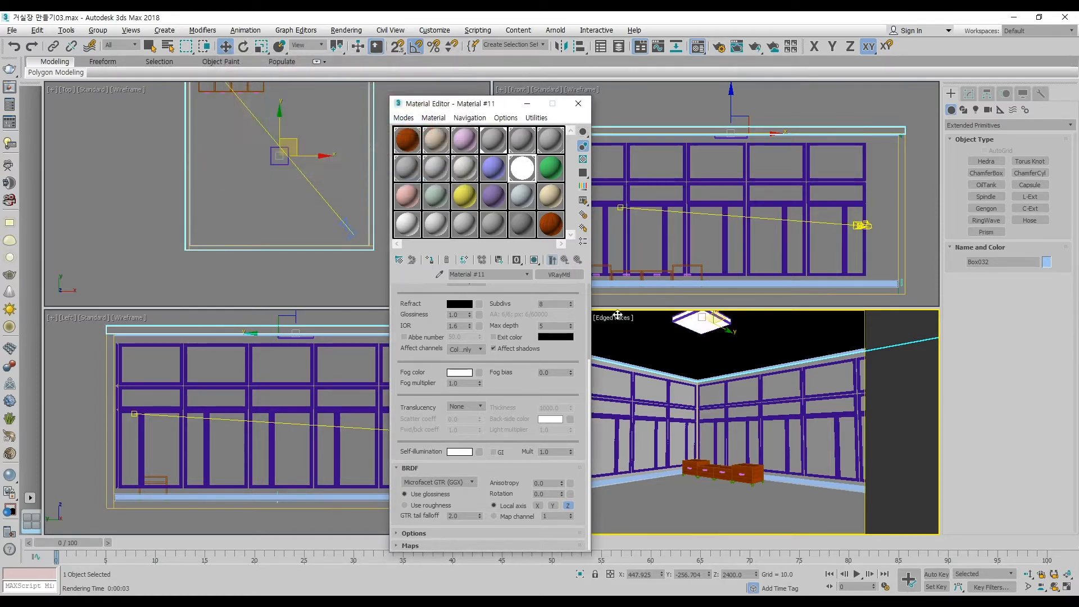
left_click(677, 321)
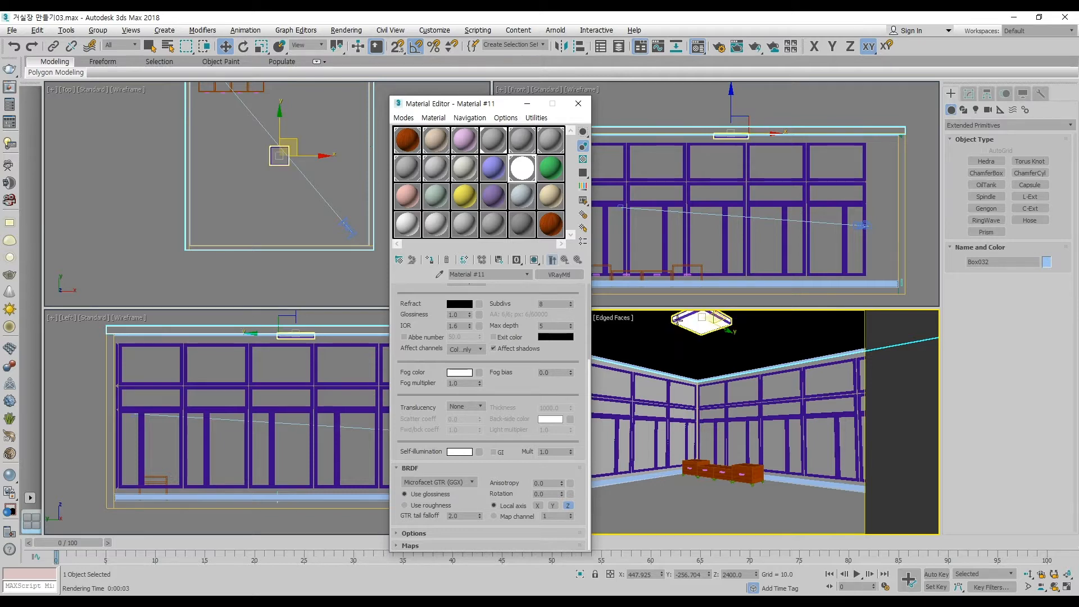
left_click(719, 319)
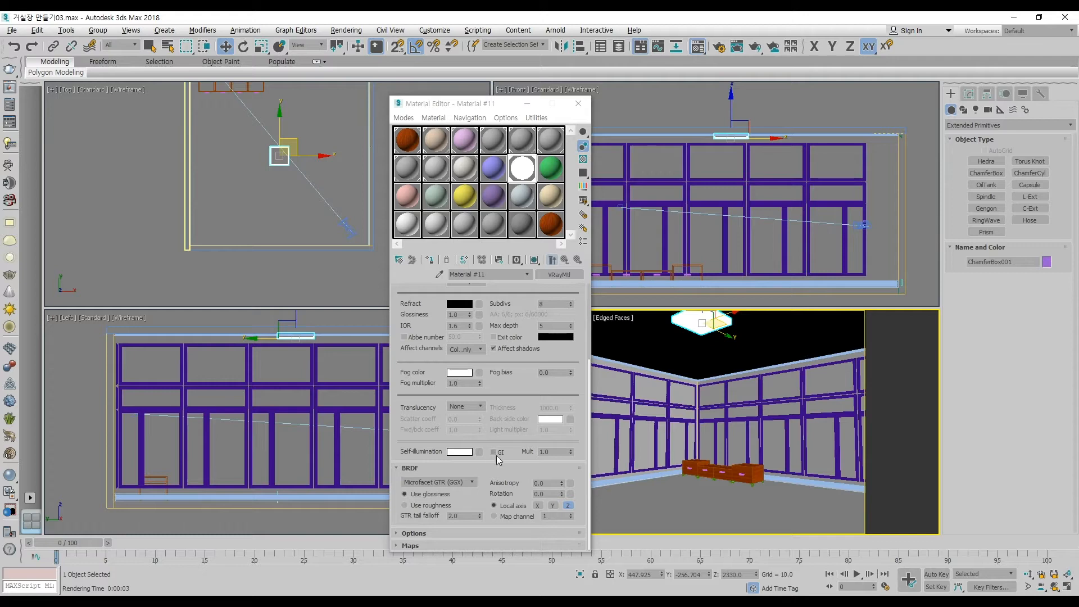
Test-render the glowing ceiling light, turn on GI for Material #11's self-illumination, and render again
left_click(760, 49)
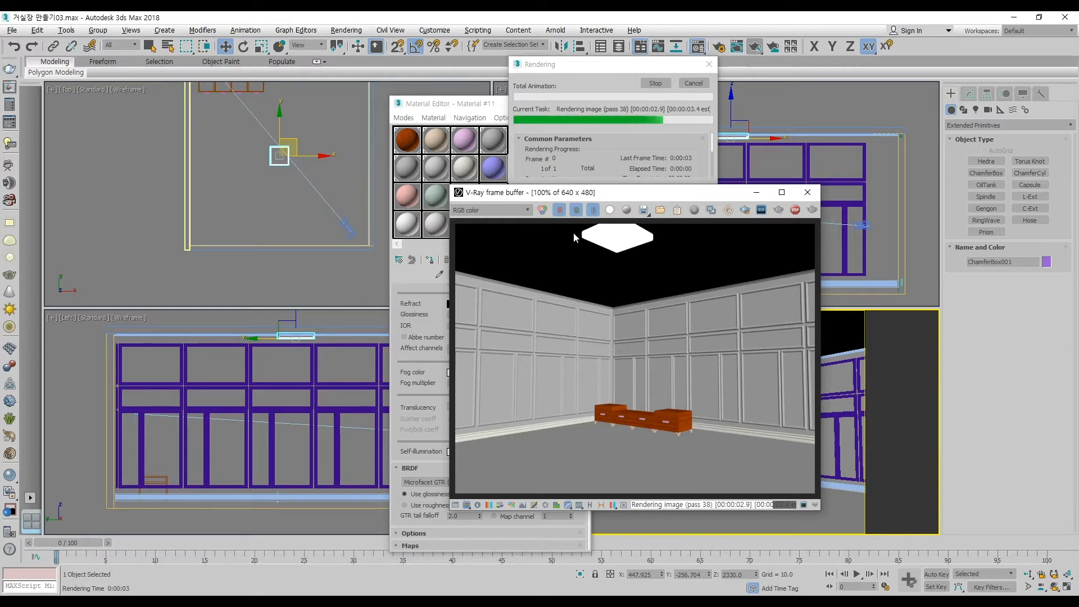
left_click(696, 84)
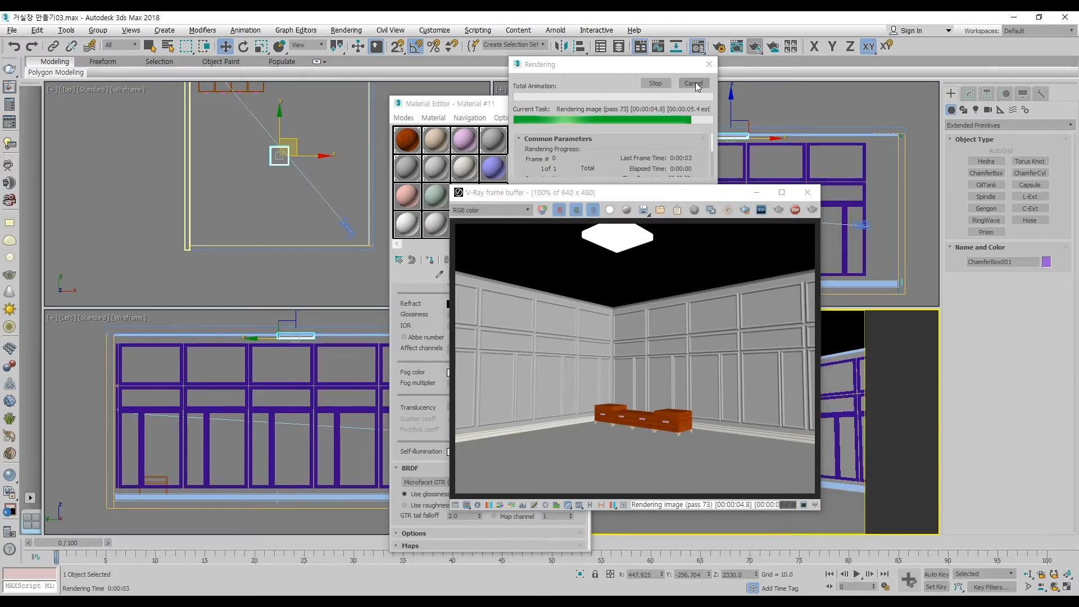
left_click(487, 103)
left_click(494, 452)
left_click(813, 211)
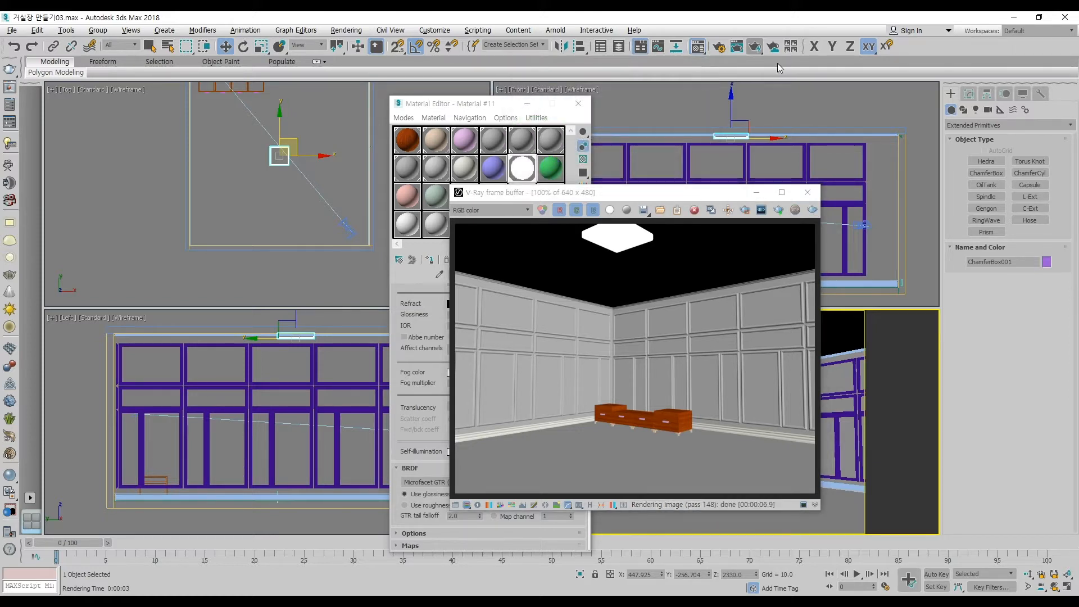
Enable GI in the V-Ray global illumination settings and render the camera view
left_click(484, 110)
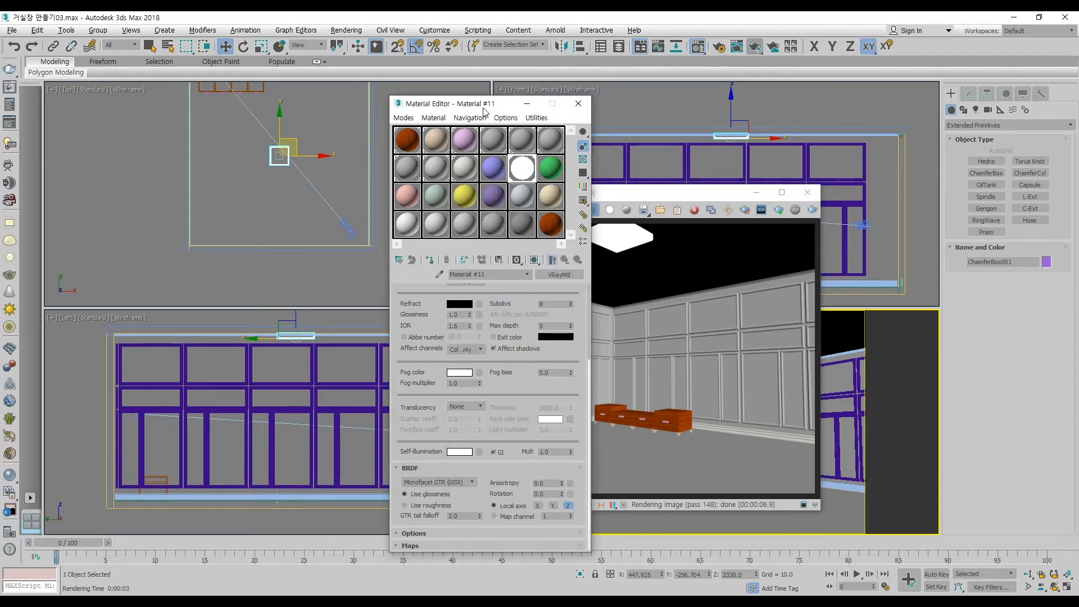
left_click(725, 50)
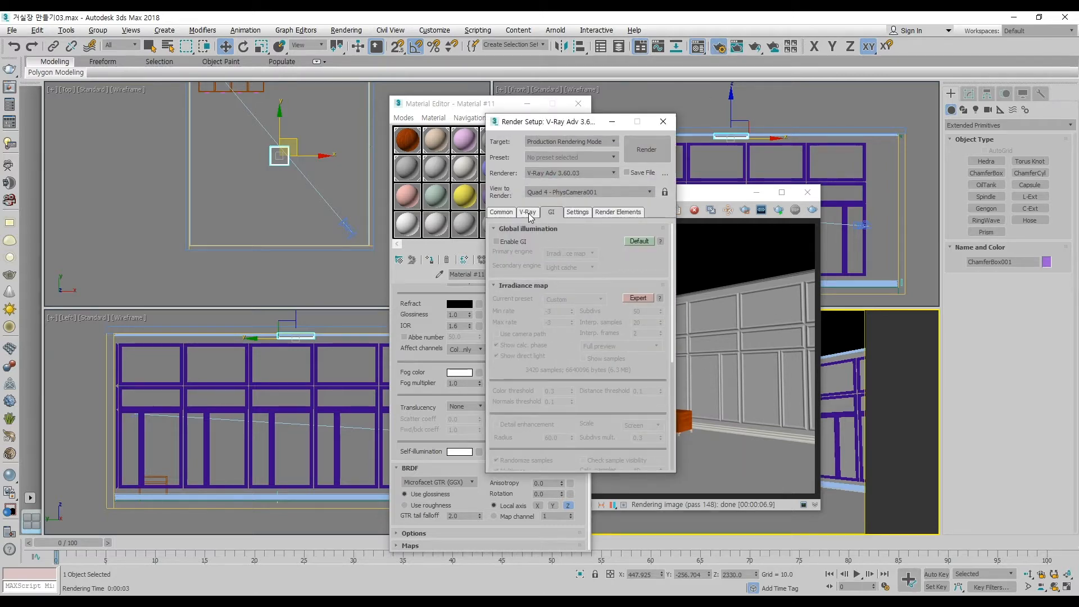
left_click(509, 243)
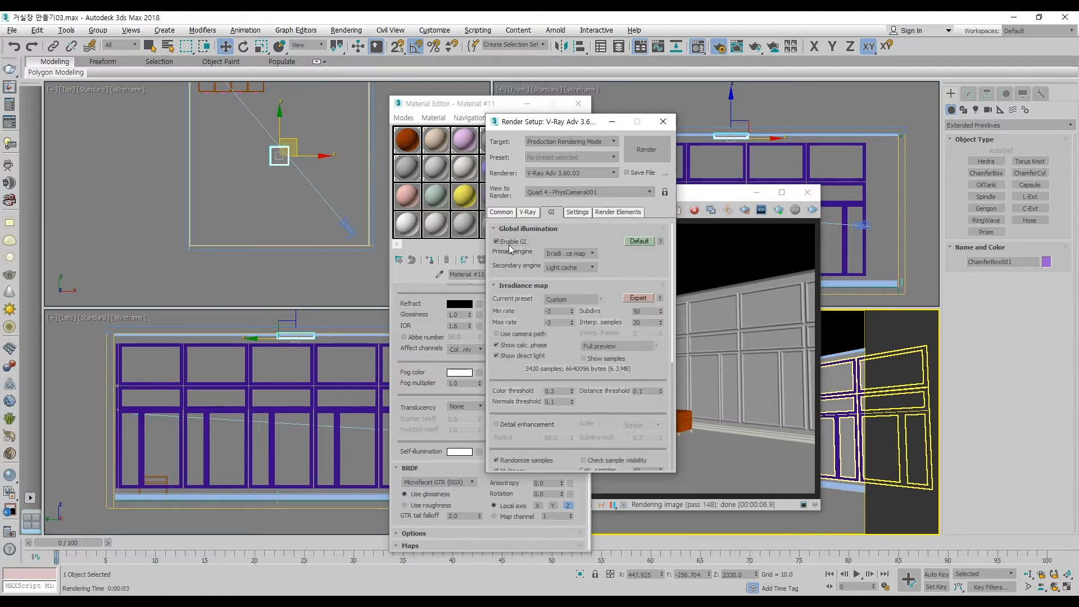
left_click(658, 145)
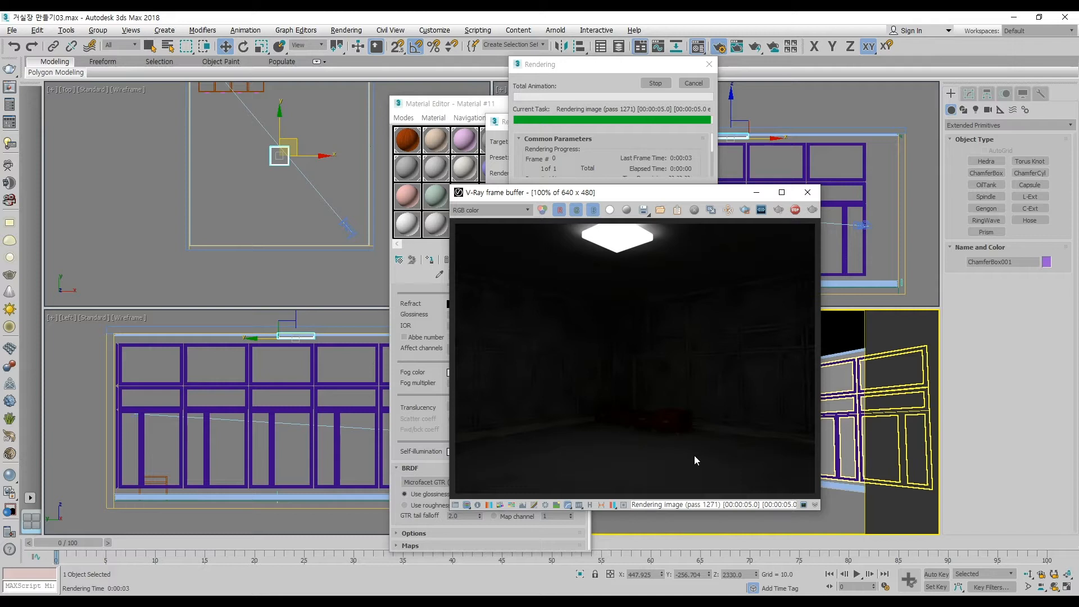
Render with Material #11's self-illumination GI turned off and save the result to the frame buffer history
left_click(471, 107)
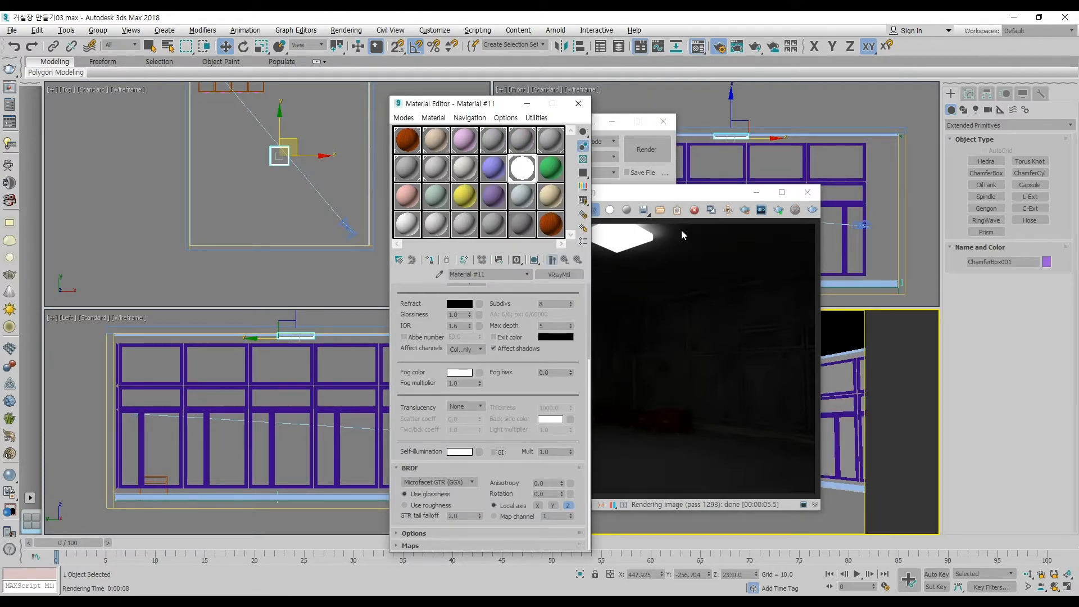
left_click(813, 209)
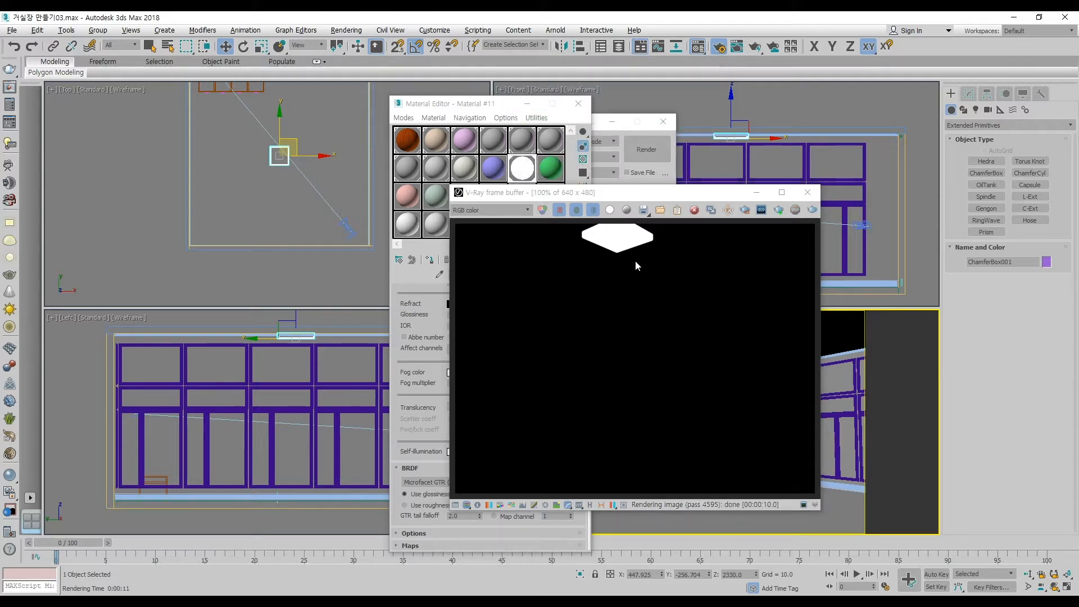
left_click(589, 506)
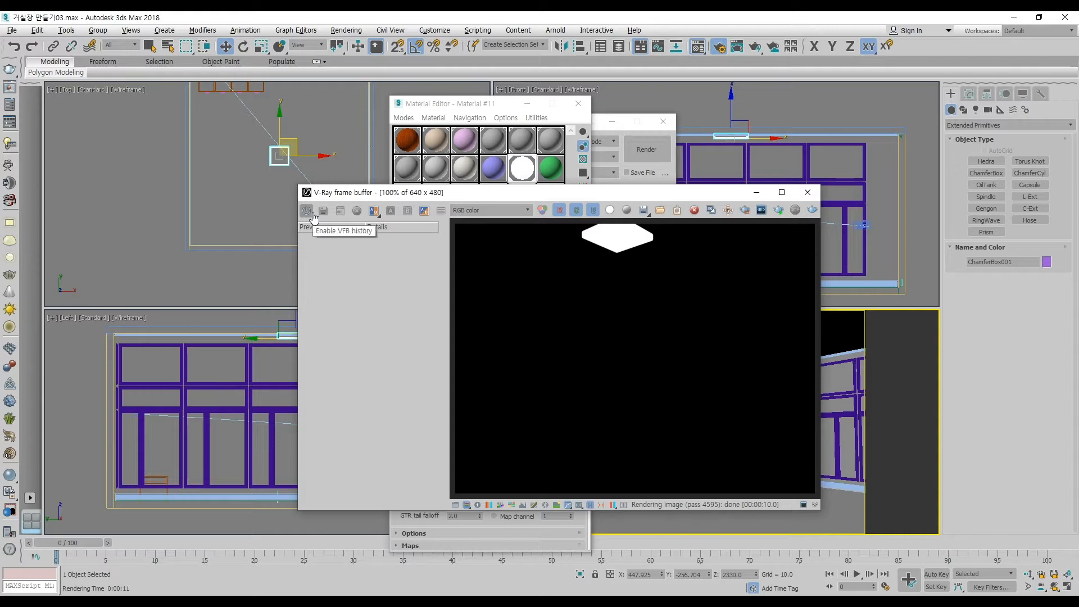
left_click(311, 213)
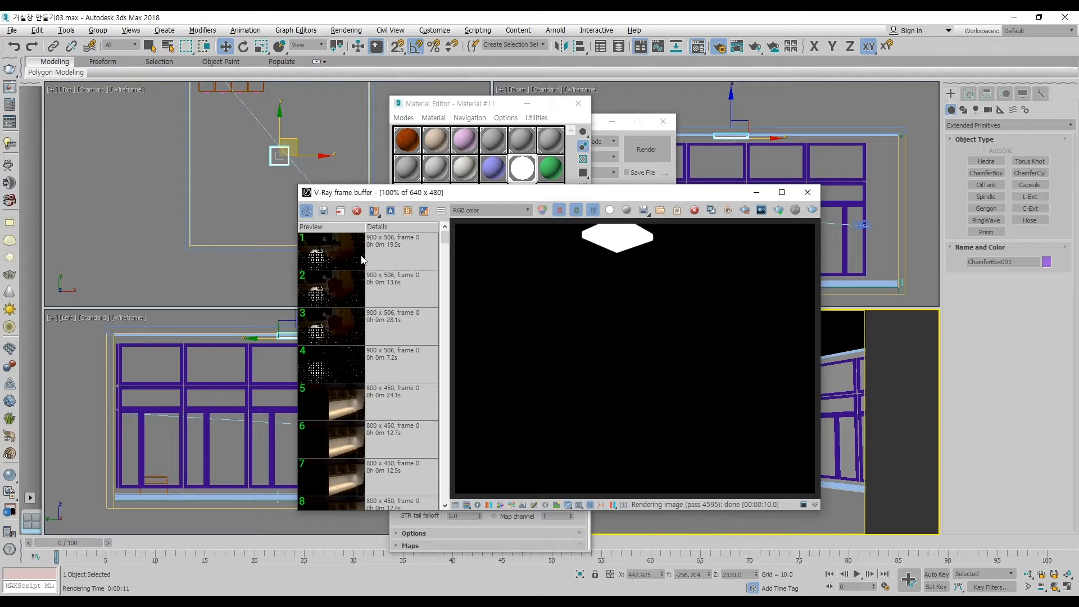
left_click(324, 211)
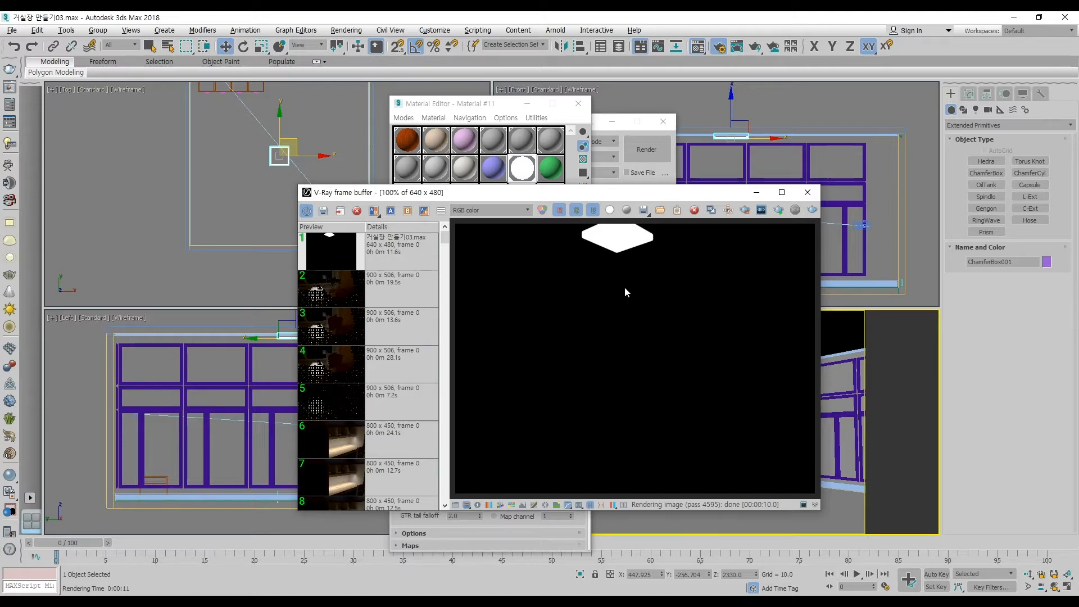
Re-render with Material #11's self-illumination GI back on and compare it as A against the saved GI-off render as B
left_click(806, 192)
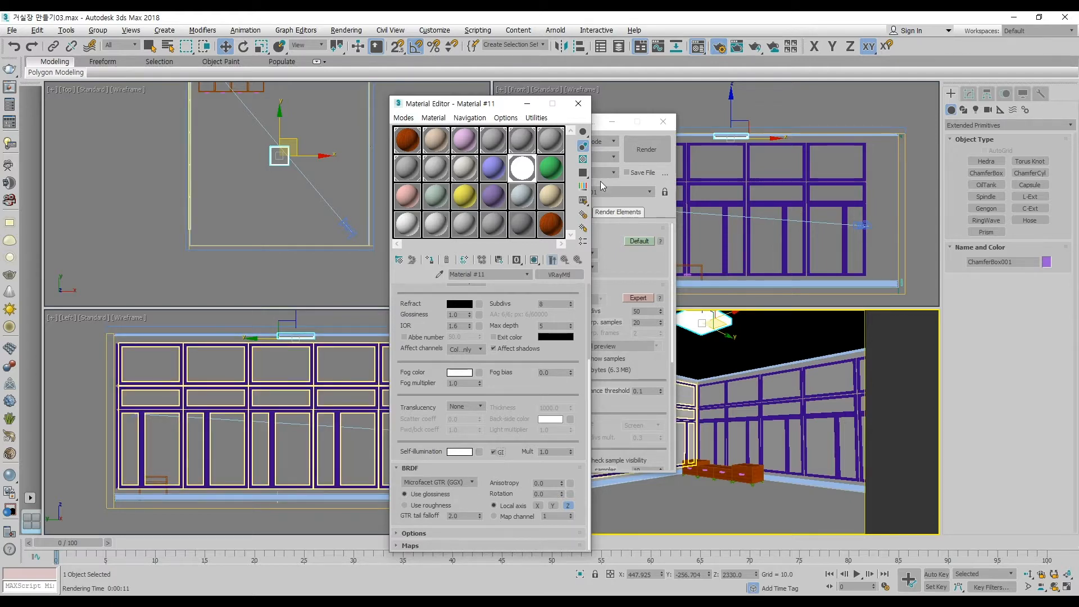
left_click(652, 149)
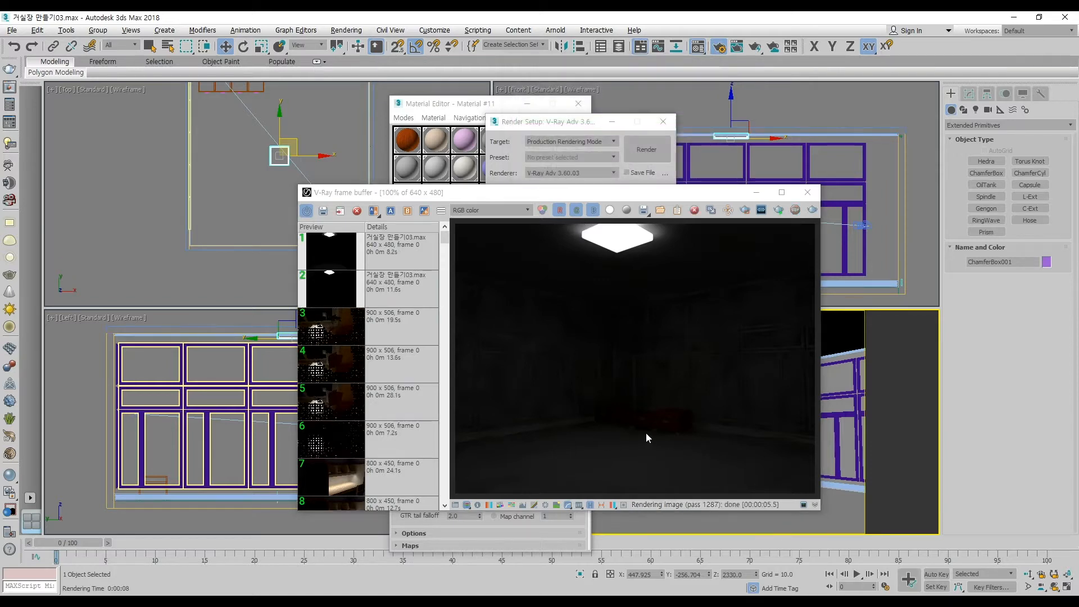
left_click(332, 241)
left_click(390, 210)
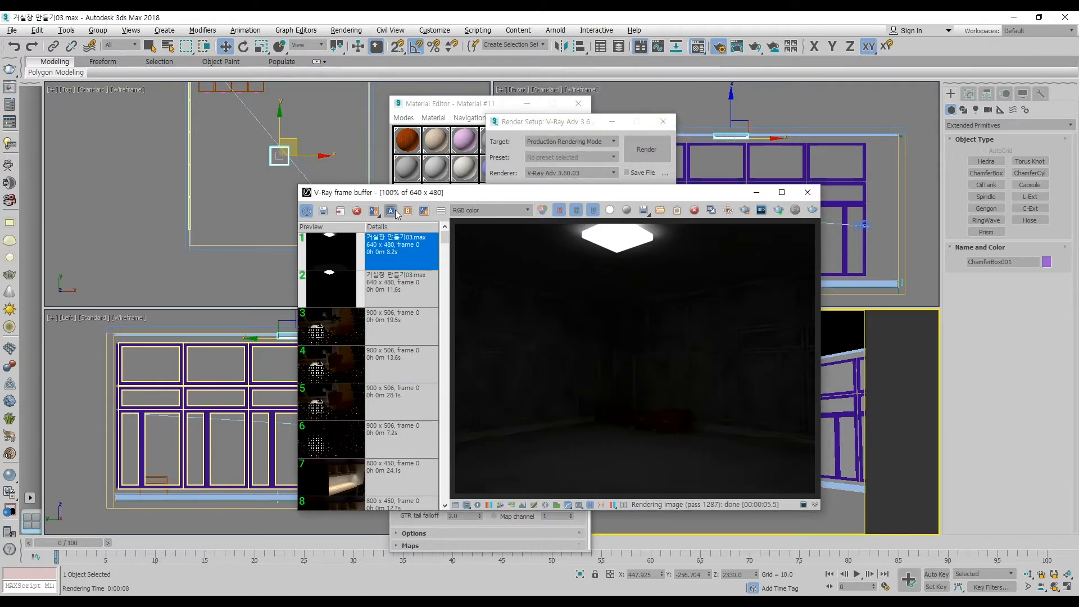
left_click(315, 298)
left_click(407, 210)
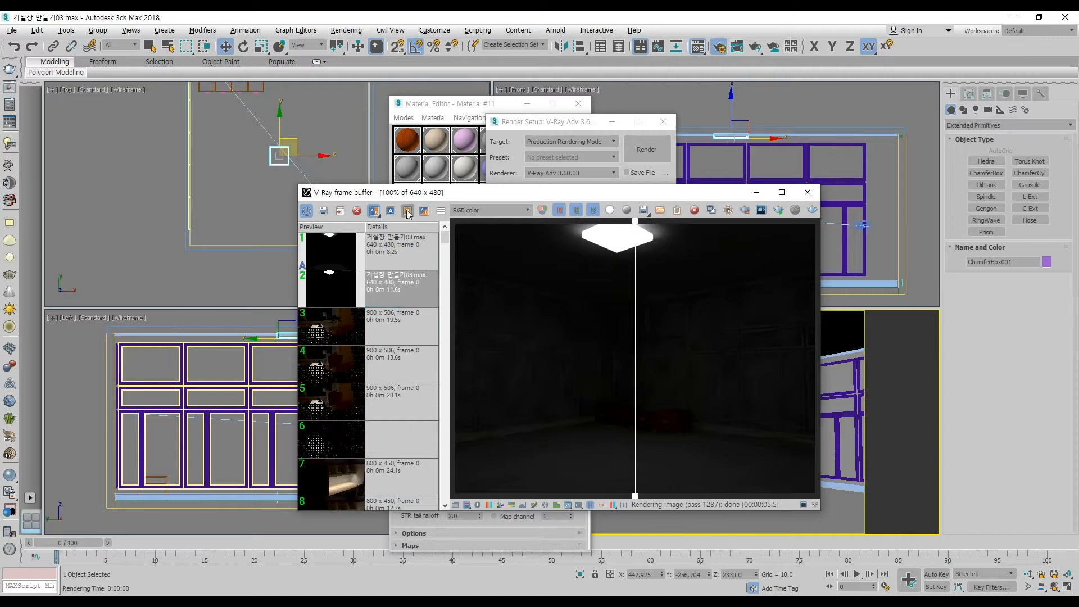
left_click_drag(636, 238, 712, 317)
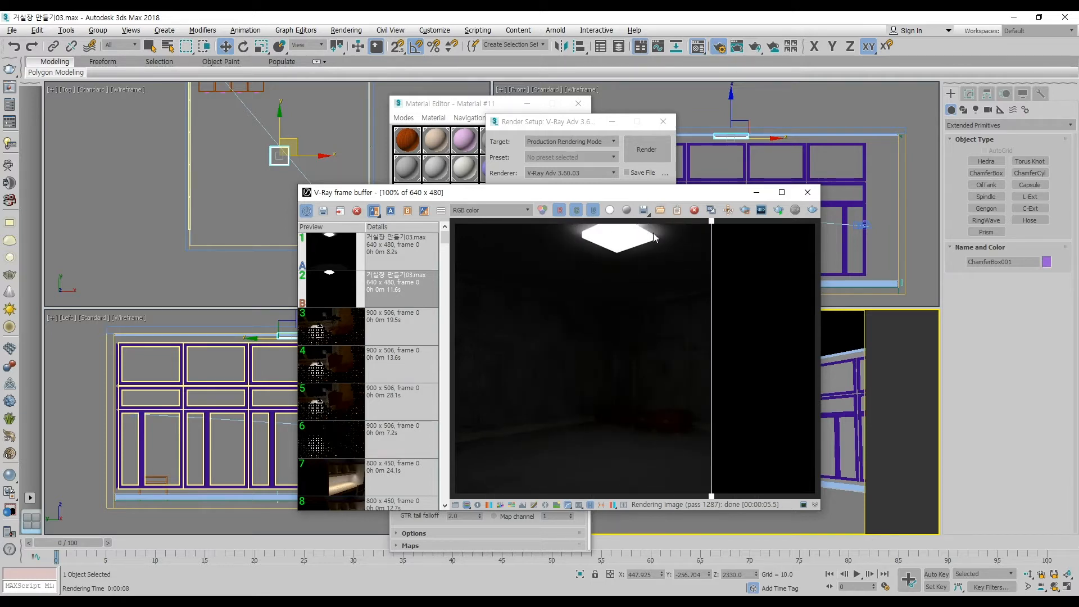
Set the irradiance map's max rate to -1 and the light cache subdivs to 1000, and render the camera view
left_click(816, 197)
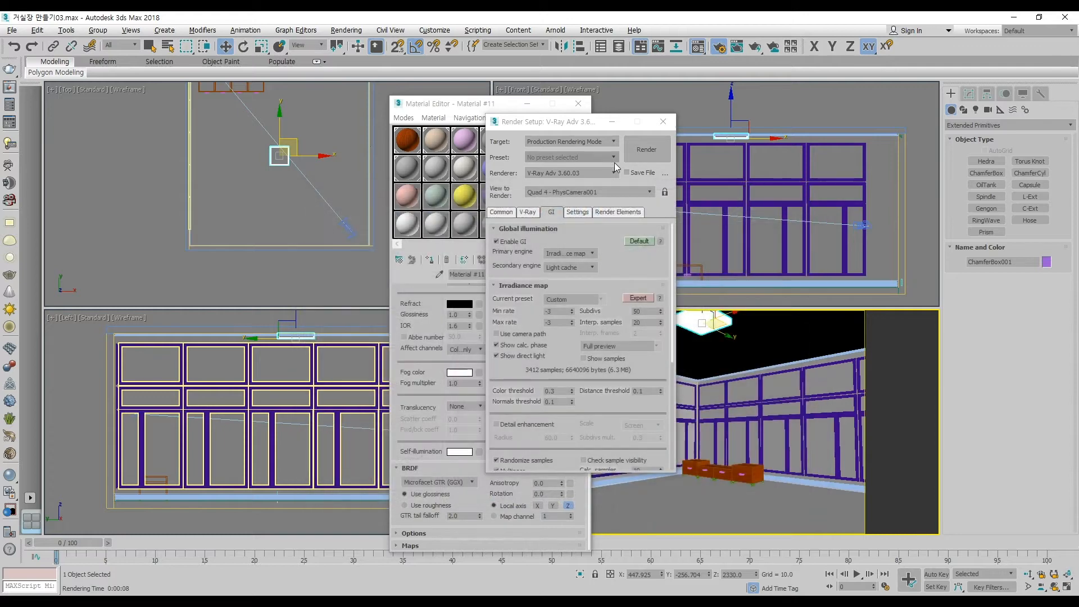
left_click(564, 321)
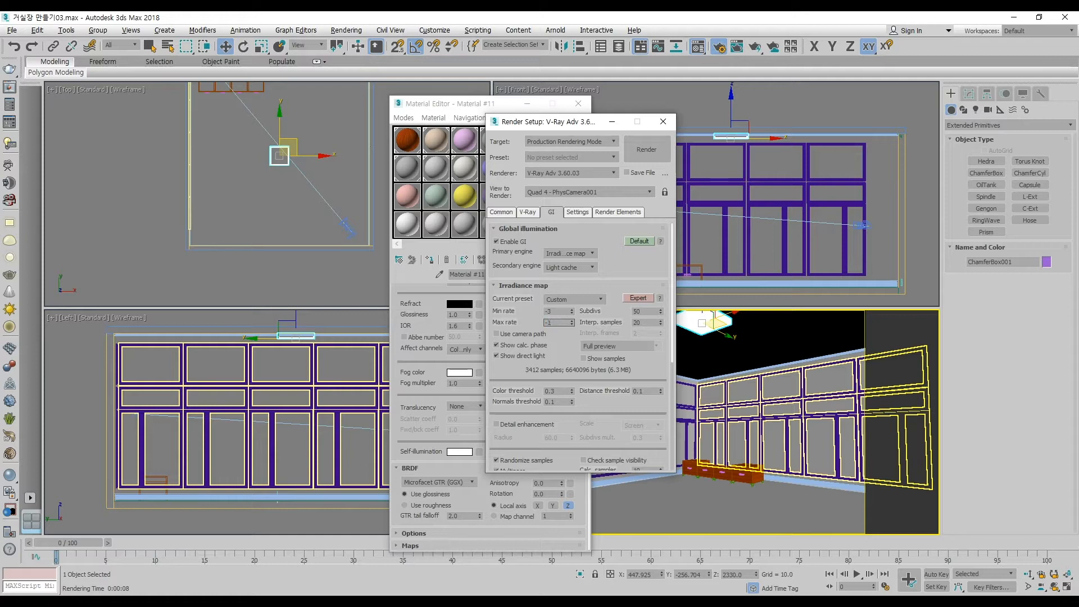
scroll(586, 371, "down", 5)
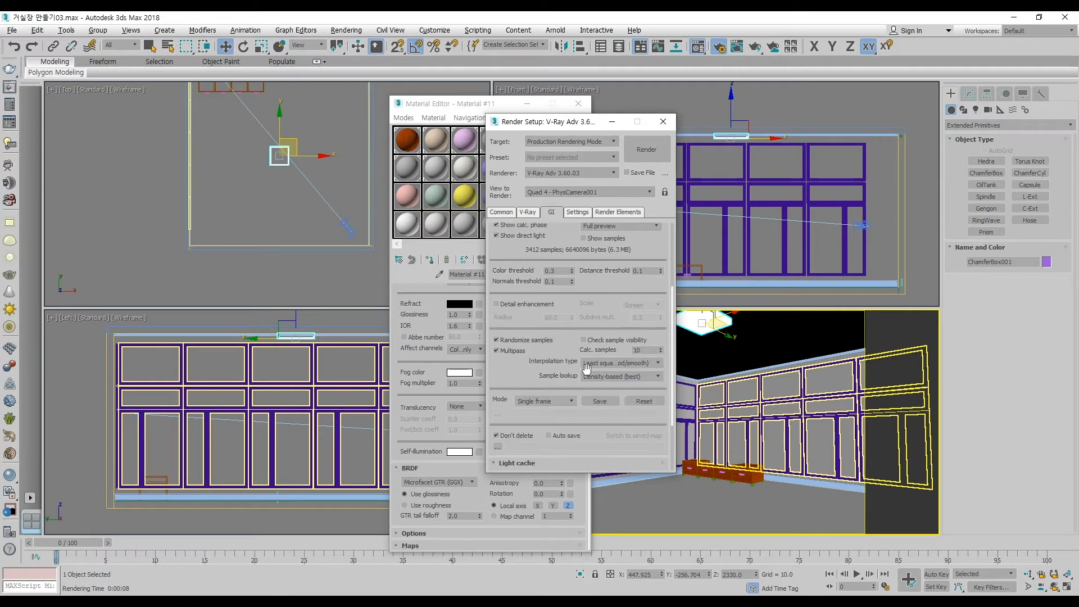
scroll(564, 420, "down", 3)
double_click(551, 391)
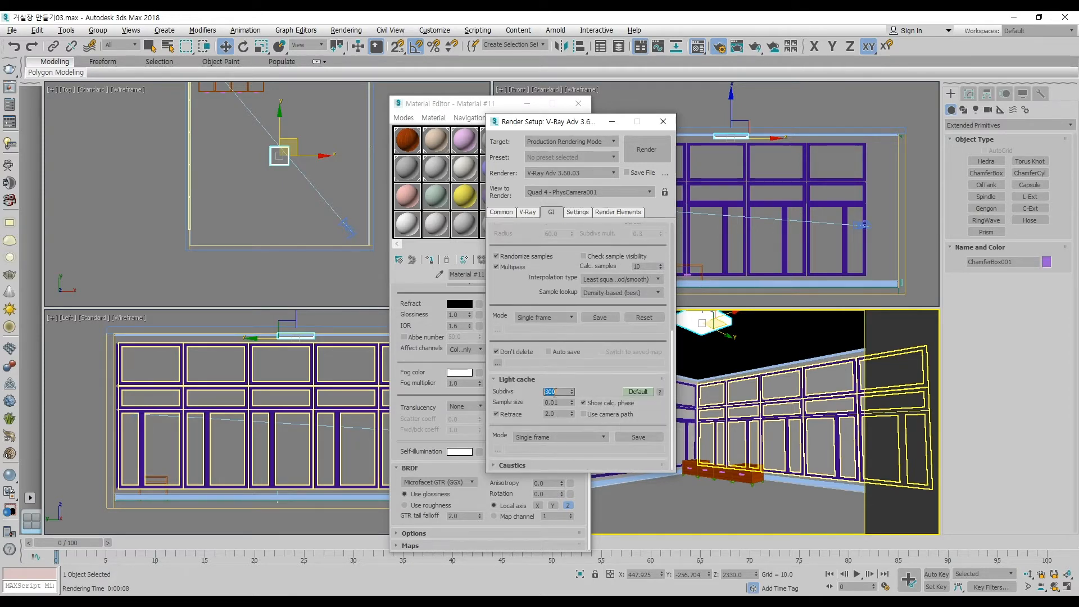
key("BackSpace")
type("1000")
left_click(636, 149)
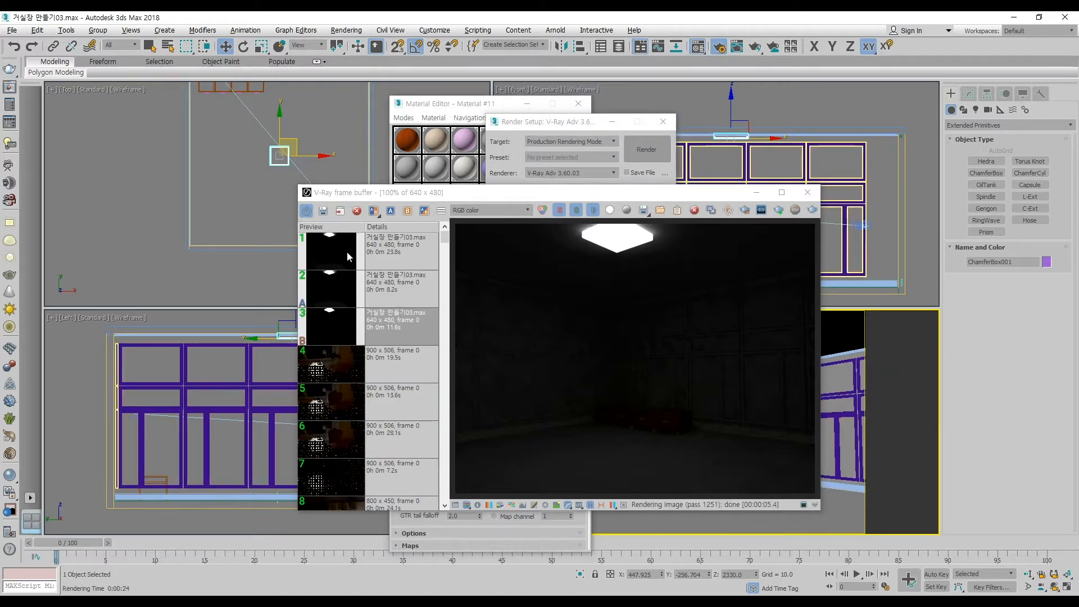
Compare the new higher-quality render as A with the previous GI-on render as B in the frame buffer history
left_click(345, 248)
left_click(391, 211)
left_click(373, 210)
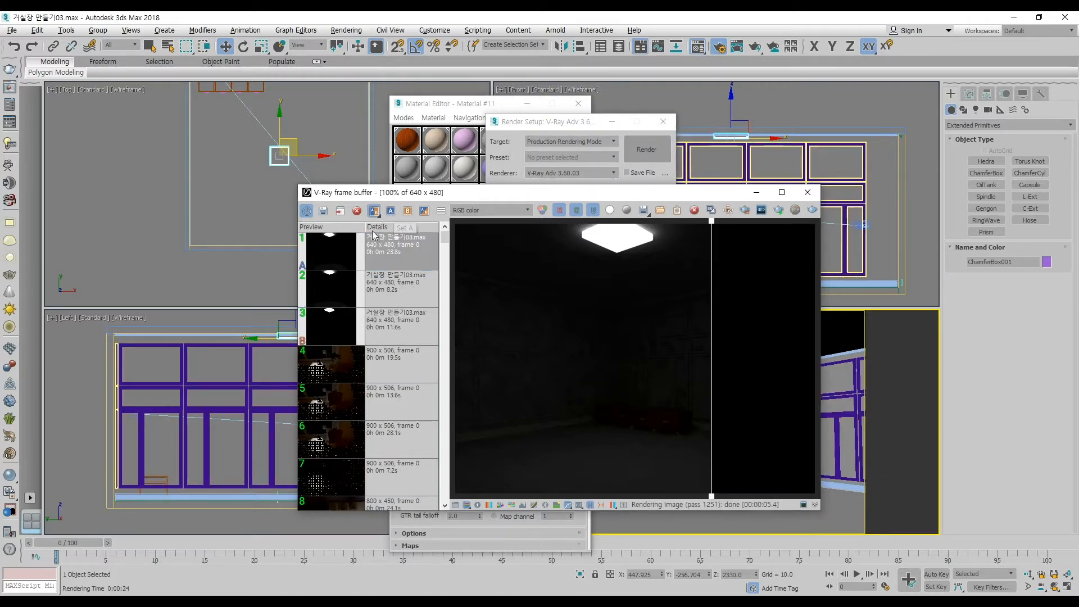
left_click(332, 277)
left_click(407, 212)
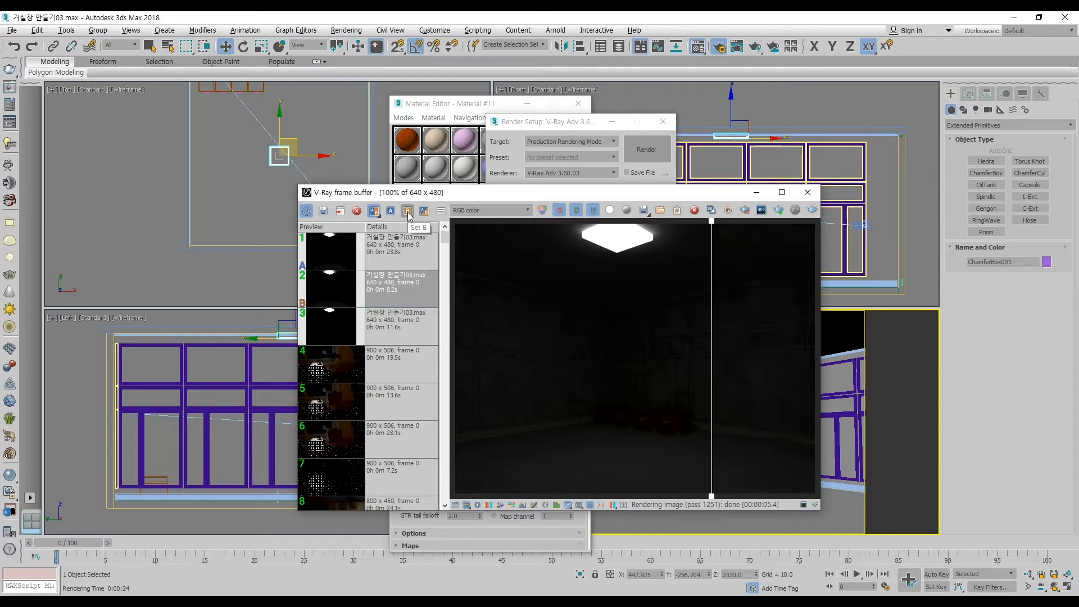
Sweep the A/B divider back and forth across the room render to compare the two GI quality results
left_click_drag(708, 227, 538, 266)
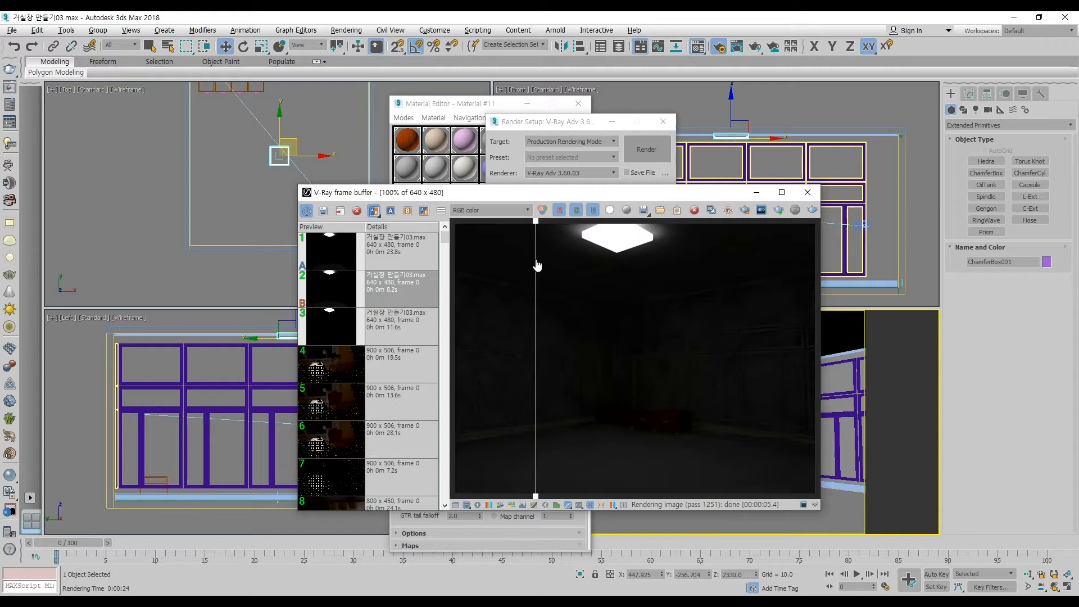
left_click_drag(538, 265, 690, 288)
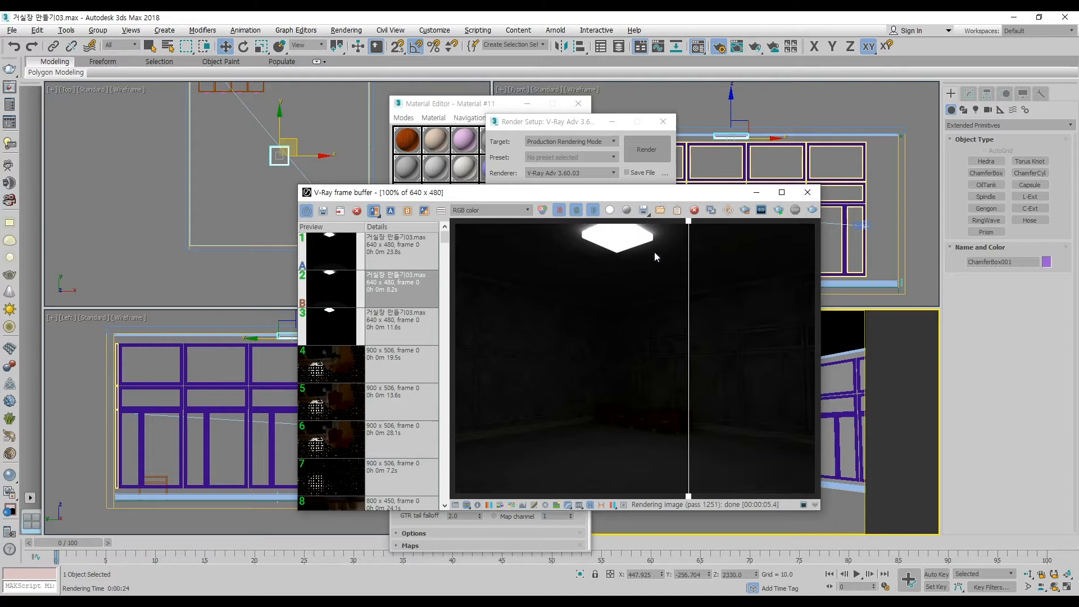
left_click_drag(688, 298, 482, 497)
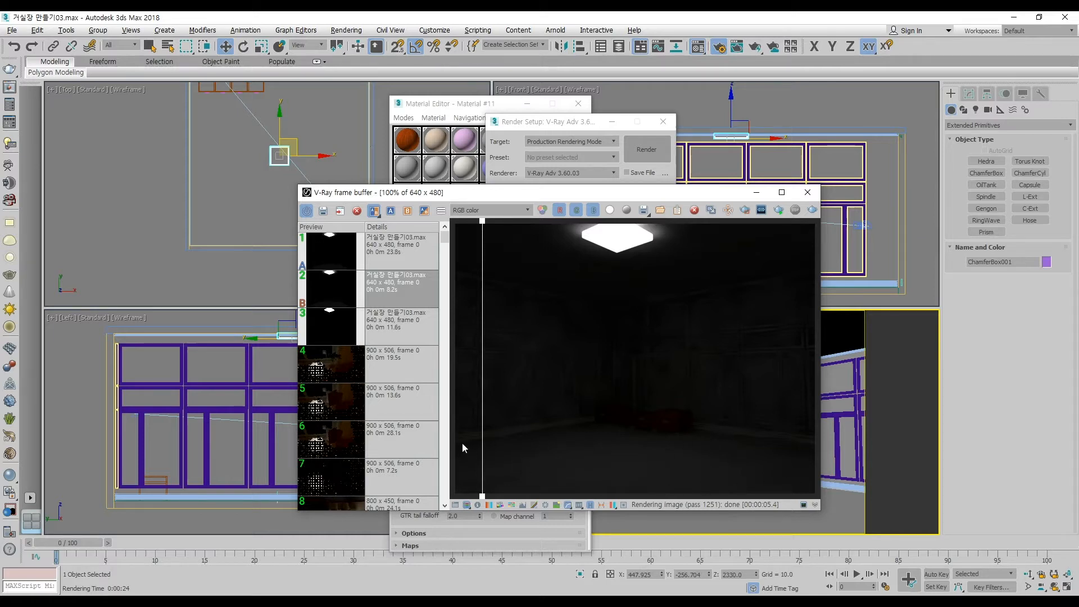
left_click_drag(483, 447, 777, 505)
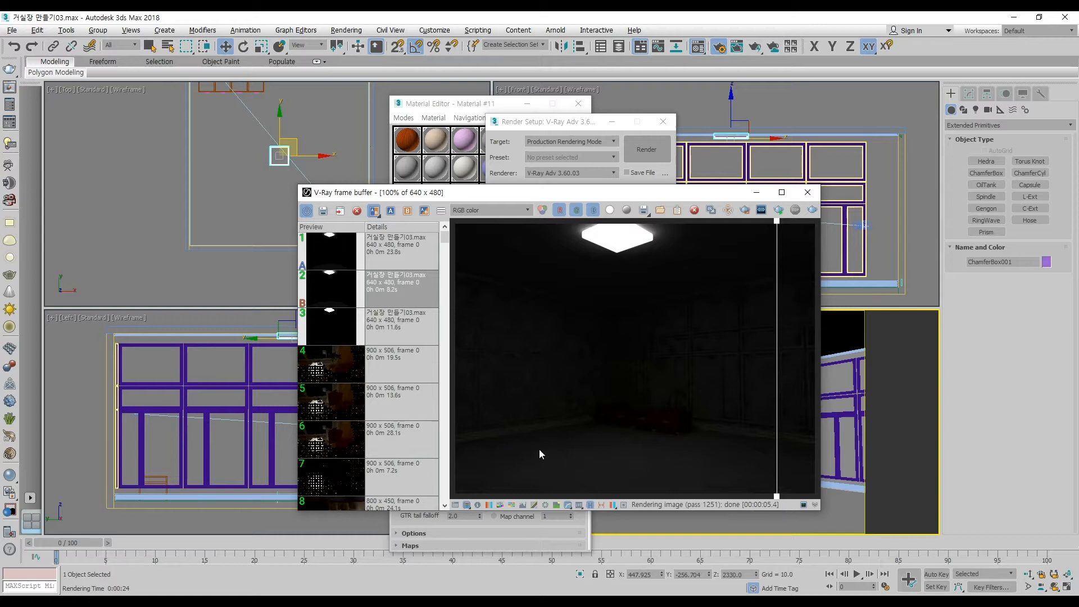
left_click_drag(777, 450, 809, 524)
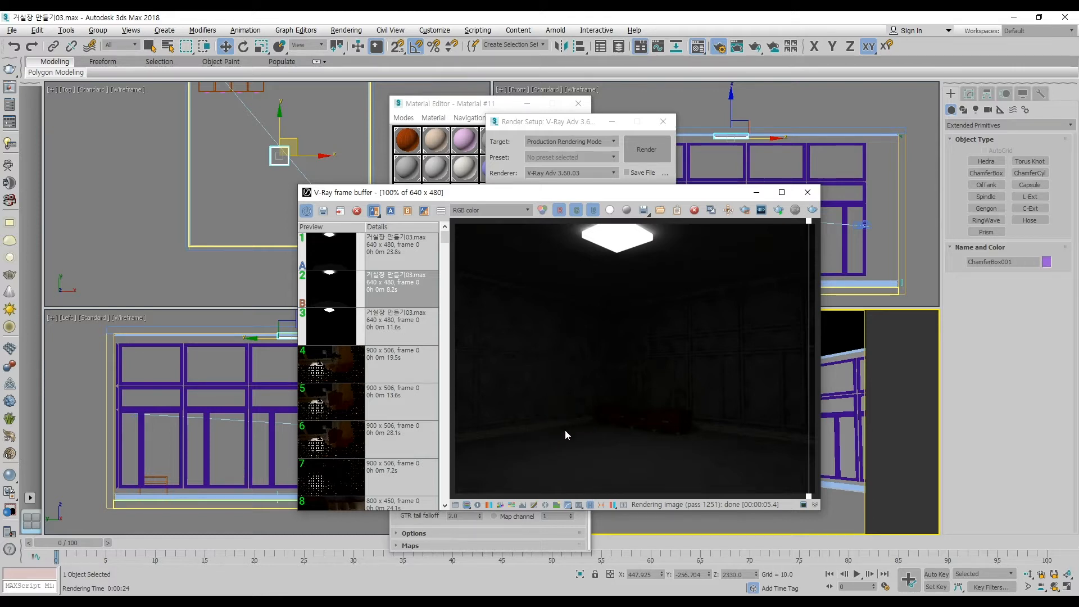
left_click_drag(810, 433, 489, 453)
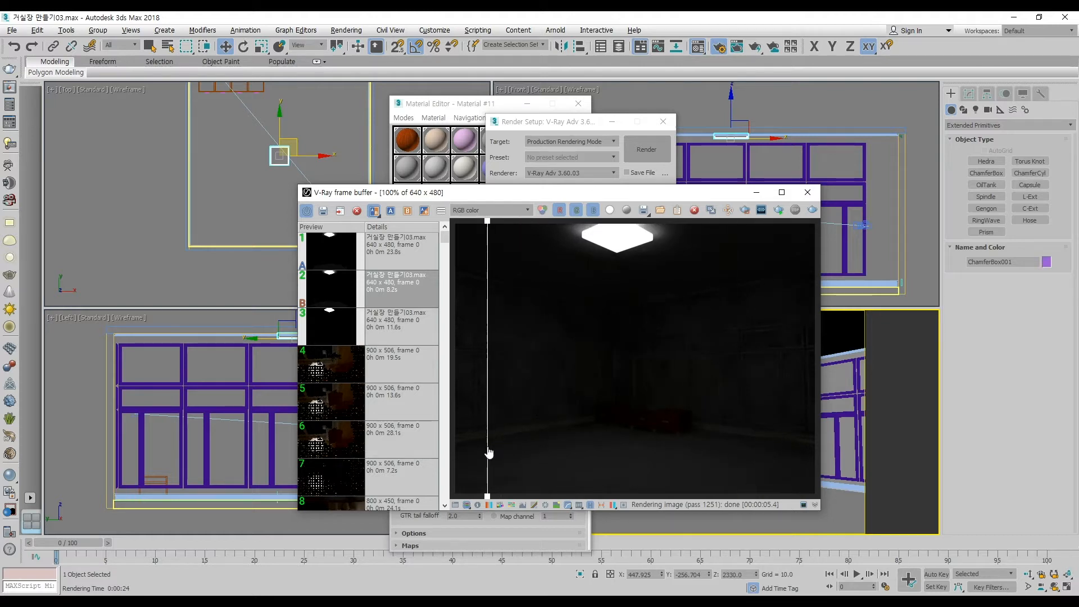
left_click_drag(489, 453, 785, 481)
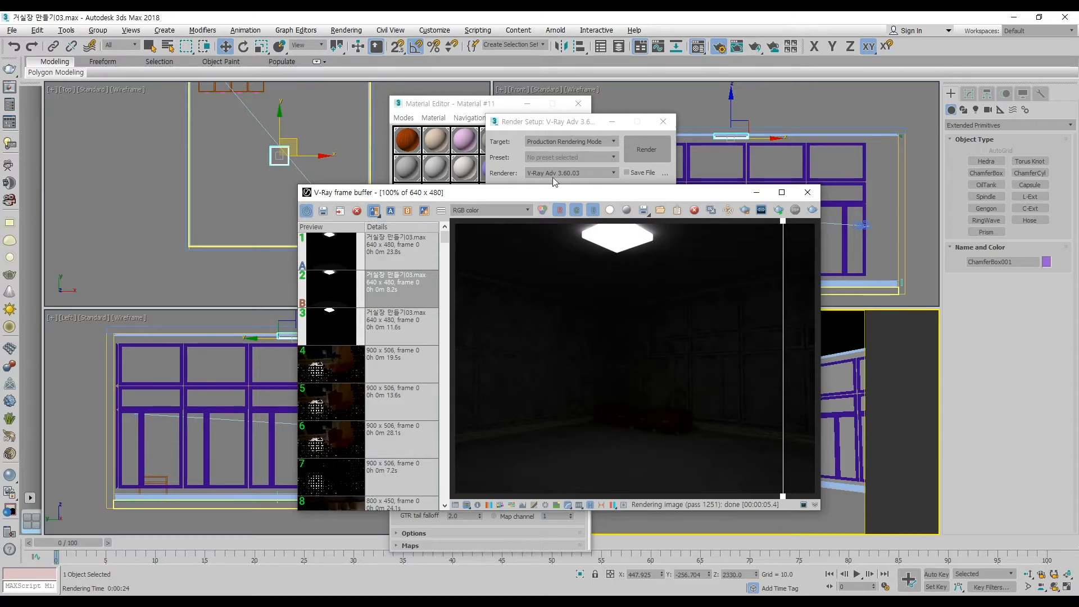
Turn off Material #11's self-illumination GI, and end the A/B render comparison with all render and material windows closed
left_click(467, 108)
left_click(499, 452)
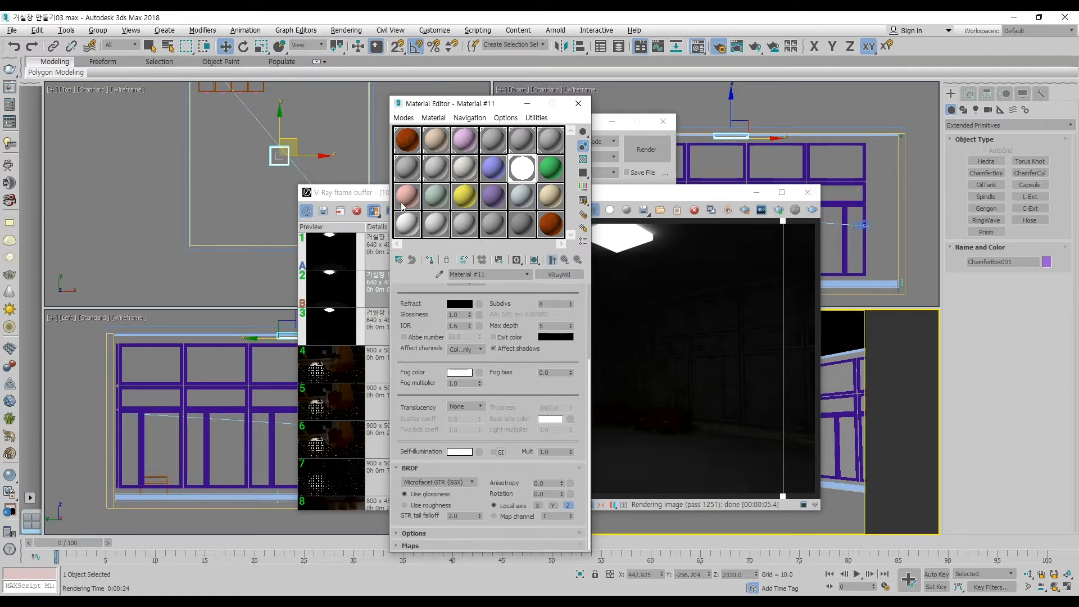
left_click(377, 213)
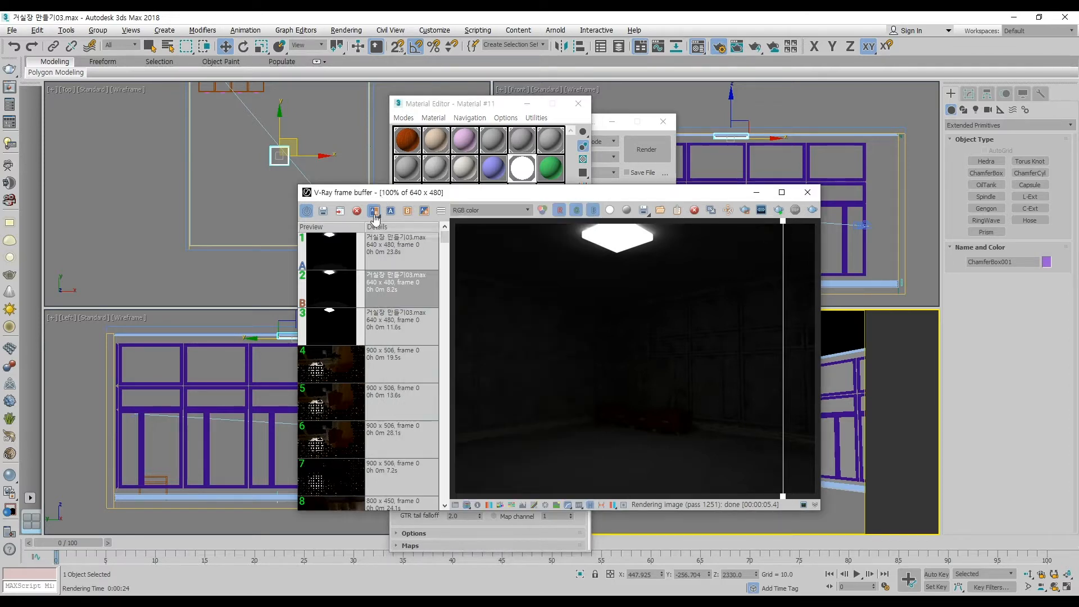
left_click(375, 214)
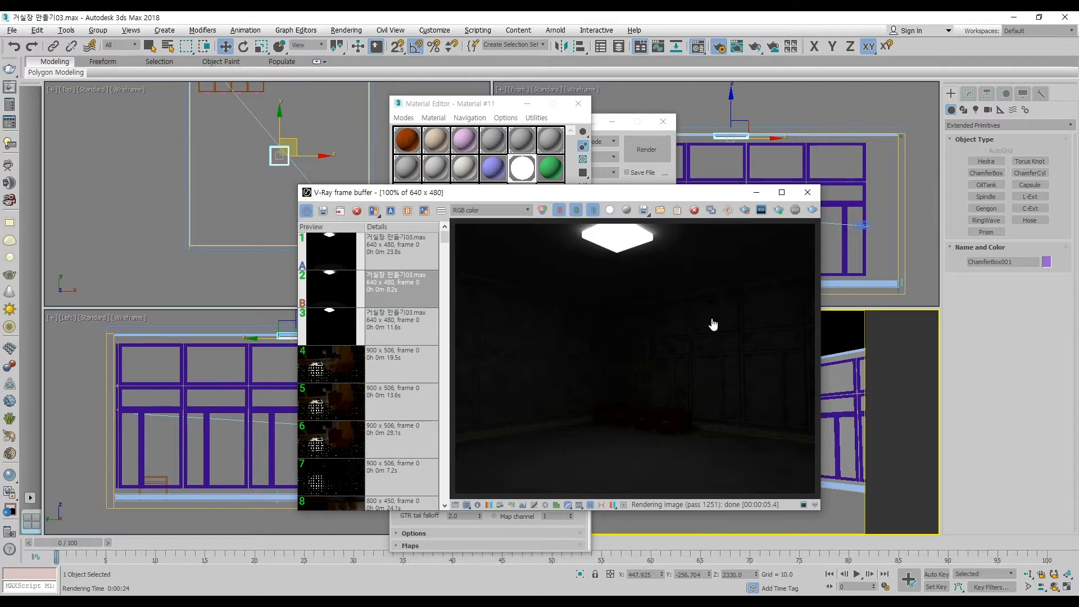
left_click(809, 192)
left_click(579, 103)
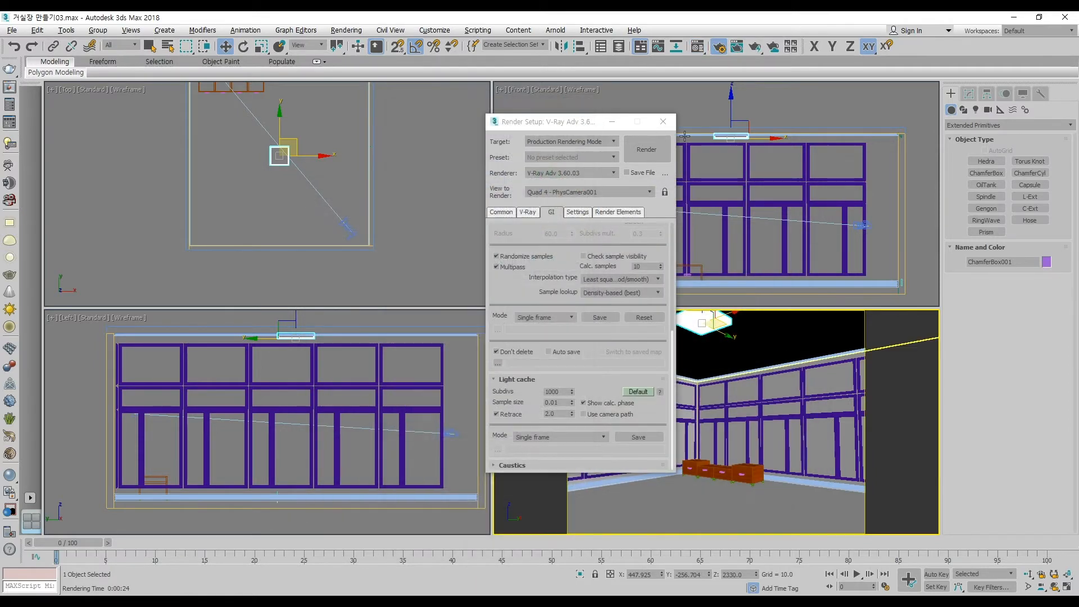
left_click(663, 122)
Create a plane VRayLight over the square ceiling light in the Top view, about 271 half-length by 277 half-width
left_click(976, 111)
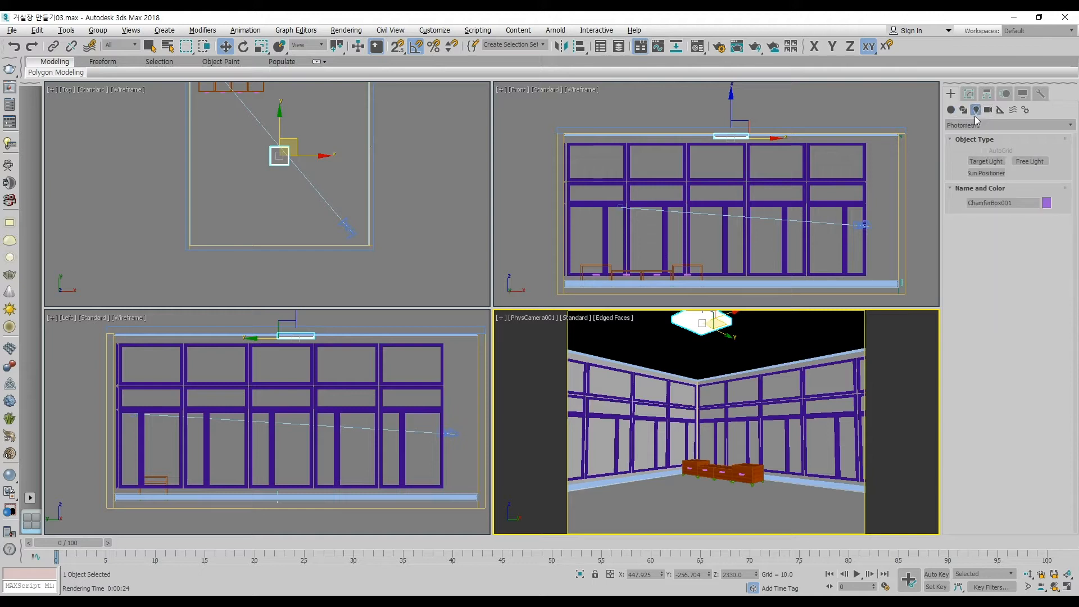
left_click(990, 123)
left_click(980, 154)
left_click(992, 163)
scroll(269, 143, "up", 3)
left_click_drag(272, 154, 383, 266)
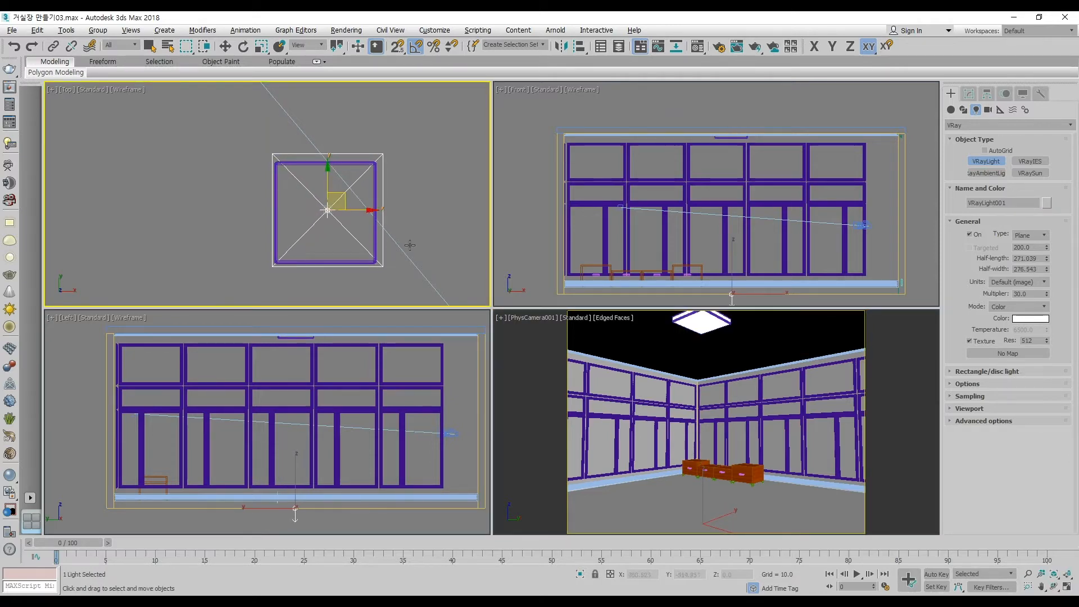
Raise the VRayLight to just below the square ceiling light, at Z about 2314, and centre it under the fixture
key("w")
middle_click_drag(666, 201, 678, 191)
left_click_drag(745, 252, 761, 100)
scroll(761, 99, "up", 6)
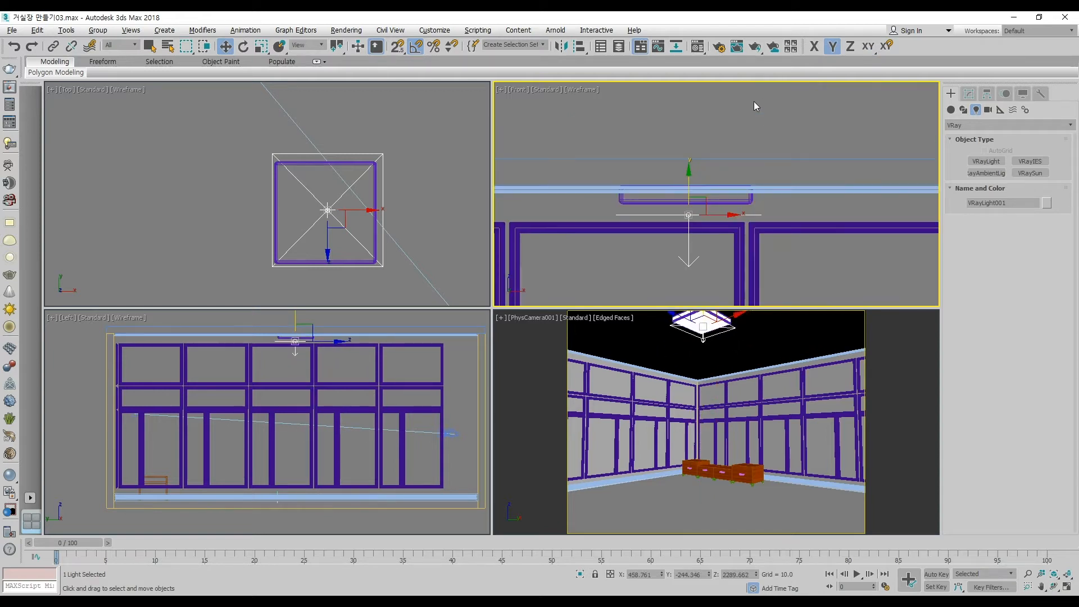
left_click_drag(699, 223, 699, 206)
middle_click_drag(350, 218, 387, 205)
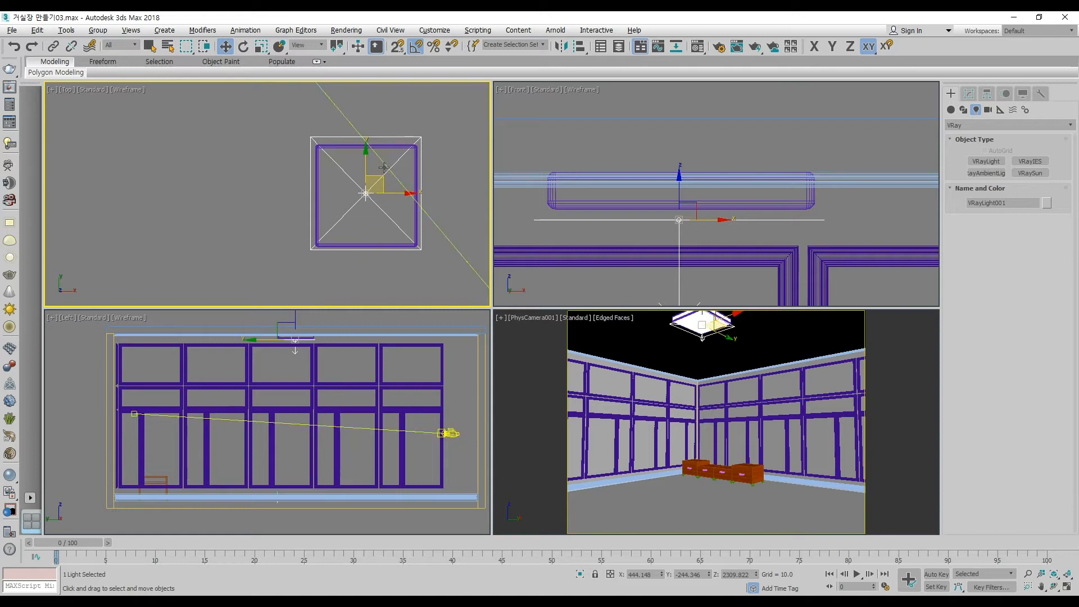
left_click_drag(384, 176, 384, 179)
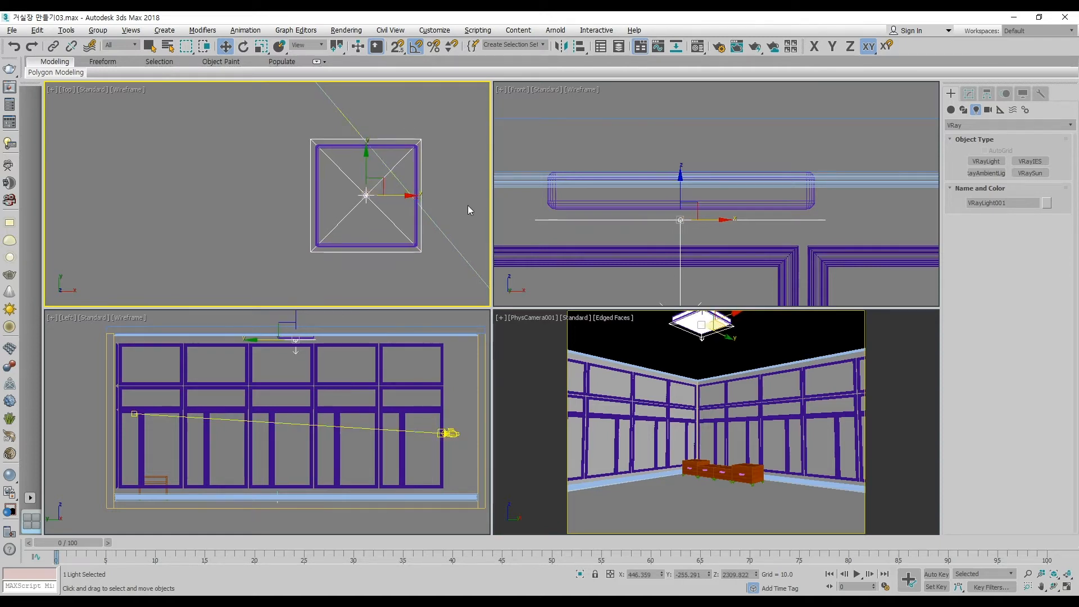
middle_click_drag(690, 219, 697, 241)
mouse_move(688, 210)
left_mouse_down()
mouse_move(688, 182)
mouse_move(688, 207)
left_mouse_up()
Set the VRayLight's intensity units to luminous power (lm)
left_click(969, 94)
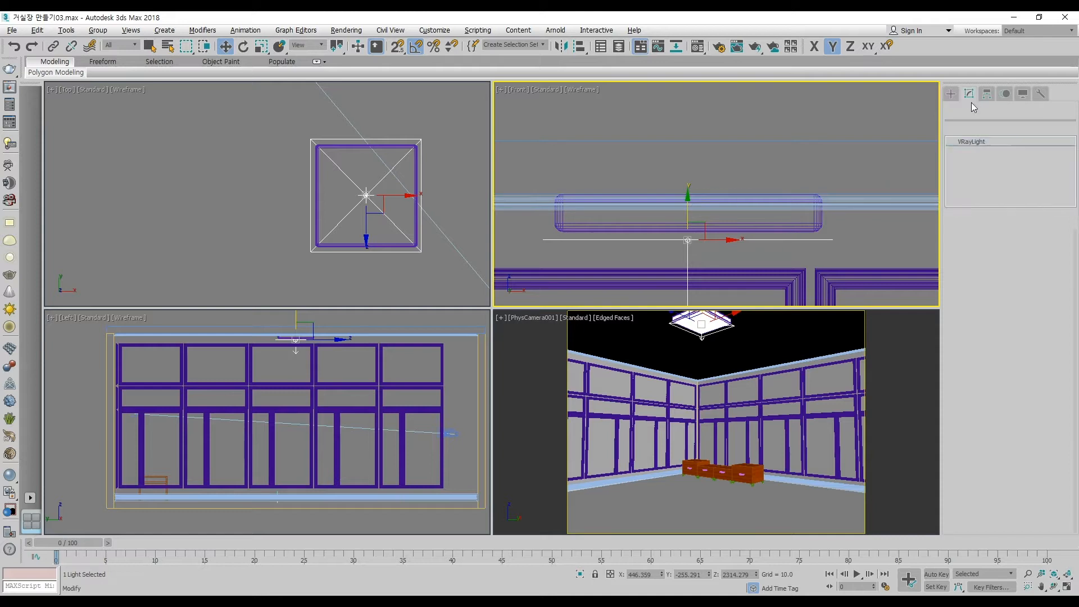
left_click(1043, 304)
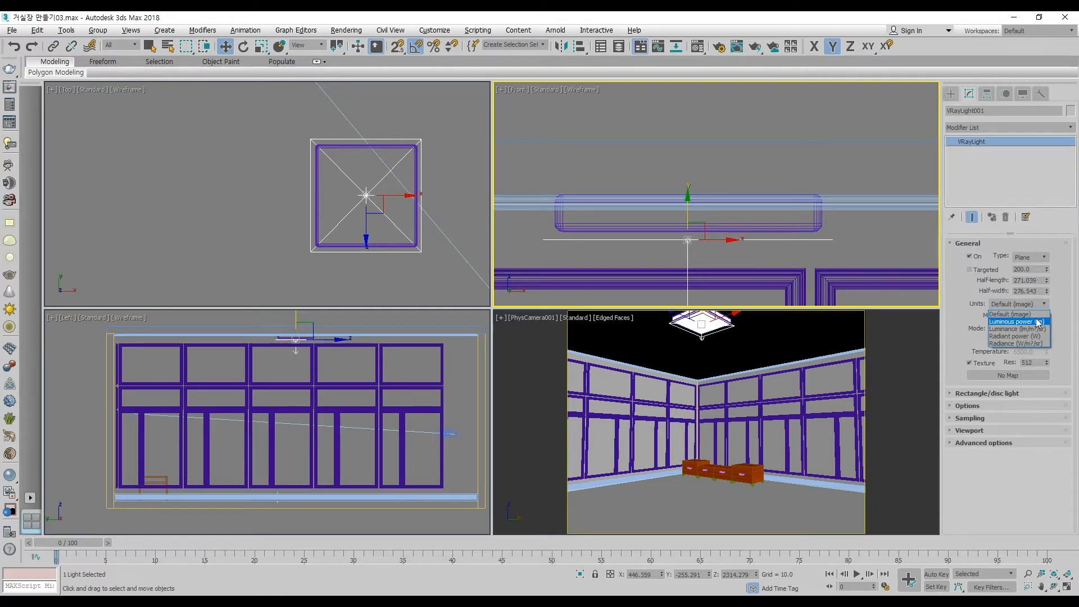
left_click(1044, 321)
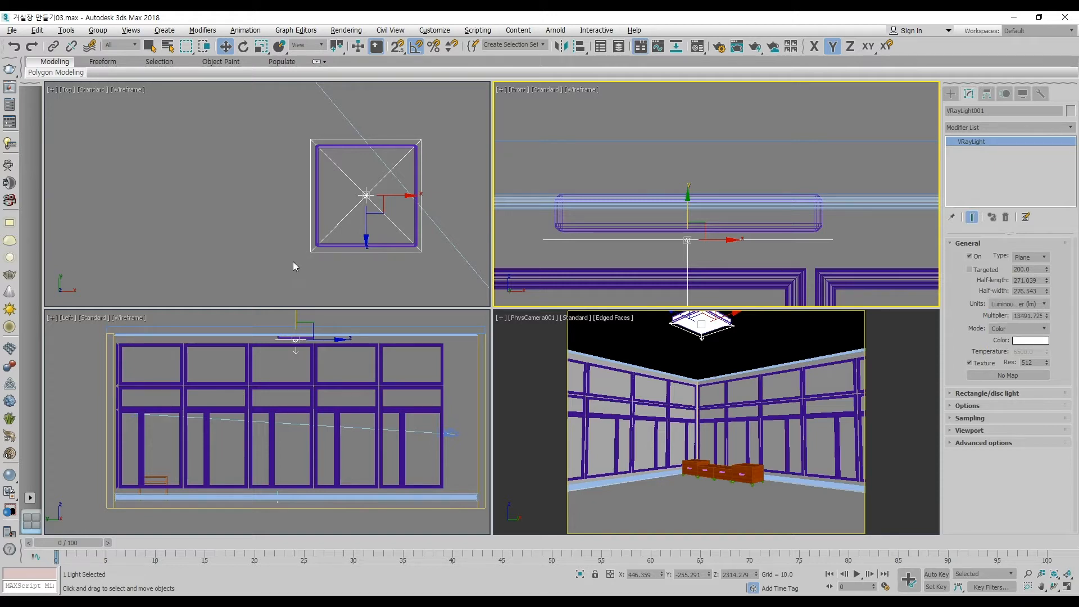
Look up the 36W FPL lamp's luminous flux in the XnView spec image and multiply 2900 by 3 in the calculator
left_click(341, 603)
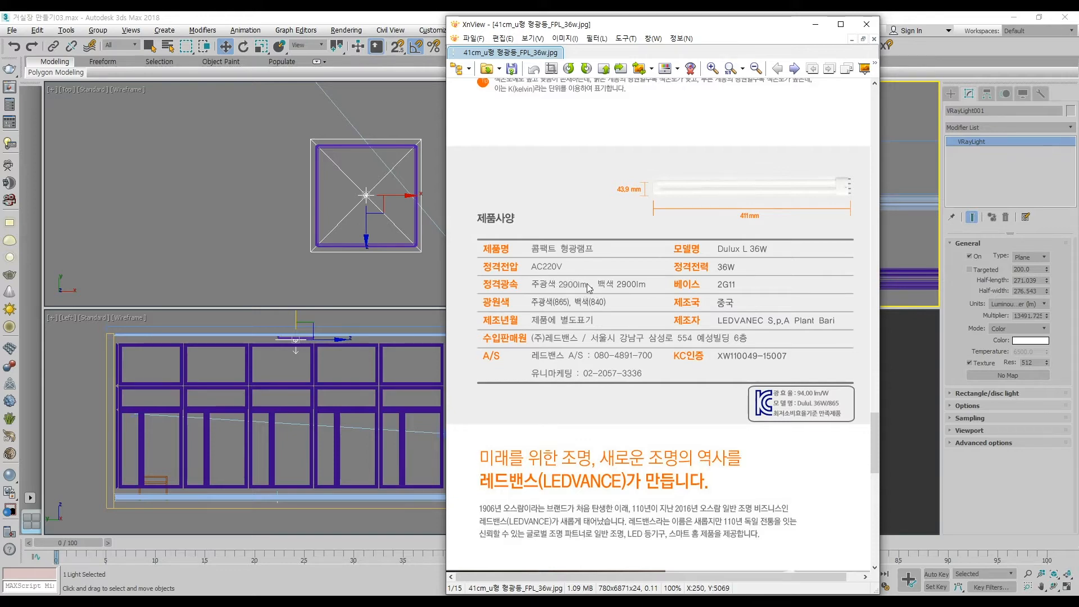
left_click(814, 24)
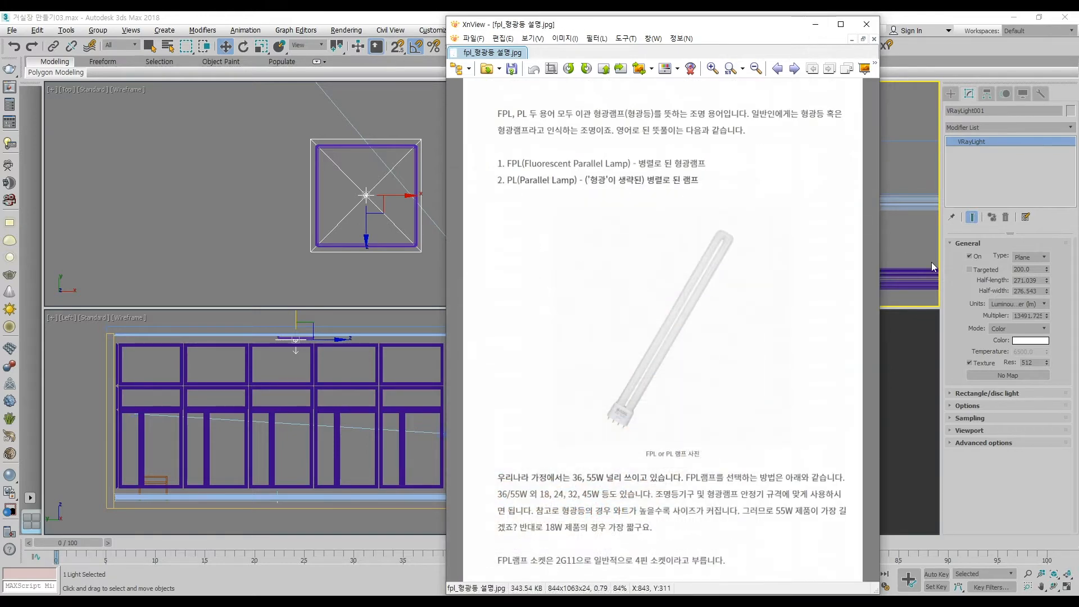
double_click(1022, 316)
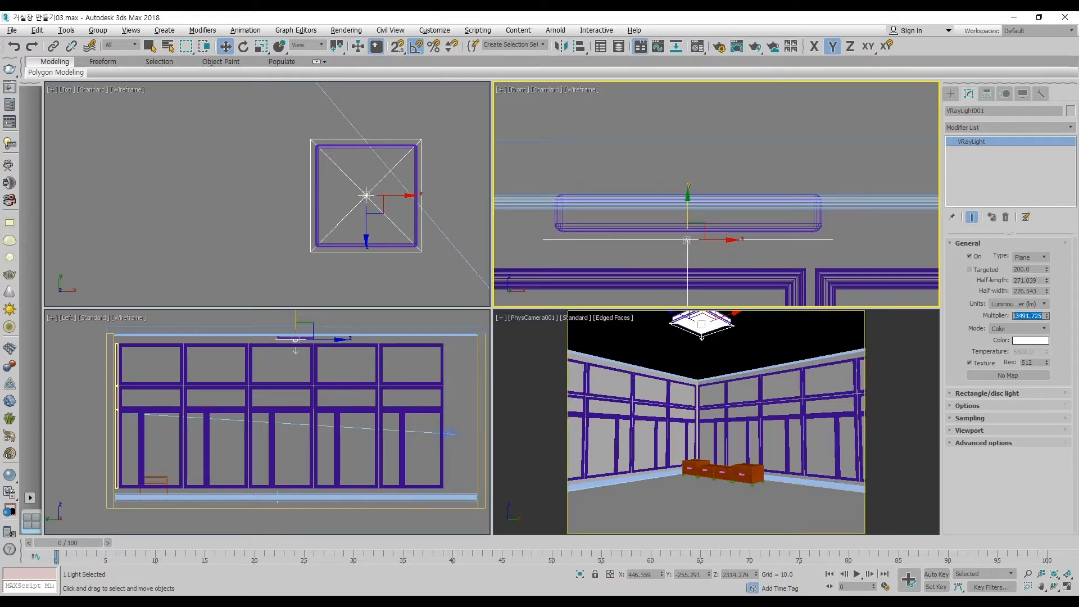
left_click(673, 604)
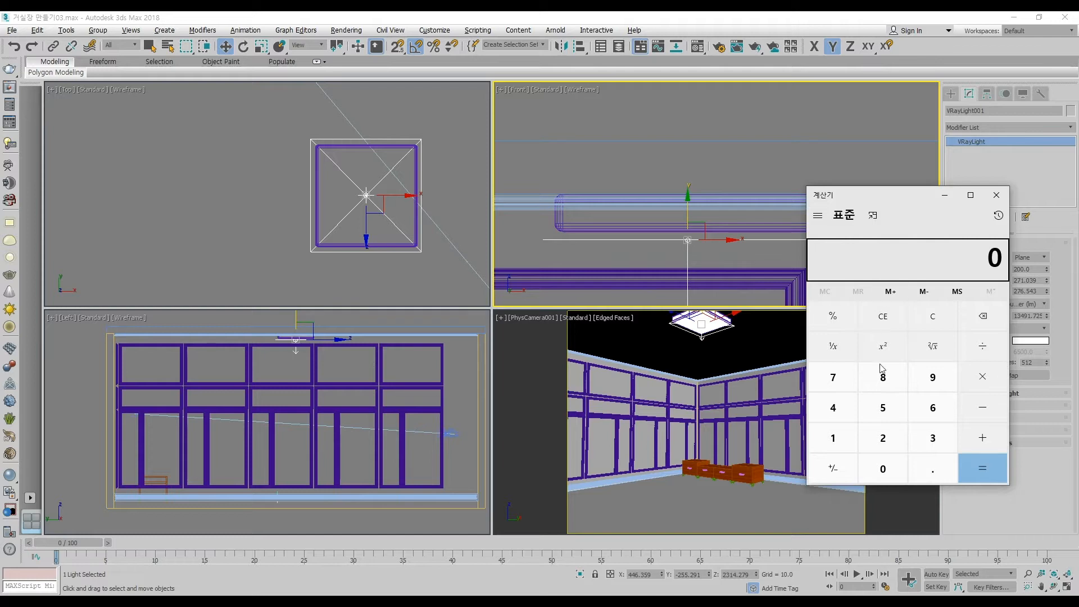
left_click(883, 437)
left_click(933, 377)
double_click(883, 469)
left_click(981, 377)
left_click(933, 438)
left_click(979, 466)
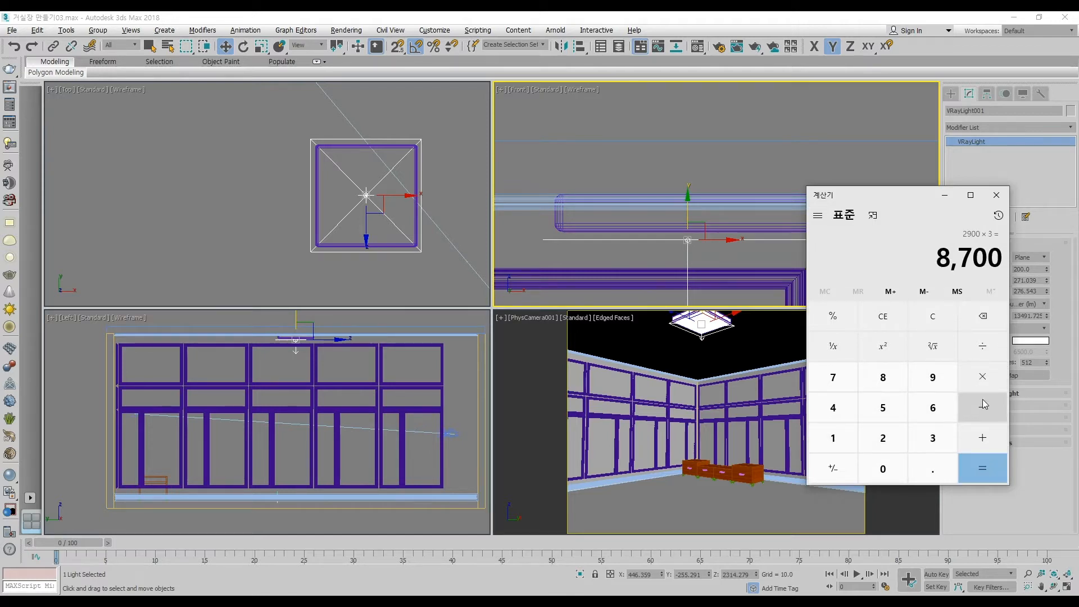
Set the VRayLight's multiplier to 8700 lm
left_click(950, 196)
double_click(1034, 315)
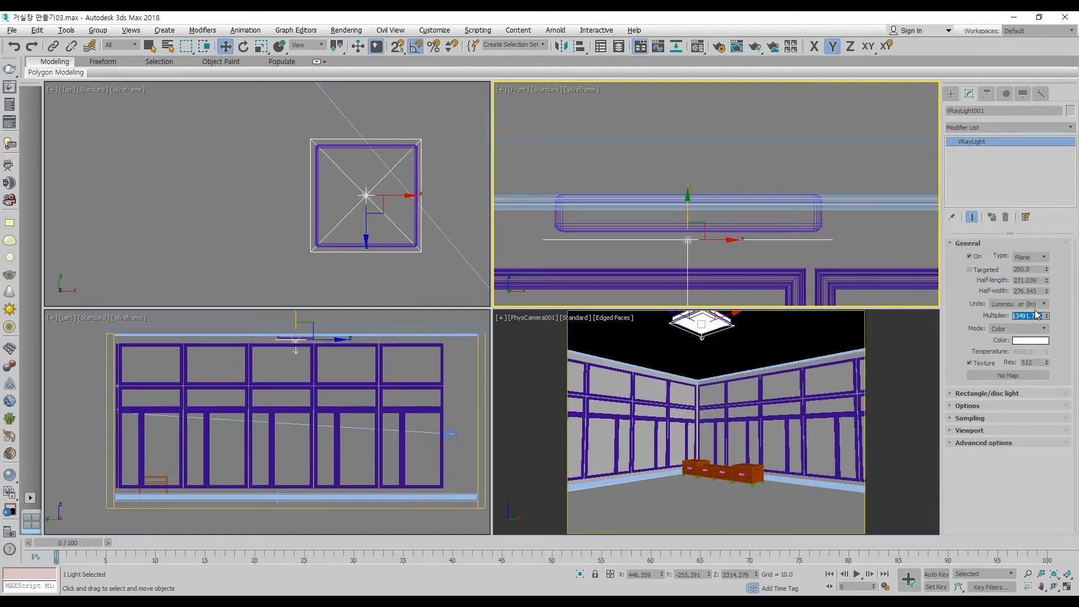
type("8700")
key("Return")
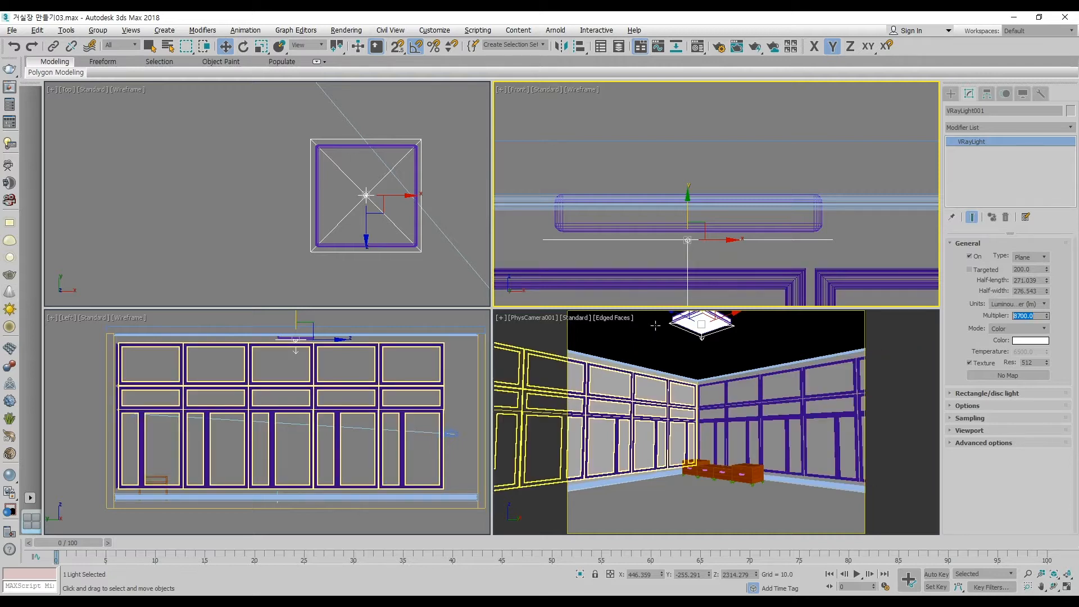
Lock the render view to Quad 4 - PhysCamera001 and test-render the room with the new VRayLight
right_click(569, 367)
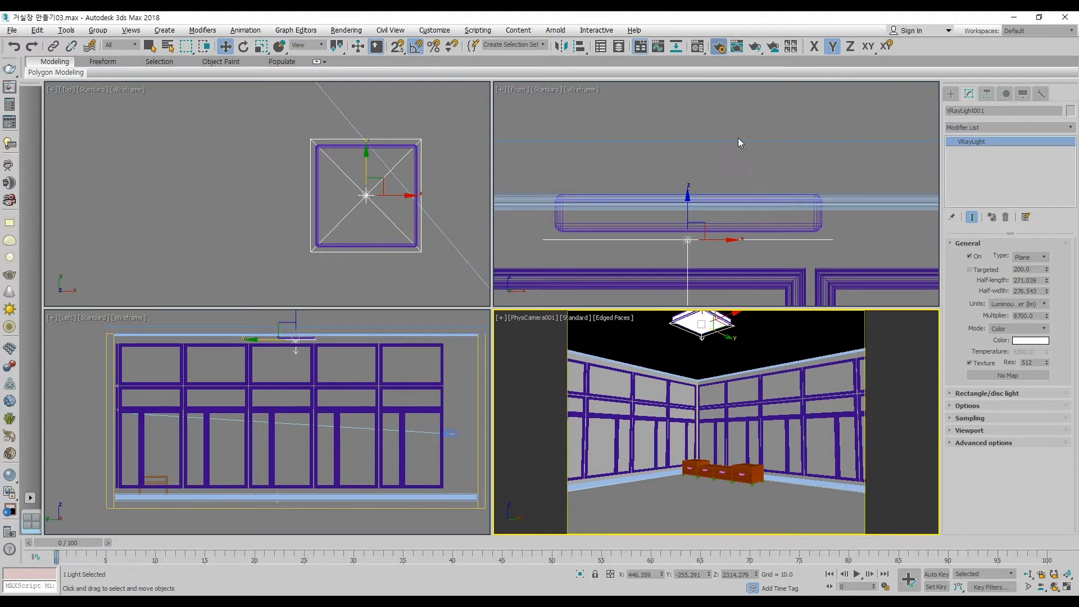
key("F10")
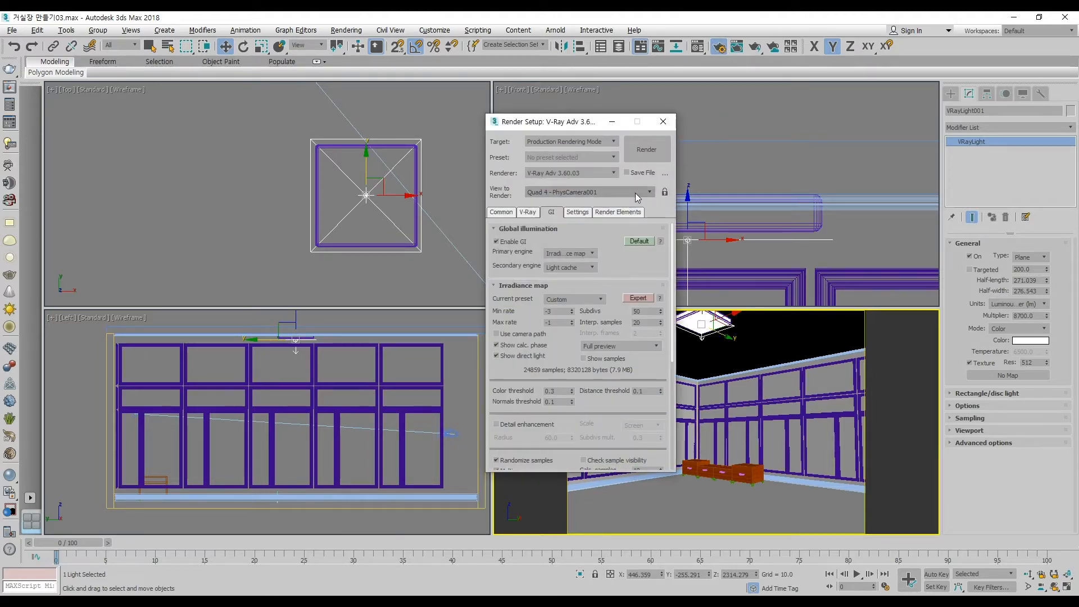
left_click(665, 193)
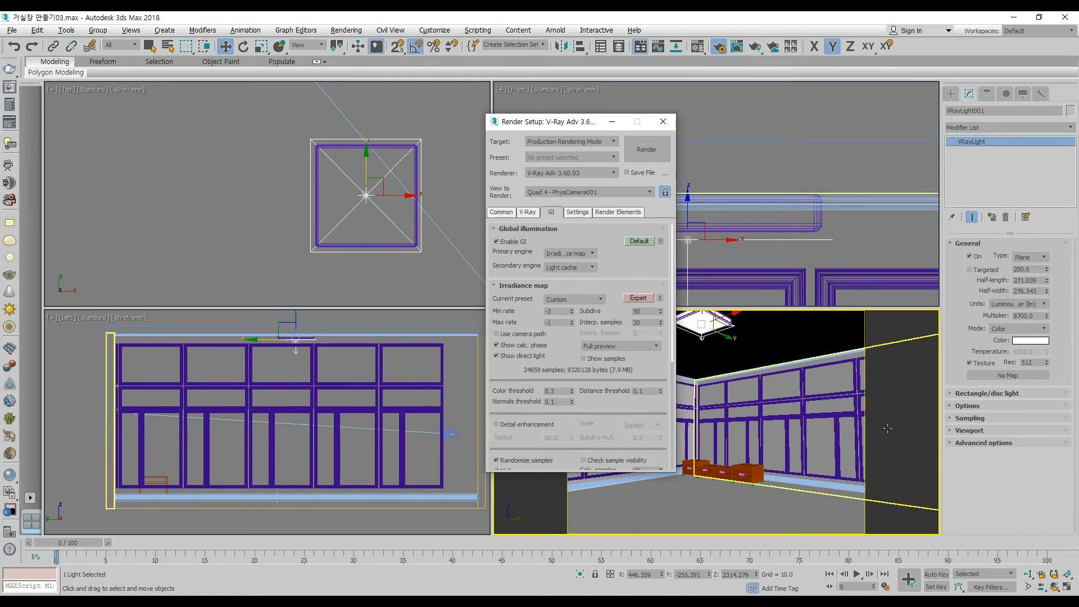
right_click(890, 417)
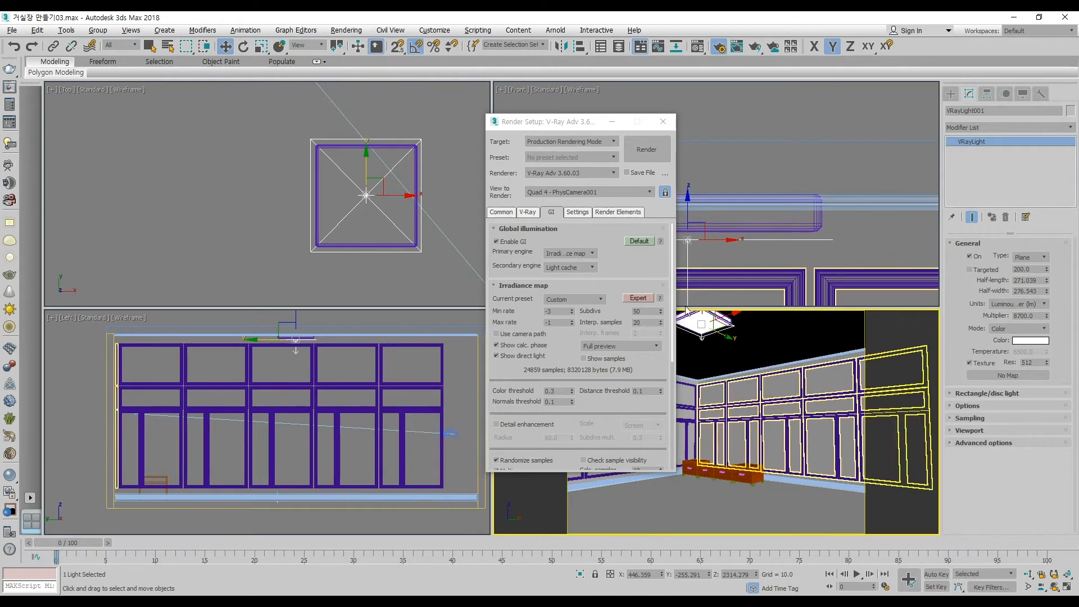
left_click(741, 134)
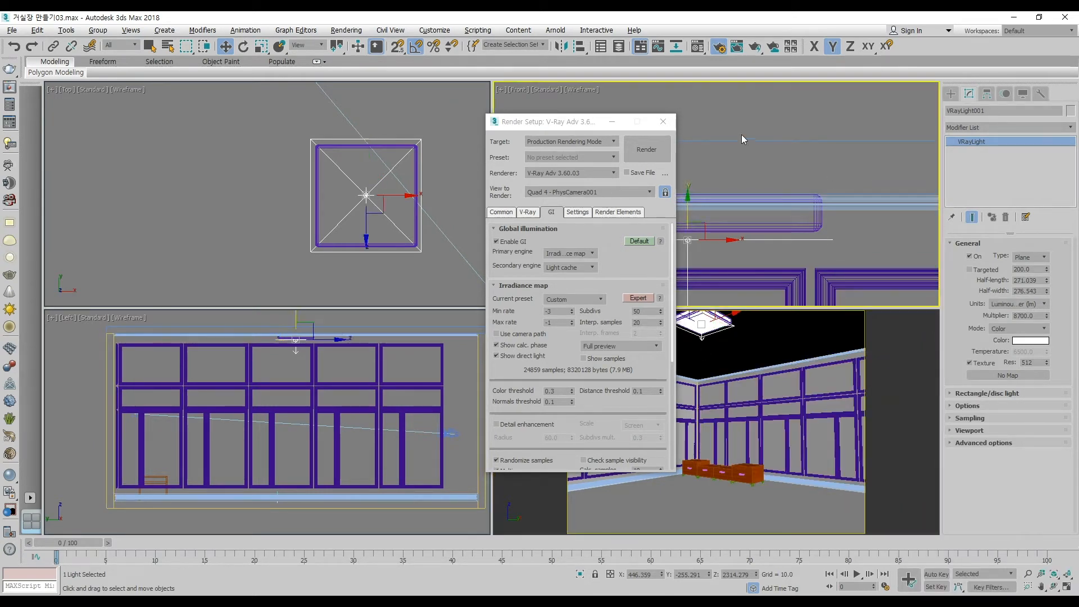
left_click(656, 158)
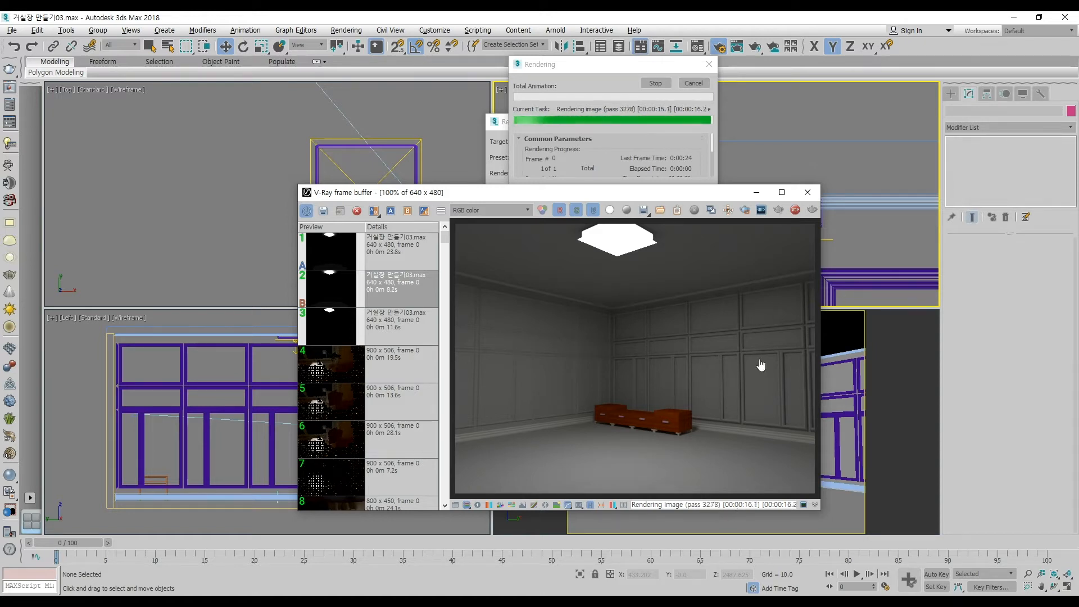
left_click(694, 83)
left_click(807, 192)
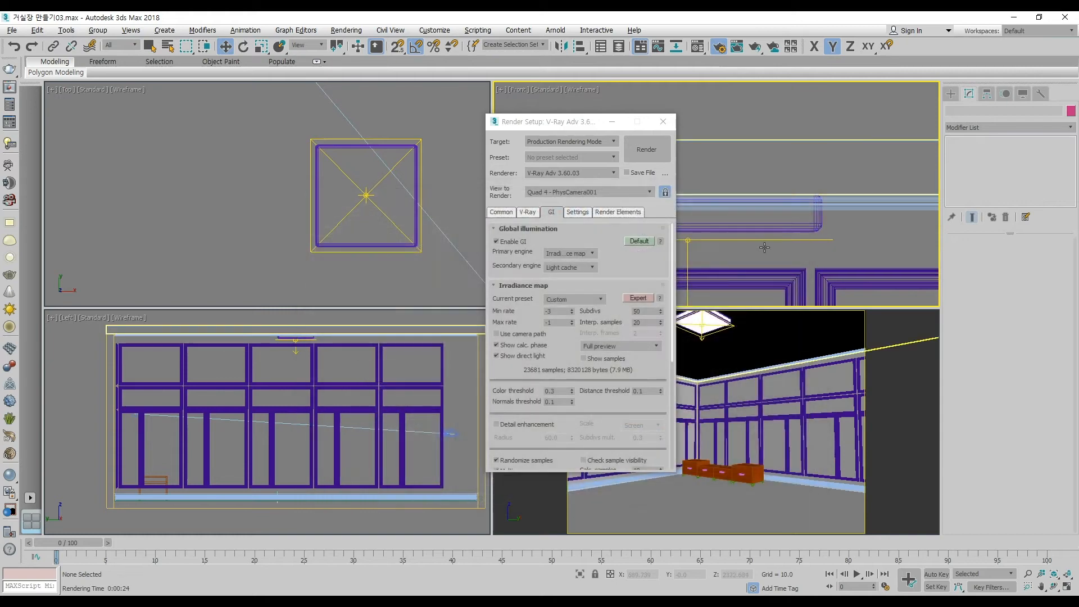
Select the VRayLight below the ceiling fixture and make it invisible in its options
left_click(767, 240)
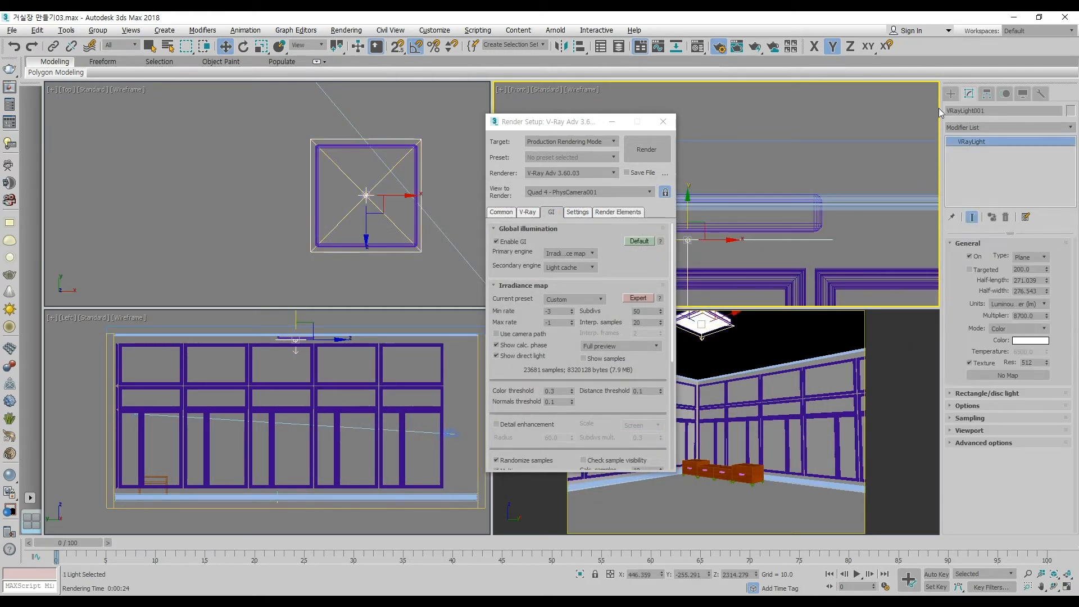
left_click(968, 411)
left_click(983, 453)
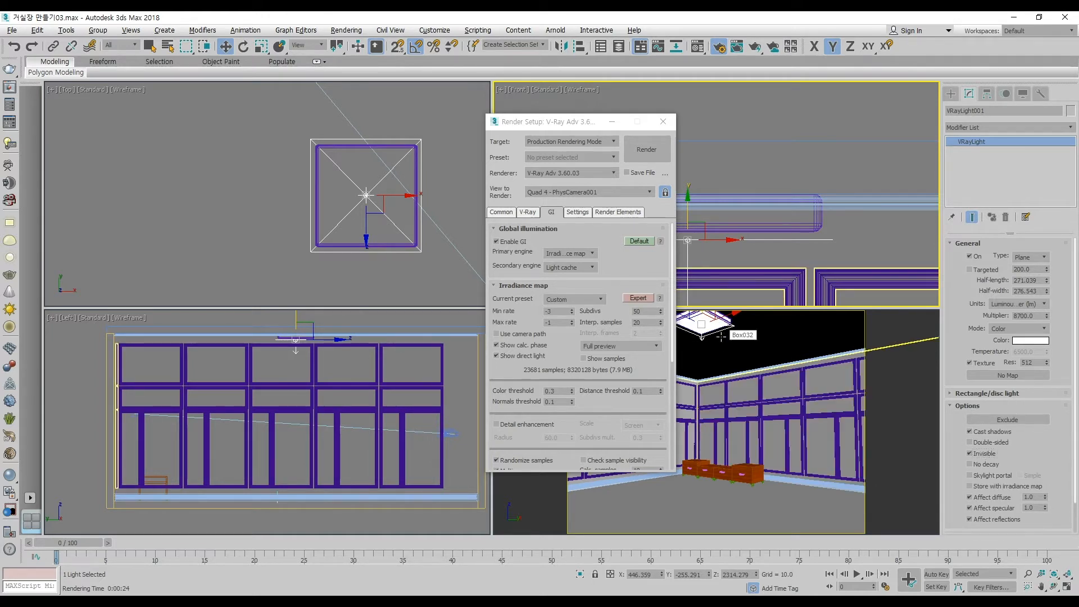
Set the irradiance map's max rate to -3 and review the self-illumination settings of Material #11
left_click(565, 324)
left_click(565, 324)
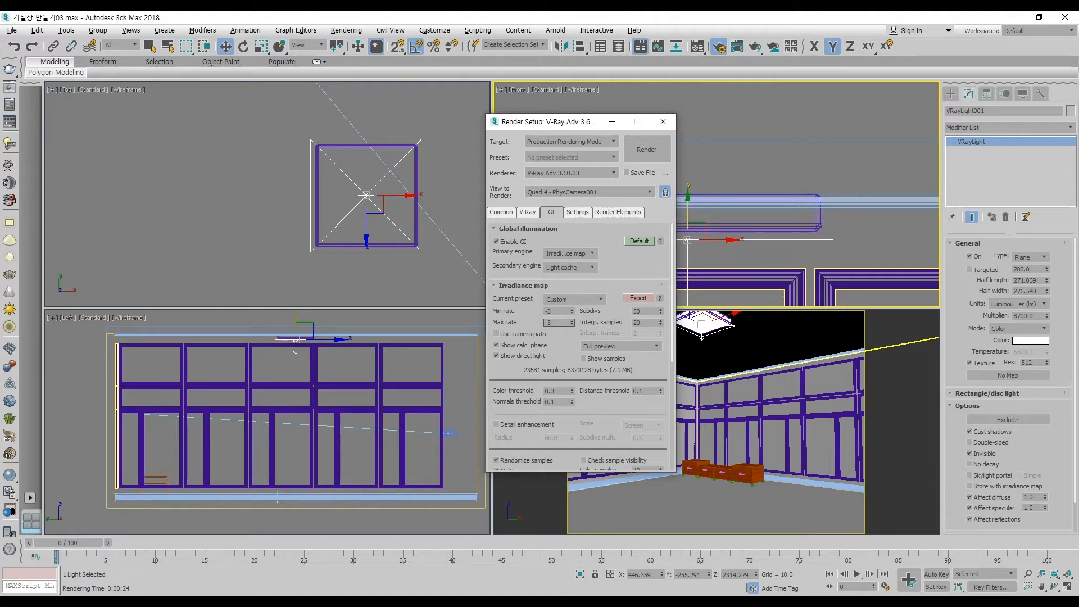
left_click(701, 51)
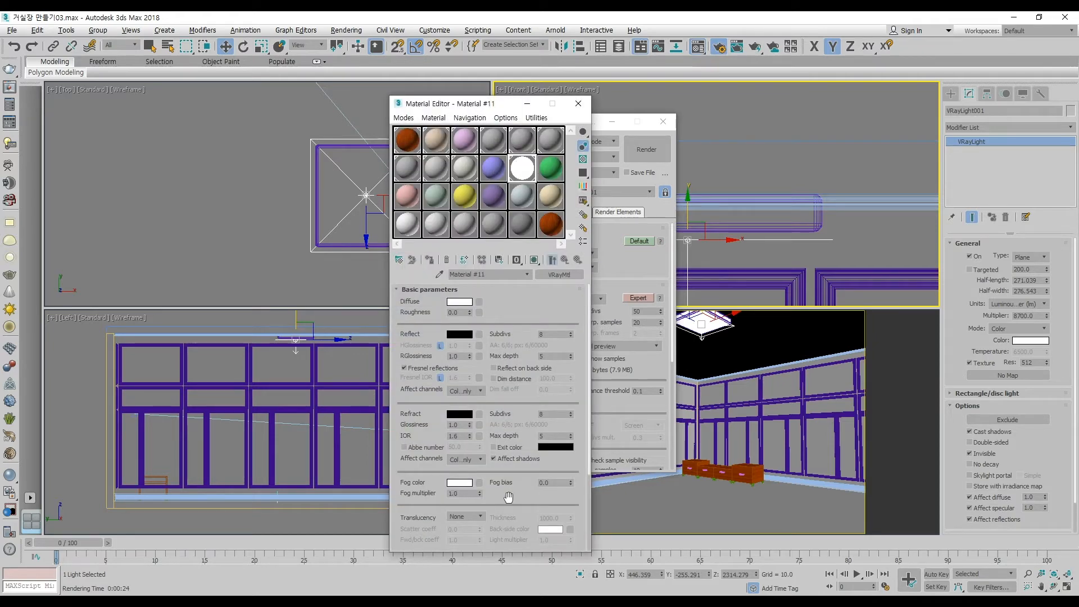
scroll(509, 498, "down", 3)
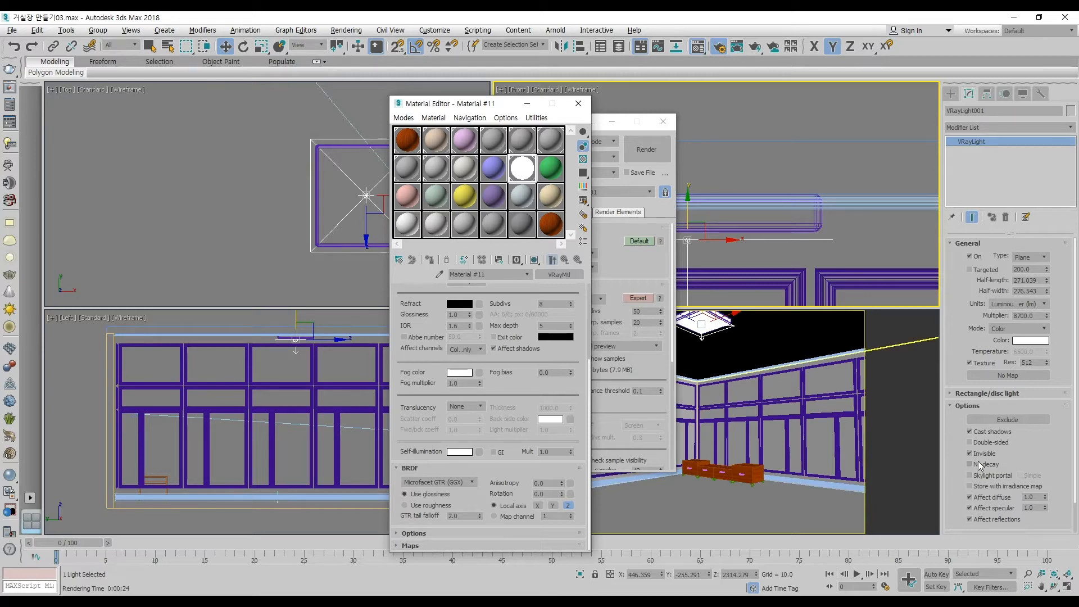
left_click(578, 103)
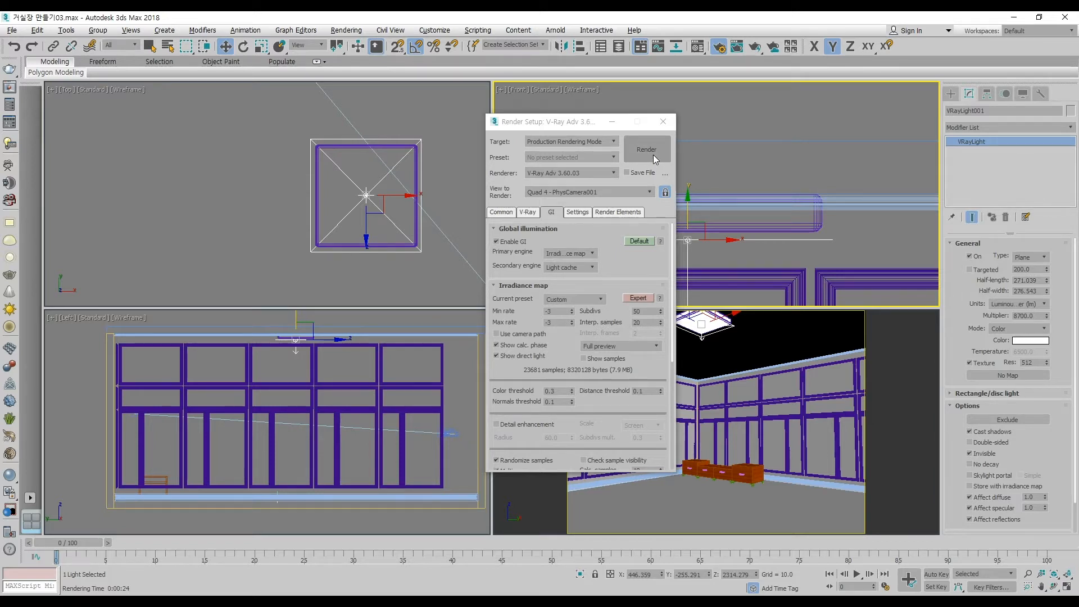
Test-render the room from the locked Quad 4 - PhysCamera001 view with the Progressive image sampler
left_click(527, 212)
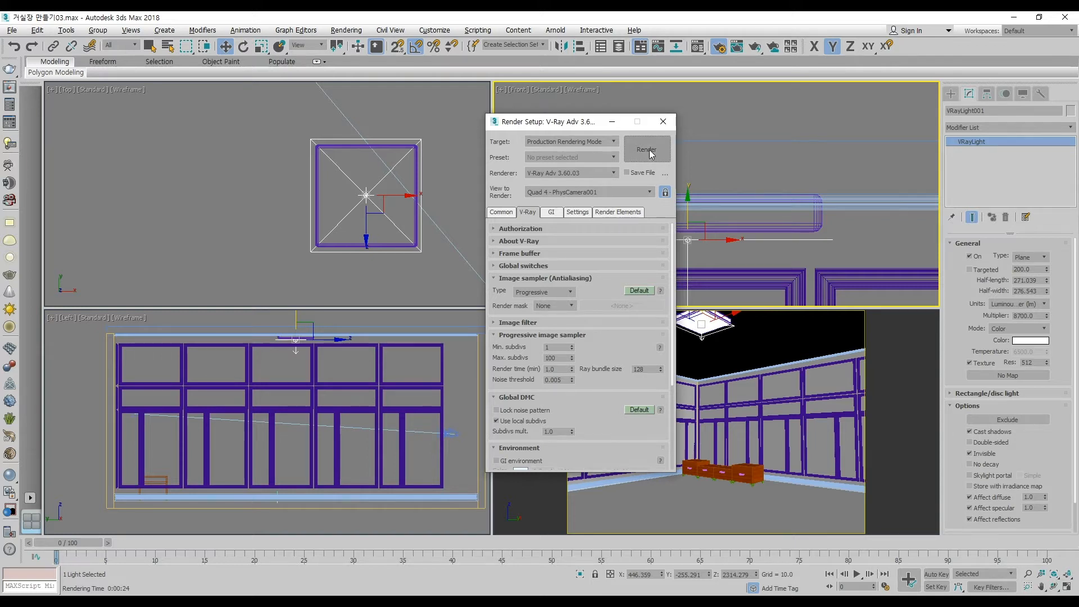
left_click(665, 193)
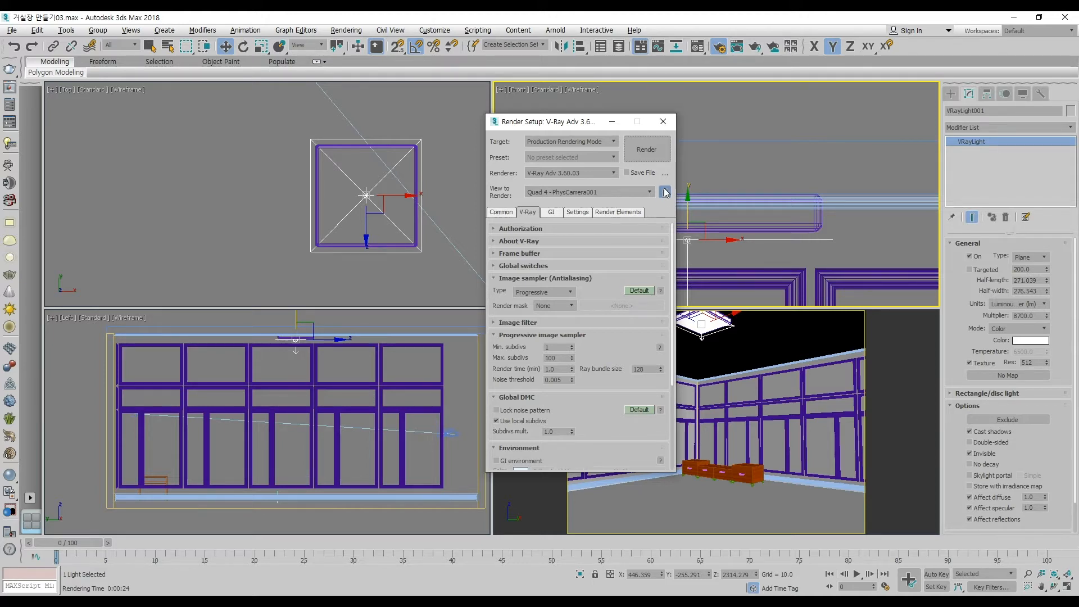
left_click(657, 155)
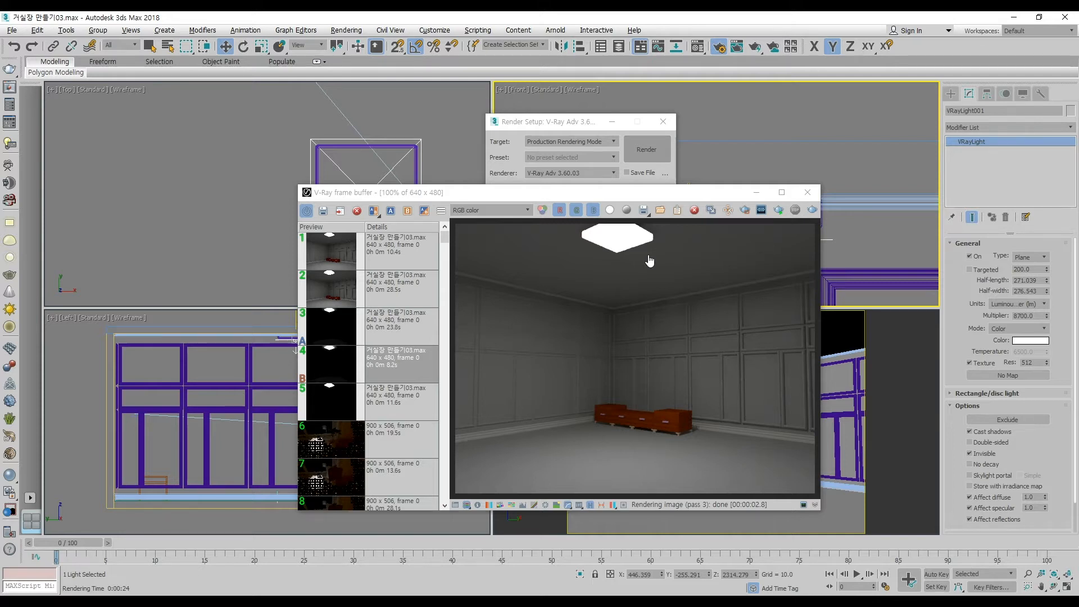
Switch the image sampler to Bucket with max subdivs 4 and test-render the room
left_click(585, 122)
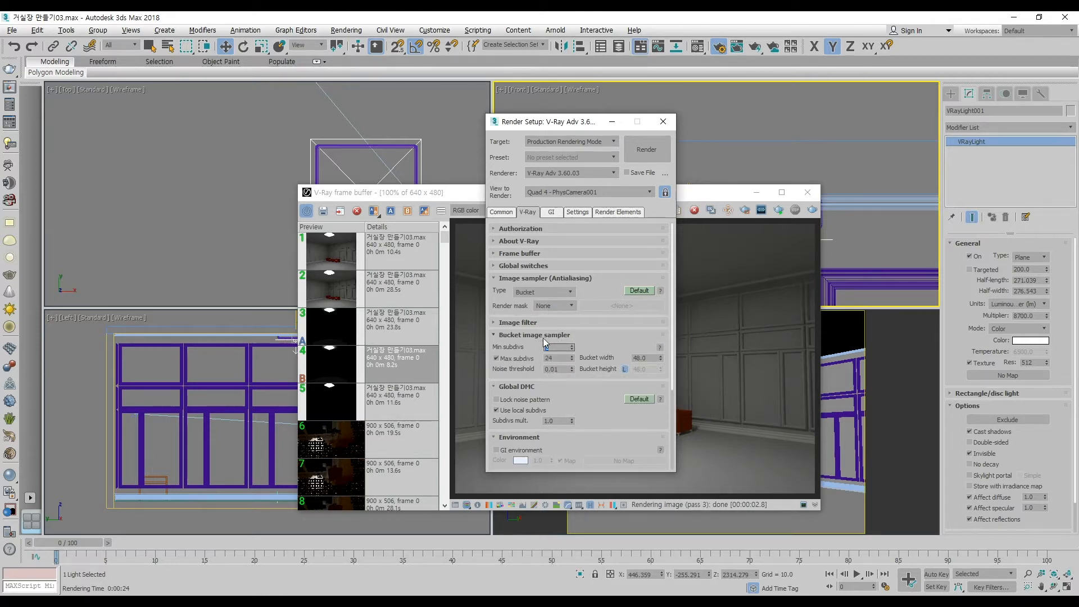
double_click(554, 358)
type("4")
key("Return")
left_click(656, 154)
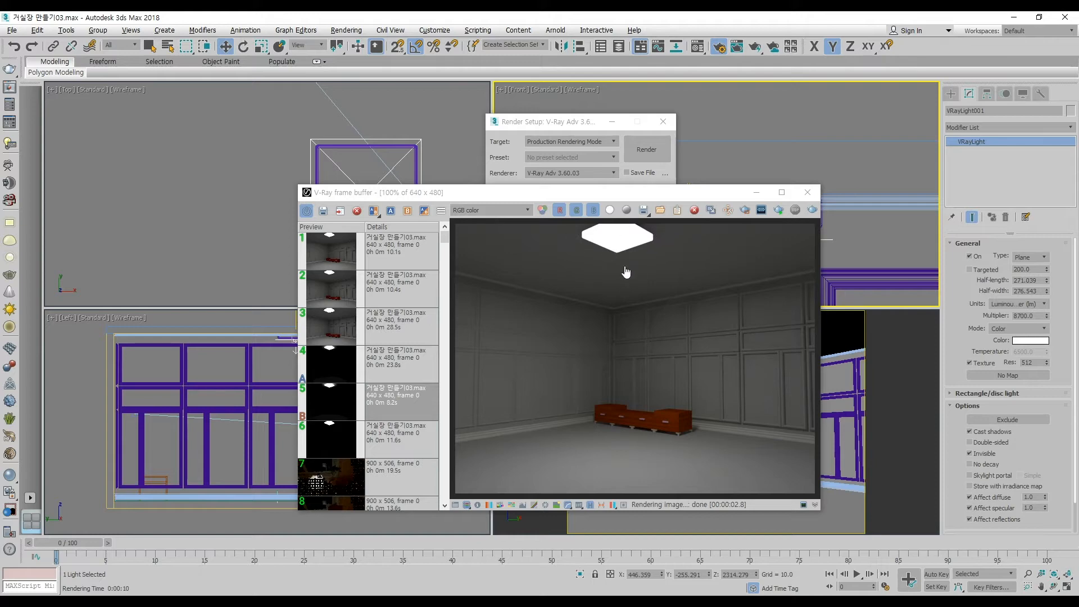
left_click(807, 193)
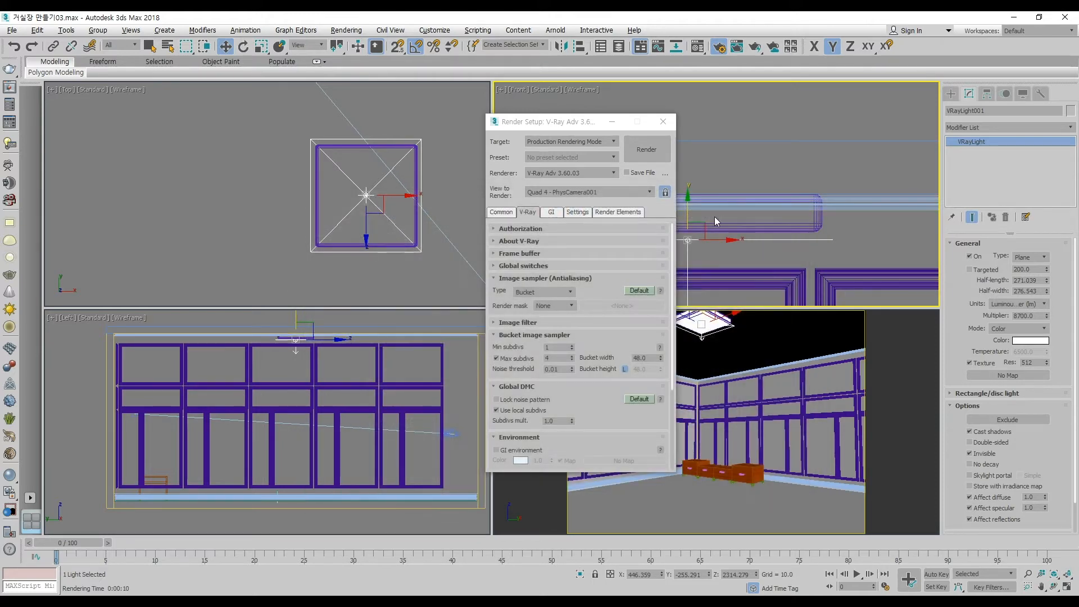
Change the Front viewport to the PhysCamera001 view and Quad 4 to a zoomed-out Front view
left_click(842, 178)
key("c")
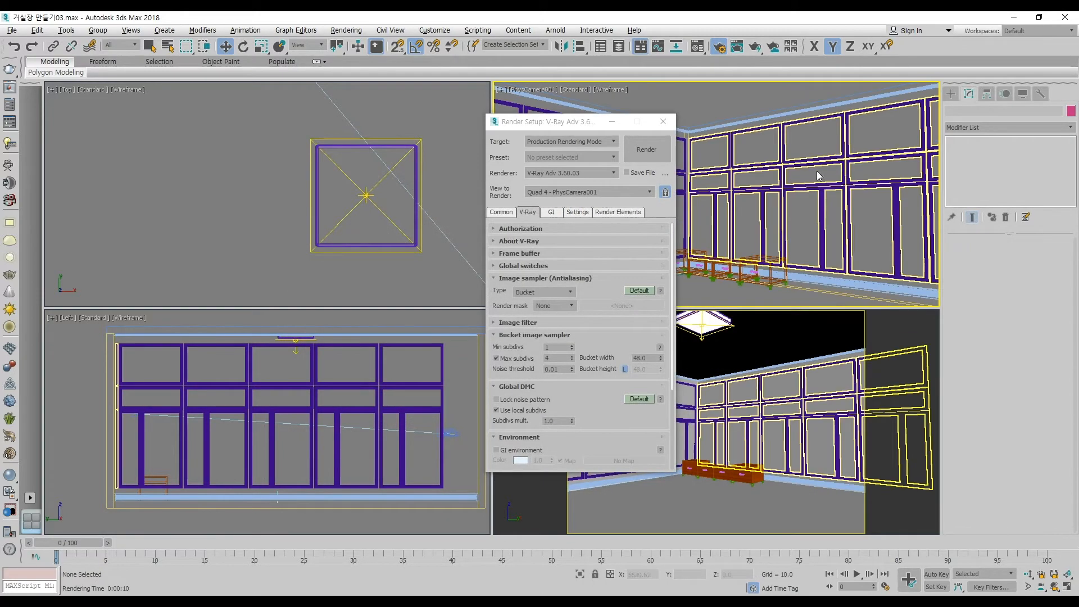
left_click(898, 429)
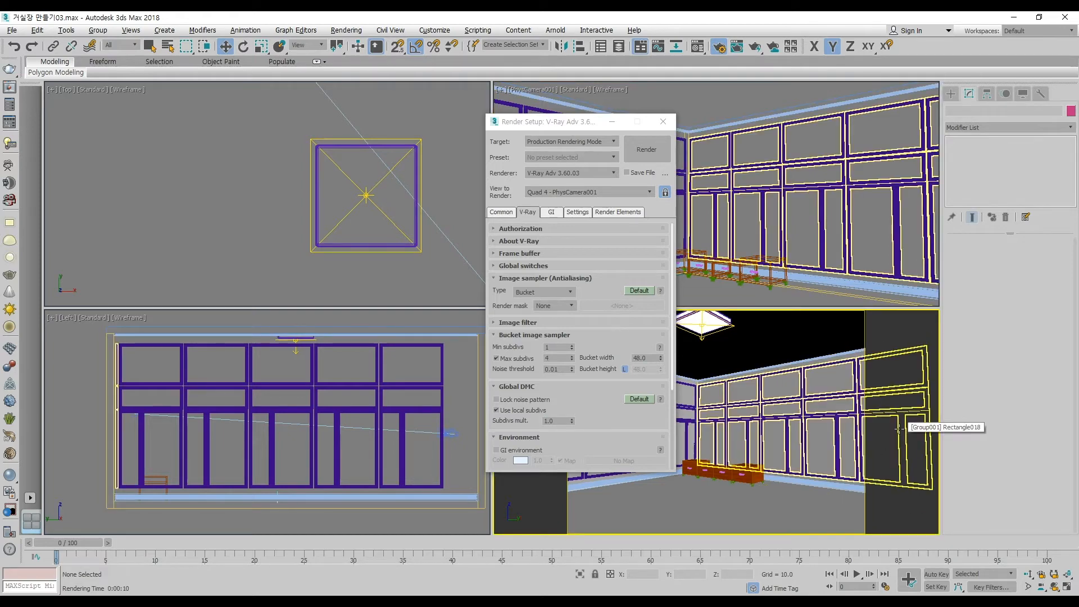
key("f")
scroll(788, 446, "down", 15)
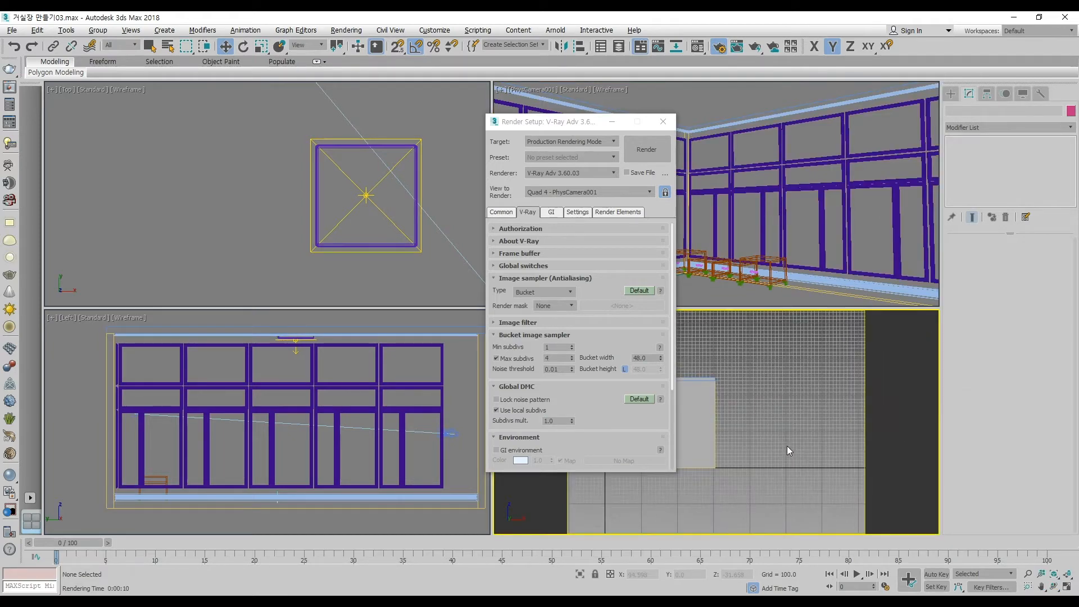
middle_click_drag(744, 437, 817, 406)
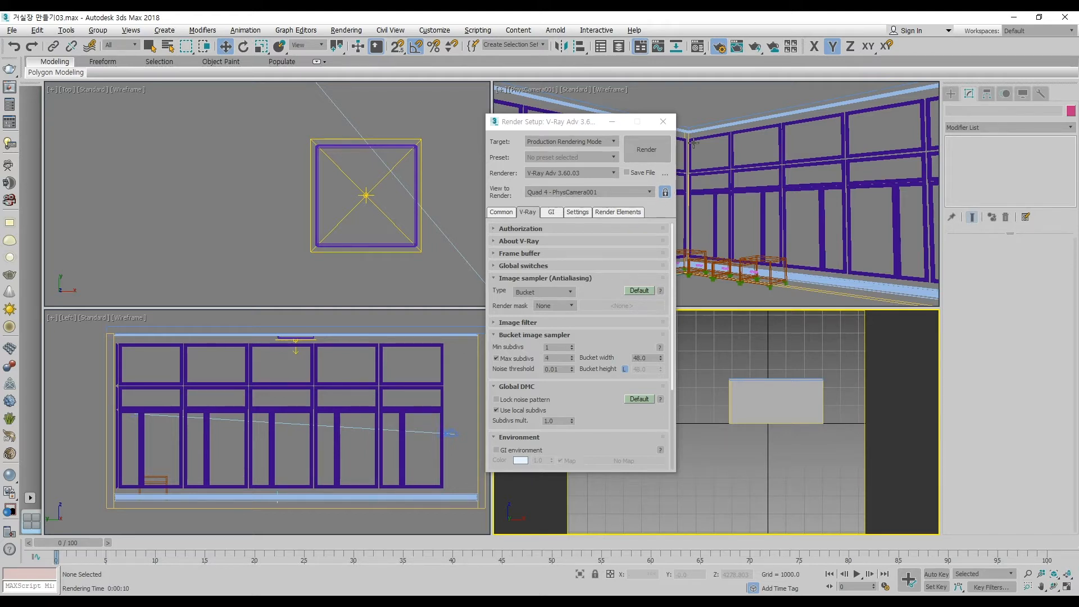
Test-render with the swapped camera viewport active while the render view stays locked to Quad 4
left_click(703, 103)
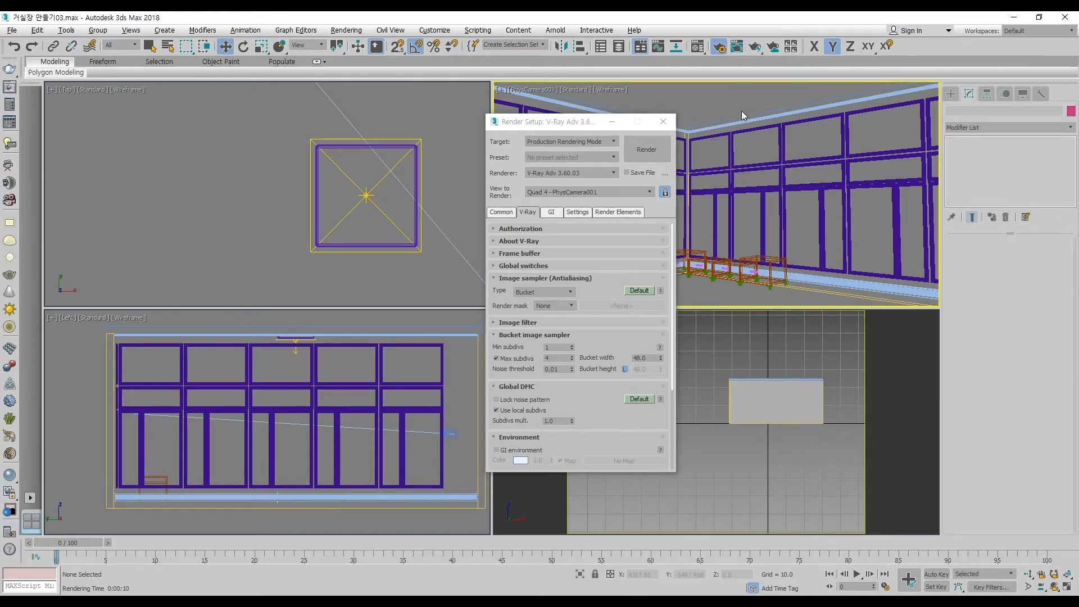
left_click(632, 153)
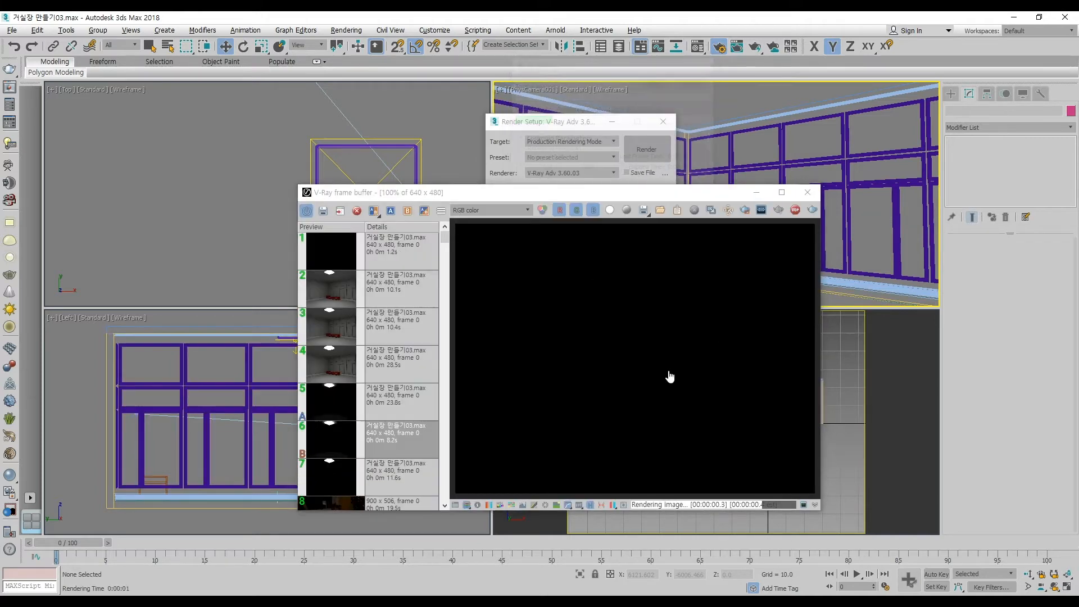
left_click_drag(667, 195, 471, 160)
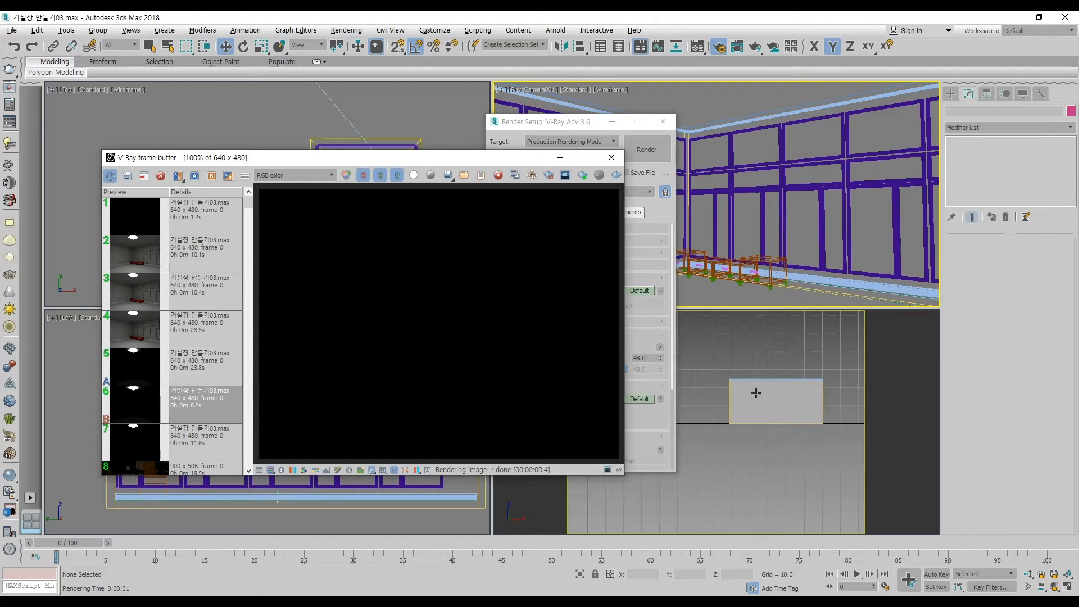
left_click_drag(539, 160, 469, 151)
left_click(542, 148)
Restore the PhysCamera001 view in Quad 4 and the Front view in the swapped viewport
left_click(841, 347)
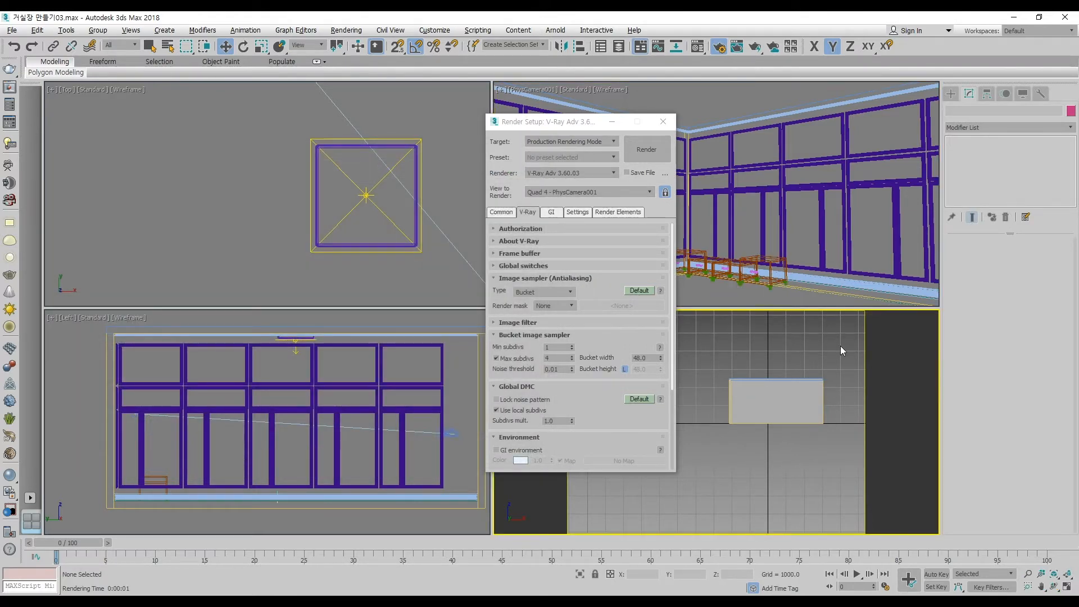
key("p")
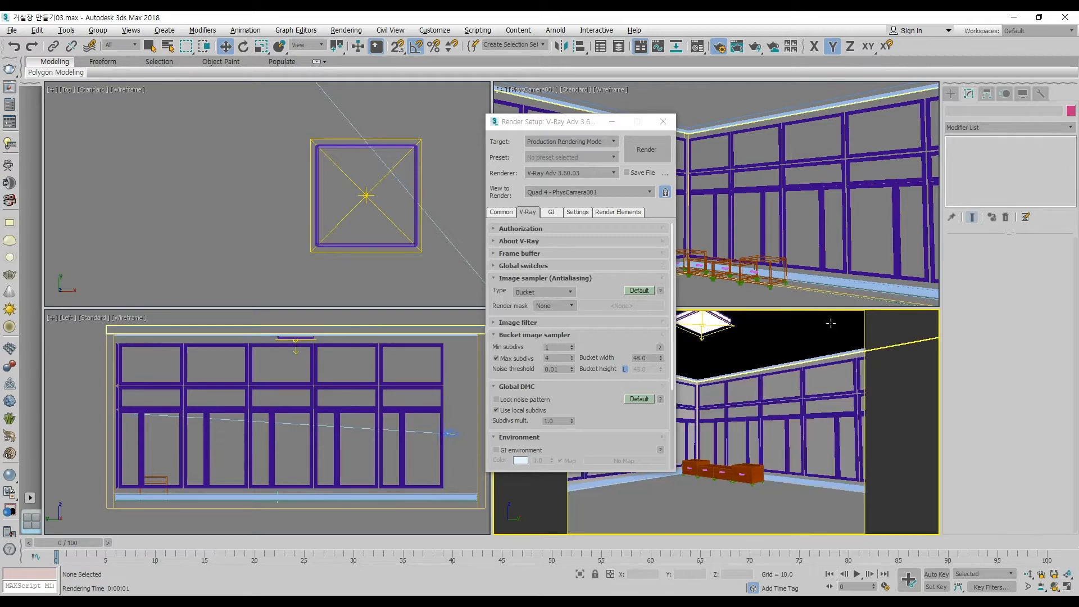
left_click(785, 208)
key("f")
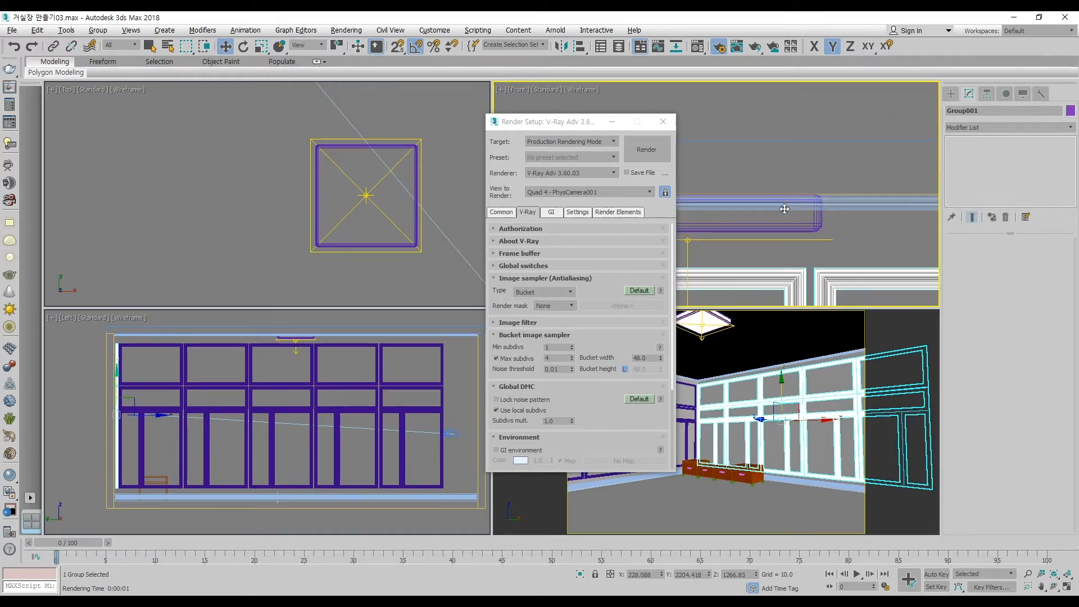
Test-render the locked camera view again and review the last render in the V-Ray frame buffer
left_click(645, 151)
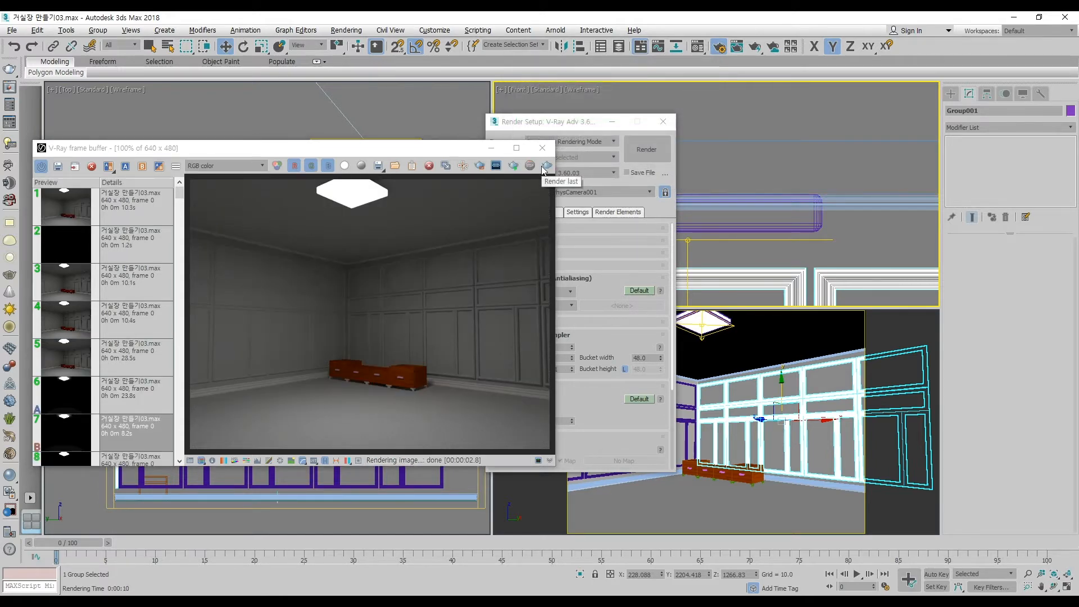
left_click(542, 148)
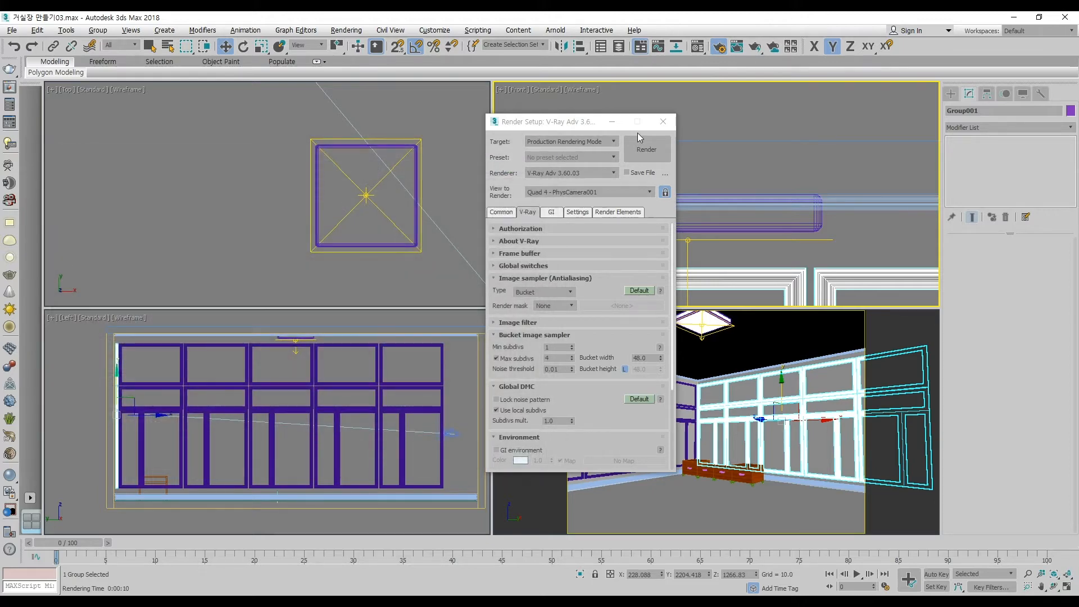
left_click(669, 124)
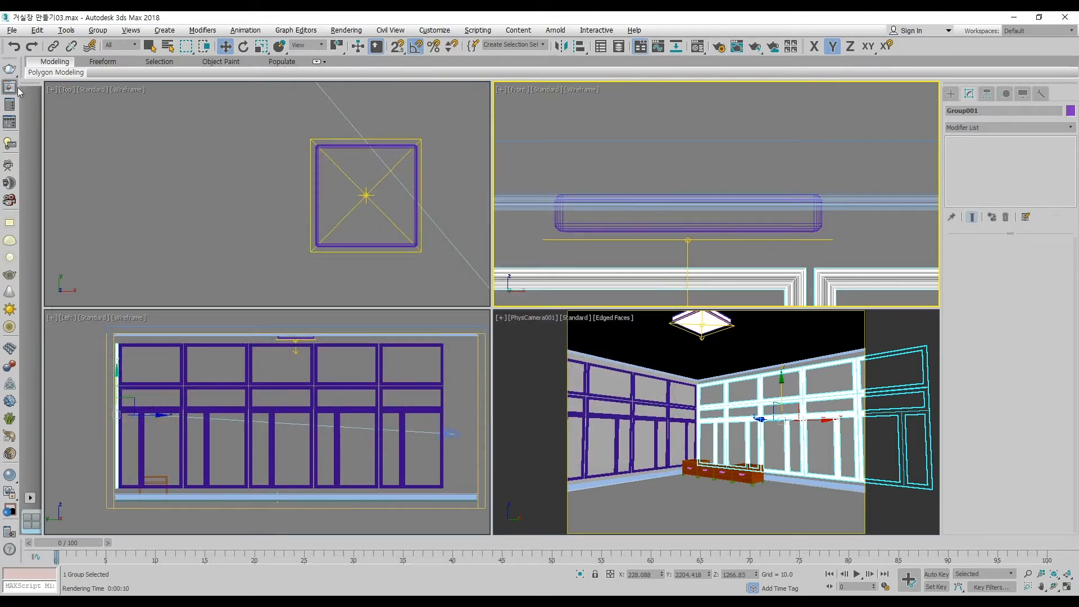
left_click(17, 89)
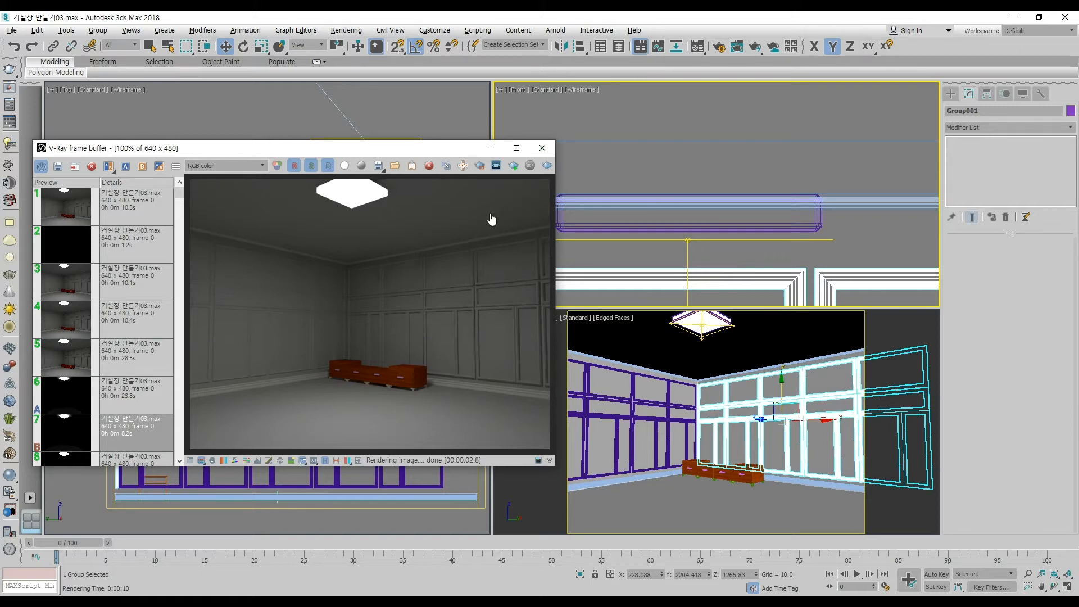
left_click(540, 152)
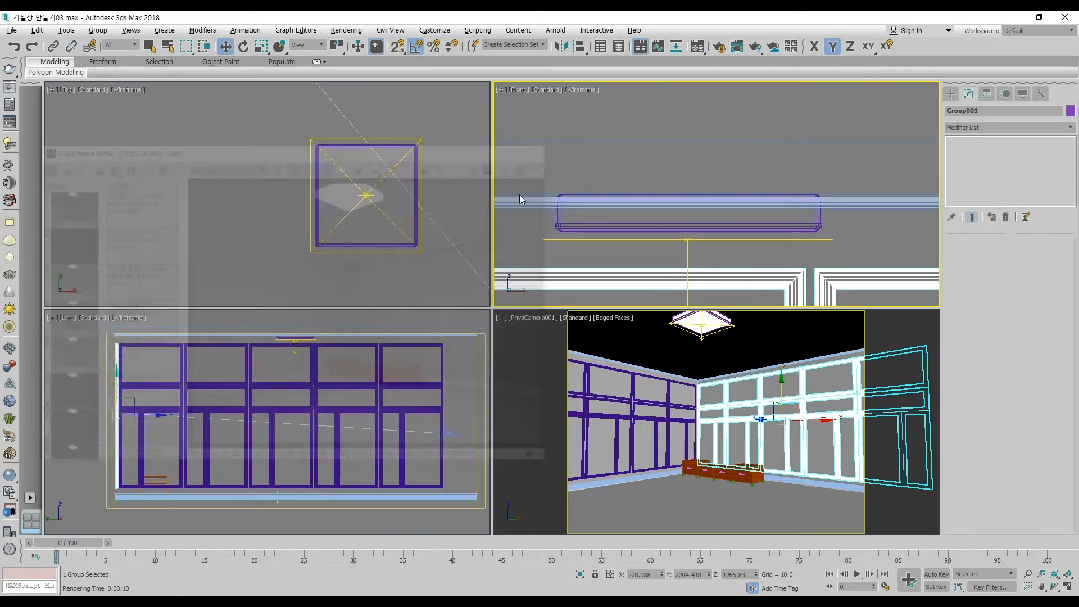
Switch to the browser and browse the 거실조명 image results for living rooms with indirect and recessed ceiling lighting
key("alt+Tab")
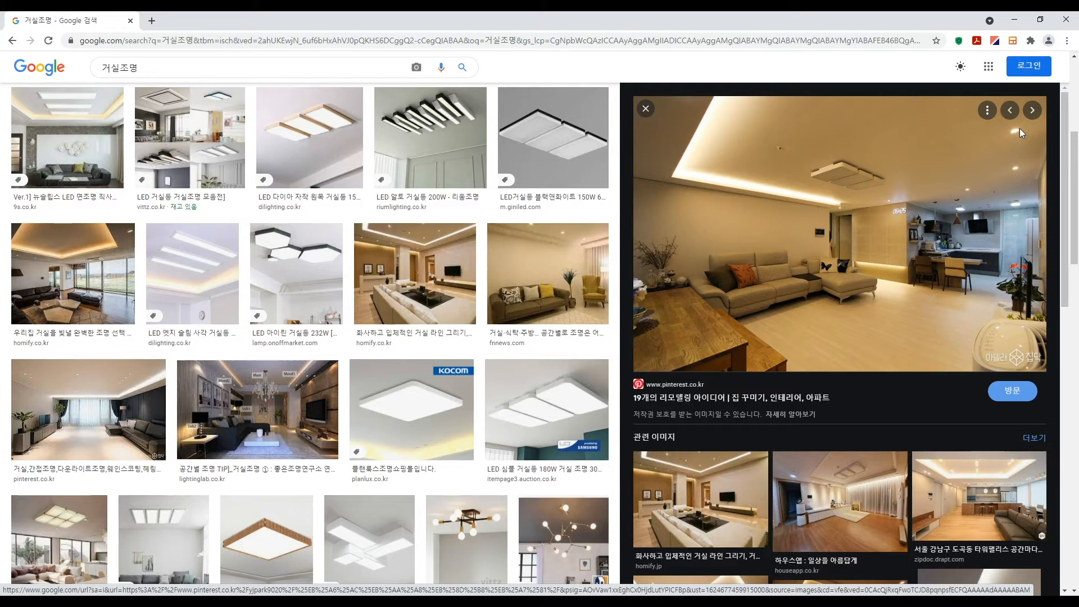
left_click(749, 461)
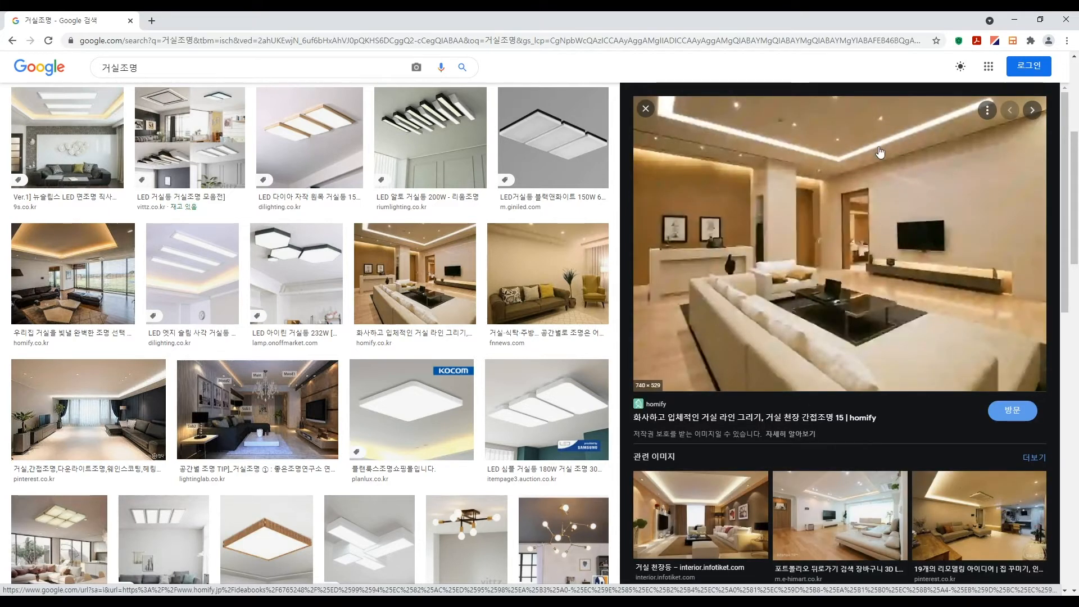
key("Right")
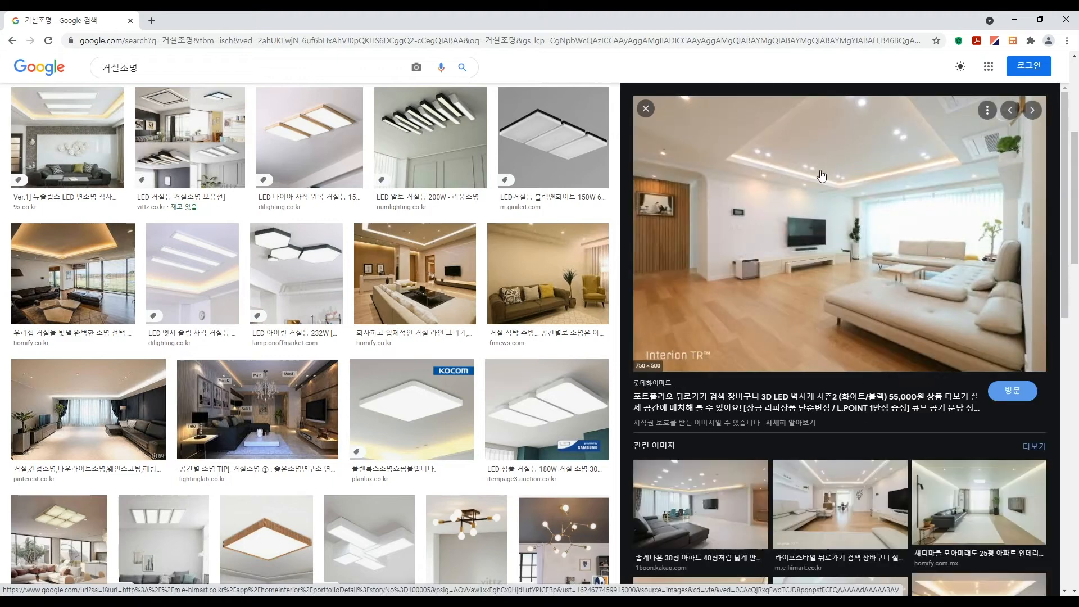
key("Left")
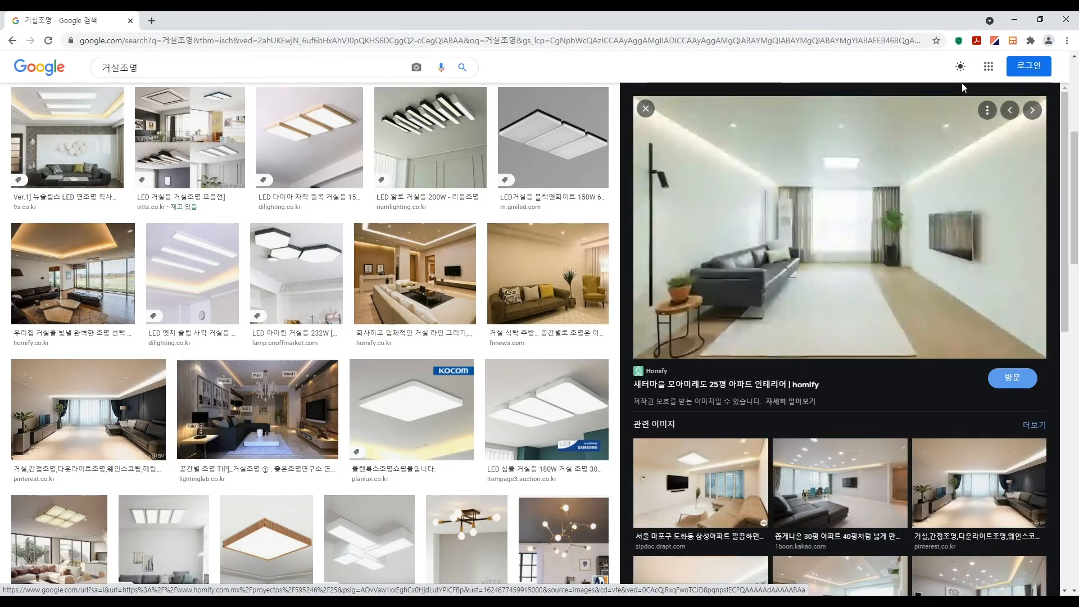
left_click(1015, 19)
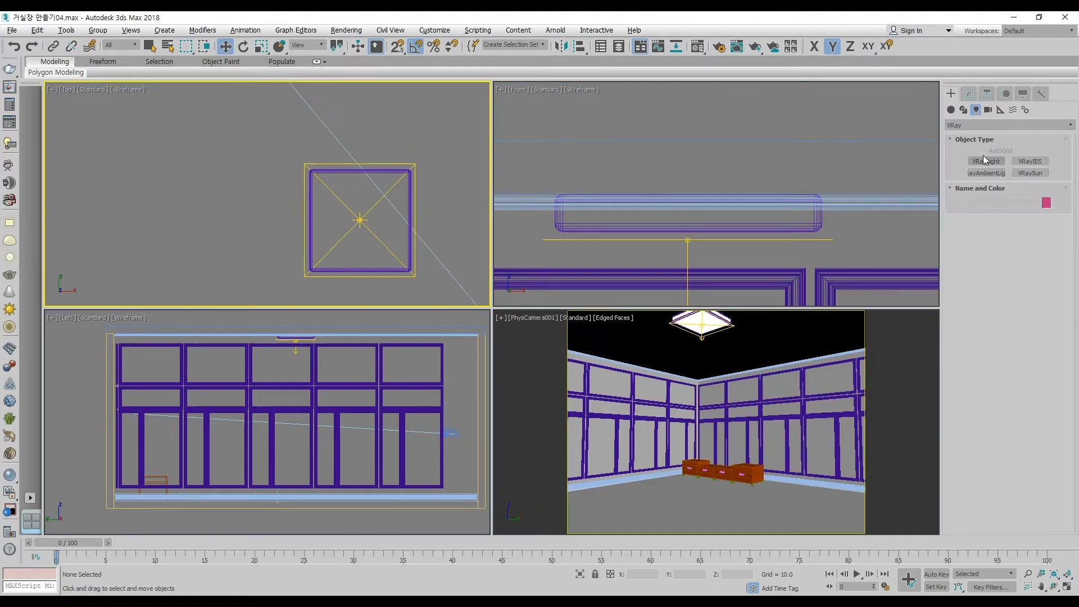
Search Google Images for 매입등 in the browser and open the LED매입등 downlight photo from 보이네조명
left_click(950, 111)
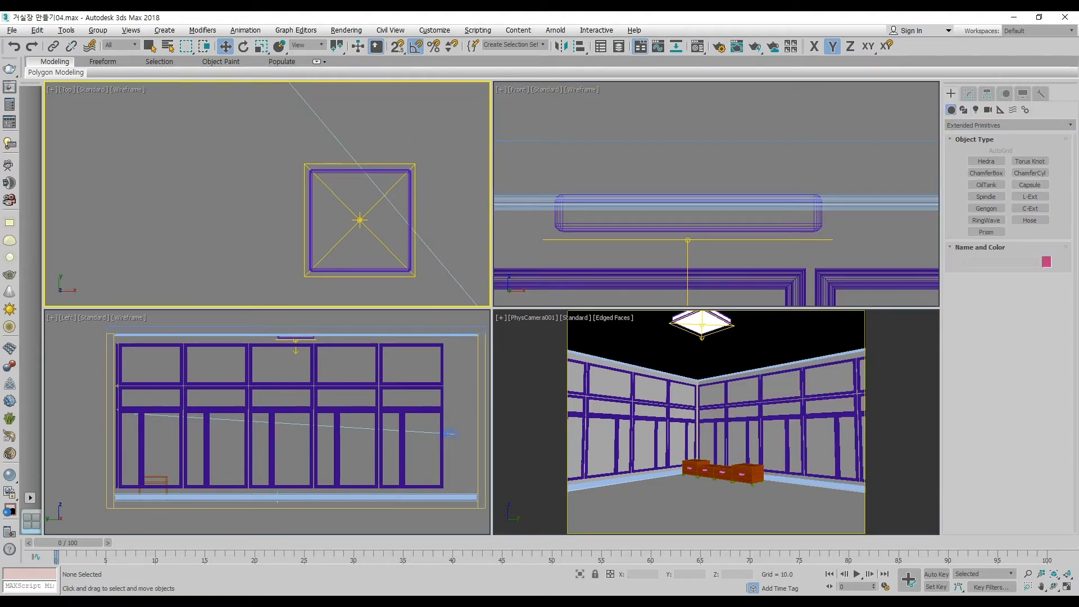
key("alt+Tab")
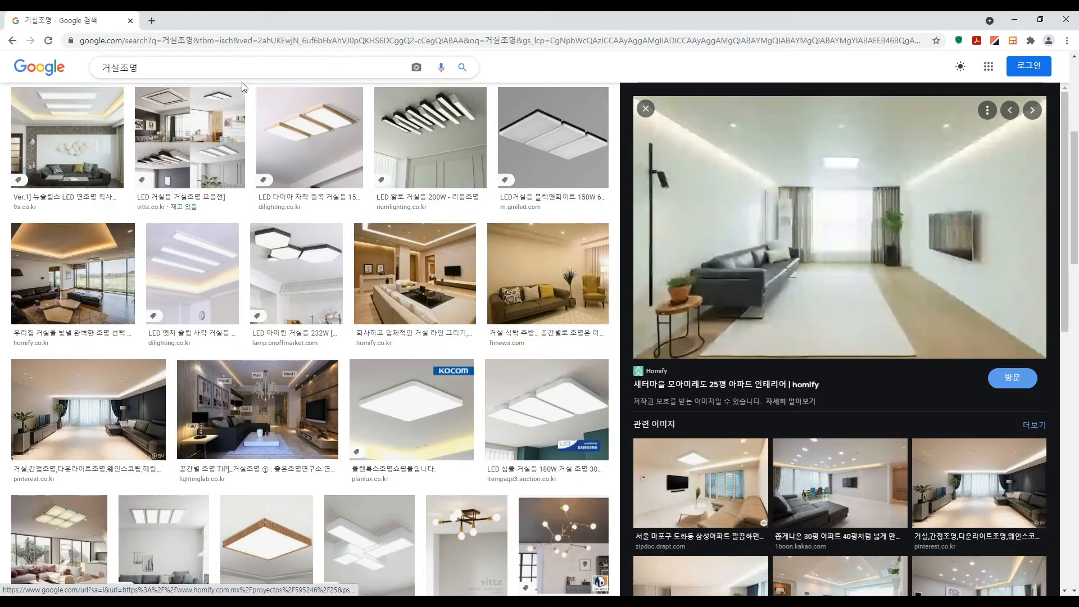
left_click(249, 69)
left_click_drag(249, 68, 3, 66)
type("매")
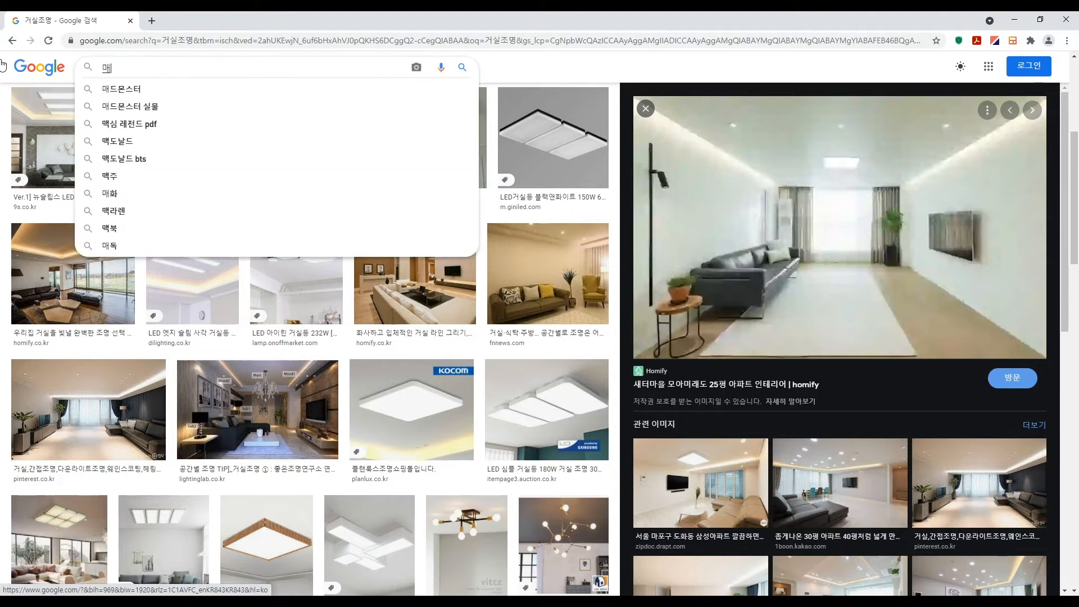
type("입등")
key("Return")
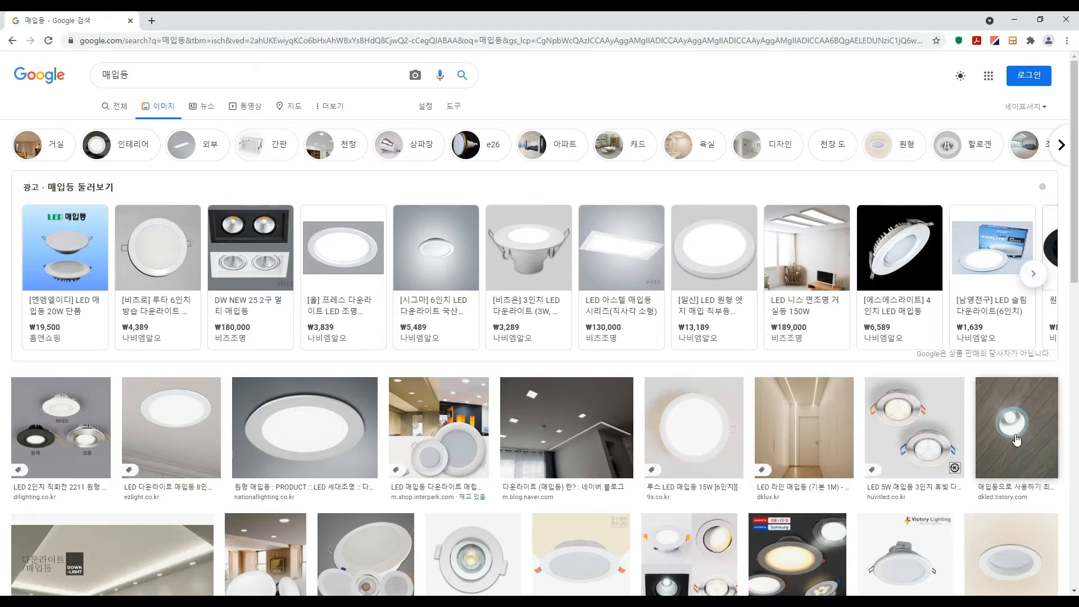
left_click(164, 582)
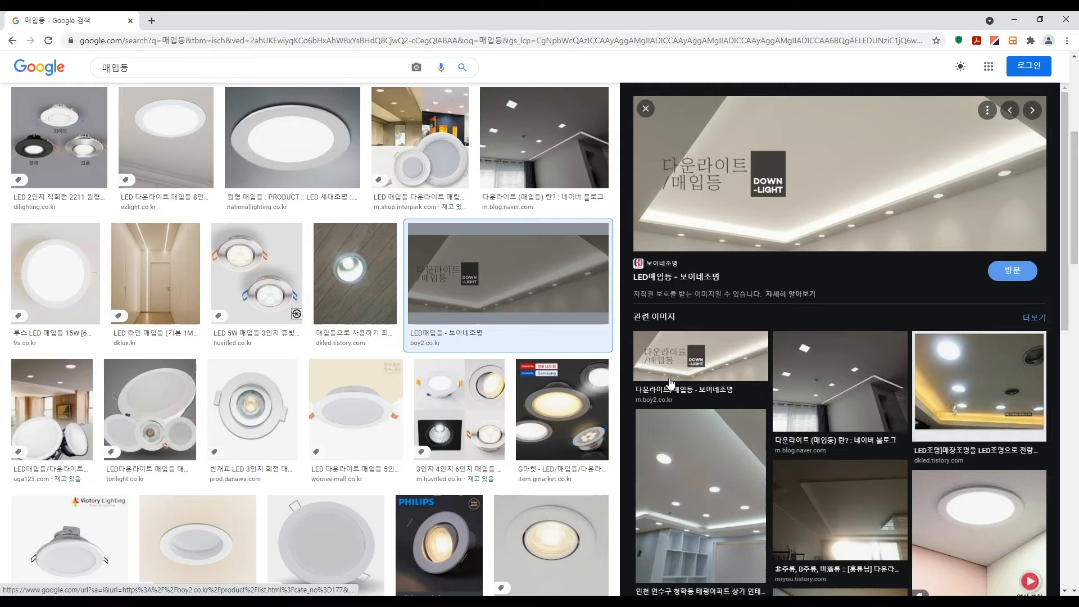
Switch to 3ds Max and create a standard-primitive Tube in the Top view with radii of about 111 and 103 and a height of about 116
mouse_move(407, 603)
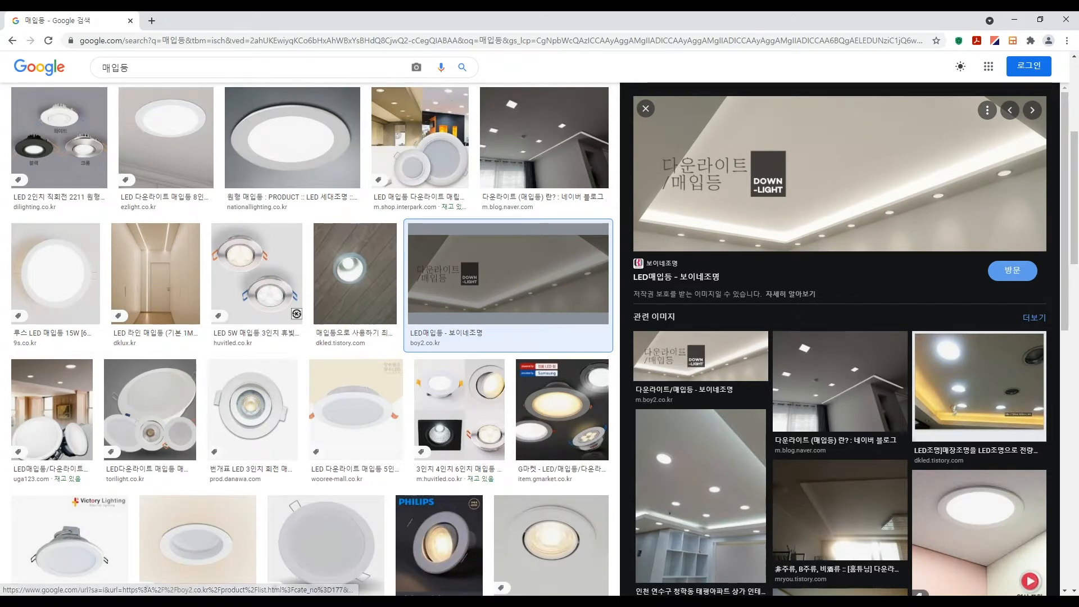
left_click(409, 602)
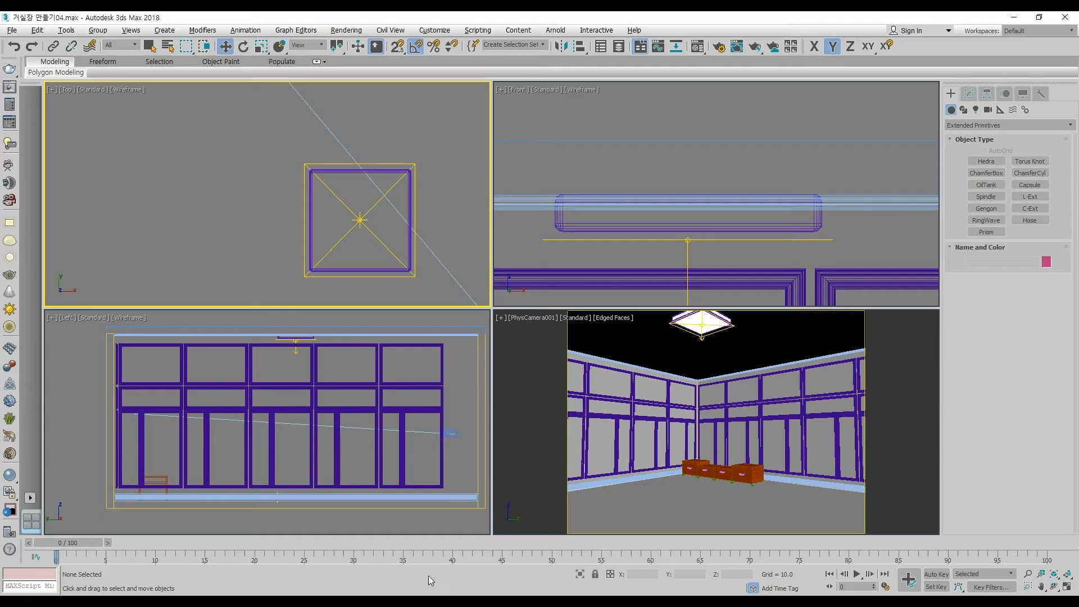
left_click(980, 126)
left_click(971, 136)
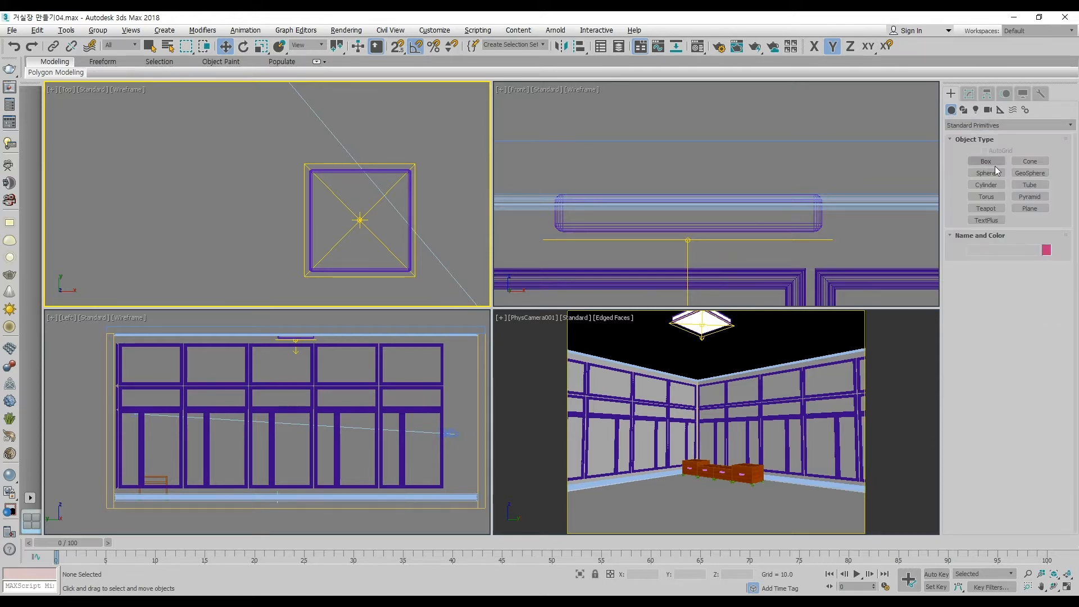
left_click(1017, 186)
left_click_drag(191, 200, 200, 221)
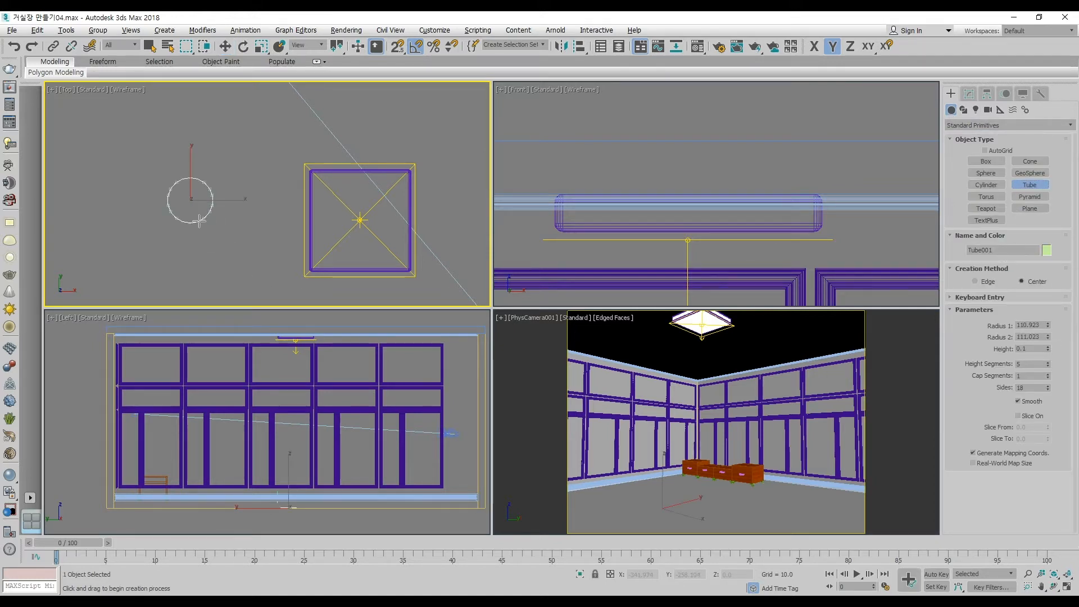
left_click(198, 219)
left_click(196, 193)
key("w")
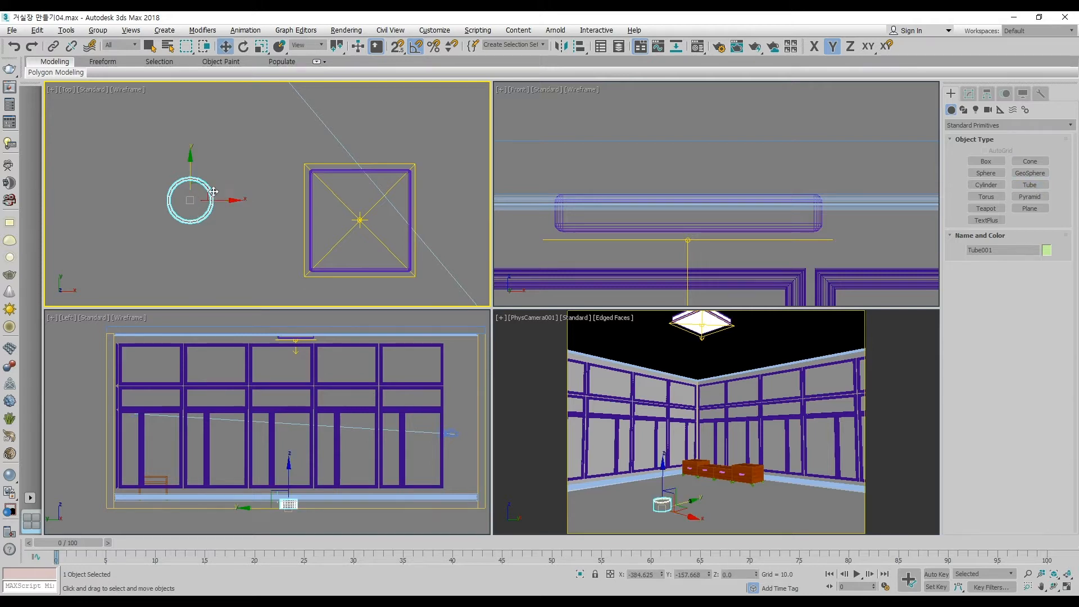
Move the tube along X to outside the room, switch the camera viewport to Perspective and frame the tube there
scroll(214, 191, "down", 8)
left_click_drag(233, 192, 352, 189)
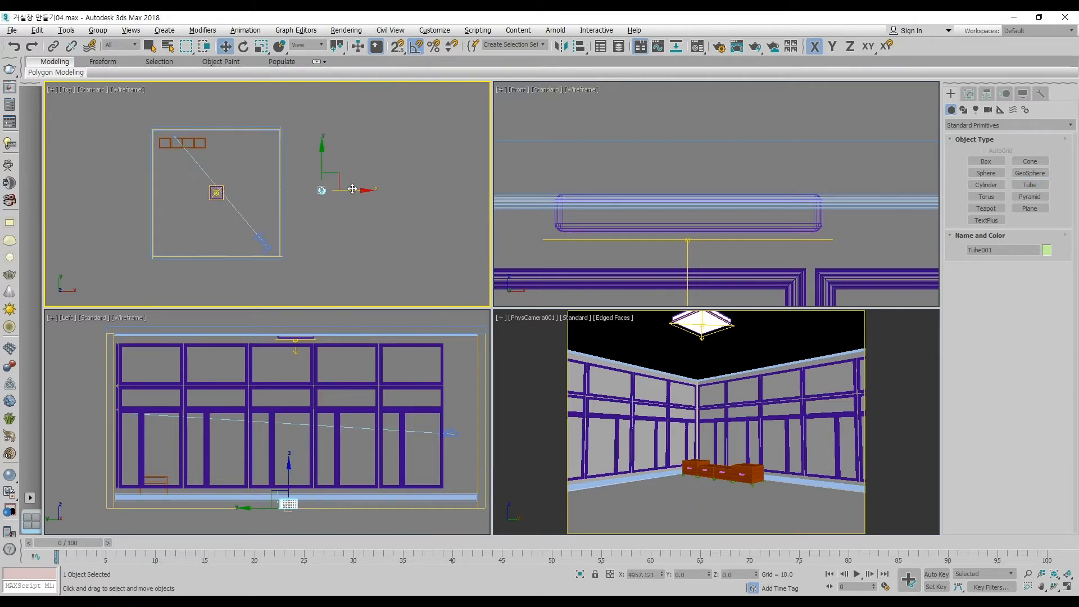
key("z")
right_click(757, 437)
key("p")
key("z")
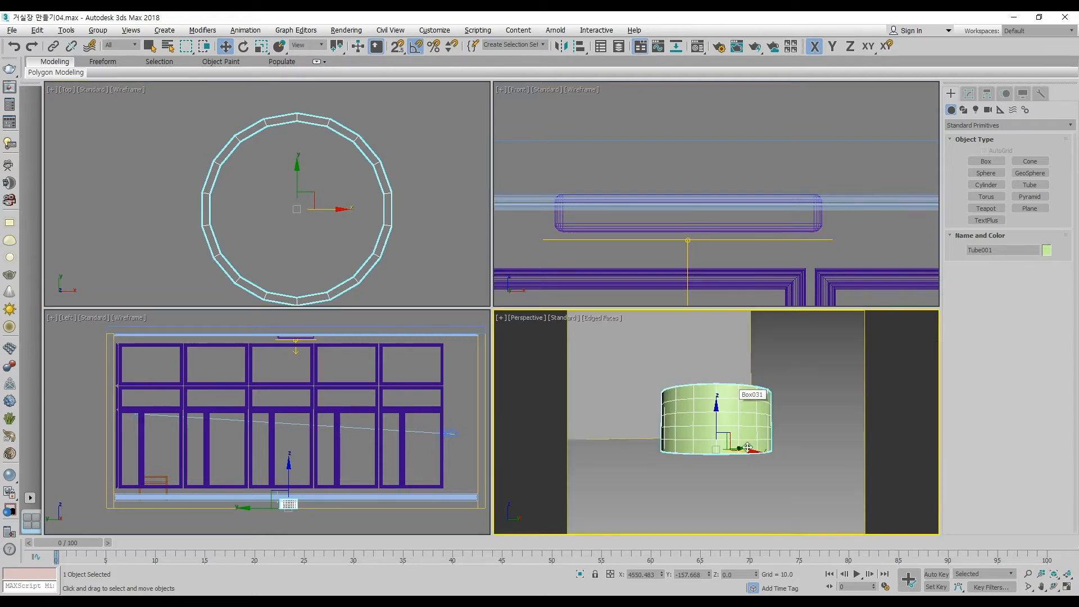
Set the tube's Radius 1 to 30, Radius 2 to 50 and Height to 5
left_click(968, 94)
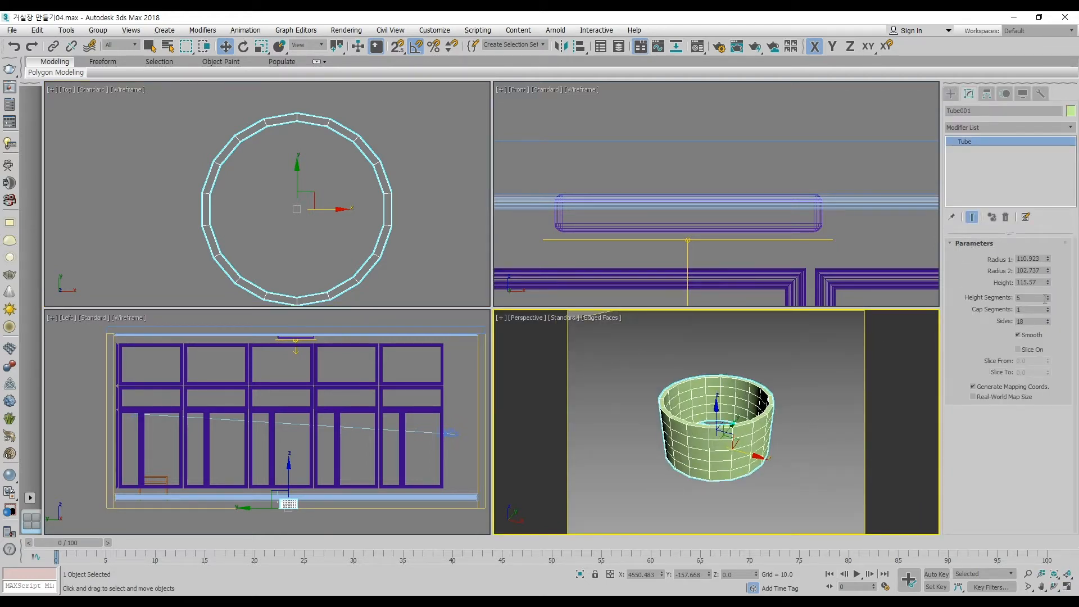
double_click(1038, 259)
type("30")
key("Return")
double_click(1028, 271)
type("50")
key("Return")
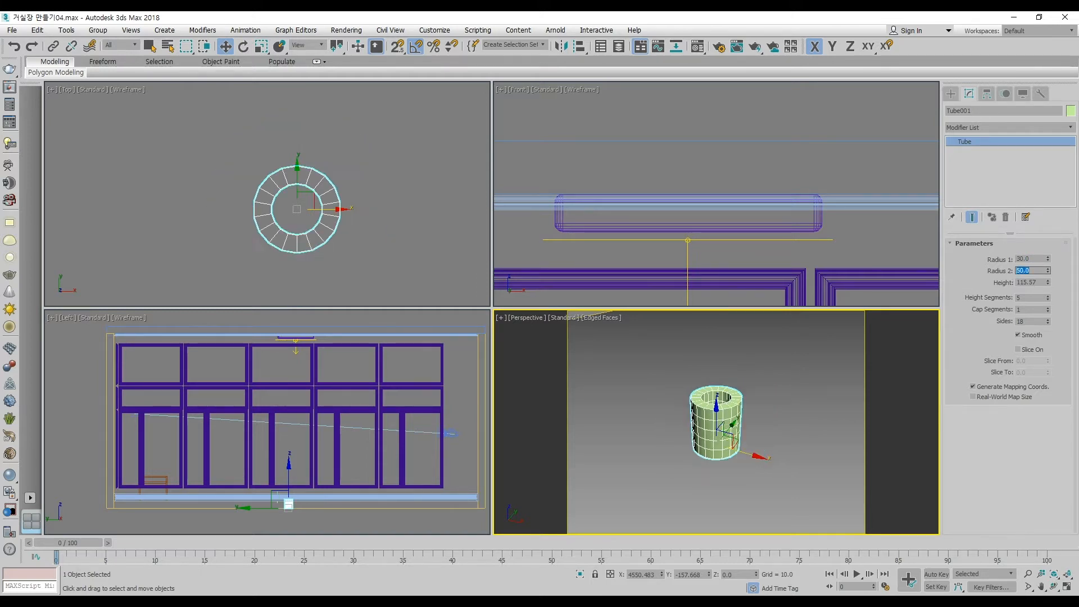
double_click(1043, 282)
type("5")
key("Return")
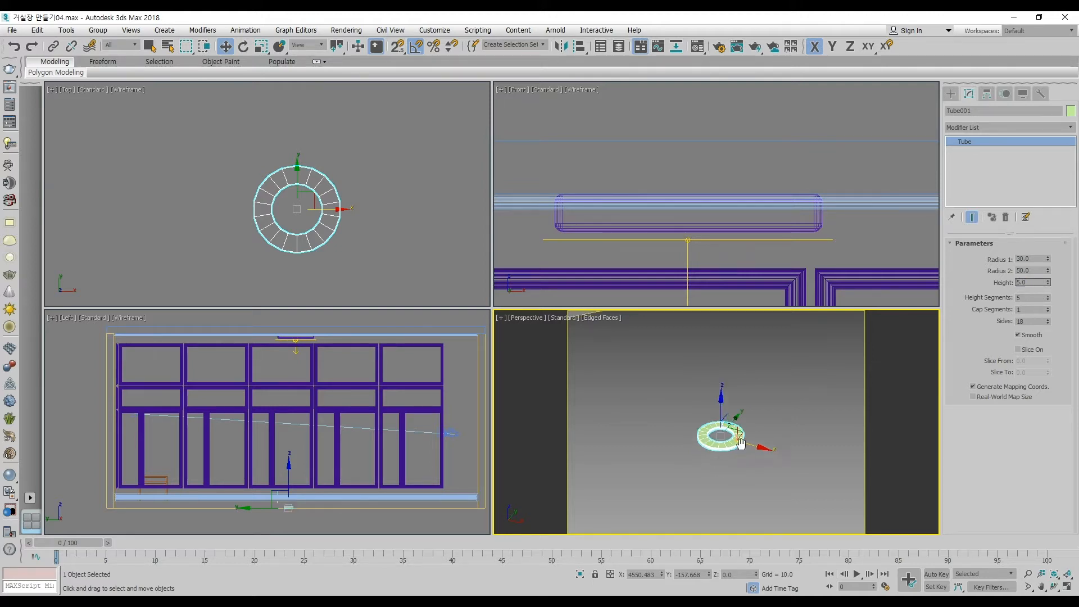
Set the tube's Height Segments to 1 and its Sides to 30
key("z")
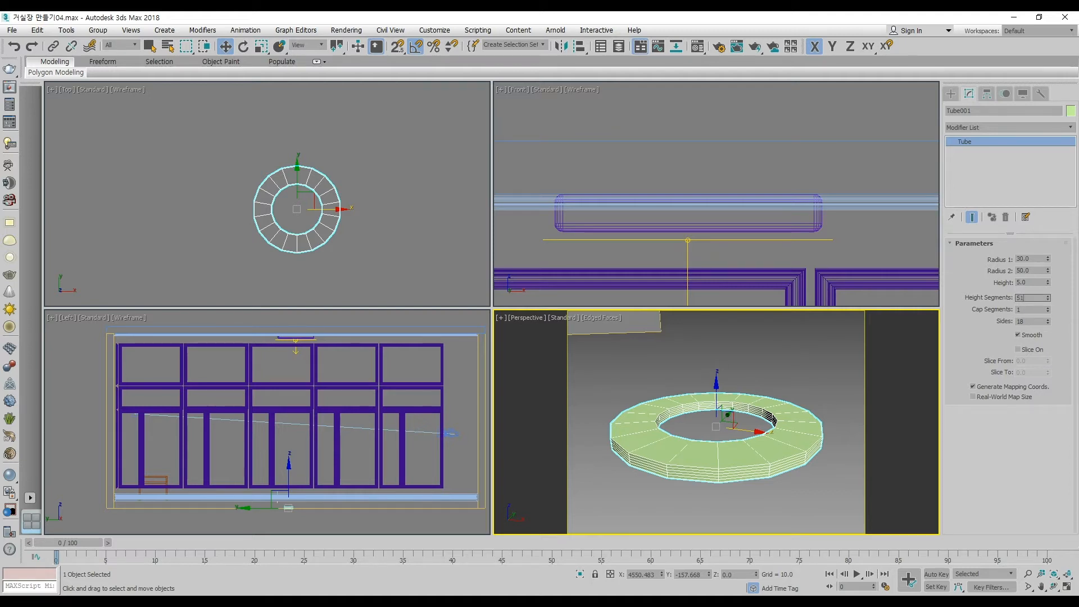
left_click(1019, 298)
type("1")
key("Return")
double_click(1024, 321)
type("30")
key("Return")
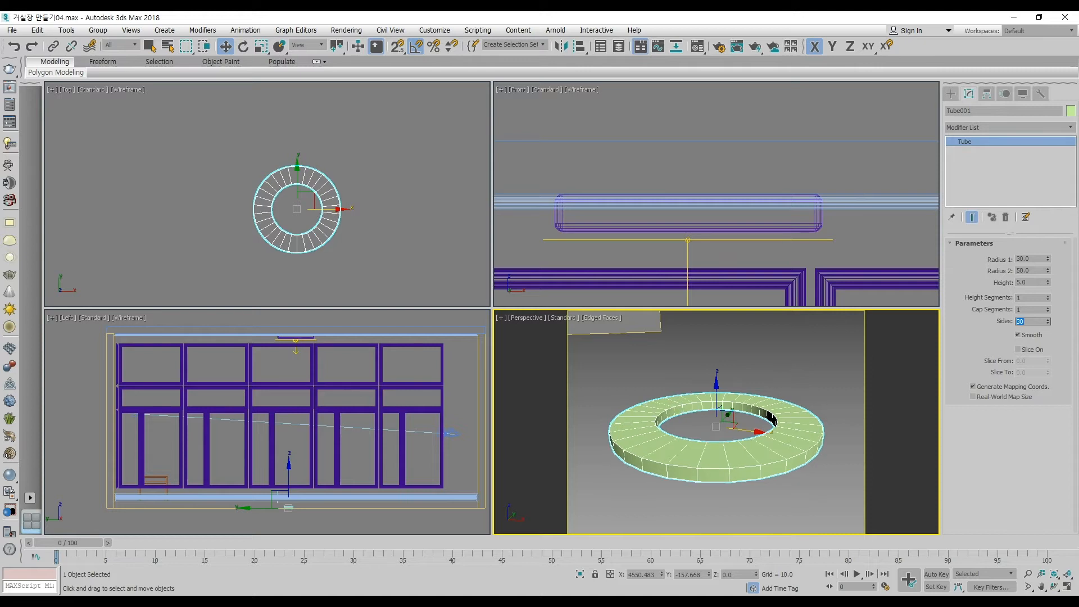
Try a Radius 2 of 25 for the tube, and settle on 20 for a thicker ring
middle_click_drag(736, 420, 741, 470, "alt")
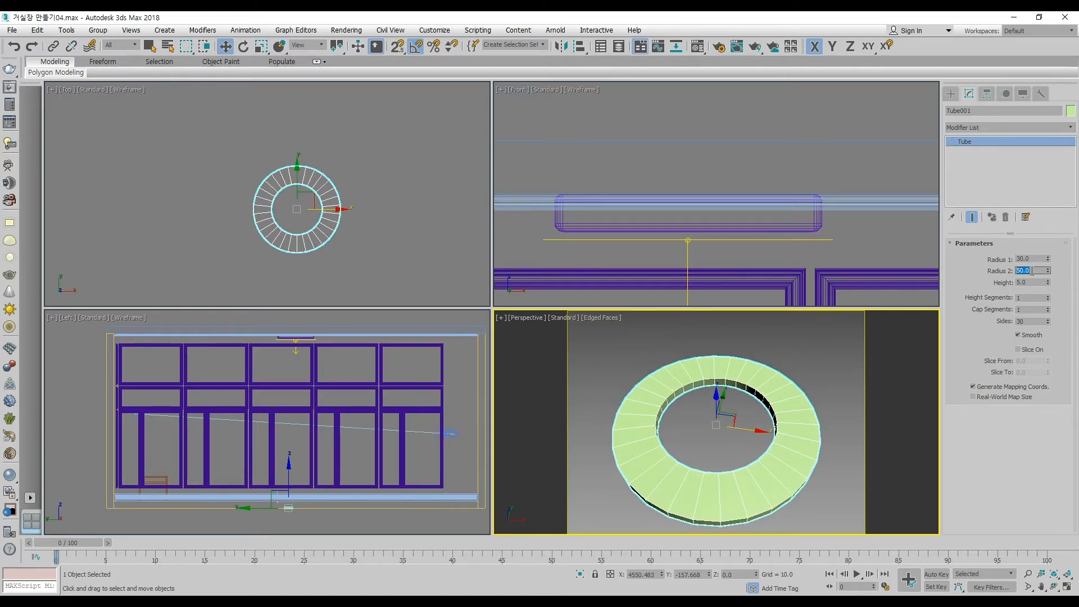
type("25")
key("Return")
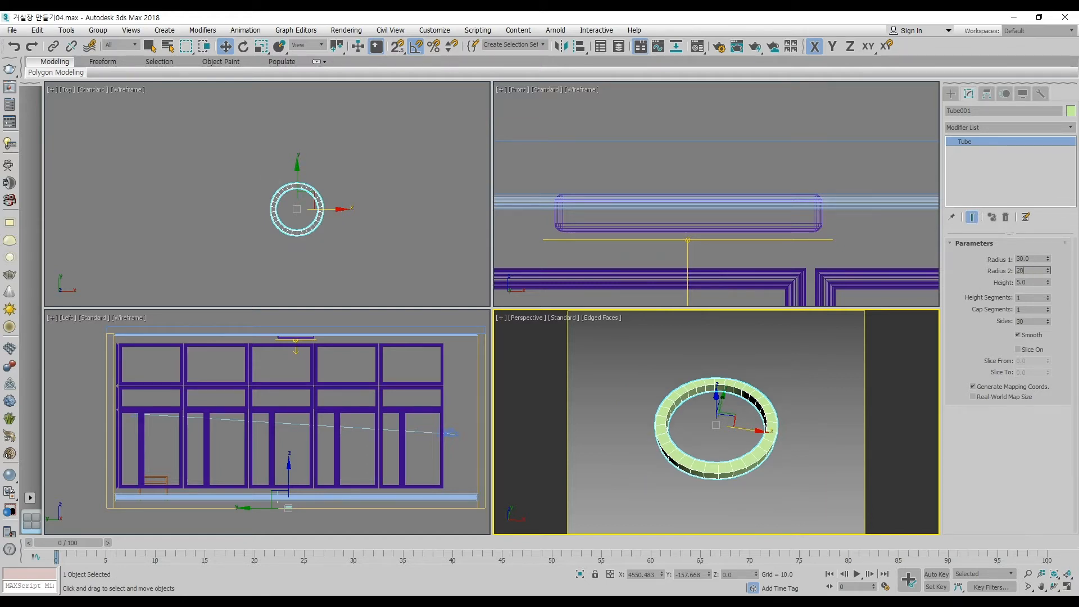
type("20")
key("Return")
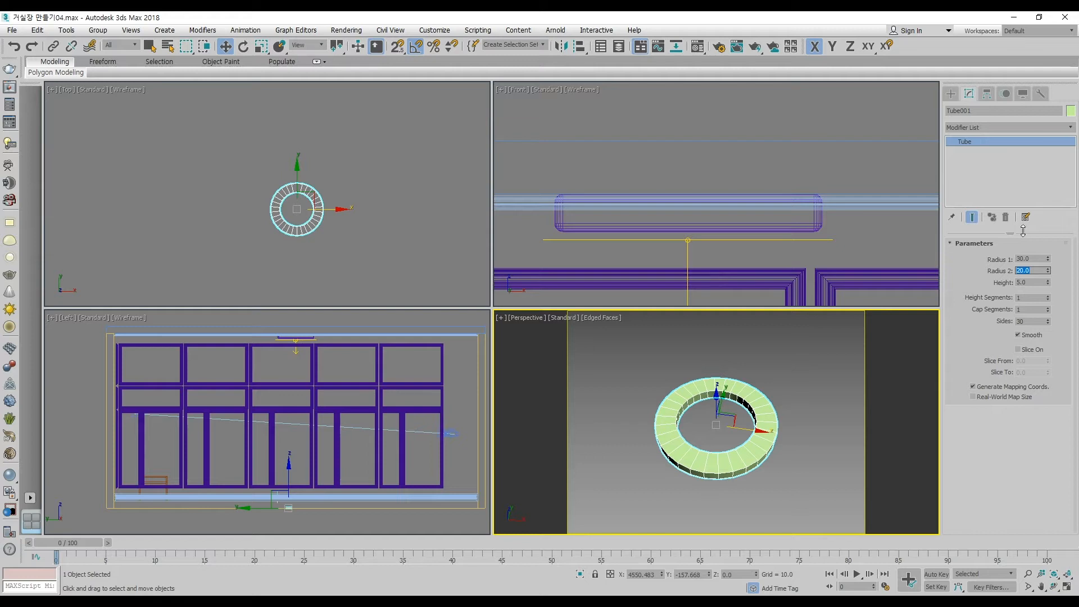
Create a cylinder beside the tube in the Top view with a radius of about 40 and a height of about 31
left_click(950, 94)
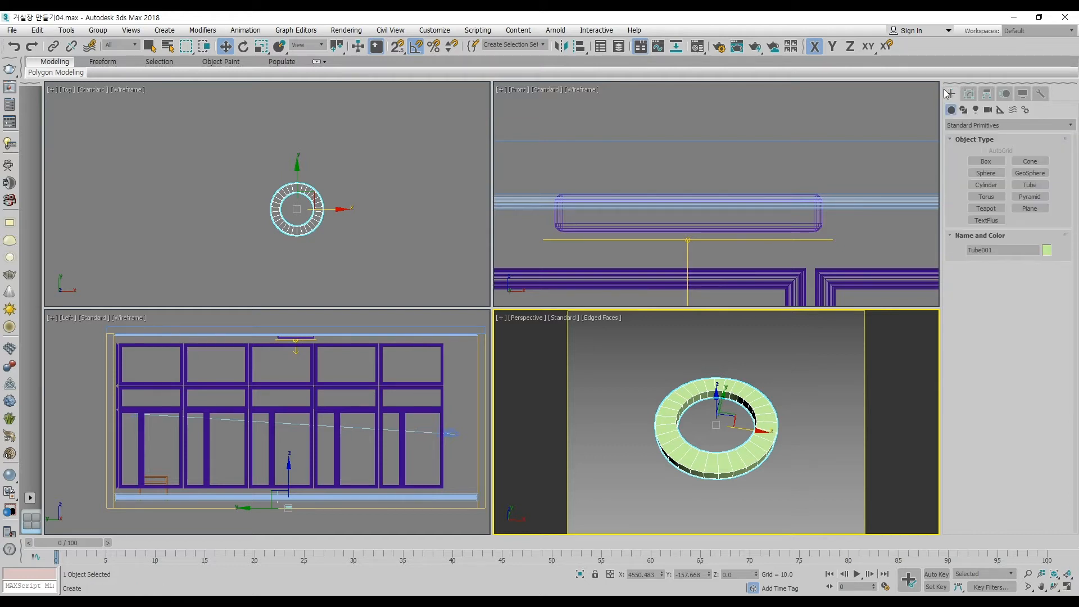
left_click(986, 185)
left_click_drag(361, 207, 375, 240)
left_click(374, 209)
right_click(379, 224)
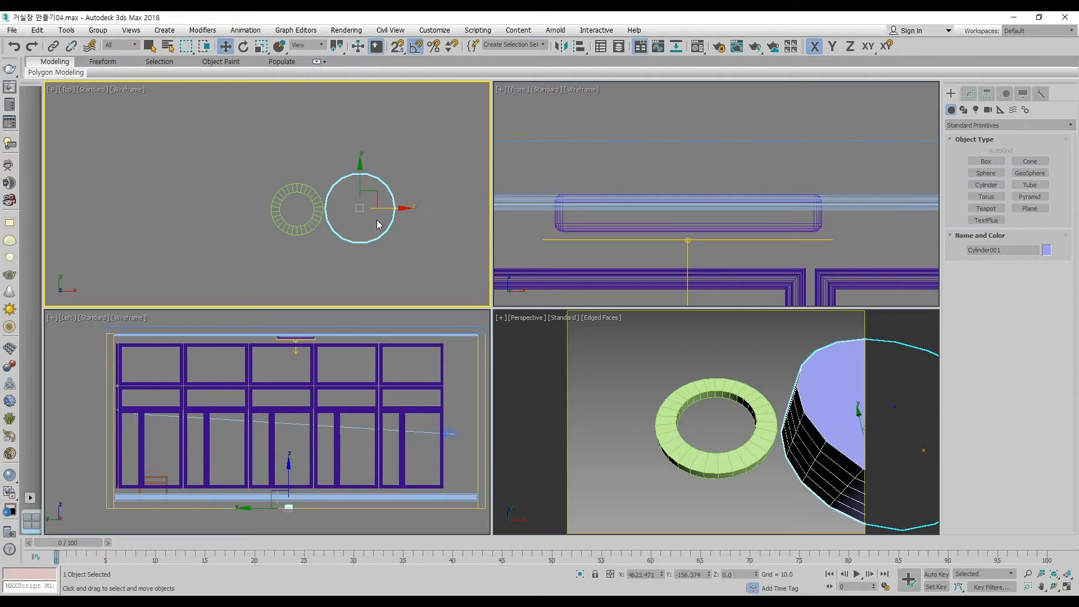
Check the tube's radii for comparison, and set the cylinder's Radius to 27 and Height to 2
left_click(969, 94)
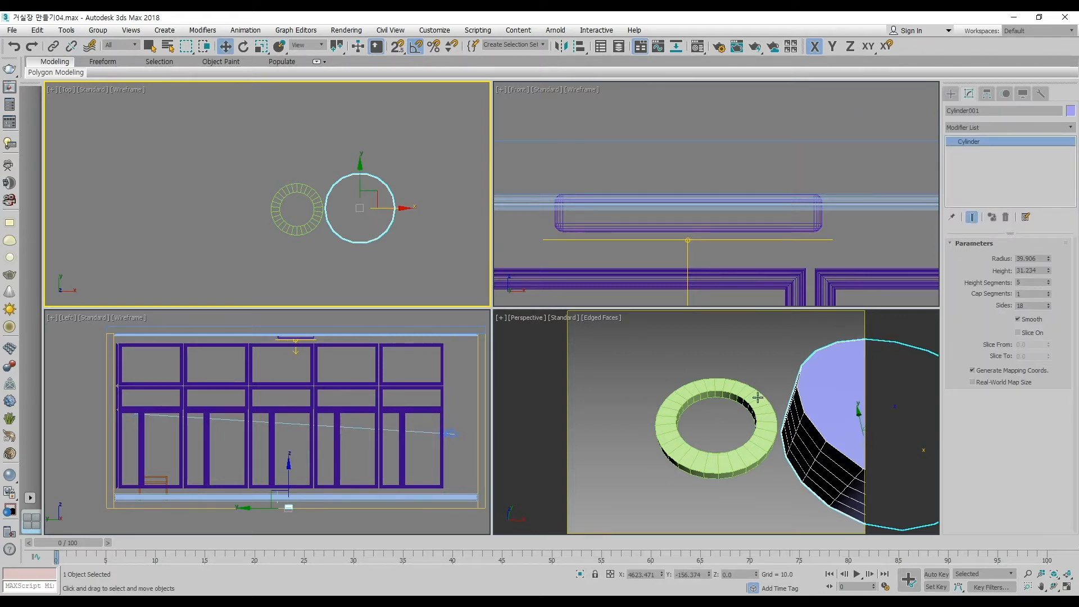
left_click(760, 396)
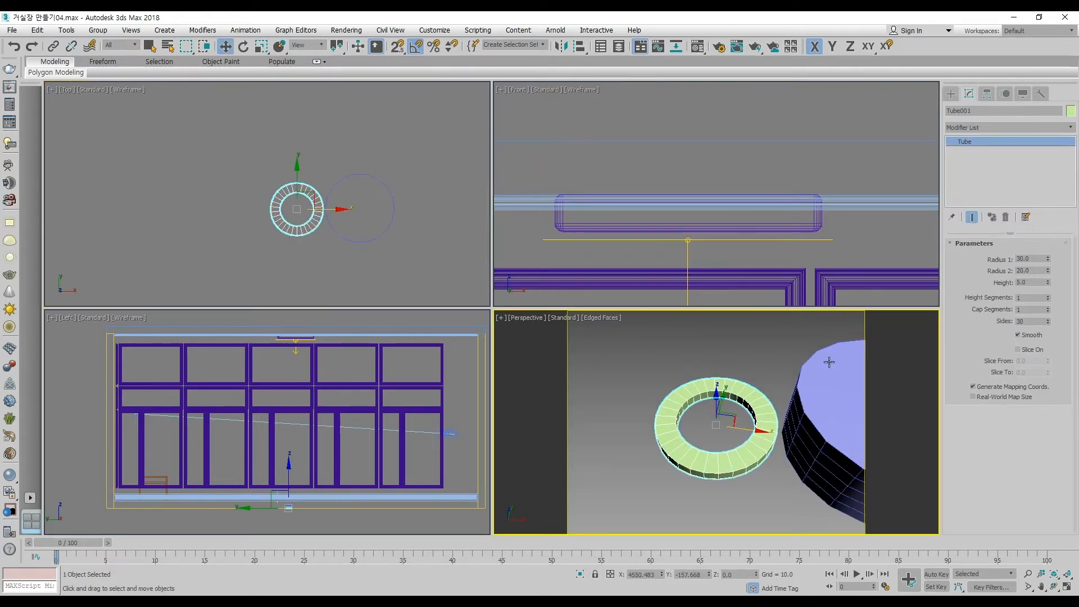
left_click(804, 403)
double_click(1040, 257)
type("27")
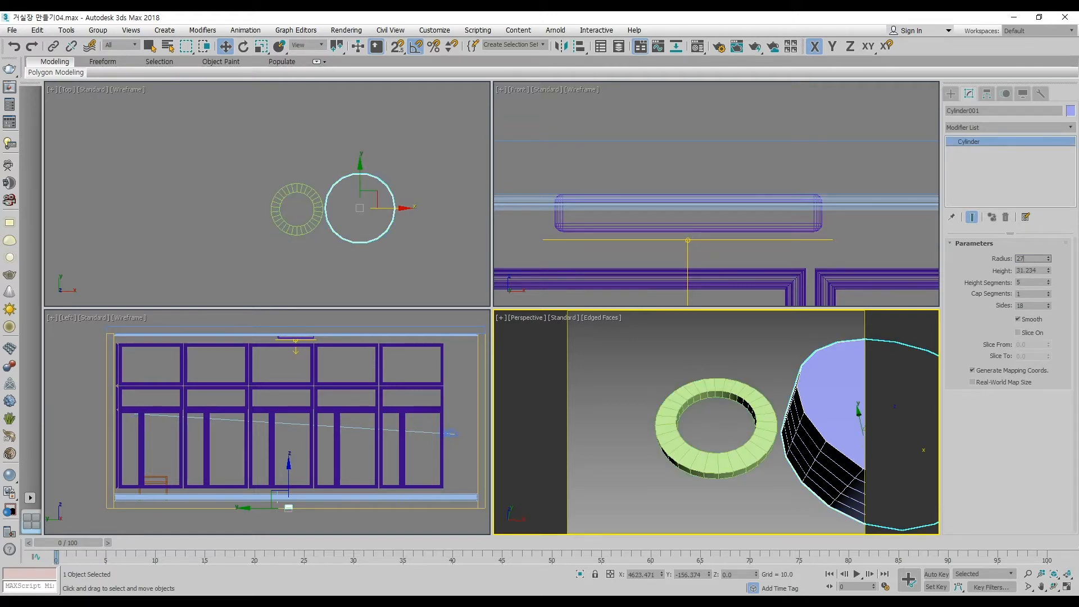
key("Return")
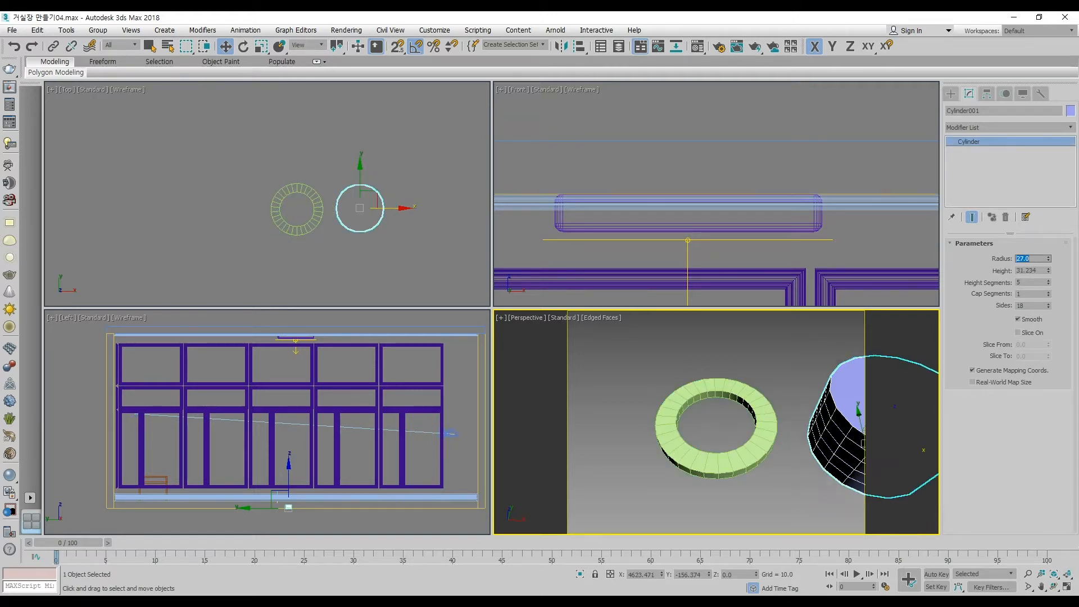
double_click(1037, 271)
type("2")
key("Return")
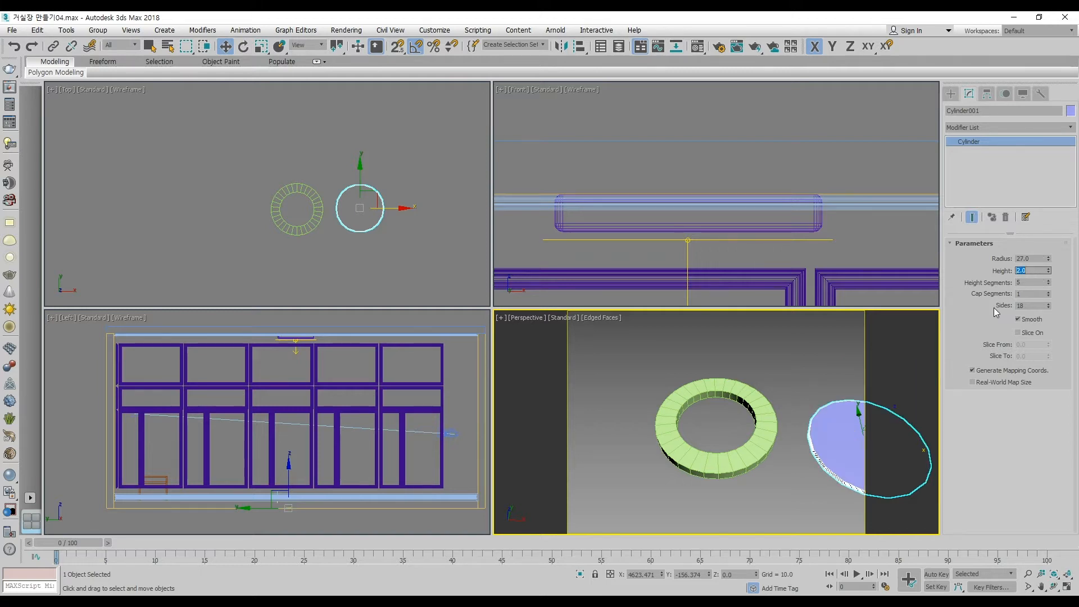
Align the cylinder to the tube center to center on the X, Y and Z positions
middle_click_drag(794, 470, 763, 473)
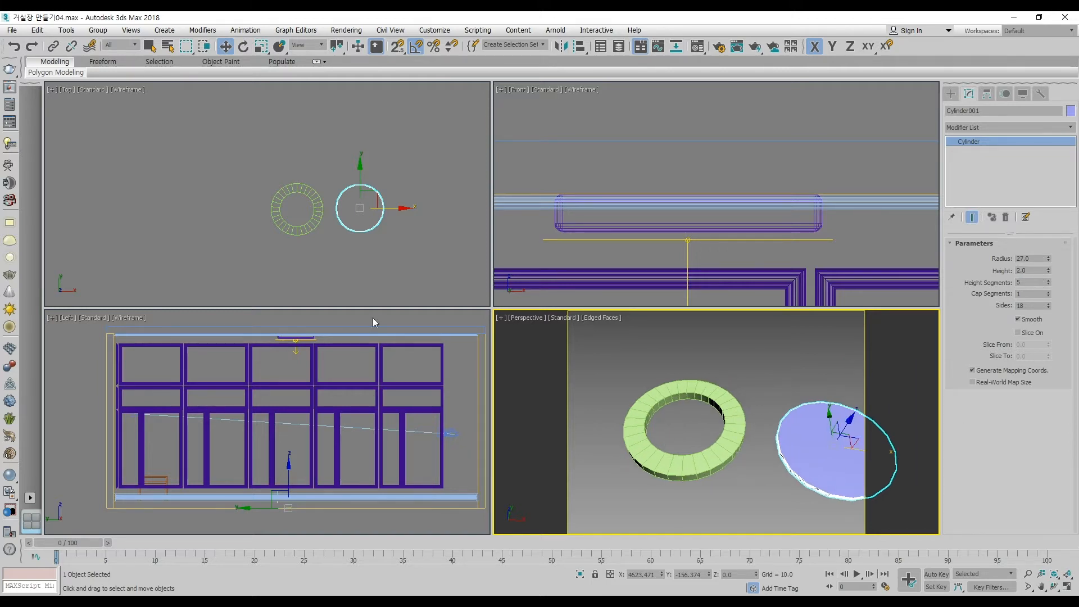
right_click(307, 231)
key("alt+a")
left_click(307, 231)
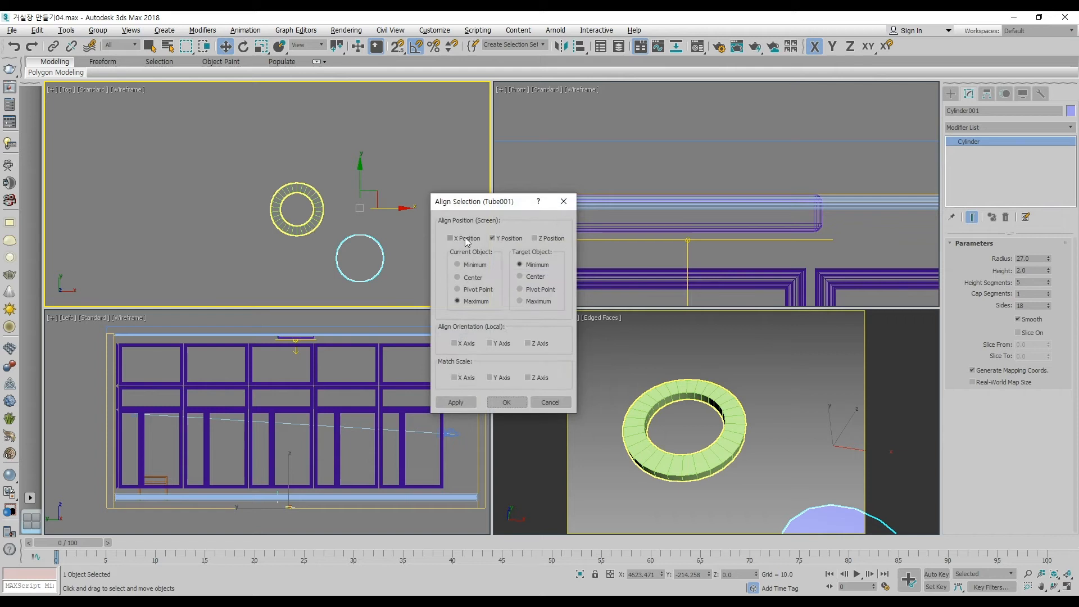
left_click(466, 238)
left_click(545, 238)
left_click(520, 276)
left_click(457, 277)
left_click(506, 402)
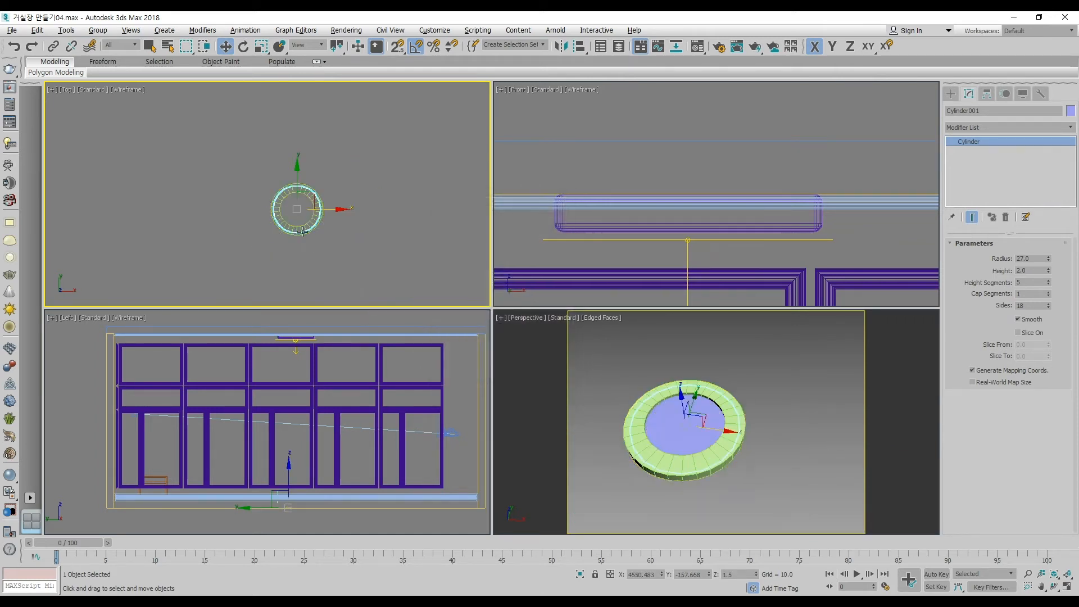
Set the cylinder's Radius to 25 and Height Segments to 1, checking its fit inside the tube in wireframe
middle_click_drag(709, 465, 723, 458)
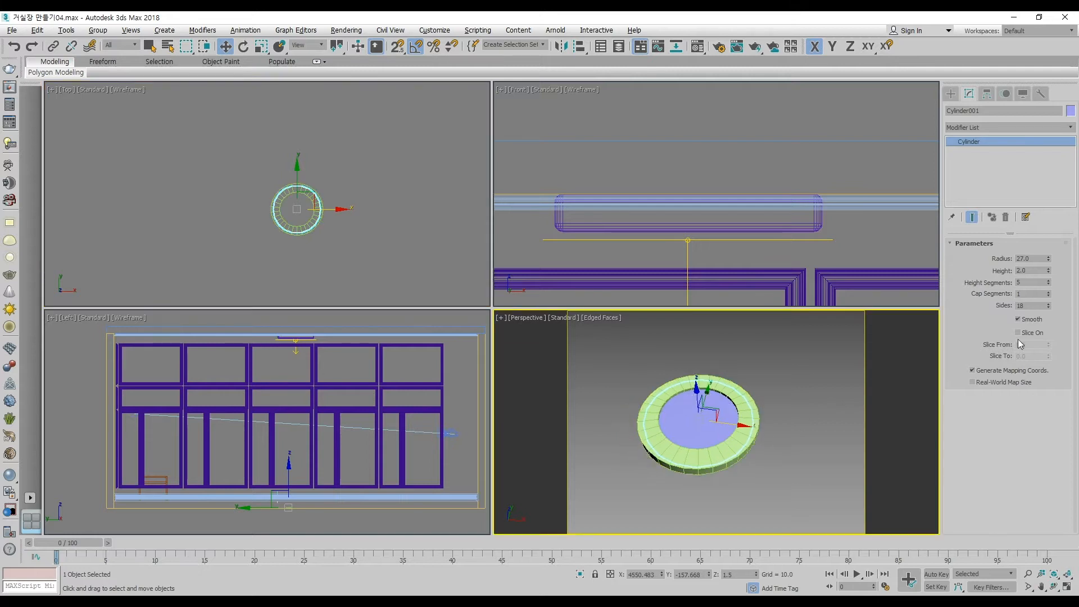
double_click(1035, 261)
key("Return")
middle_click_drag(724, 456, 750, 404, "alt")
key("F3")
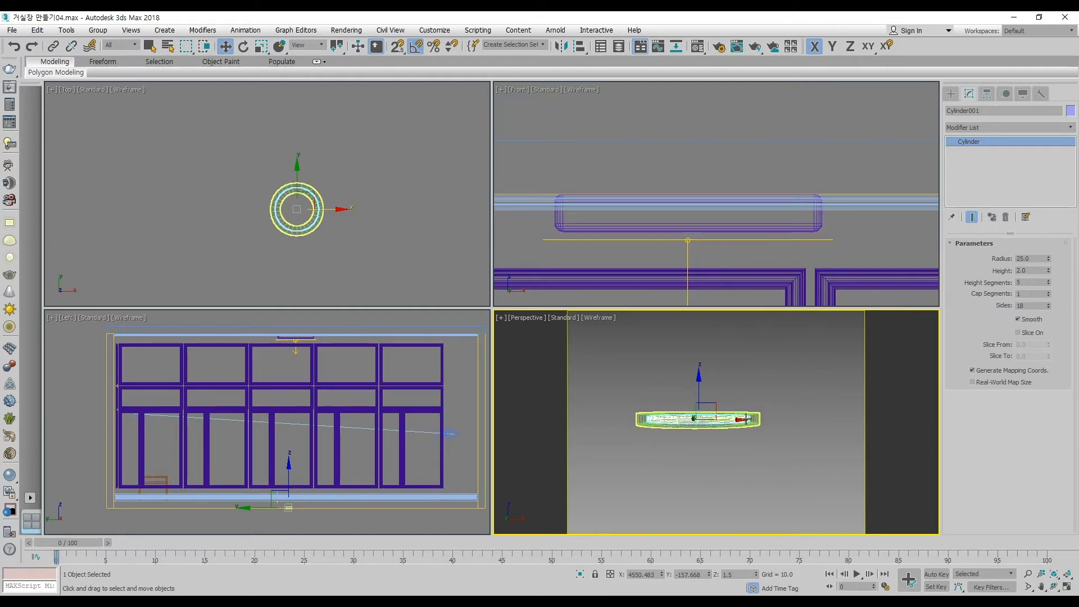
scroll(745, 419, "up", 5)
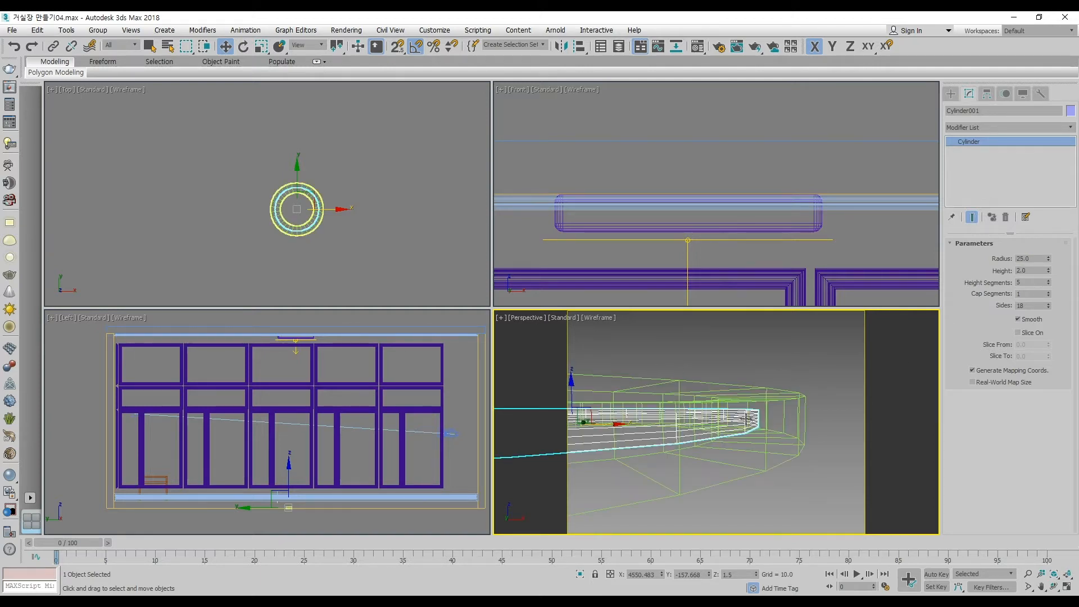
right_click(1049, 284)
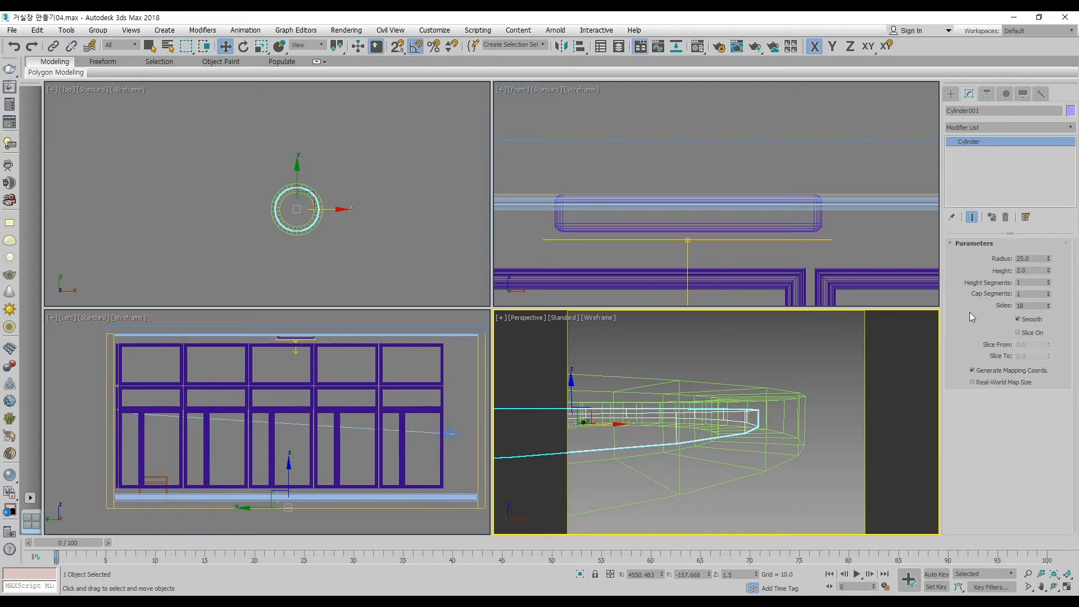
mouse_move(729, 425)
middle_mouse_down("alt")
mouse_move(785, 489)
mouse_move(766, 451)
middle_mouse_up("alt")
key("F3")
scroll(745, 447, "down", 3)
scroll(776, 478, "down", 4)
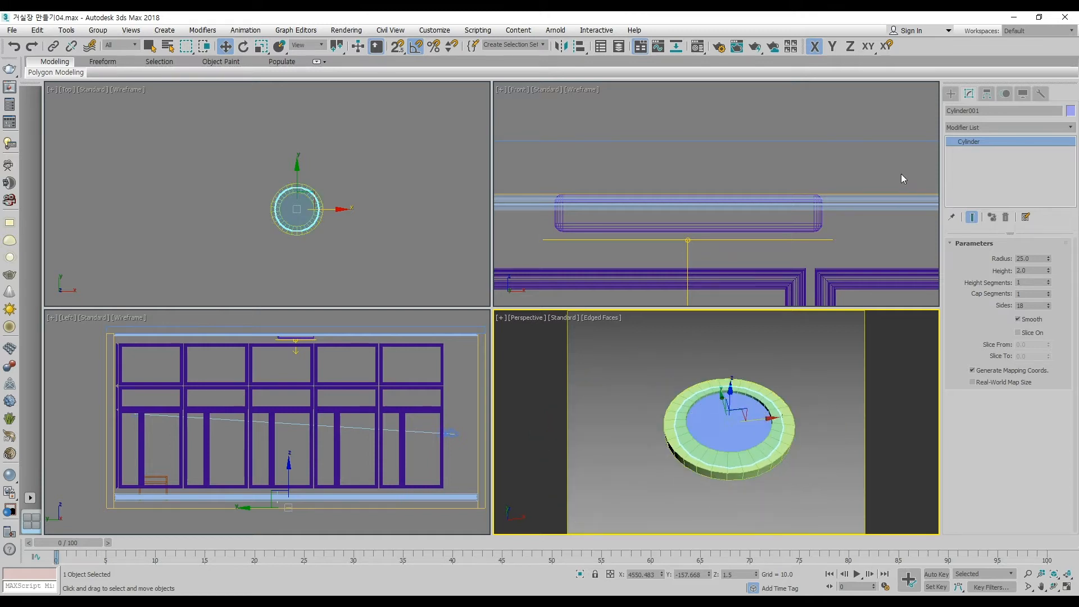
Assign the VRayMtl Material #12 to both the cylinder and the tube, with its Diffuse color changed to near white
left_click(700, 48)
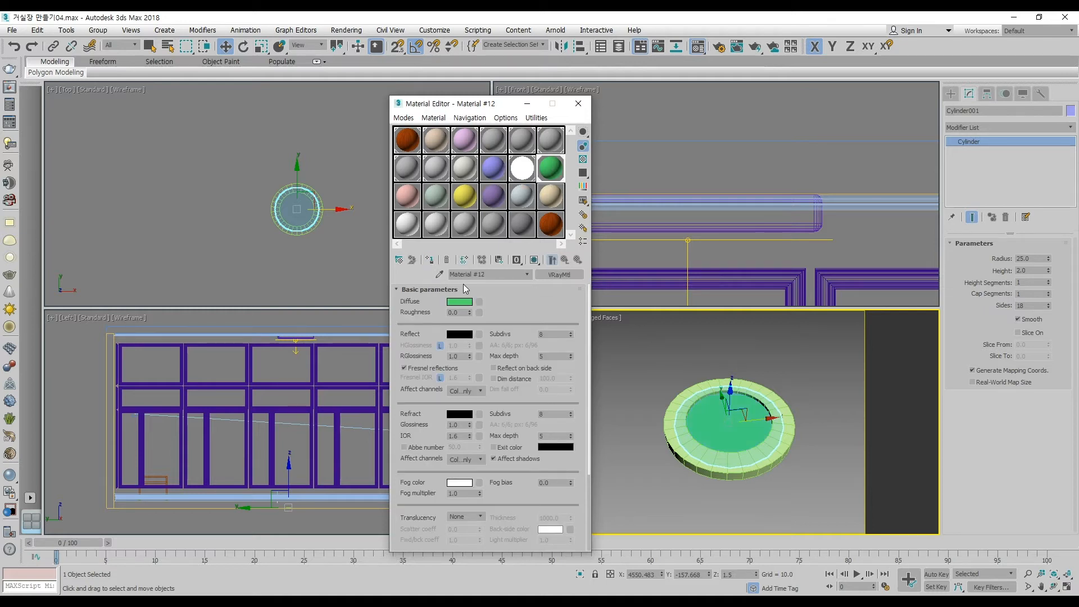
left_click(463, 303)
left_click_drag(285, 150, 330, 165)
left_click(416, 185)
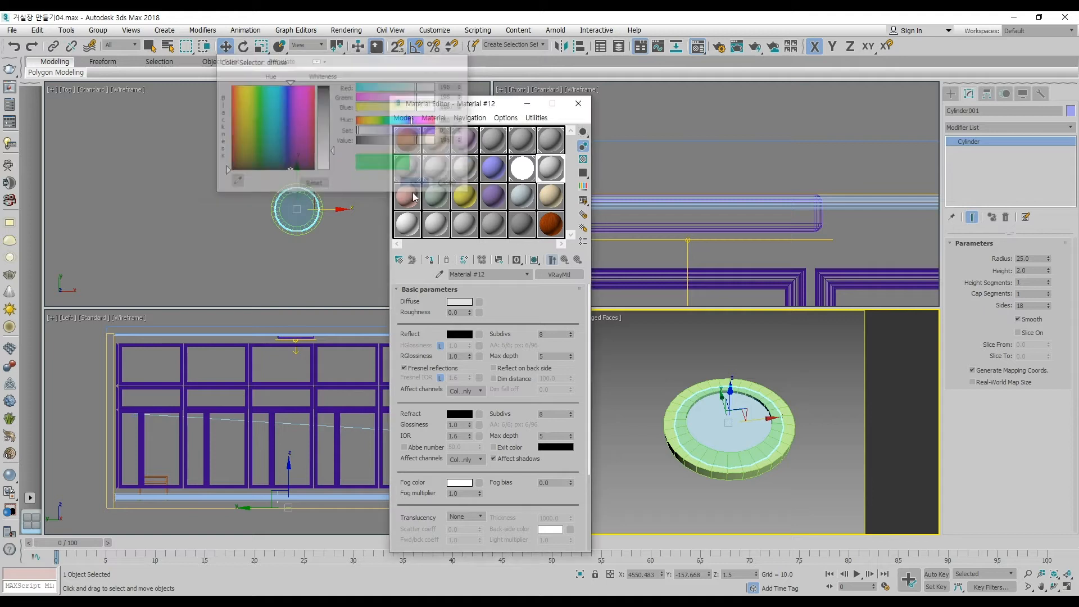
left_click(719, 435)
left_click(785, 427)
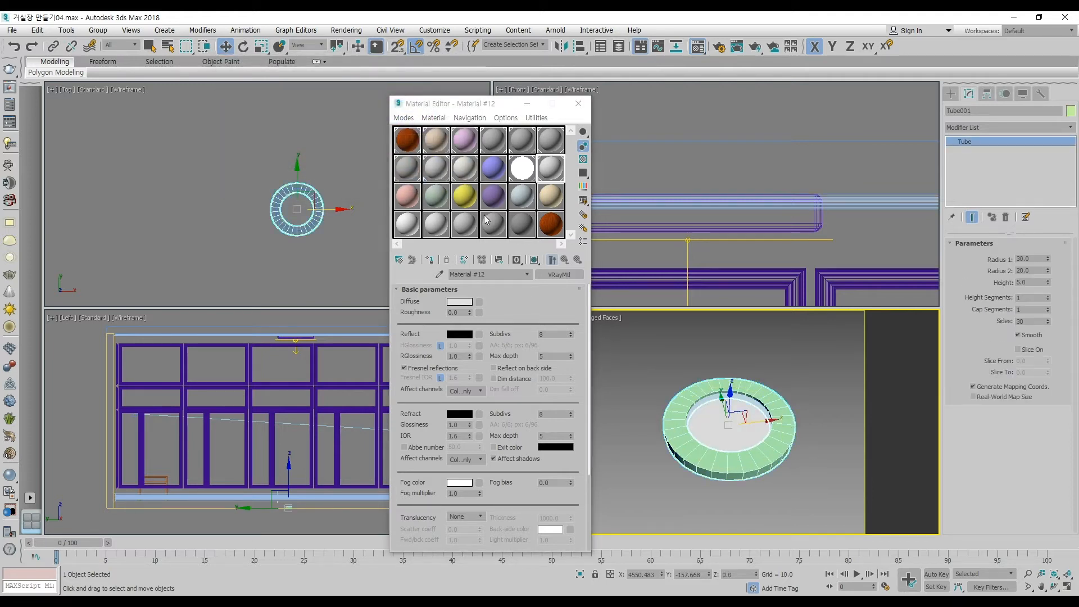
left_click(430, 260)
Clear the selection and open the program's Preferences
left_click(783, 382)
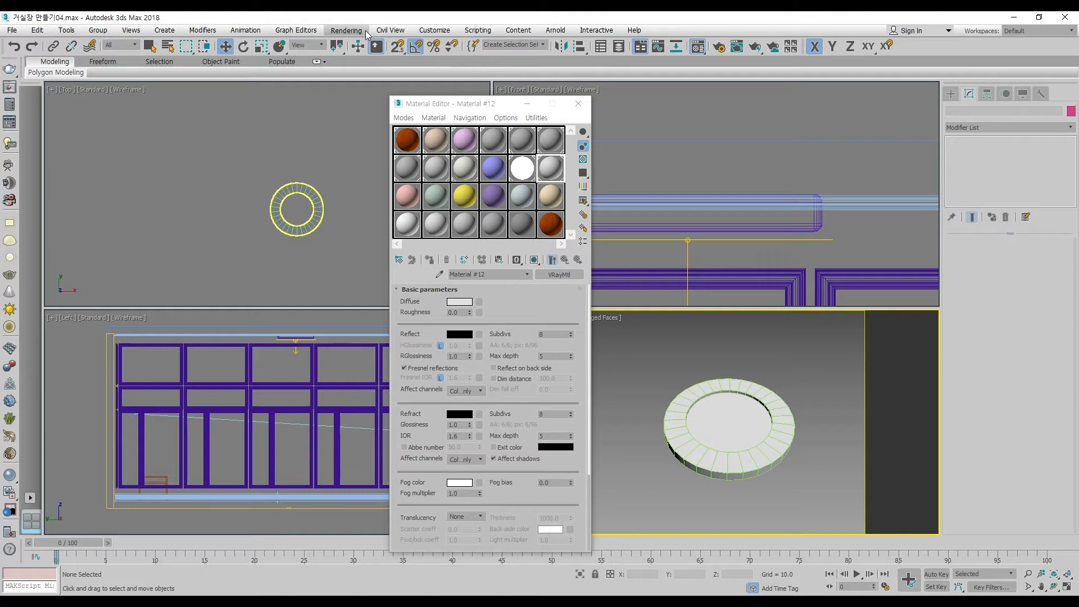
left_click(434, 31)
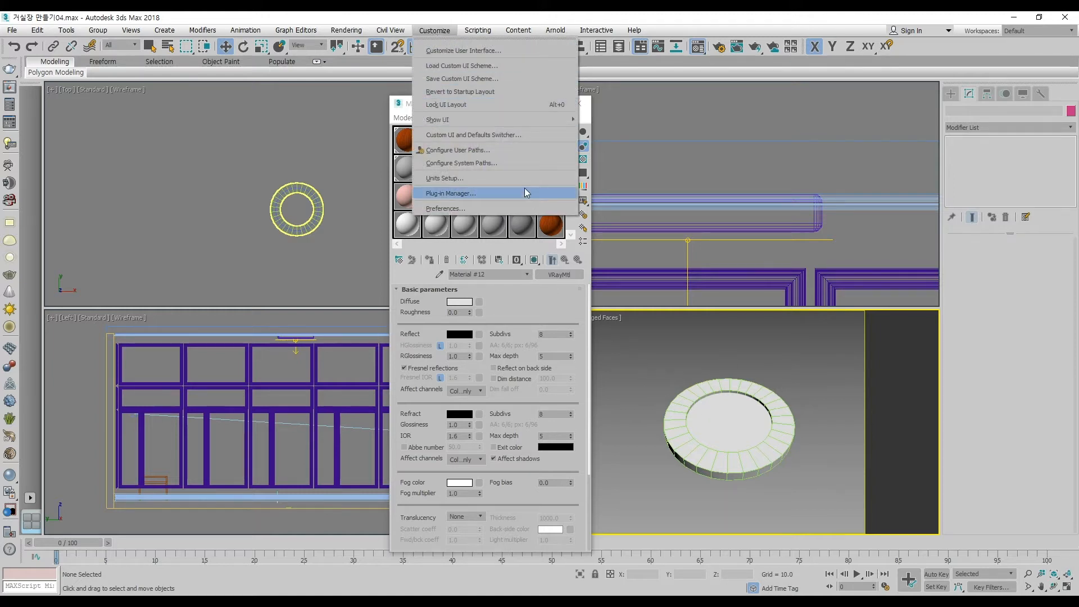
left_click(481, 205)
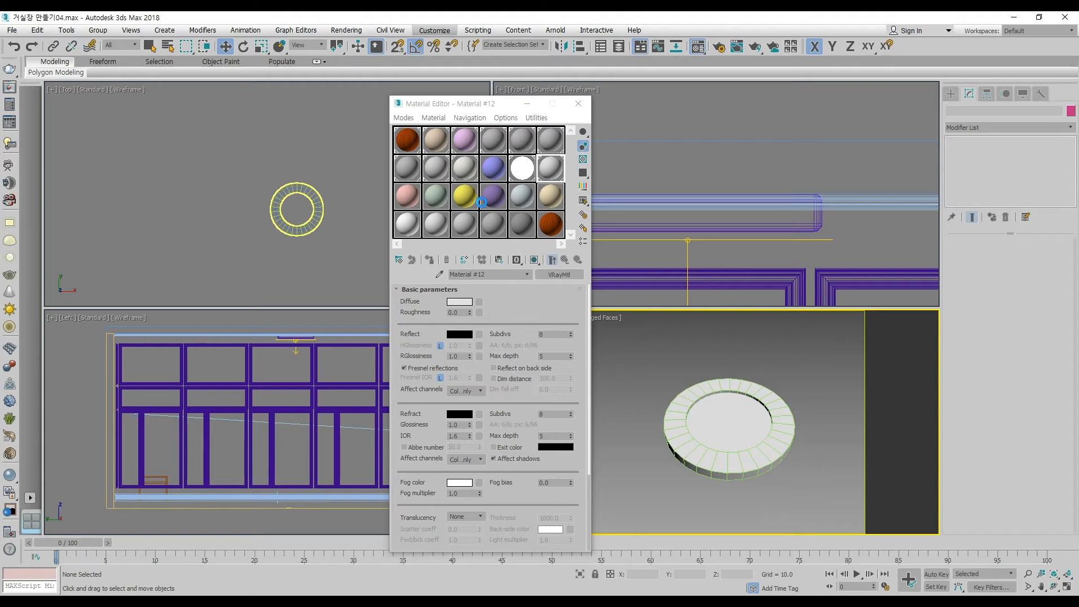
Turn off Selection/Preview Highlights in the viewport preferences
left_click(492, 147)
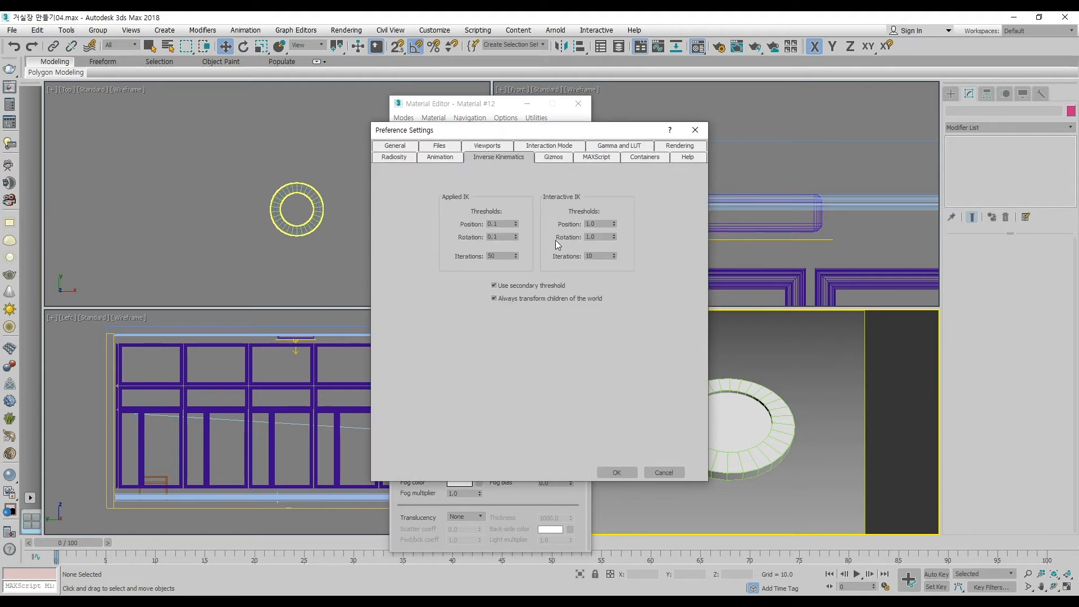
left_click(487, 146)
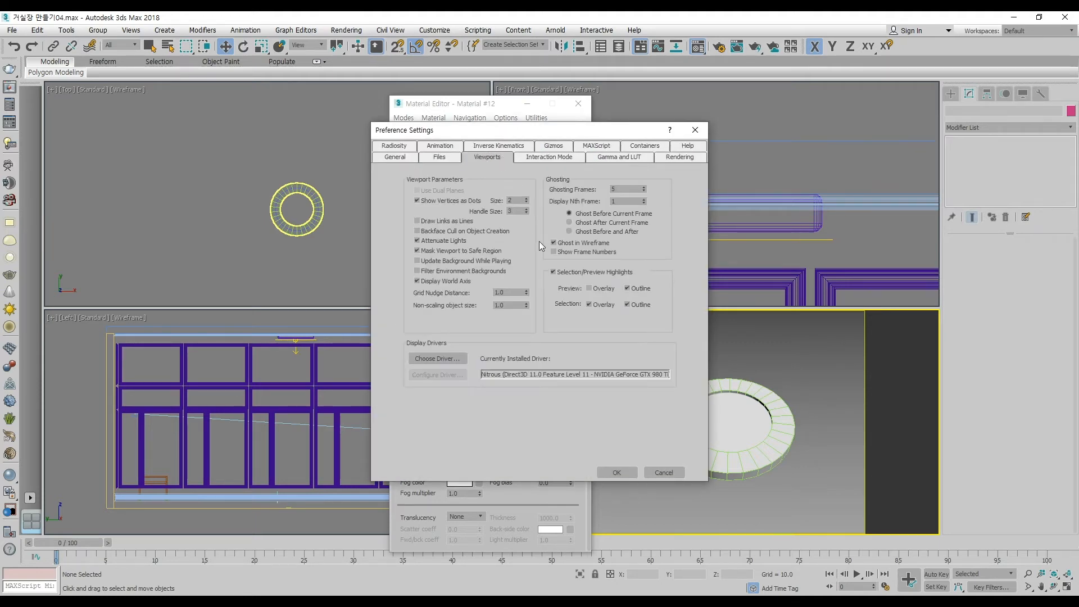
left_click(555, 272)
left_click(617, 472)
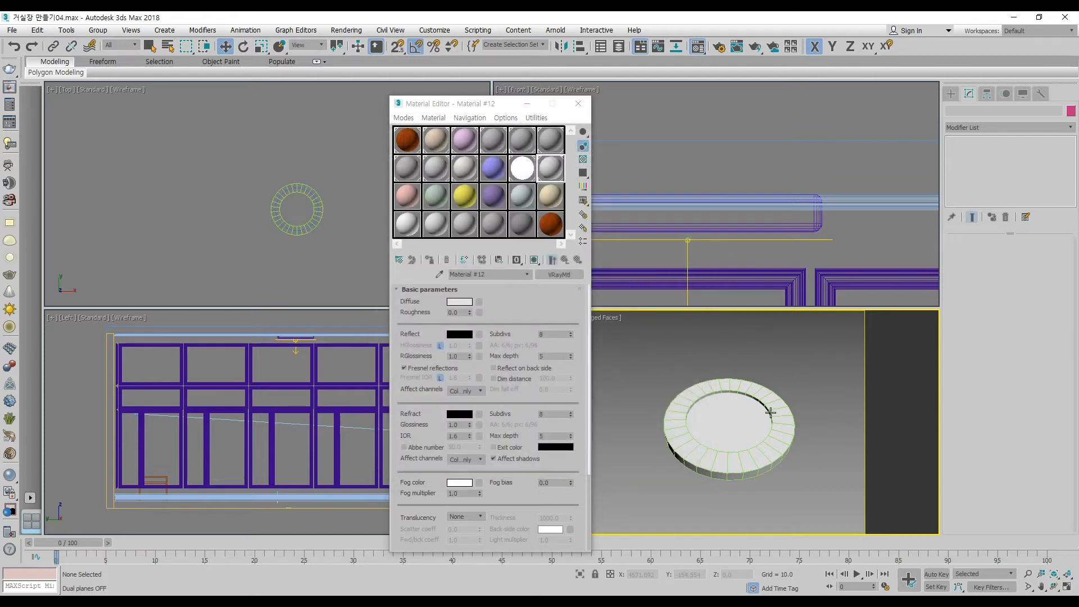
Assign the pink VRayMtl sample to the cylinder disc inside the recessed light's ring
left_click(772, 396)
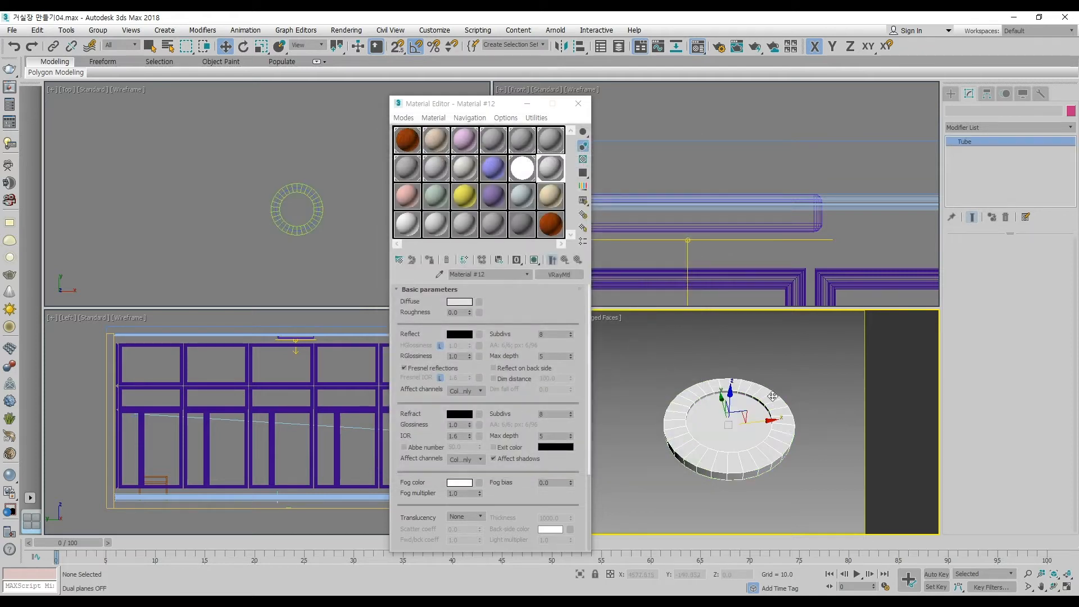
left_click(700, 407)
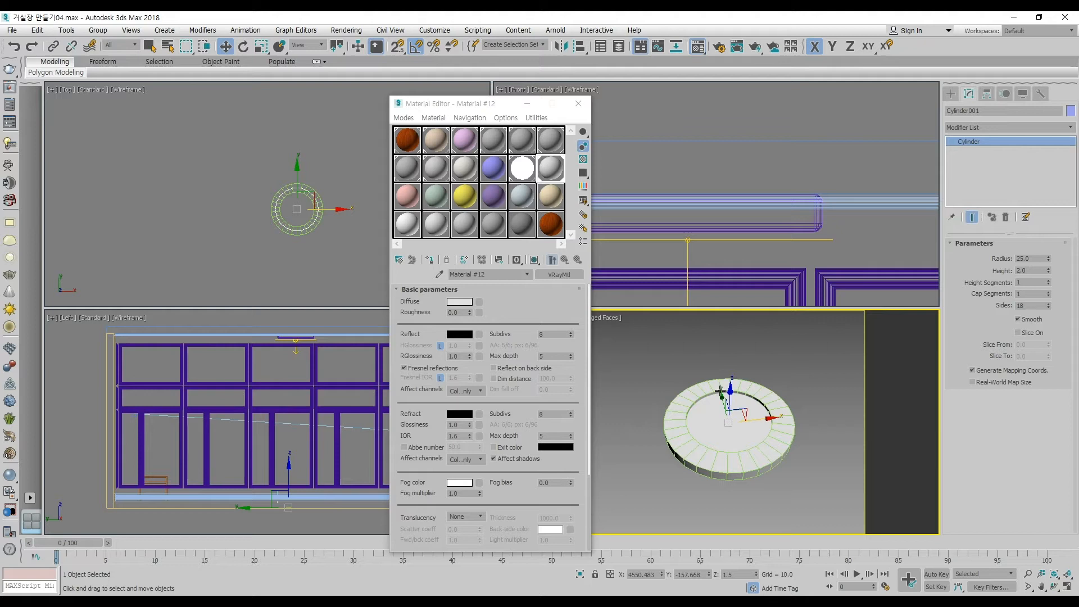
left_click(414, 198)
left_click(429, 259)
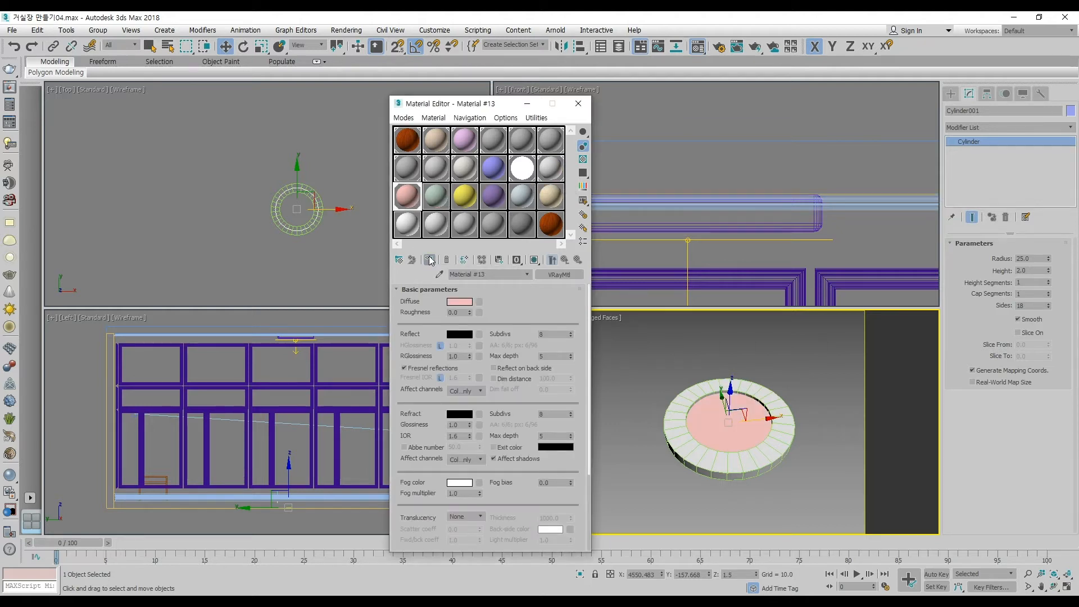
Rename the disc's material as 매입등 조명판
left_click_drag(497, 272, 432, 277)
type("매")
type("입ㄷ")
type(" 조명판")
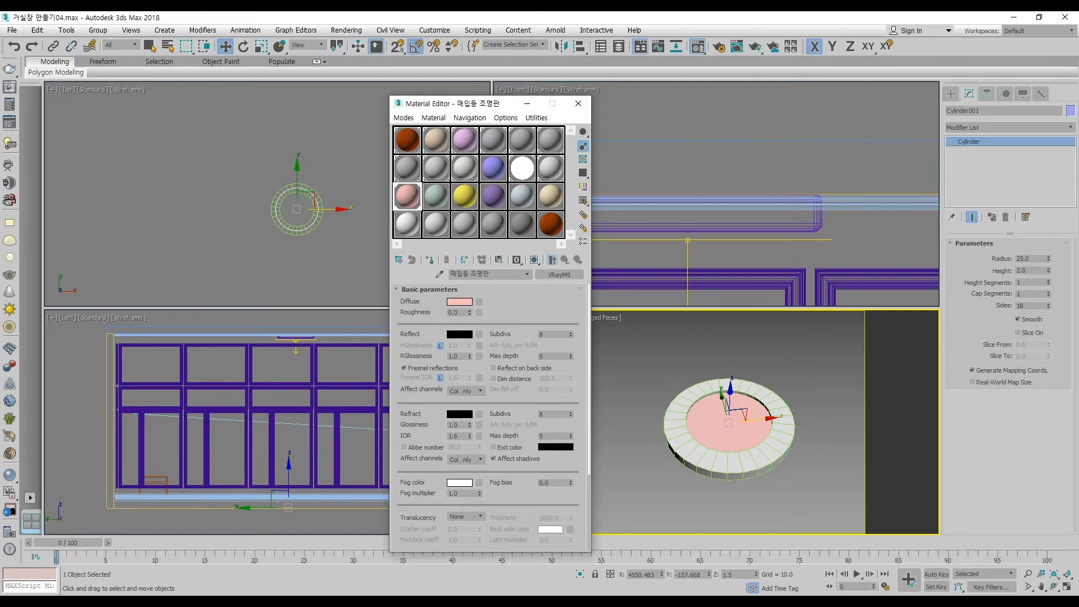
Rename the light grey material of the outer ring as 매입등 테두
left_click(556, 169)
left_click_drag(484, 275, 459, 276)
type("매입등")
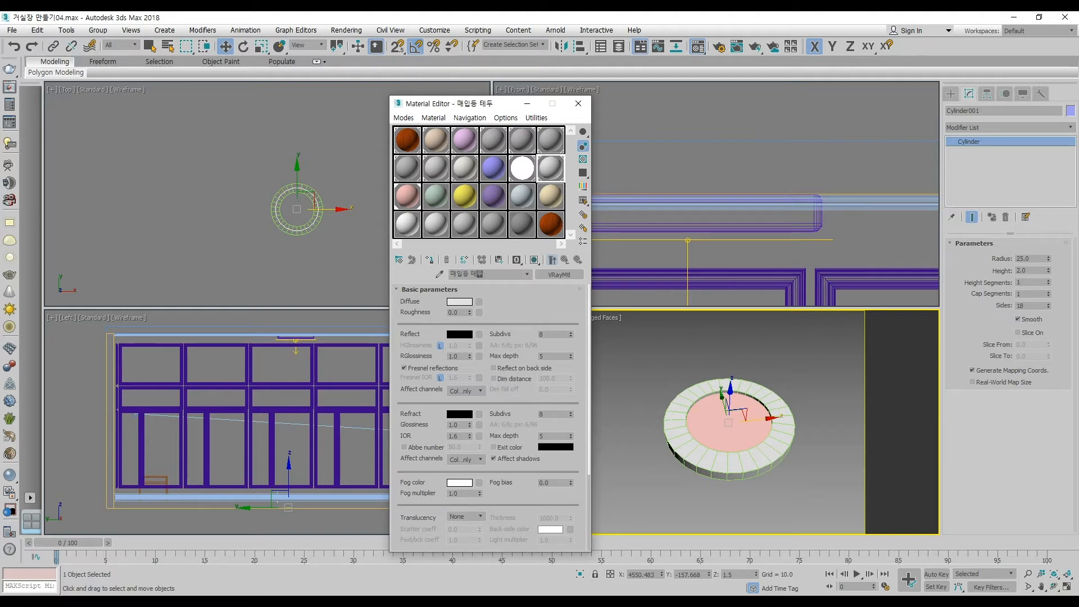
Set the self-illumination of the 매입등 조명판 material to pure white (255, 255, 255) and close the Material Editor
left_click(407, 195)
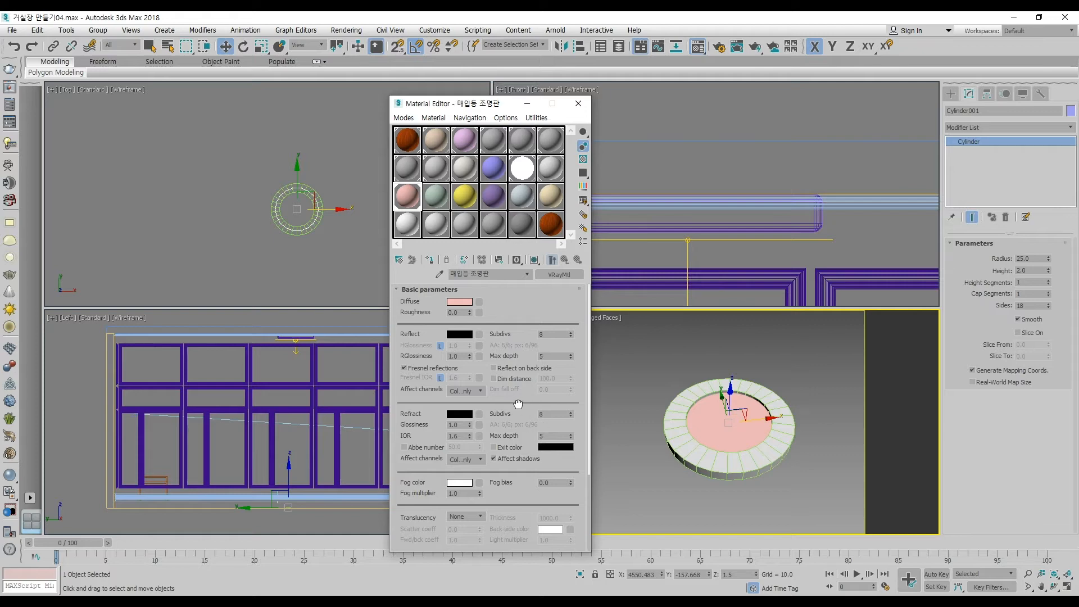
scroll(465, 456, "down", 4)
left_click(460, 451)
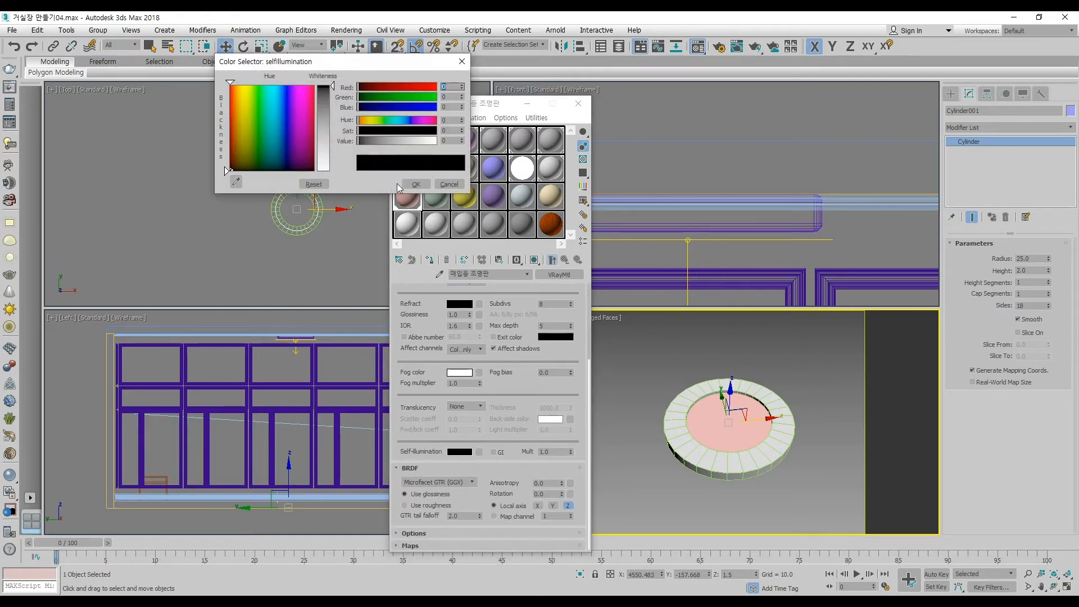
left_click_drag(331, 150, 332, 170)
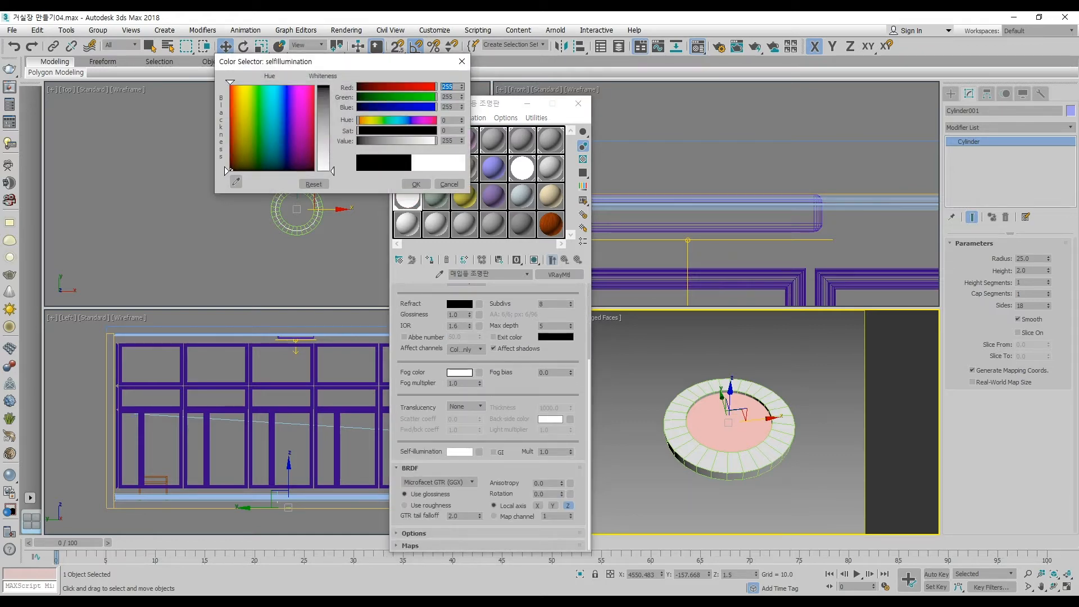
left_click(416, 185)
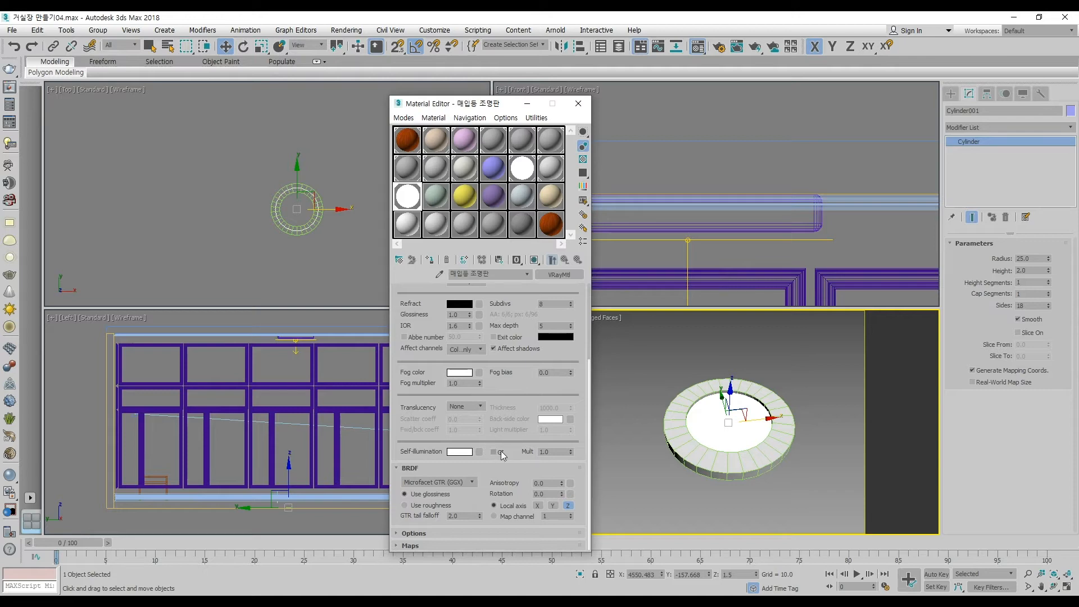
left_click(578, 103)
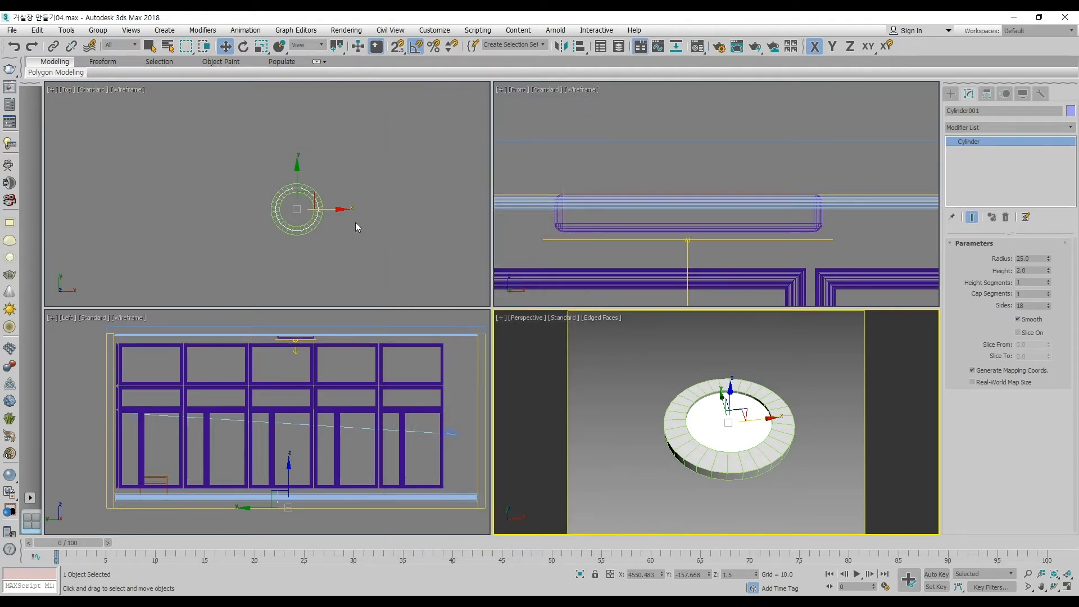
Create a VRayIES light at the centre of the fixture in the Top view, with its target off to the side, and select the target
left_click(952, 95)
left_click(975, 110)
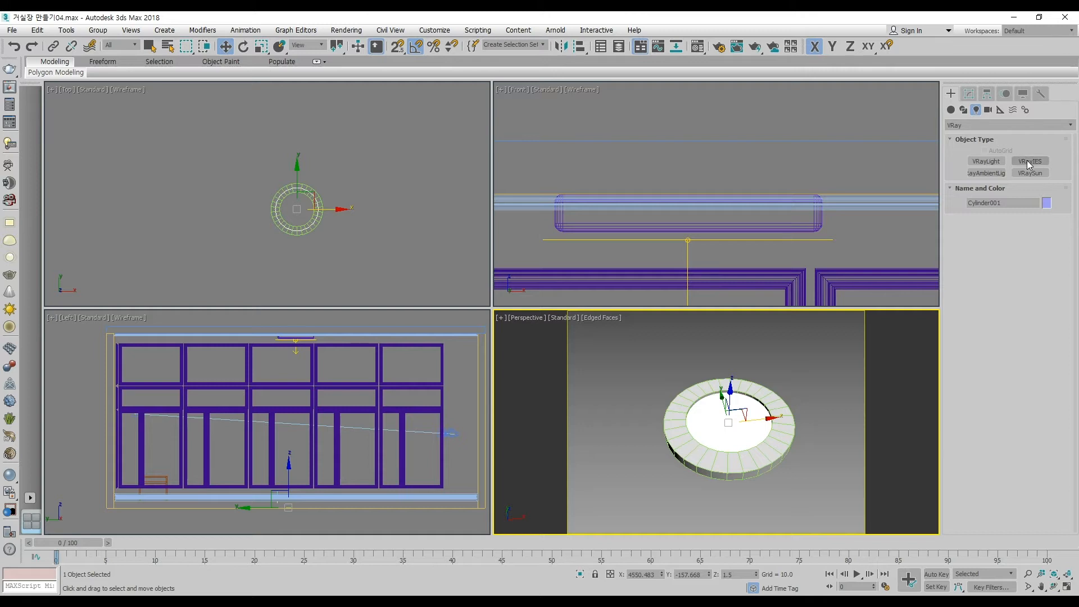
left_click(1029, 162)
left_click(292, 207)
left_click_drag(292, 207, 460, 229)
key("w")
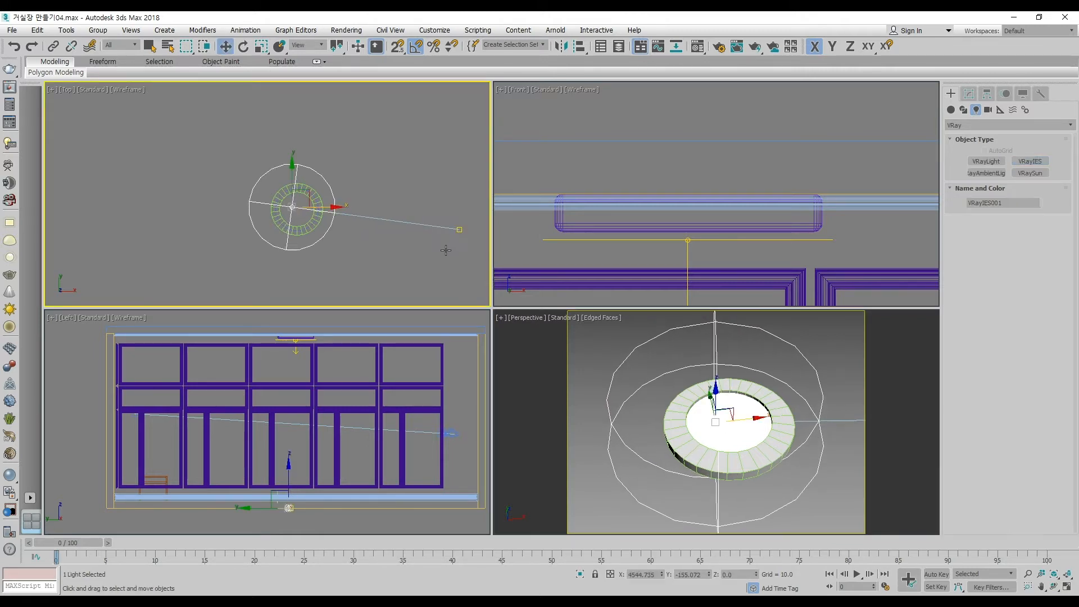
left_click(459, 230)
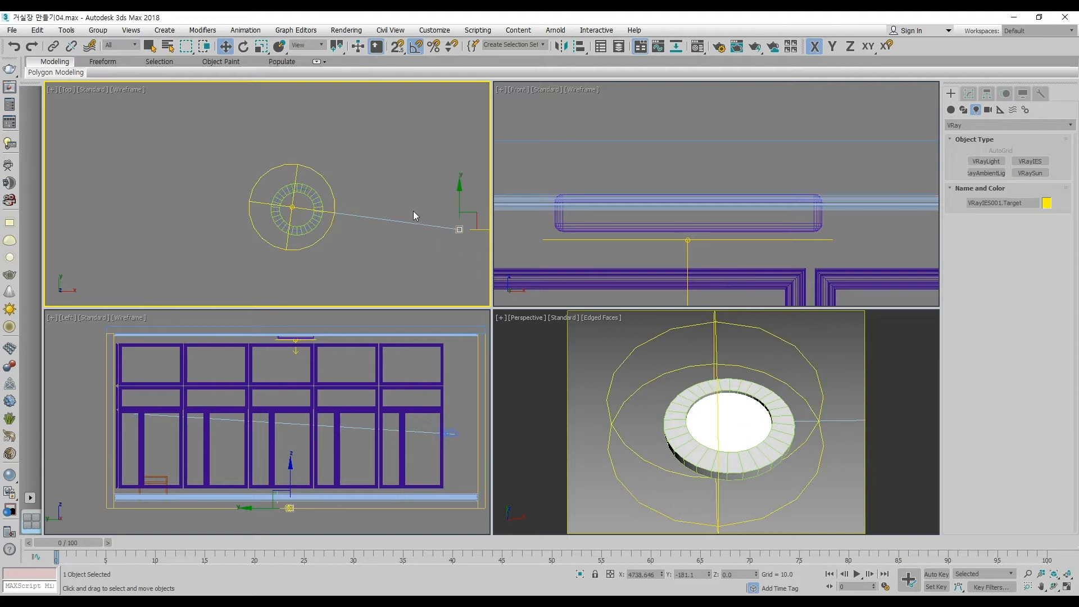
Place a second VRayIES light beside the first one and delete it
left_click(1030, 161)
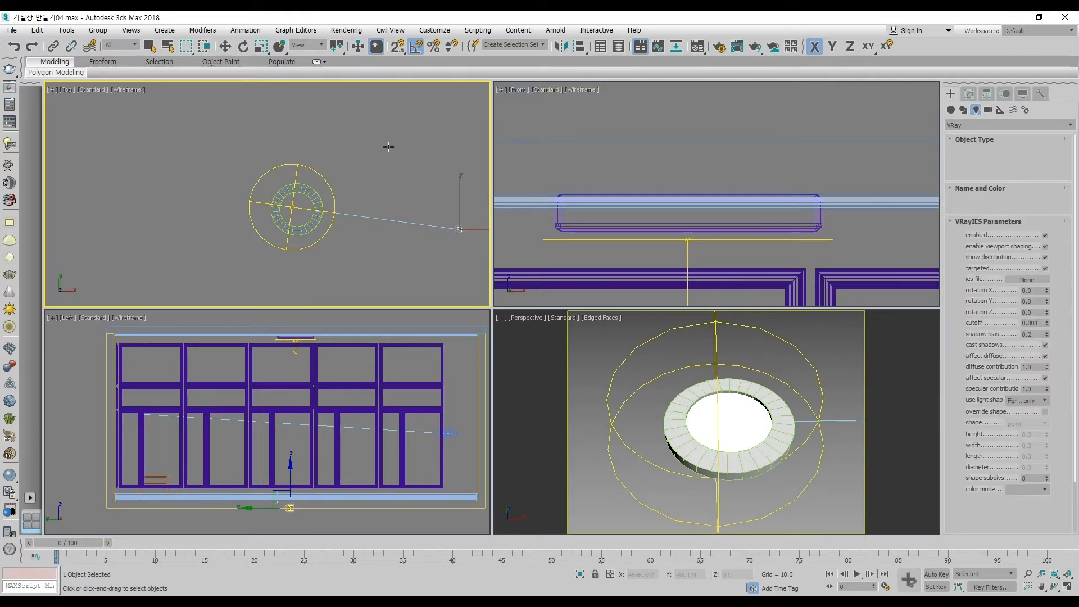
left_click_drag(384, 146, 480, 166)
key("w")
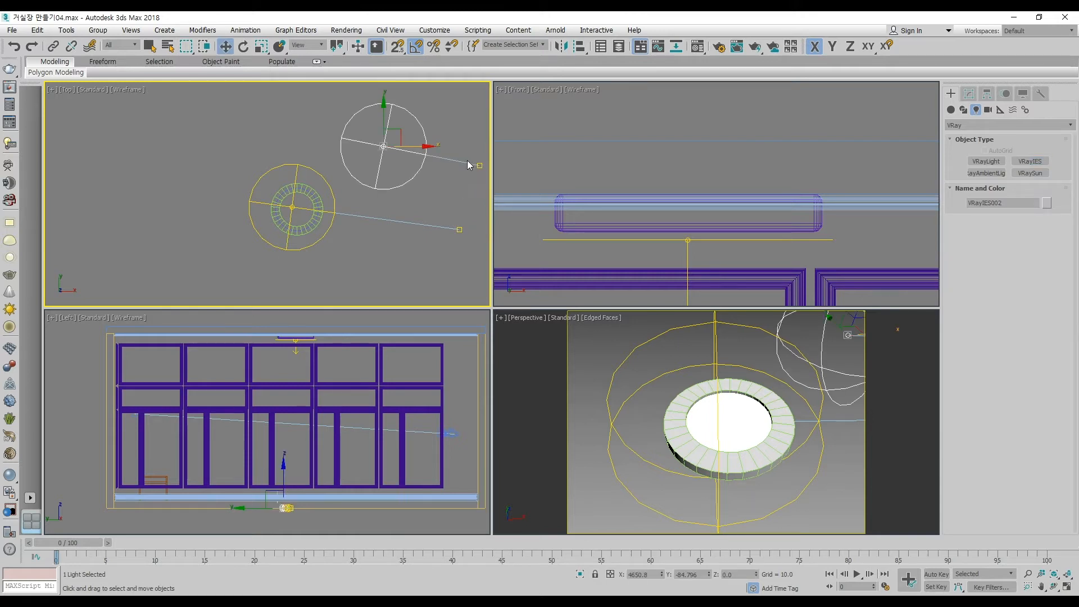
key("Delete")
Select the remaining IES light's target and move it below the light in the Front view
left_click_drag(442, 210, 489, 260)
scroll(725, 225, "down", 5)
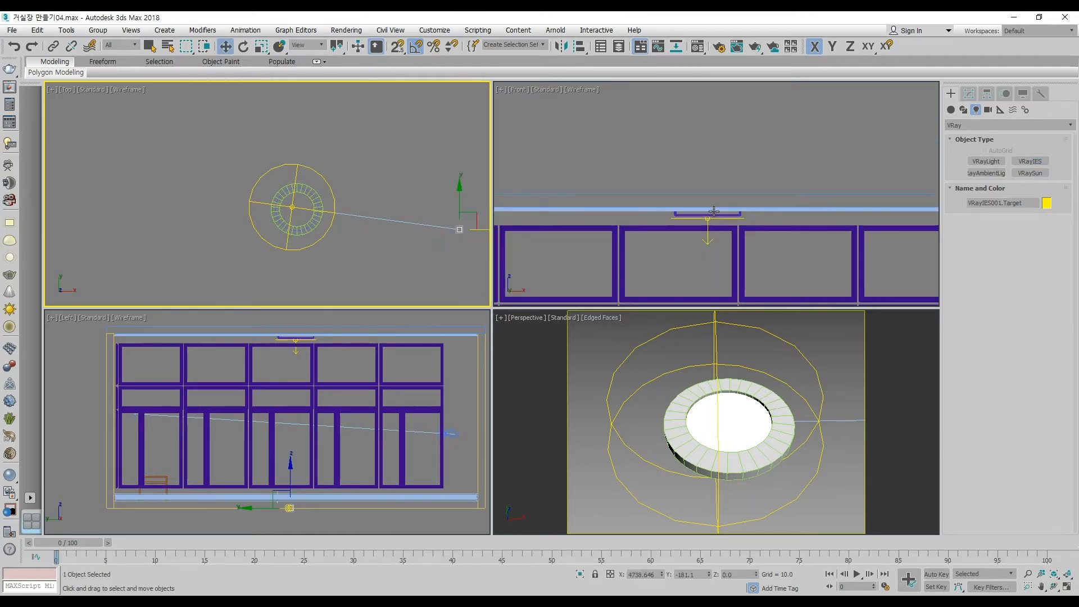
scroll(738, 177, "up", 6)
middle_click_drag(789, 269, 804, 225)
scroll(804, 224, "up", 2)
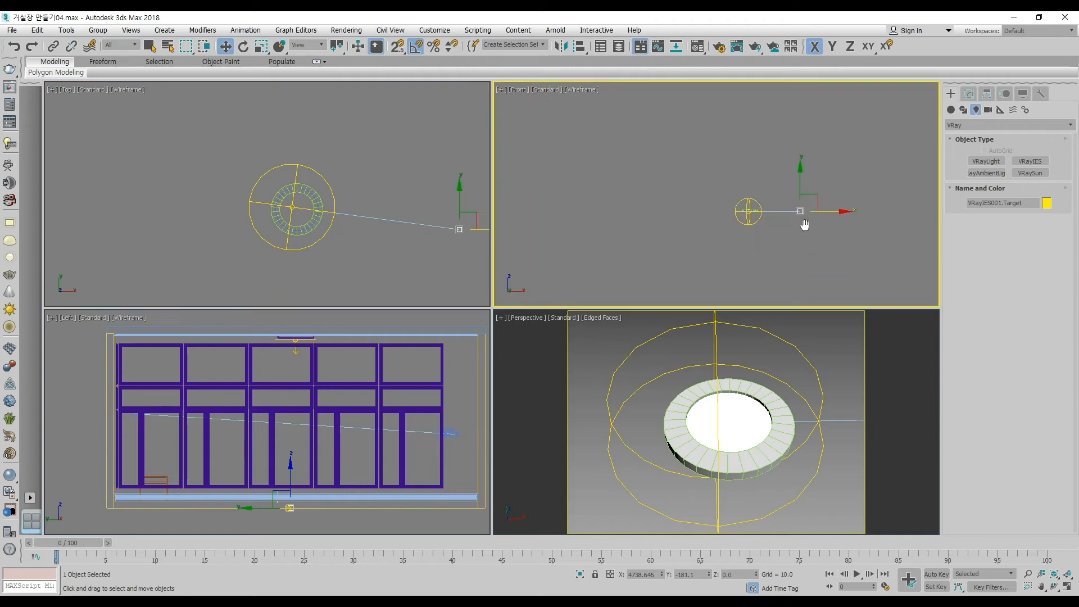
left_click_drag(815, 195, 789, 271)
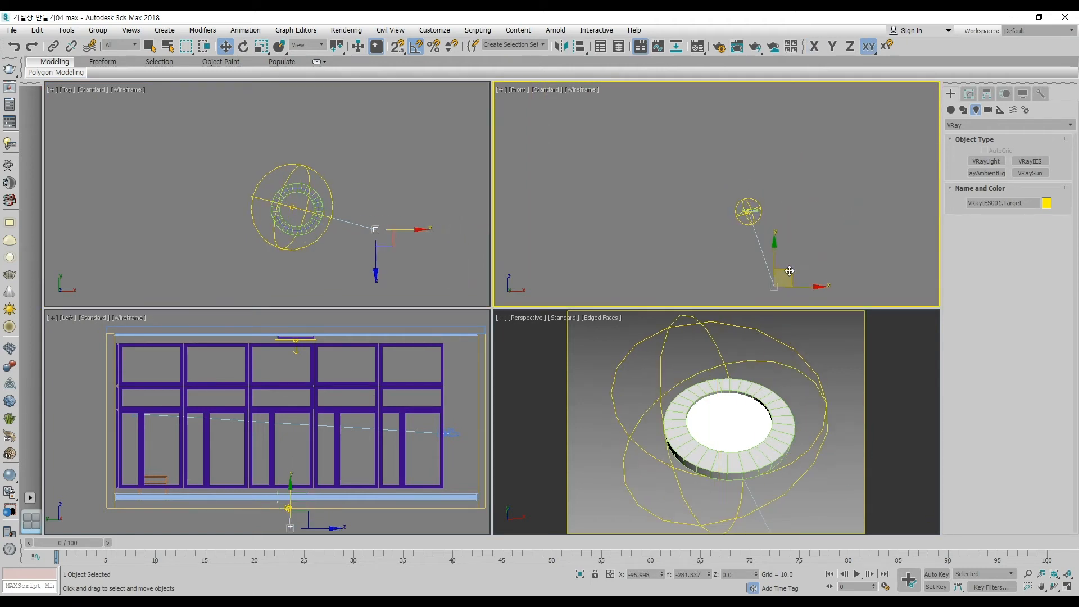
Align the target with the IES light centre to centre on X and Y only, leaving Z Position off
left_click(294, 229)
key("alt+a")
left_click(298, 211)
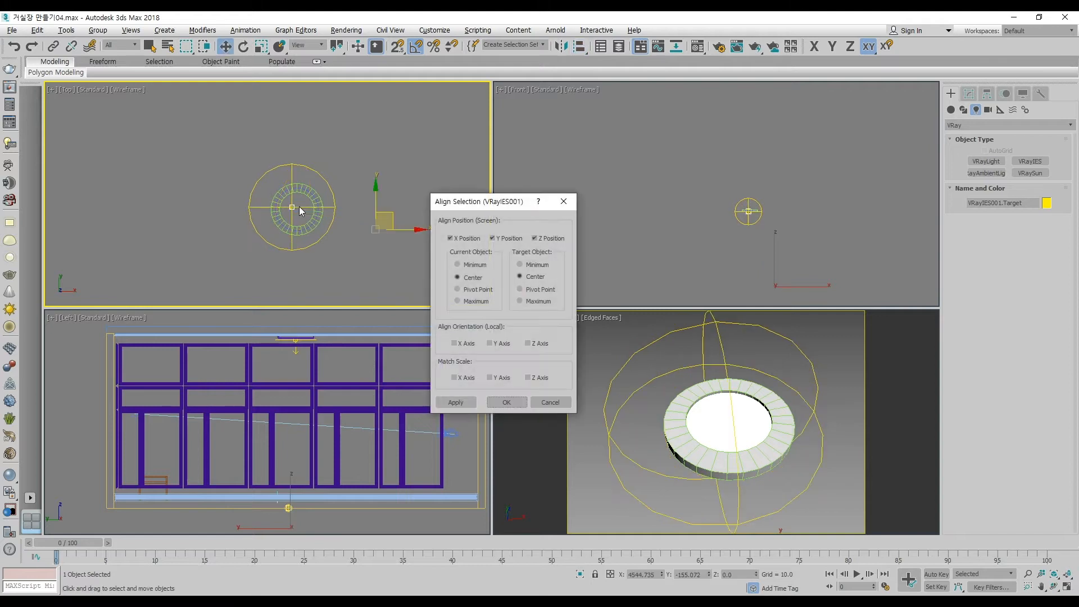
left_click(548, 238)
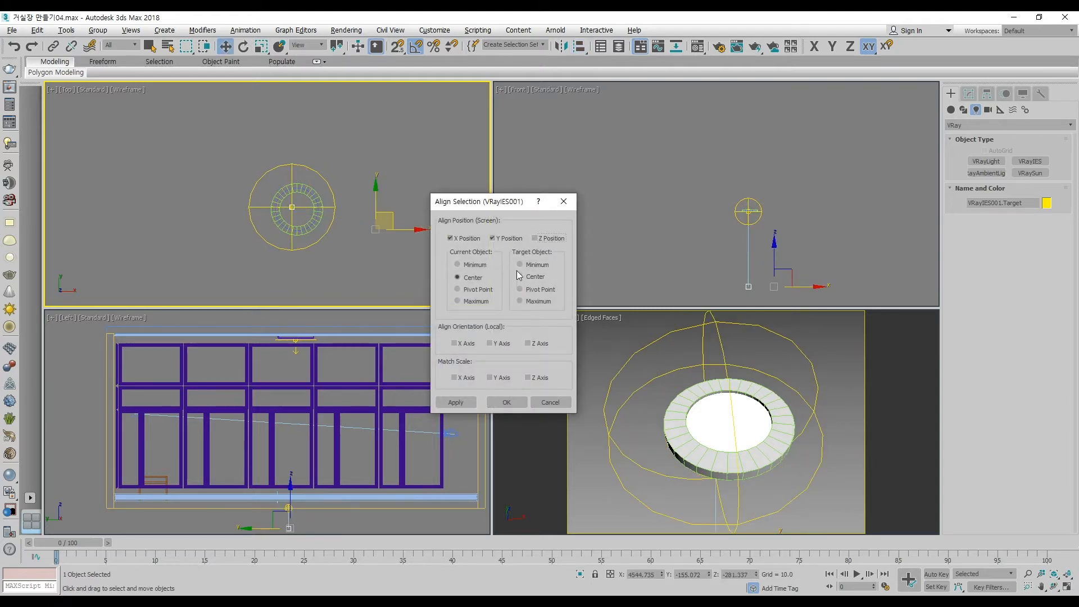
left_click(498, 404)
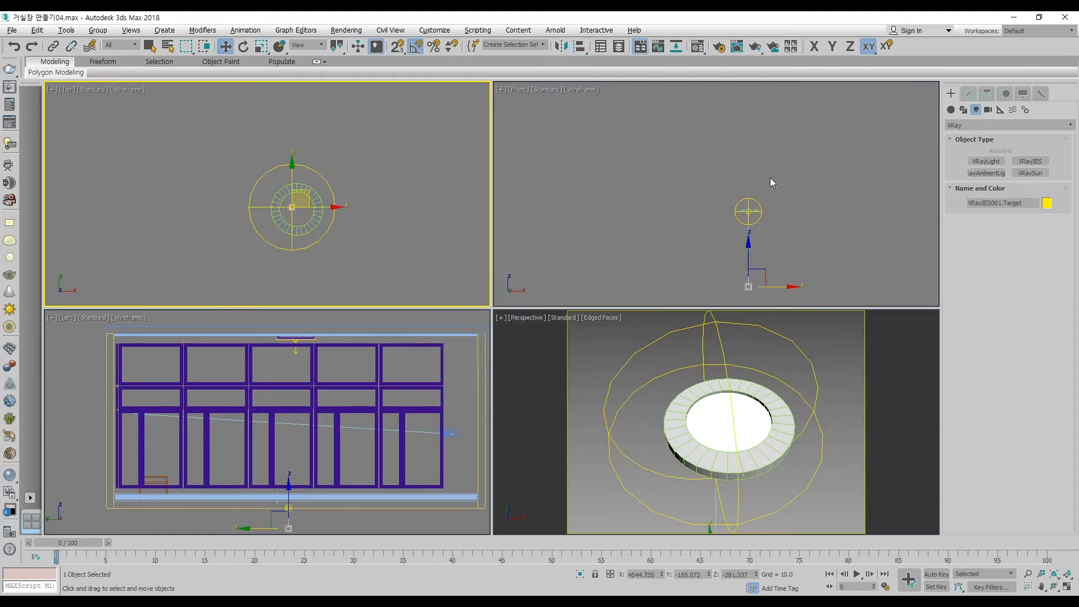
Select the IES light and switch its targeted option off and on again
left_click(757, 221)
left_click(969, 94)
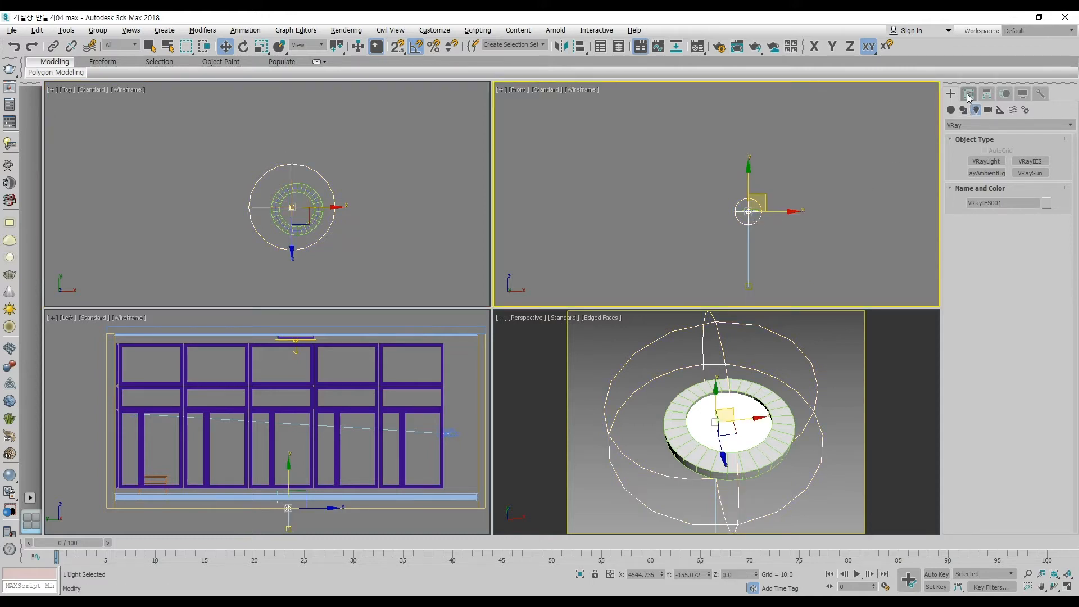
left_click(1045, 290)
left_click(1045, 290)
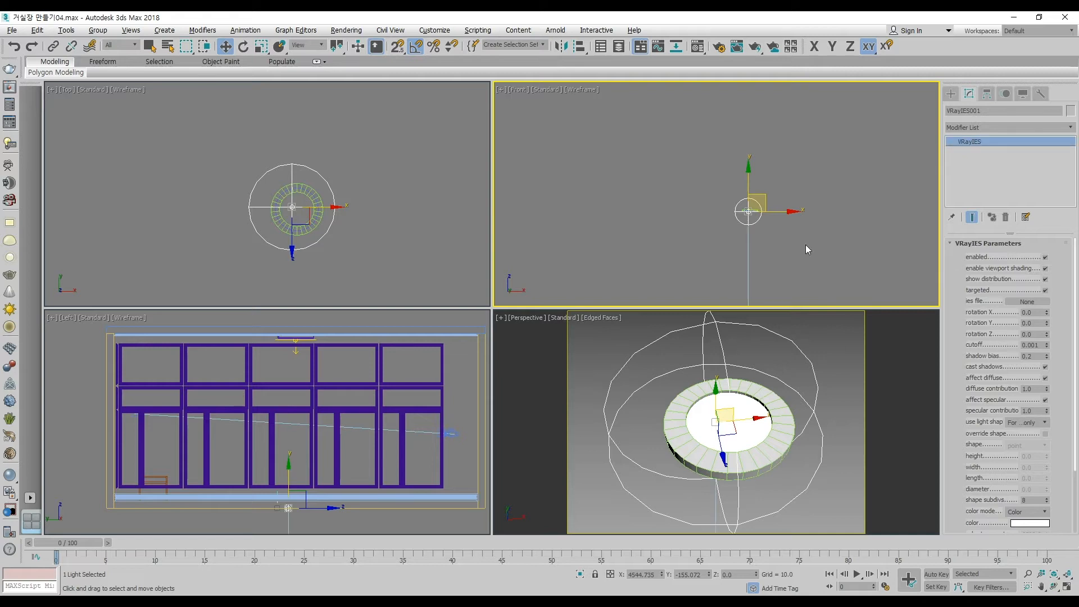
Select the light's target, move it close below the IES light, and undo back to the aligned target
scroll(777, 130, "down", 3)
scroll(766, 218, "down", 3)
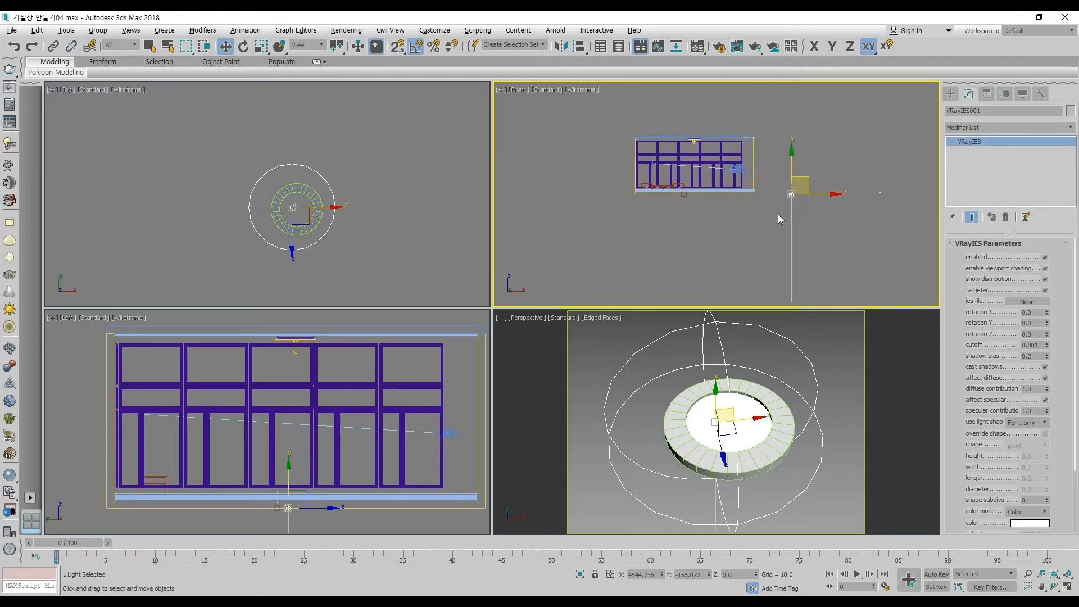
scroll(780, 187, "up", 3)
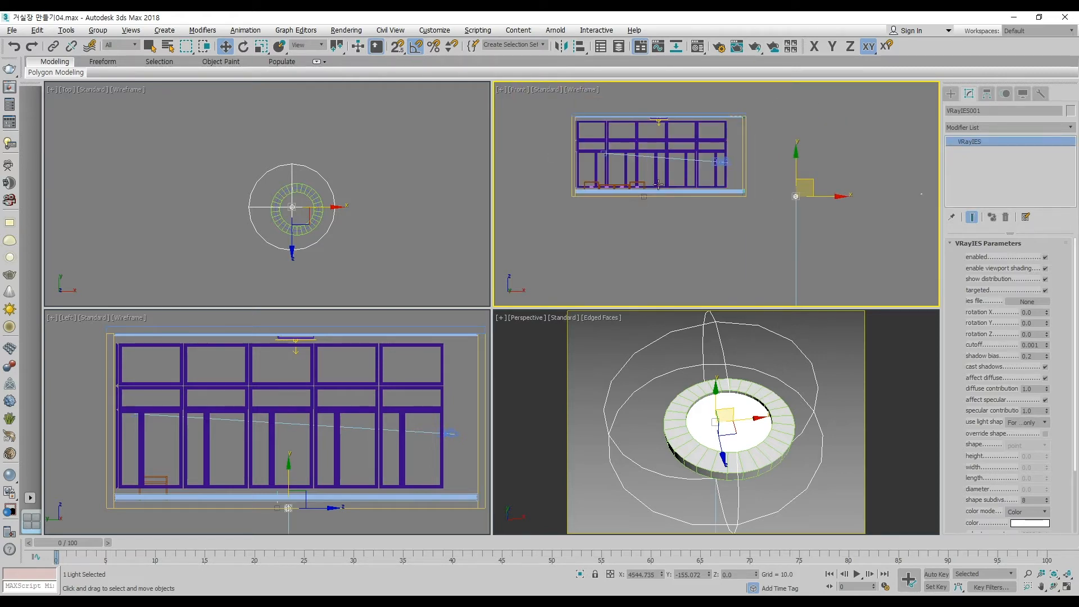
right_click(793, 194)
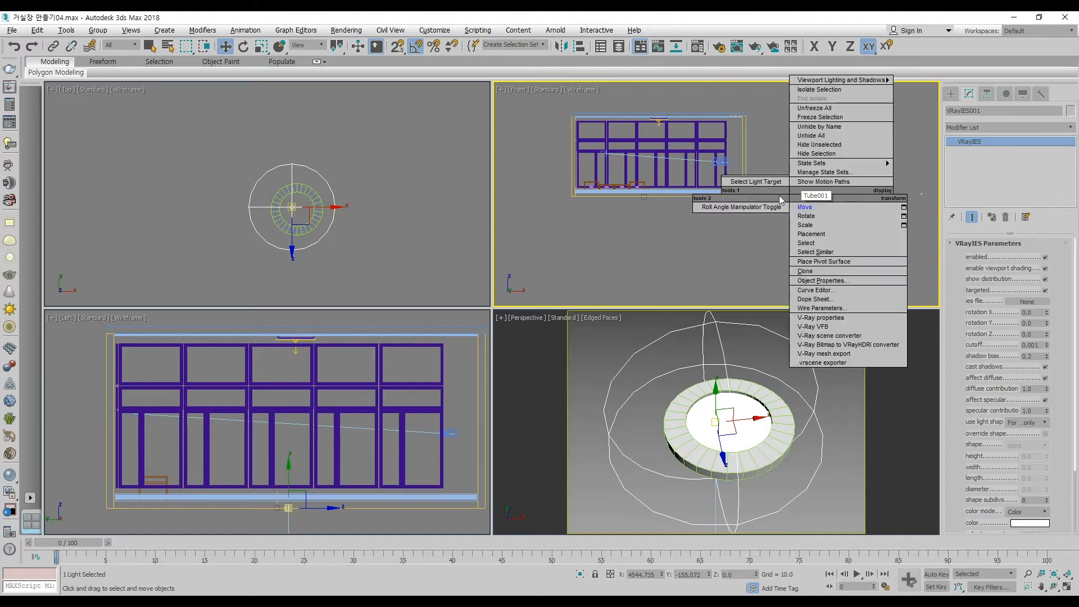
left_click(771, 181)
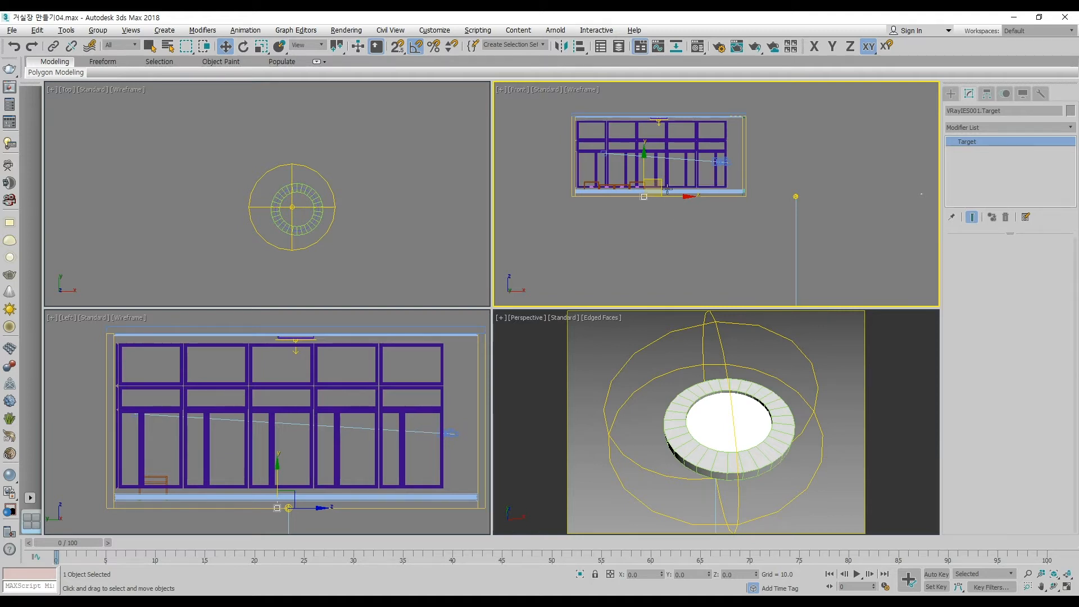
left_click_drag(663, 183, 820, 204)
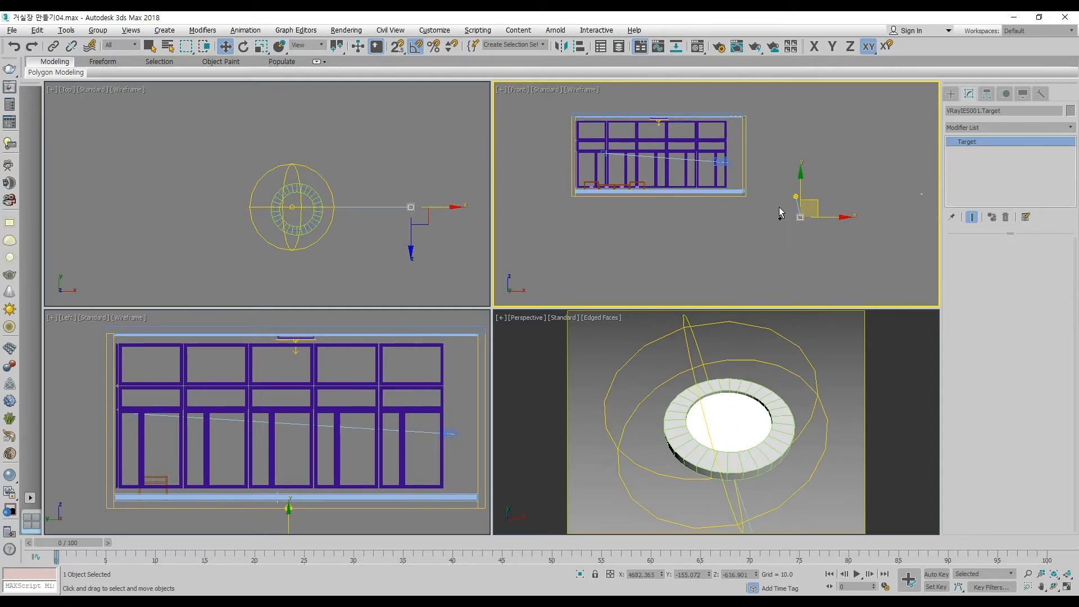
key("ctrl+z")
scroll(798, 200, "up", 5)
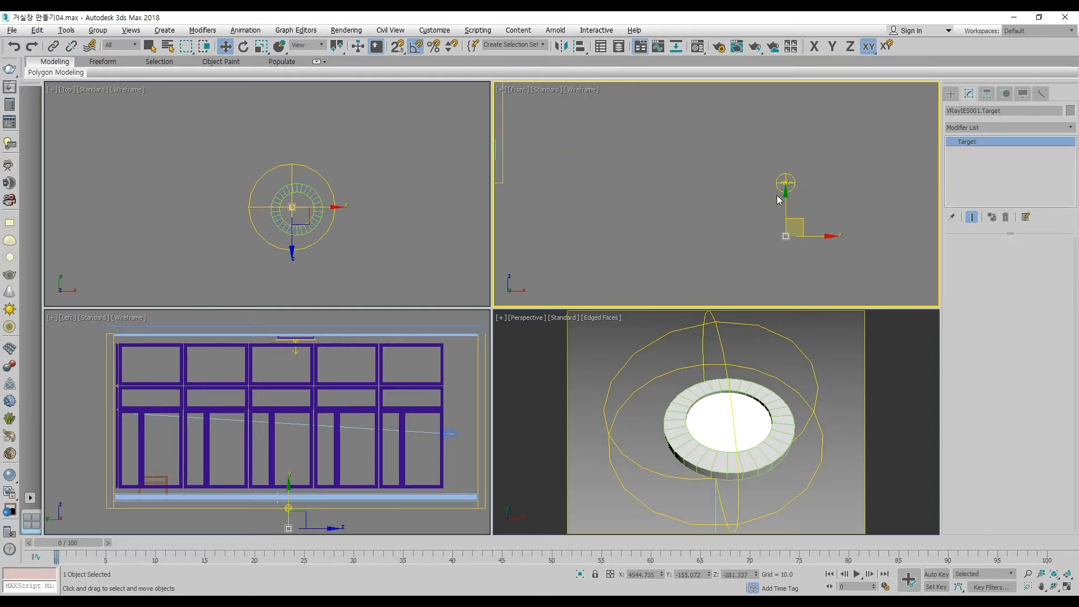
Turn off the targeted option of the IES light and frame the light in the Front view
left_click(787, 186)
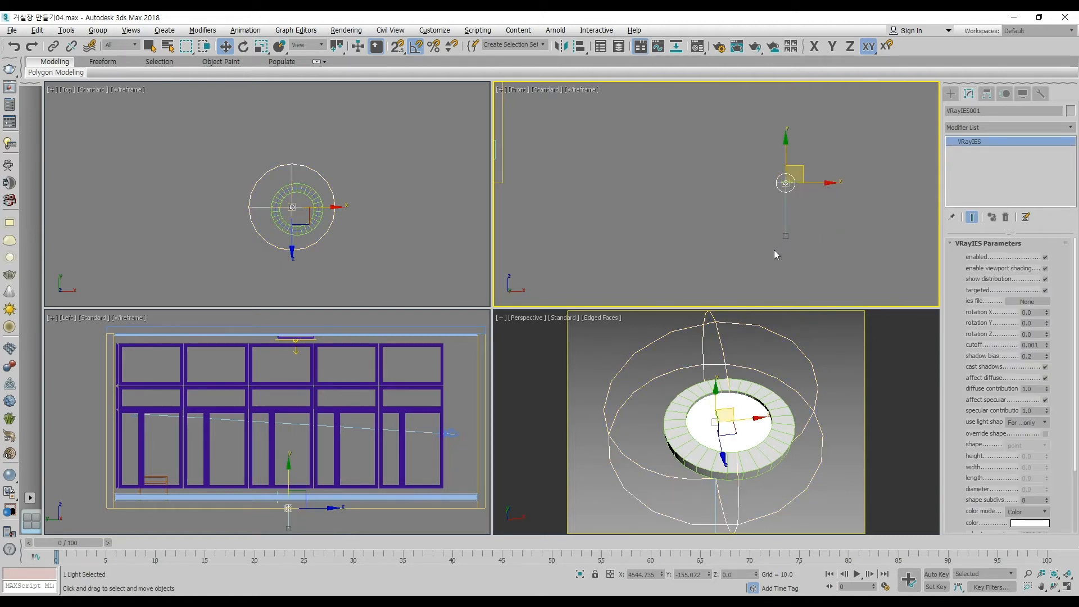
scroll(797, 234, "down", 4)
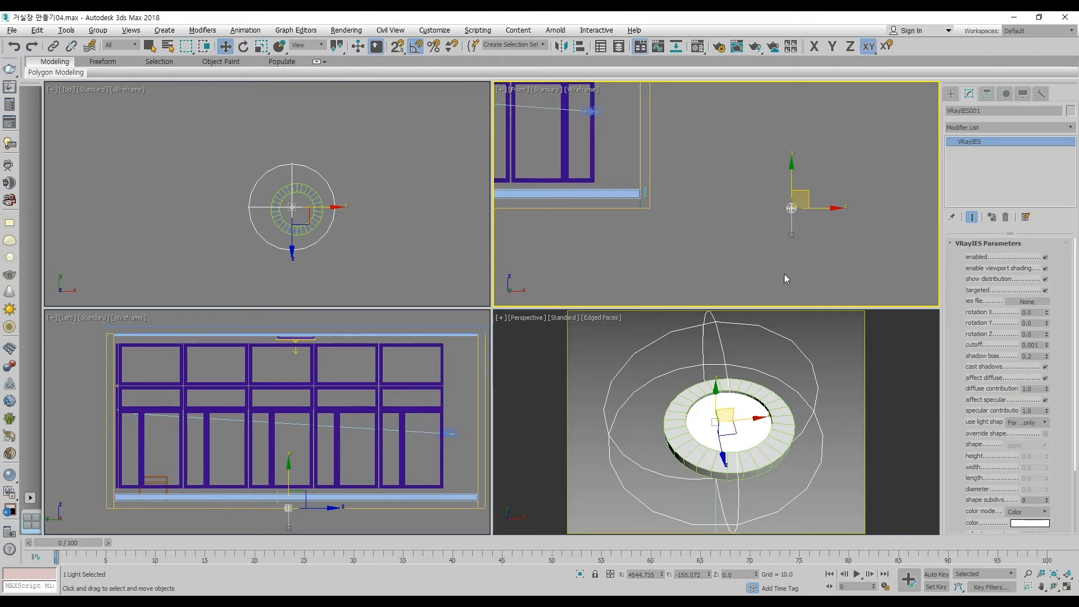
left_click(1045, 290)
key("z")
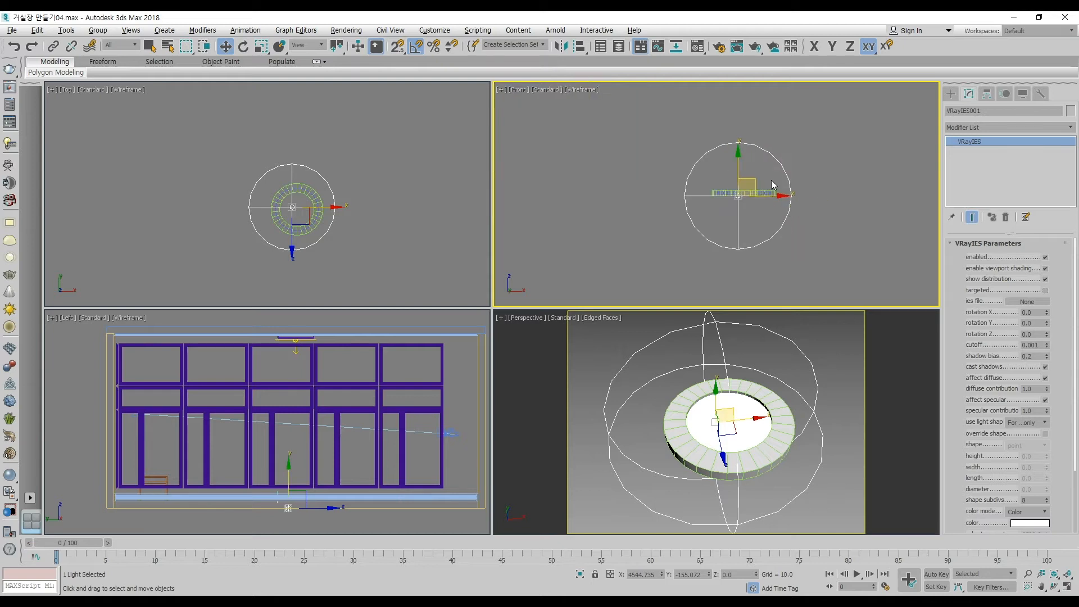
Move the IES light straight down in the Front view to about Z -14, just below the ring
left_click_drag(738, 162, 738, 178)
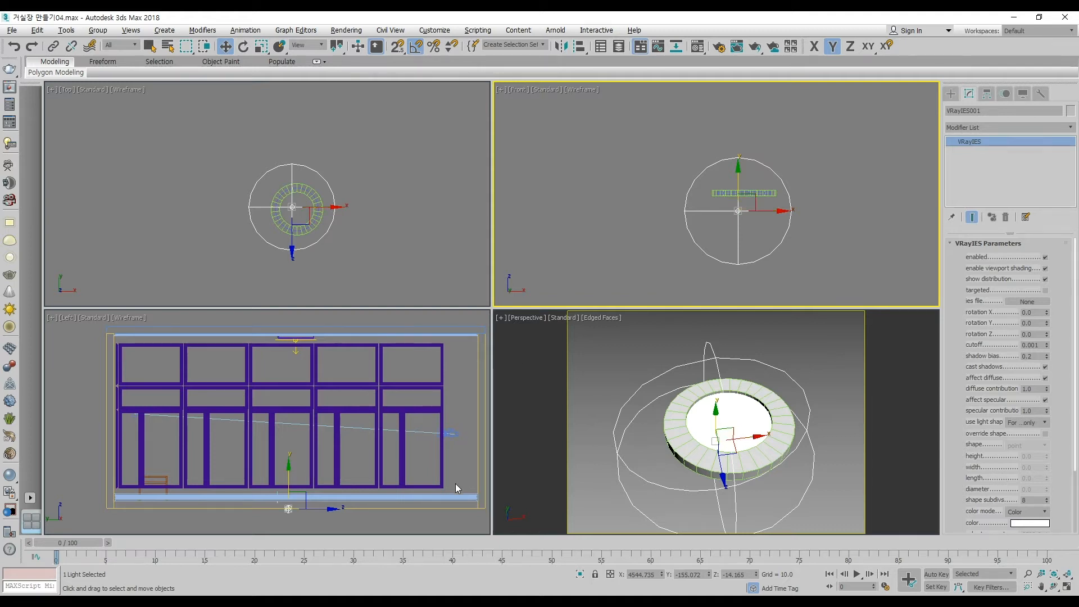
Switch to File Explorer's ies_reference\ies folder and browse the light preview images from 8816H1SD.jpg to ERCO-22604-R63-60.jpg
left_click(280, 602)
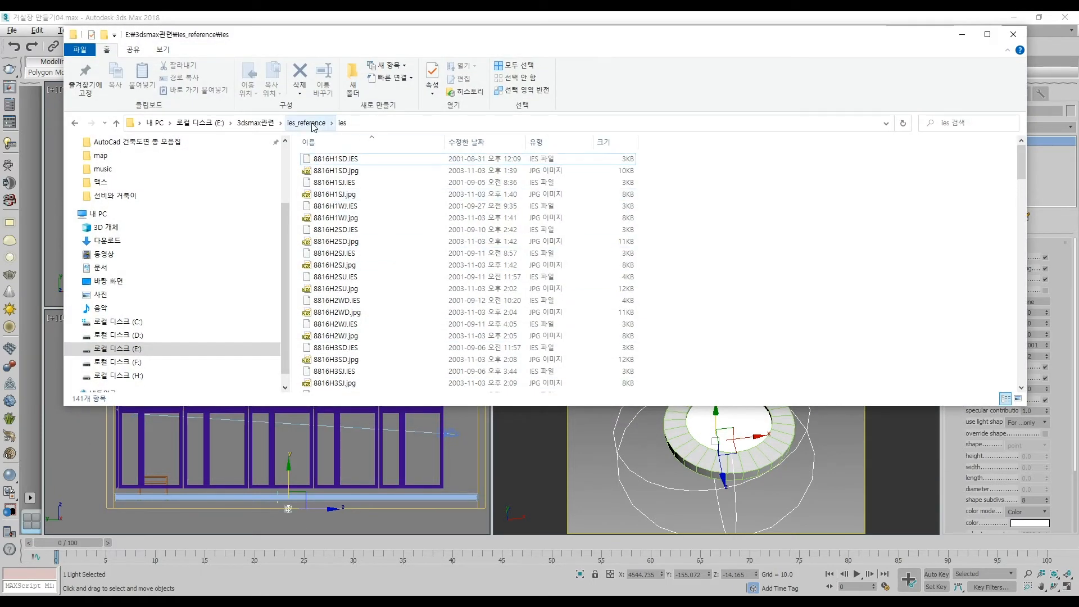
left_click(313, 125)
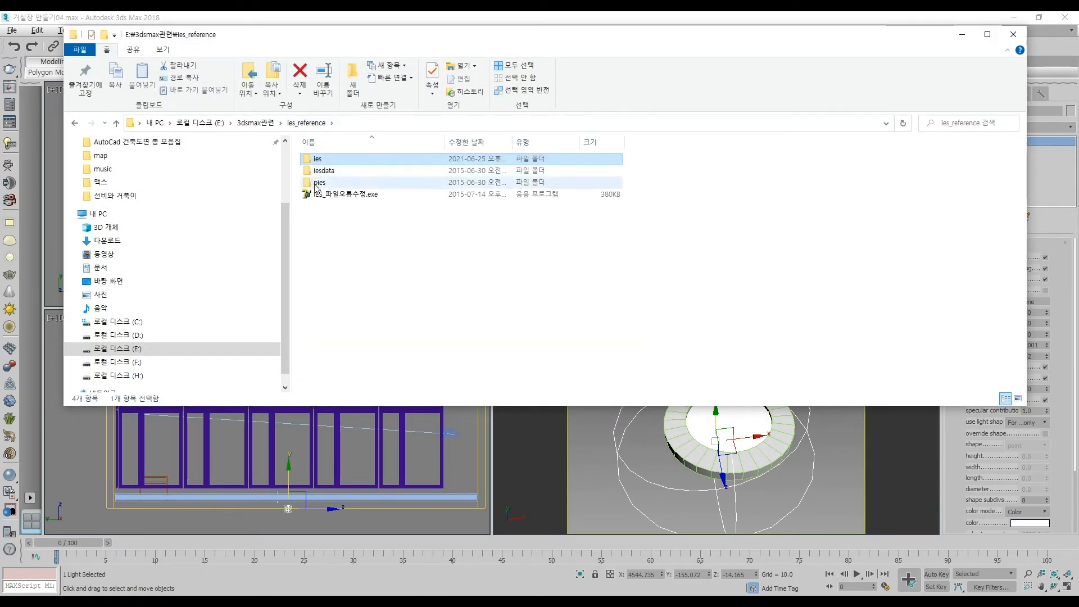
double_click(327, 160)
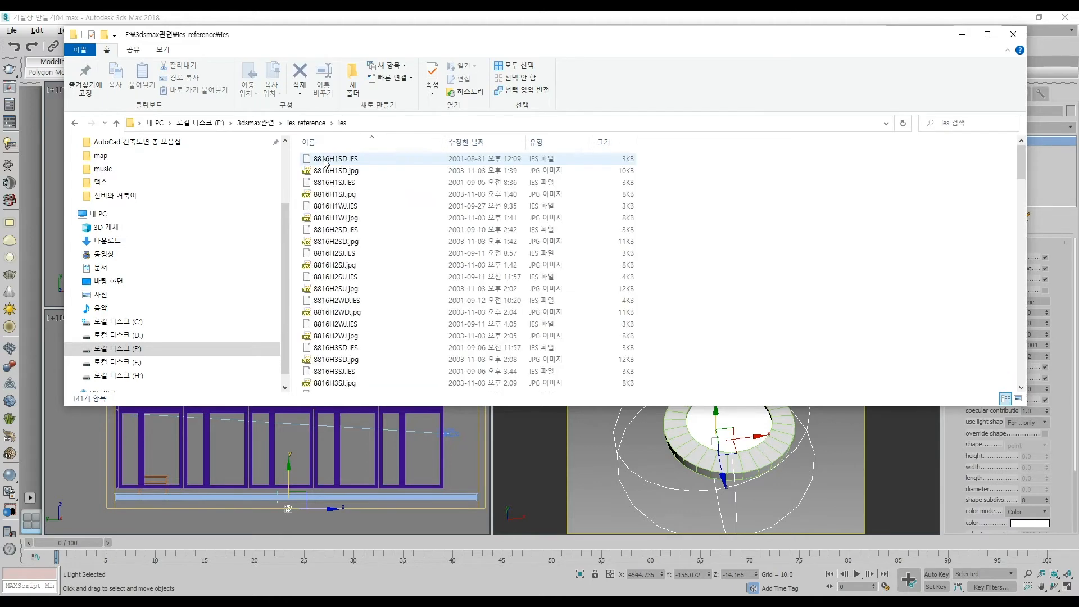
double_click(338, 171)
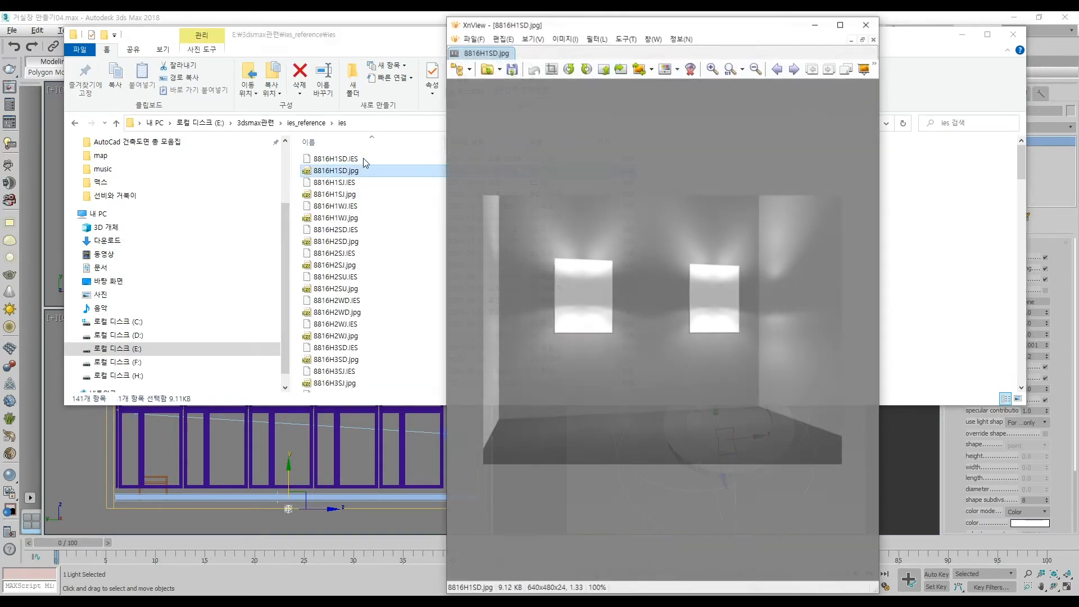
scroll(623, 250, "down", 10)
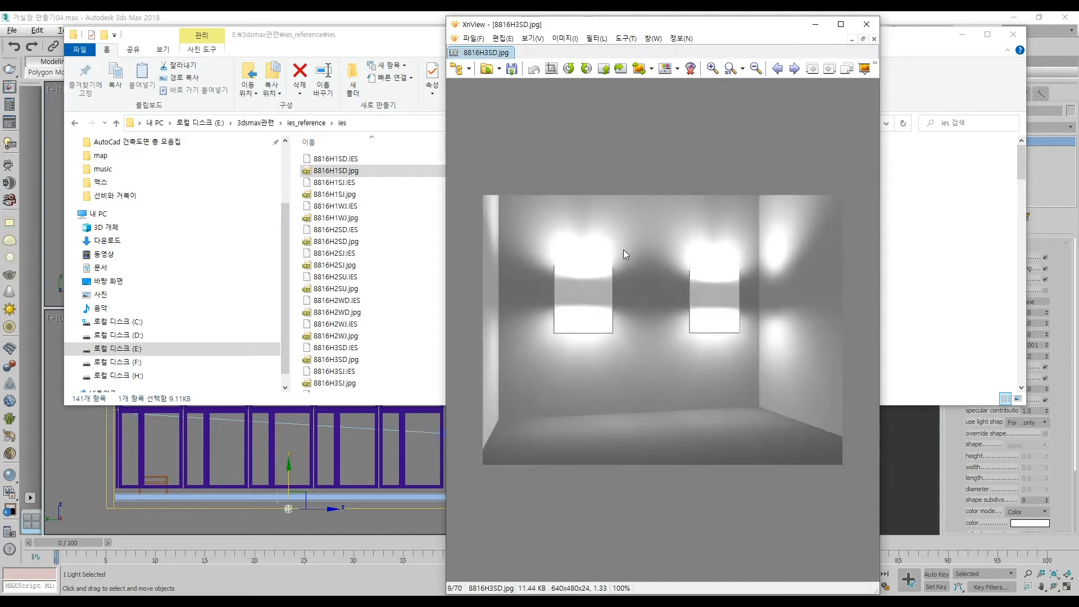
scroll(622, 249, "down", 16)
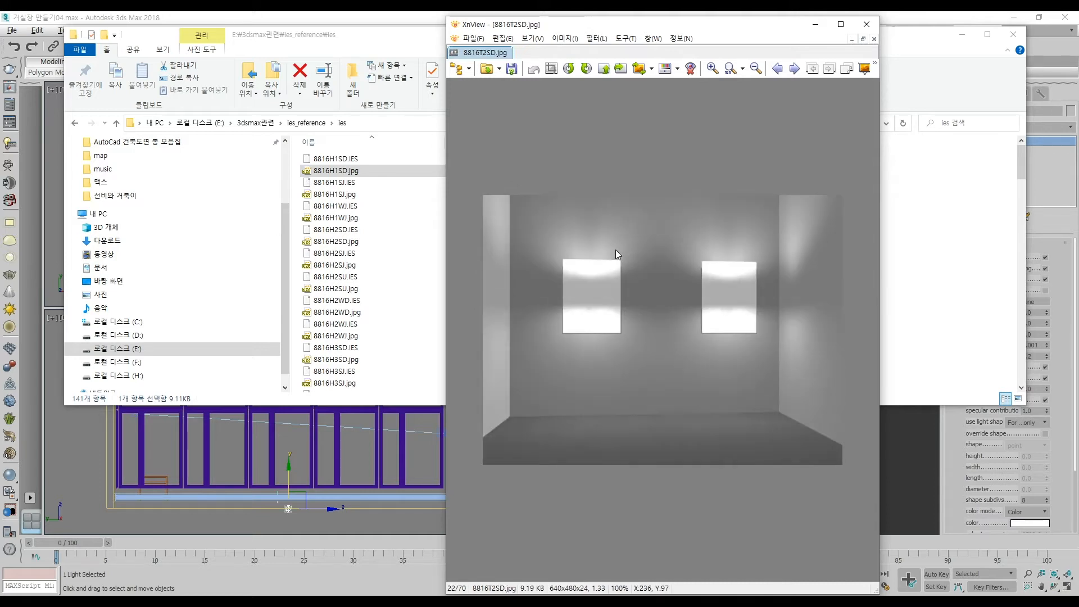
scroll(604, 250, "down", 15)
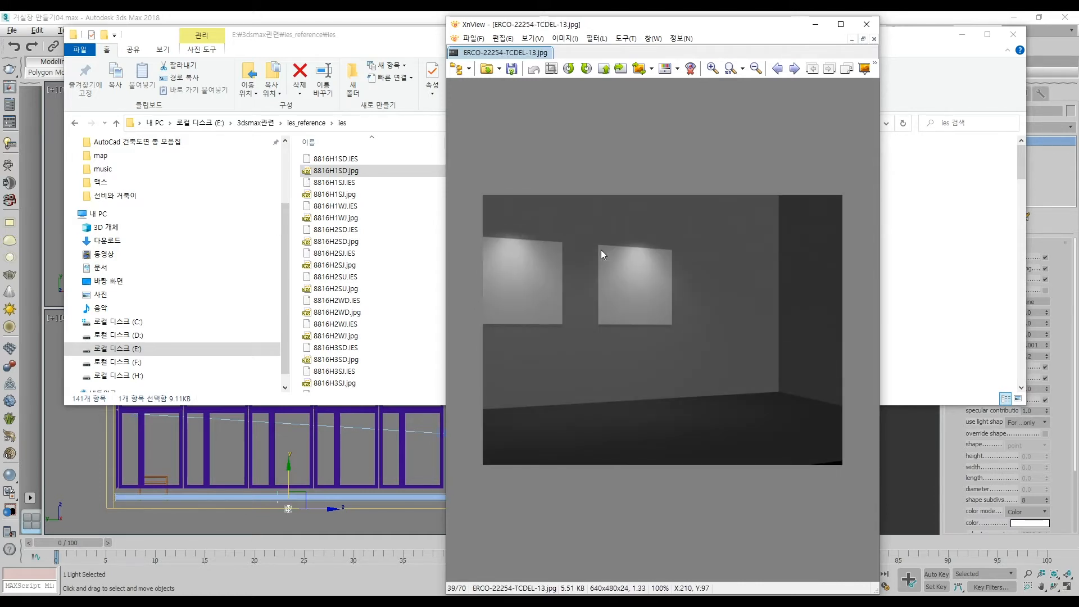
scroll(601, 249, "down", 2)
scroll(601, 249, "up", 2)
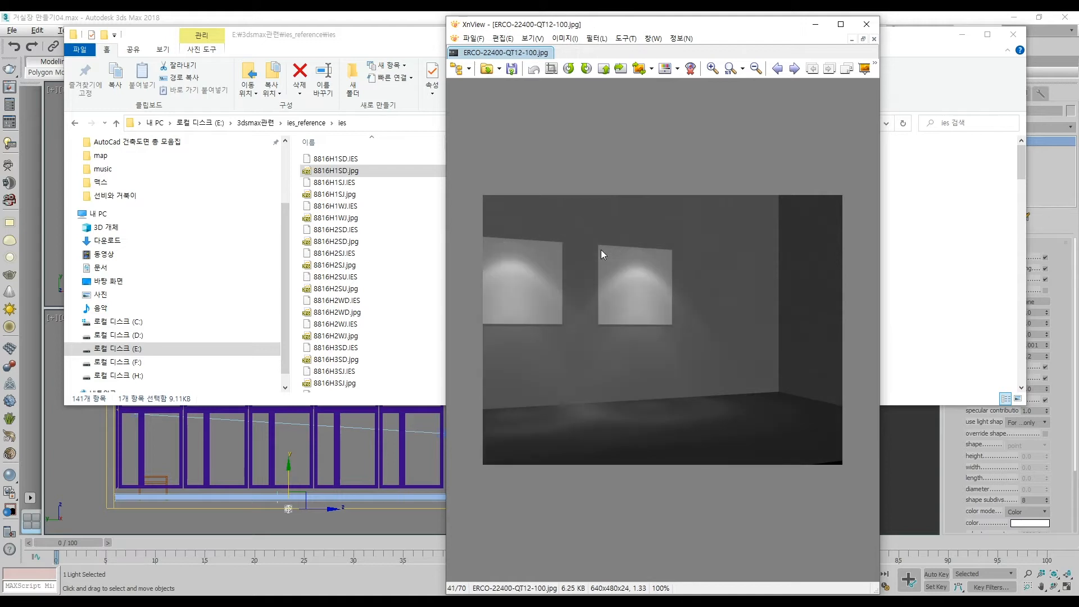
scroll(602, 250, "down", 8)
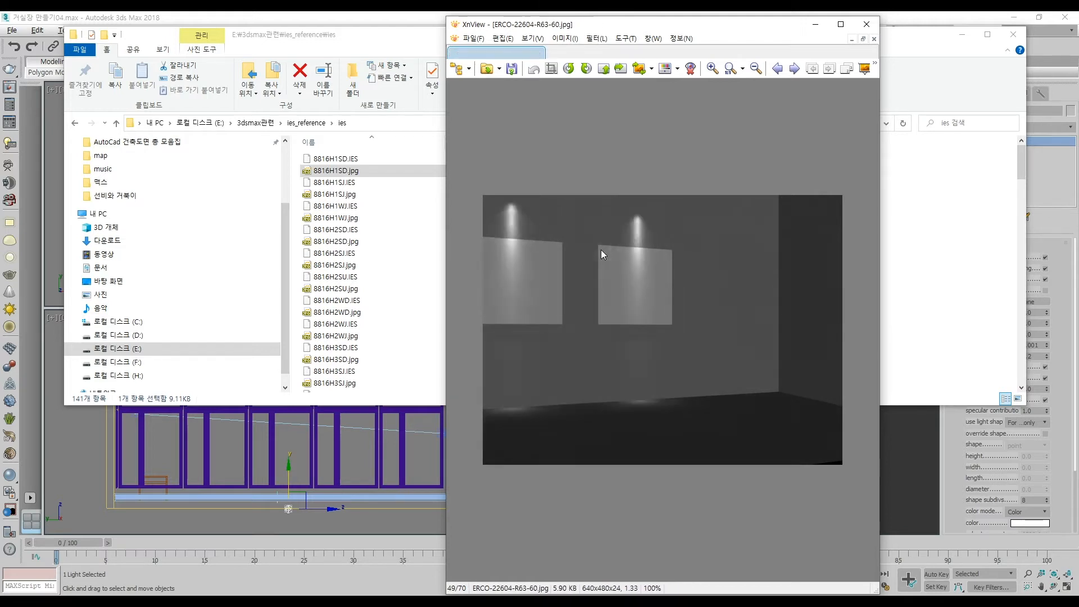
scroll(602, 249, "up", 1)
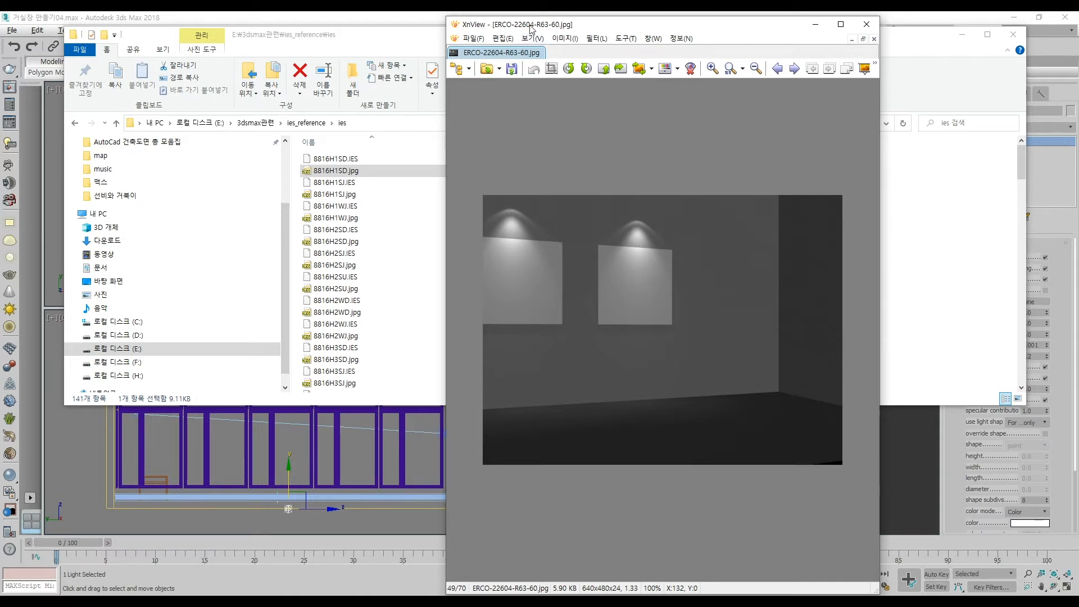
Find the ERCO-22604-R63-60.ies profile that belongs to the previewed image in the ies folder
left_click(411, 255)
scroll(412, 257, "down", 20)
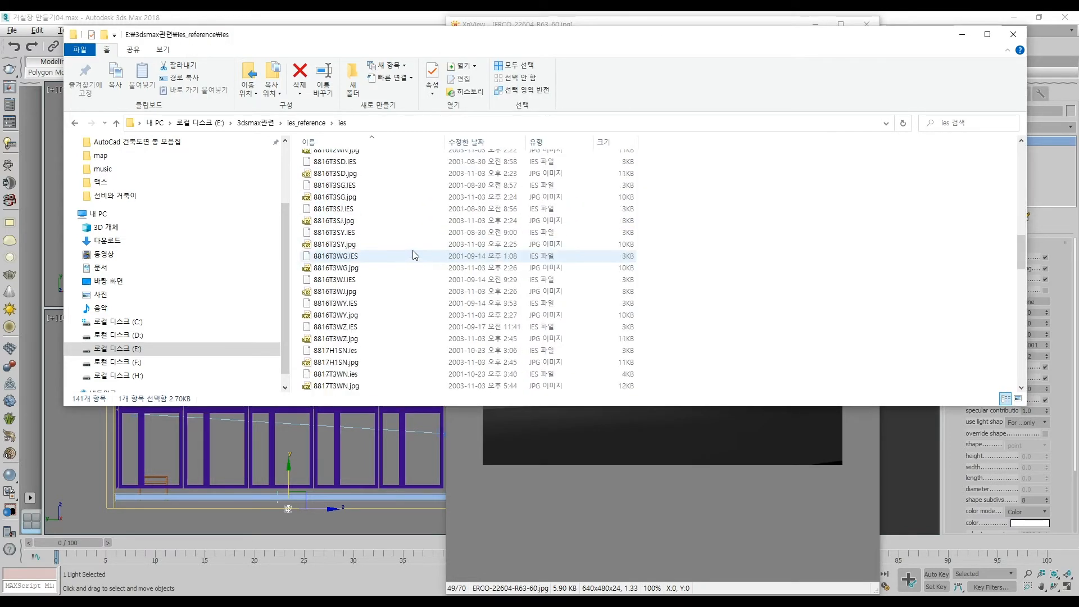
scroll(401, 254, "up", 3)
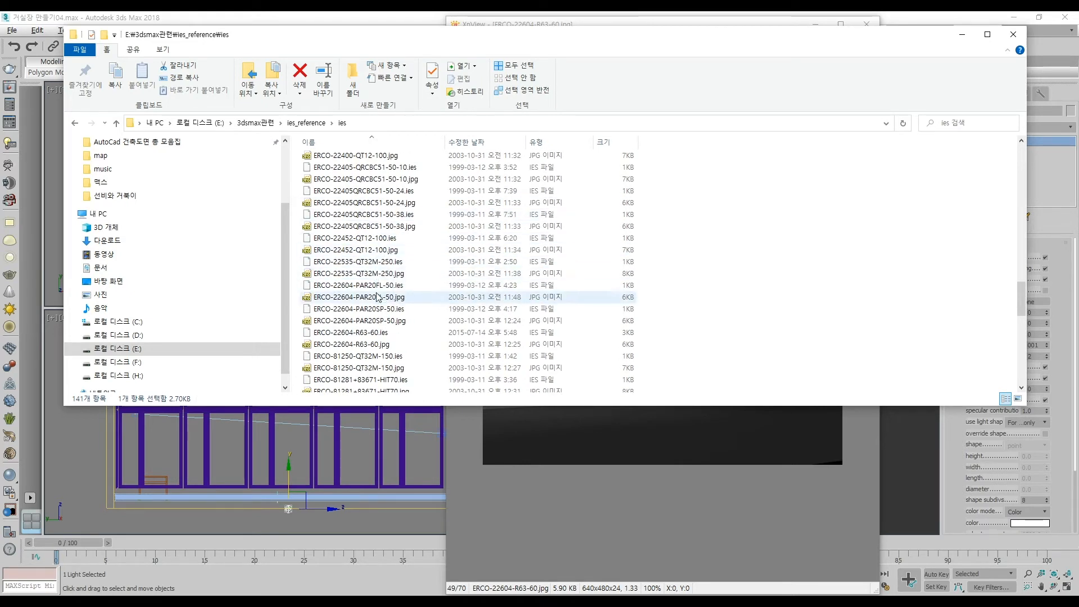
left_click(384, 335)
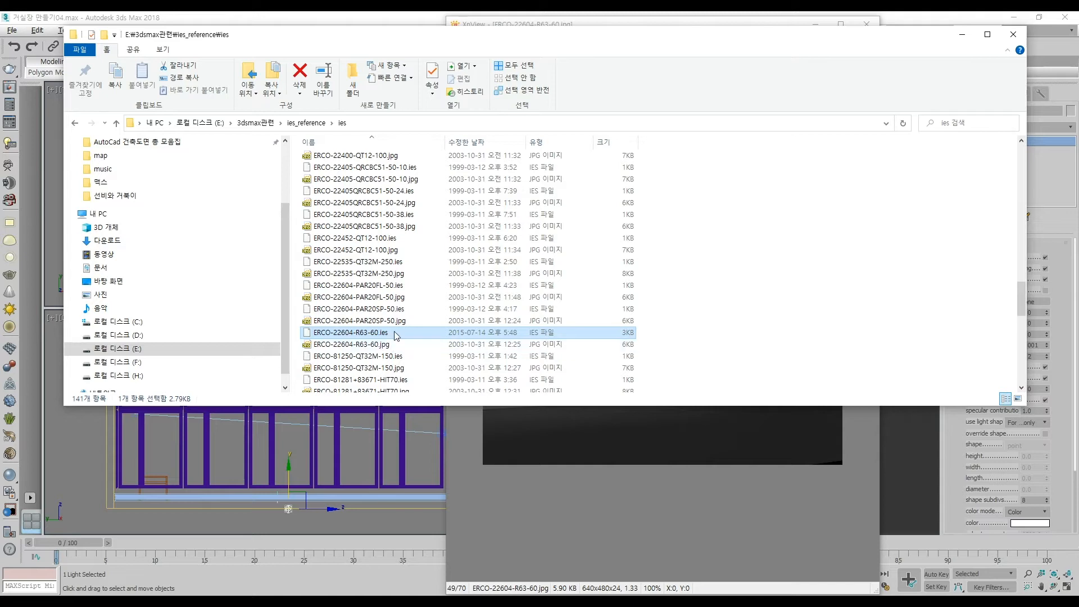
left_click(387, 346)
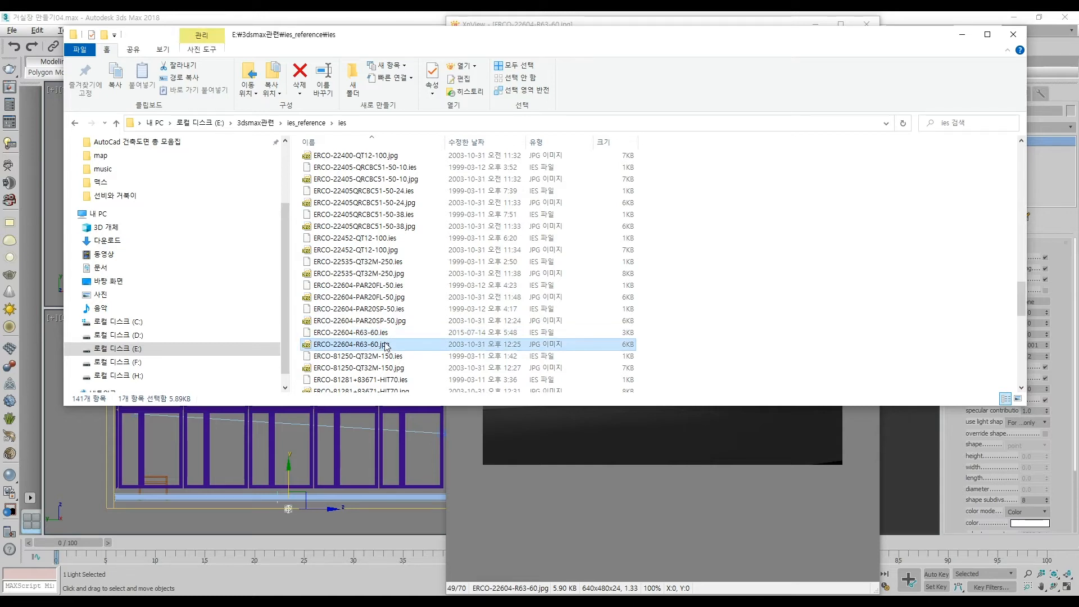
left_click(388, 334)
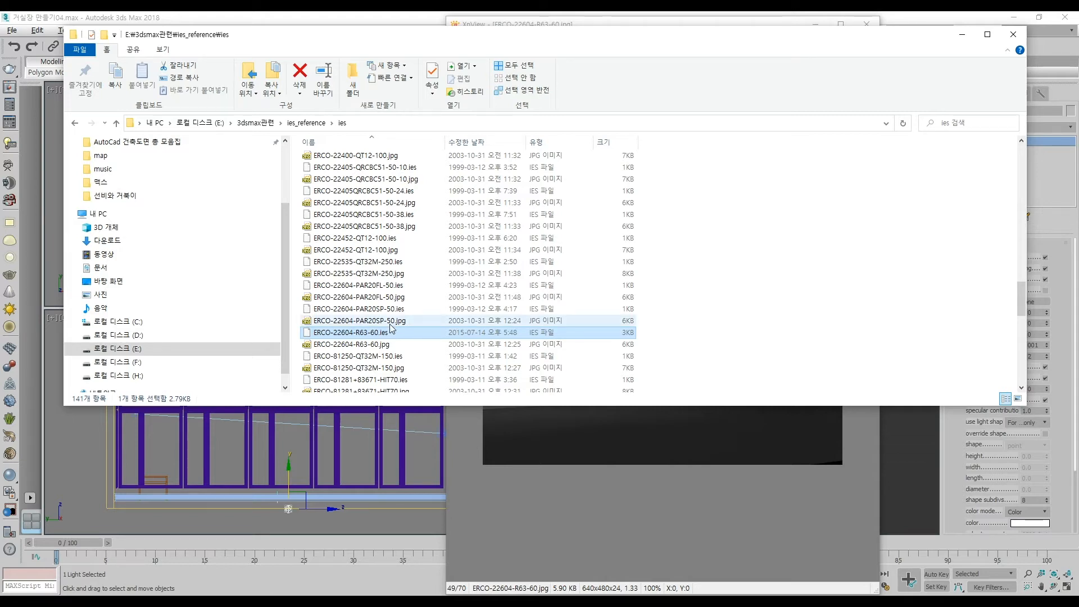
Run IES_파일오류수정.exe from the ies_reference folder and load the ERCO-22604-R63-60.ies profile into it
key("BackSpace")
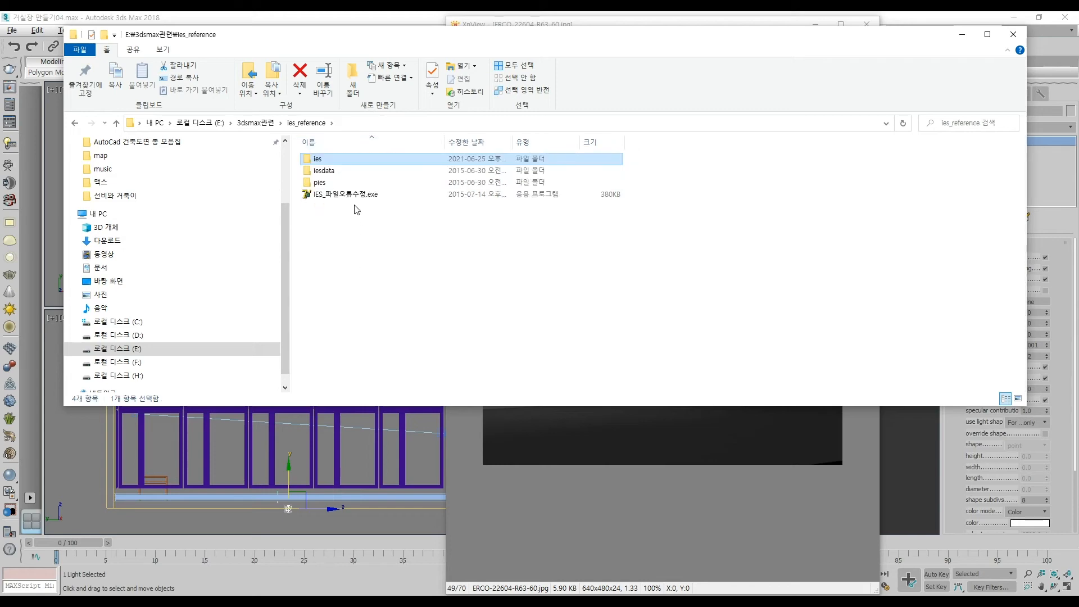
double_click(358, 195)
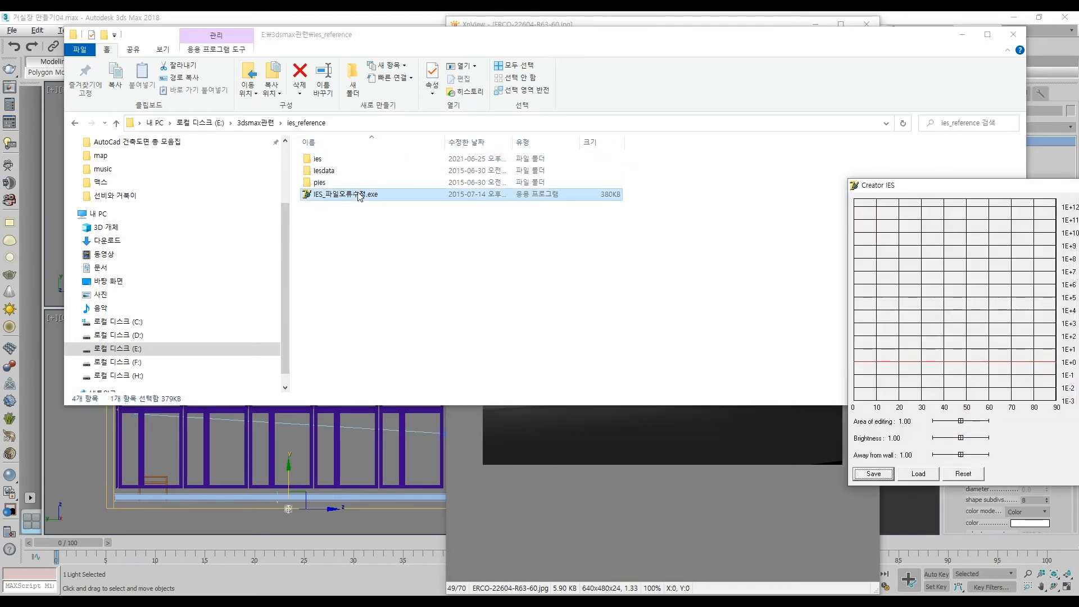
left_click_drag(876, 191, 650, 167)
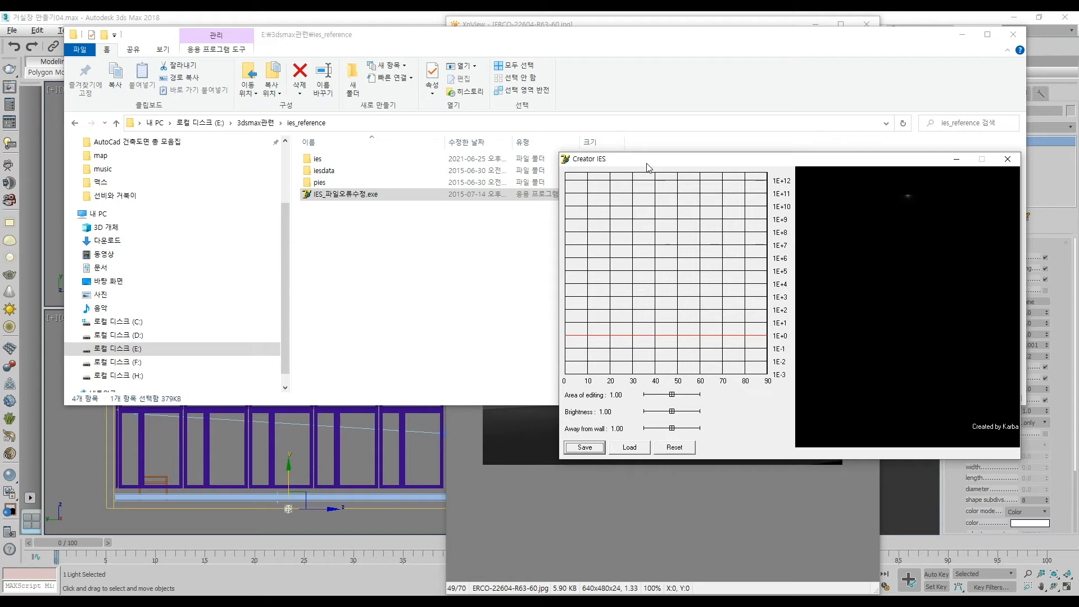
left_click(628, 447)
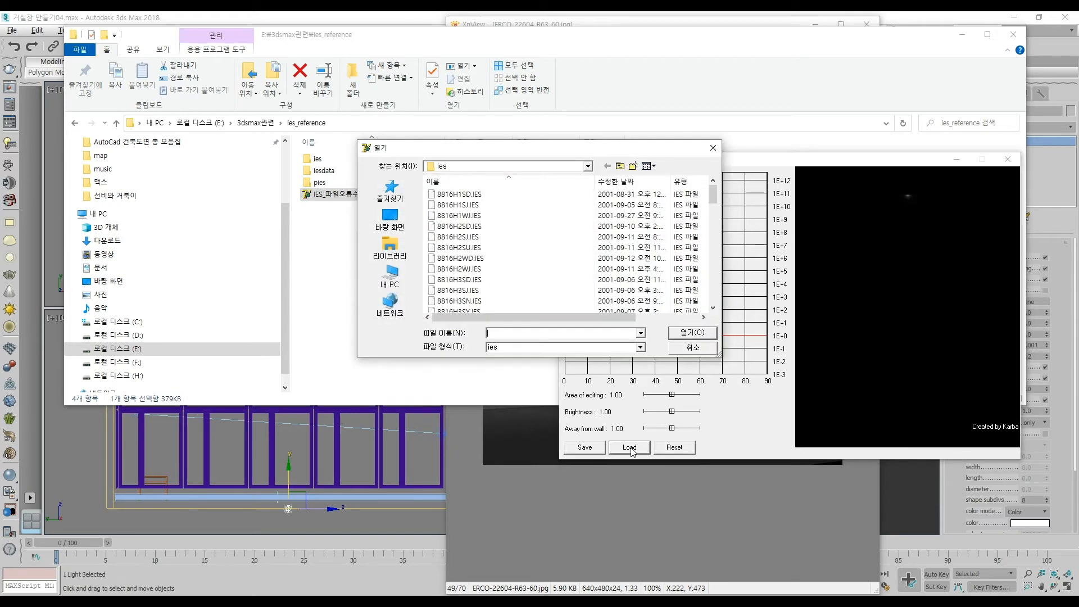
scroll(534, 232, "down", 20)
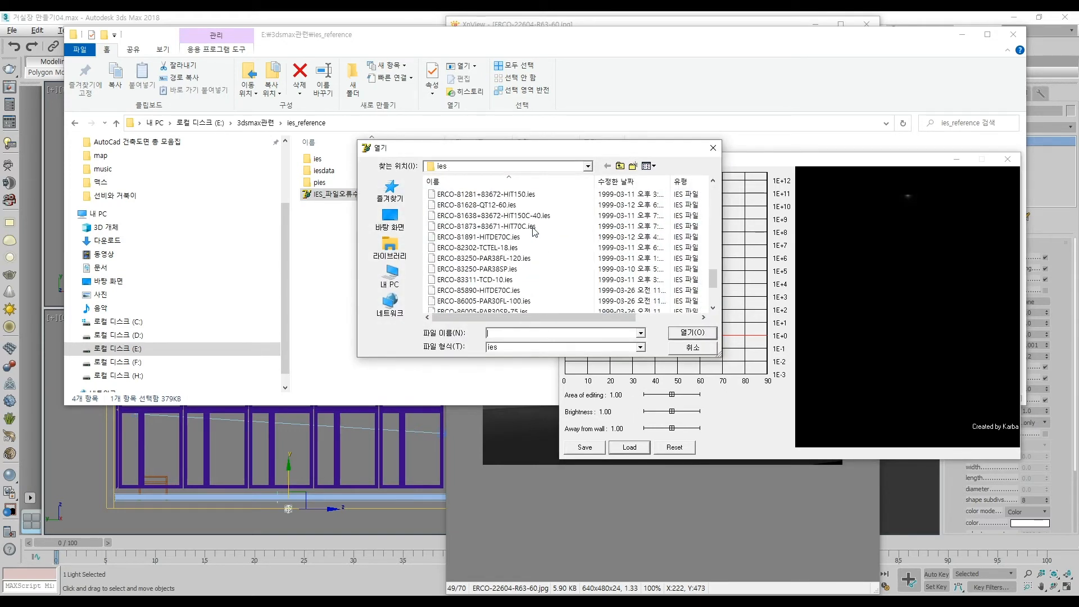
scroll(534, 232, "up", 10)
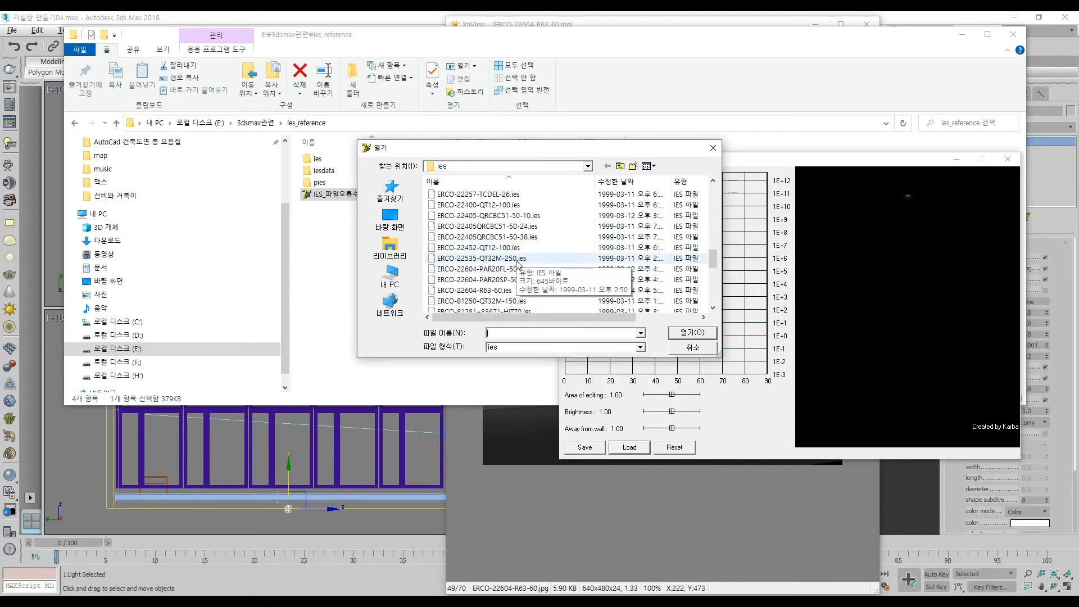
left_click(504, 291)
double_click(503, 291)
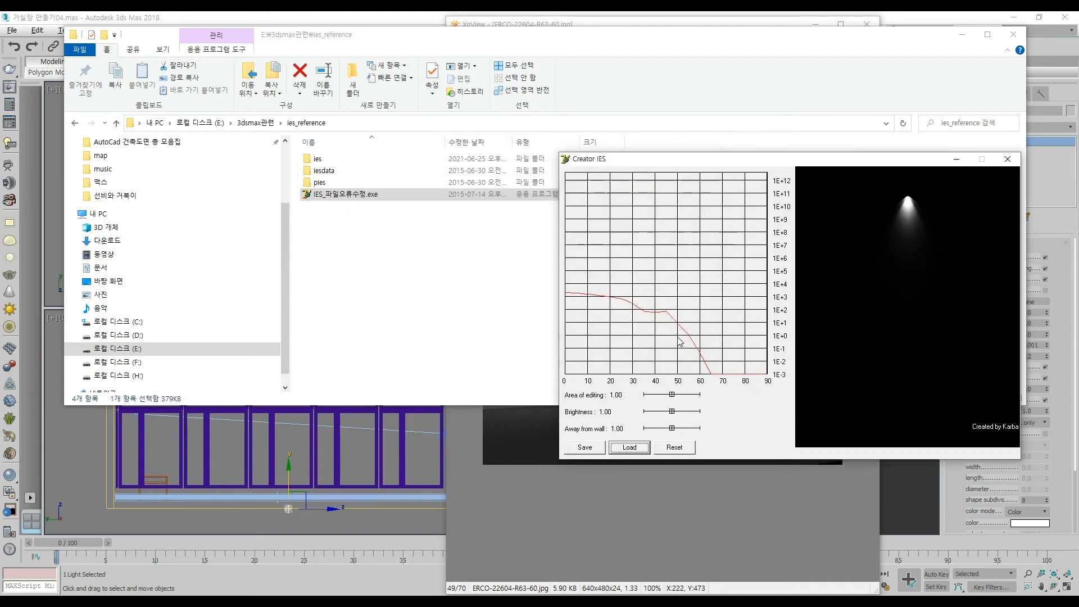
Save the loaded profile in the ies folder as 매입등2 and close Creator IES
left_click(584, 448)
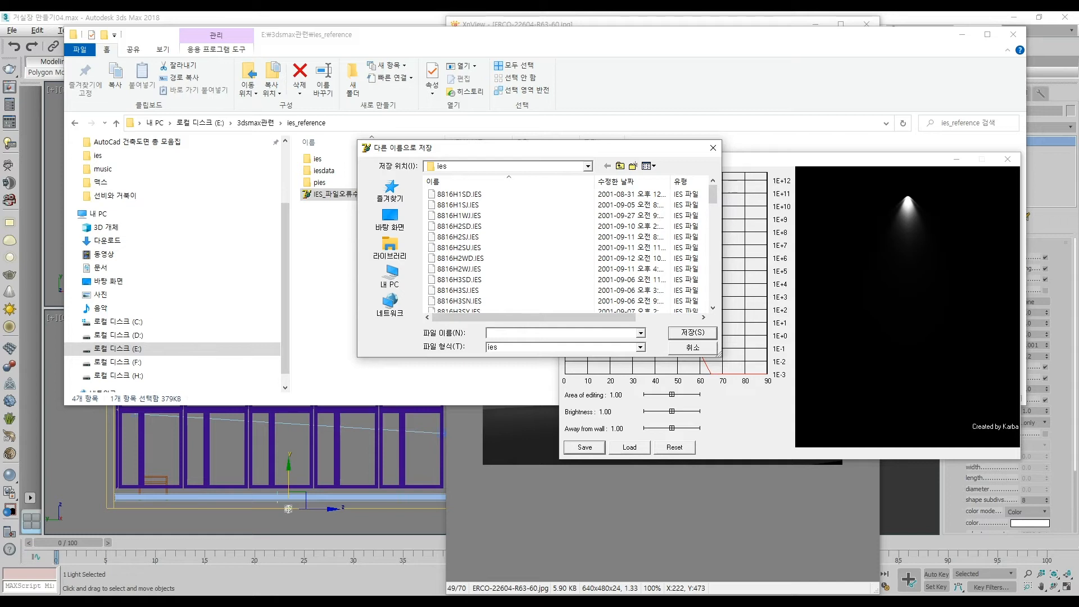
type("매입등2")
left_click(693, 334)
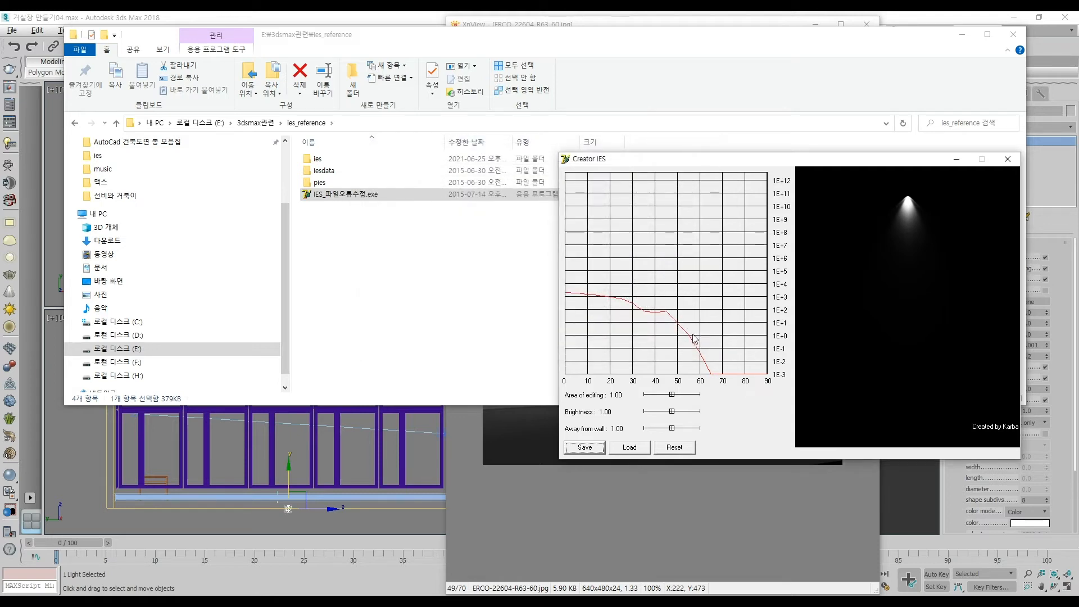
left_click(1005, 162)
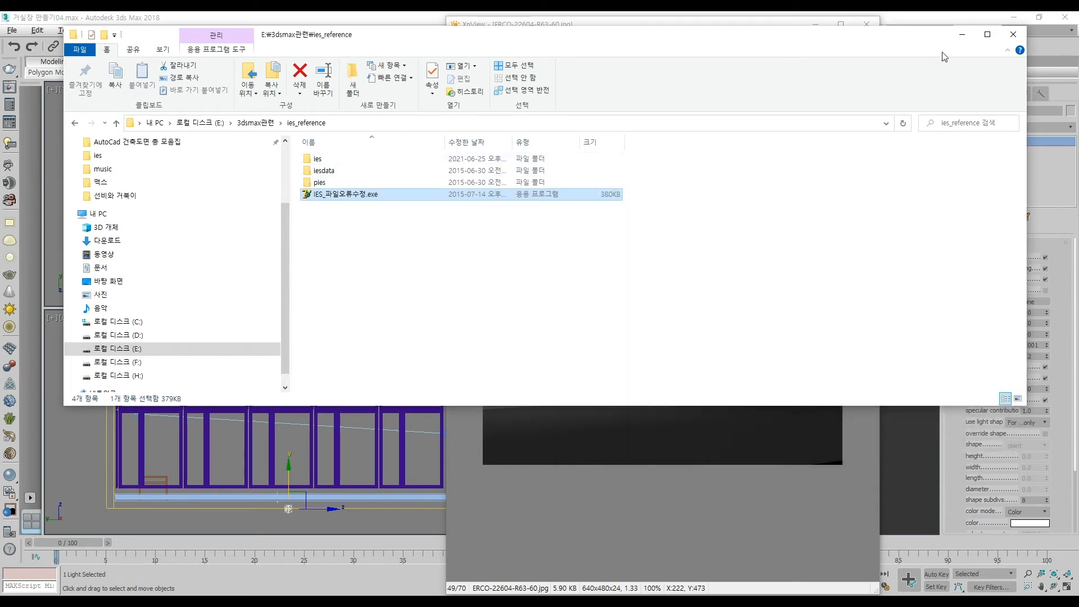
Return to 3ds Max and assign 매입등2.ies as the IES file of the VRayIES light
left_click(964, 37)
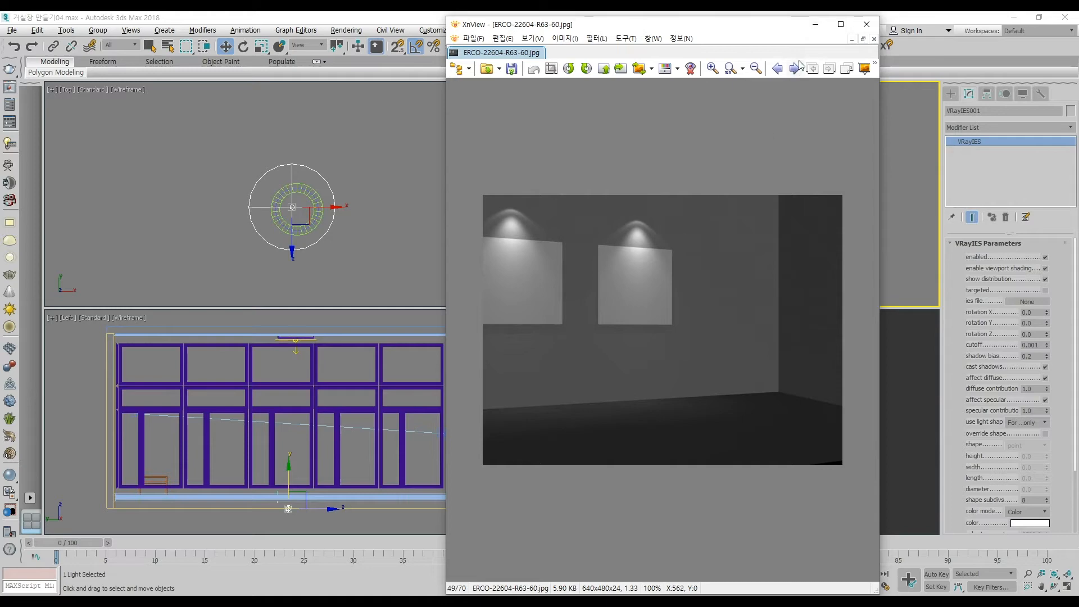
left_click(816, 24)
left_click(1019, 301)
scroll(687, 344, "down", 5)
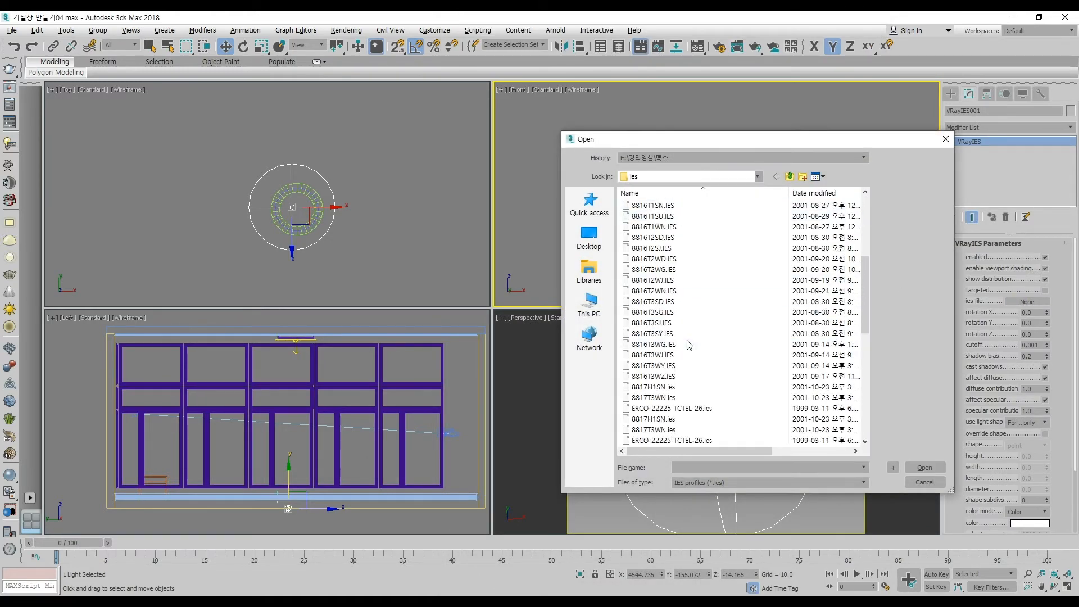
scroll(688, 344, "down", 7)
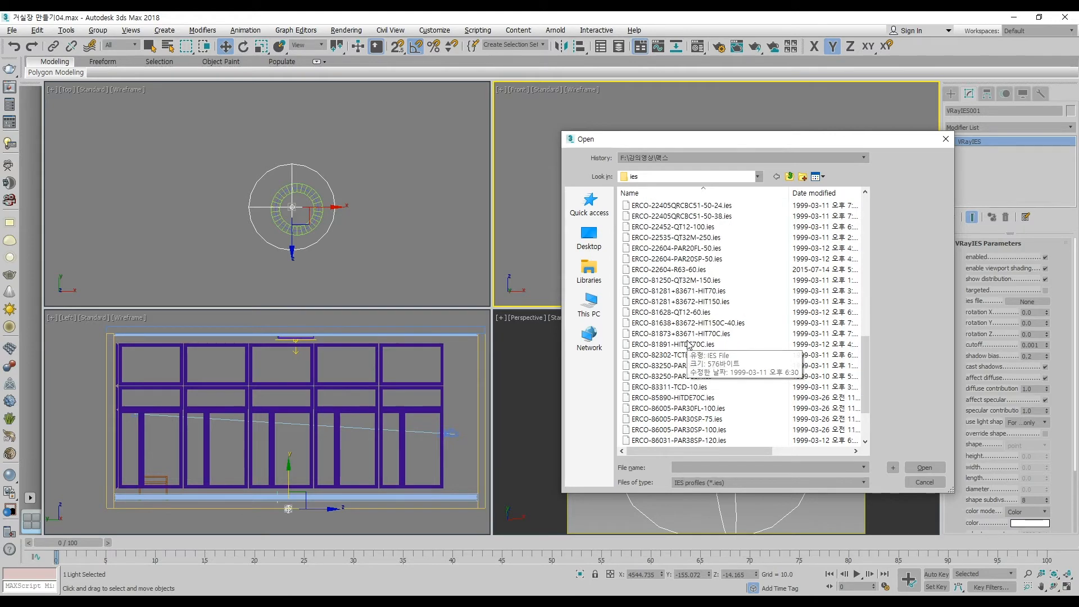
left_click(661, 442)
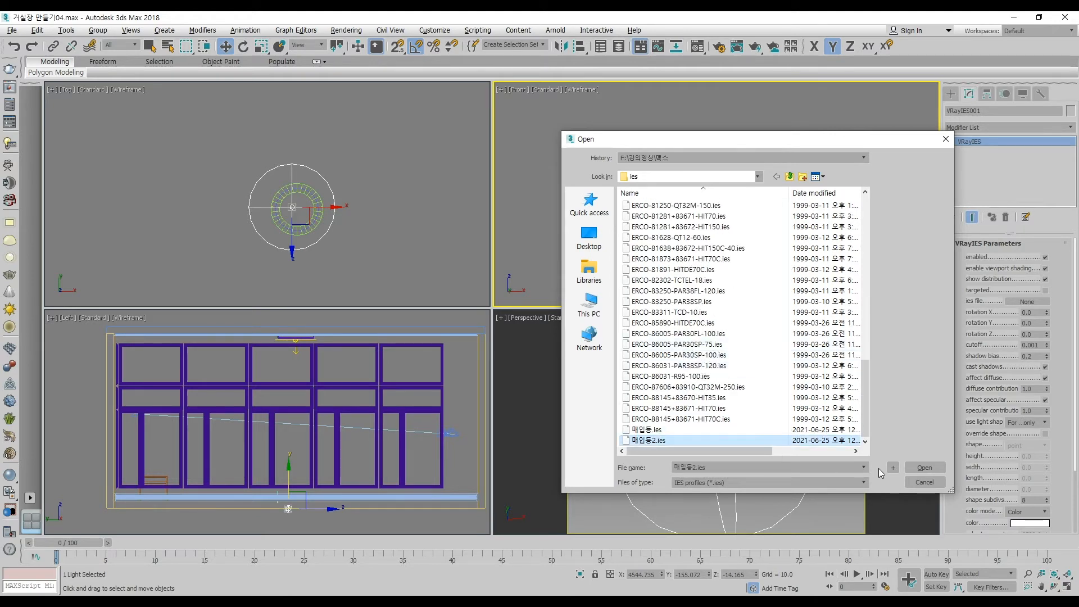
left_click(925, 468)
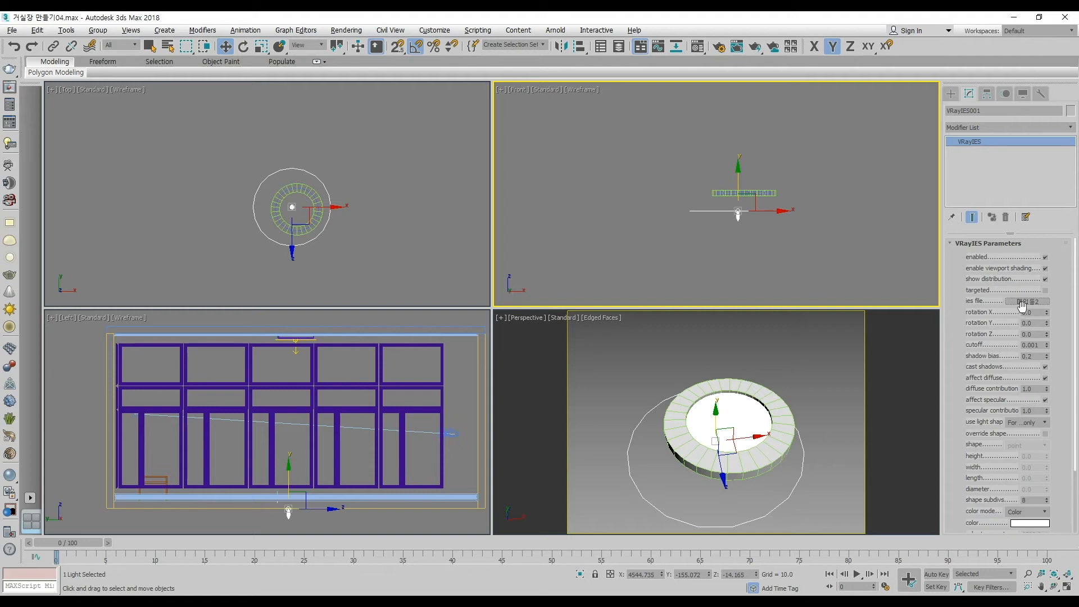
Align the IES light to the ring in the Top view, centre to centre on X and Y only
middle_click_drag(734, 268, 734, 290)
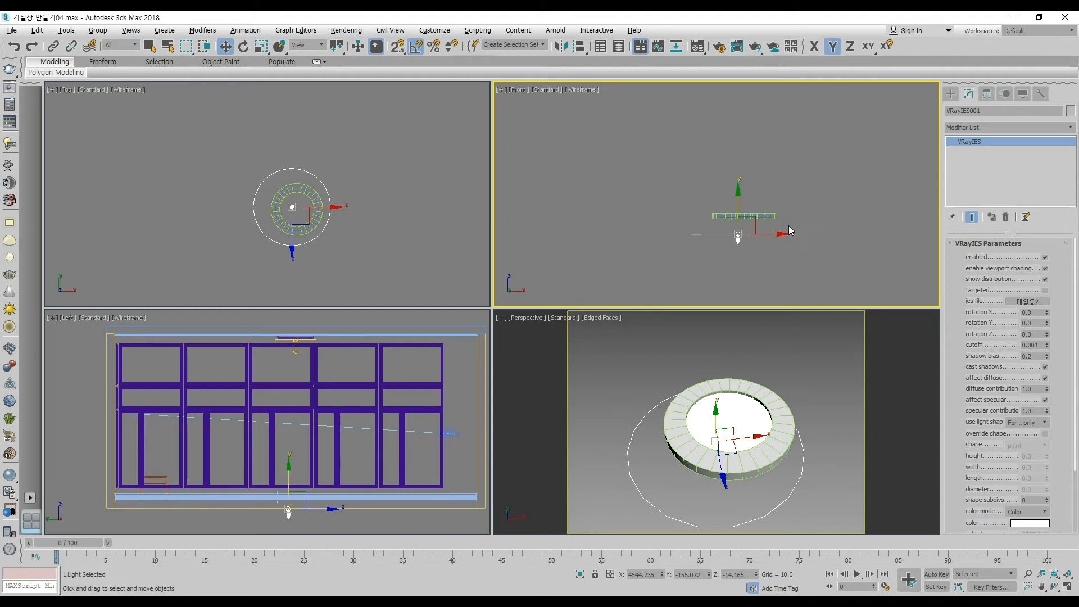
middle_click_drag(337, 235, 418, 268)
scroll(382, 253, "up", 4)
key("alt+a")
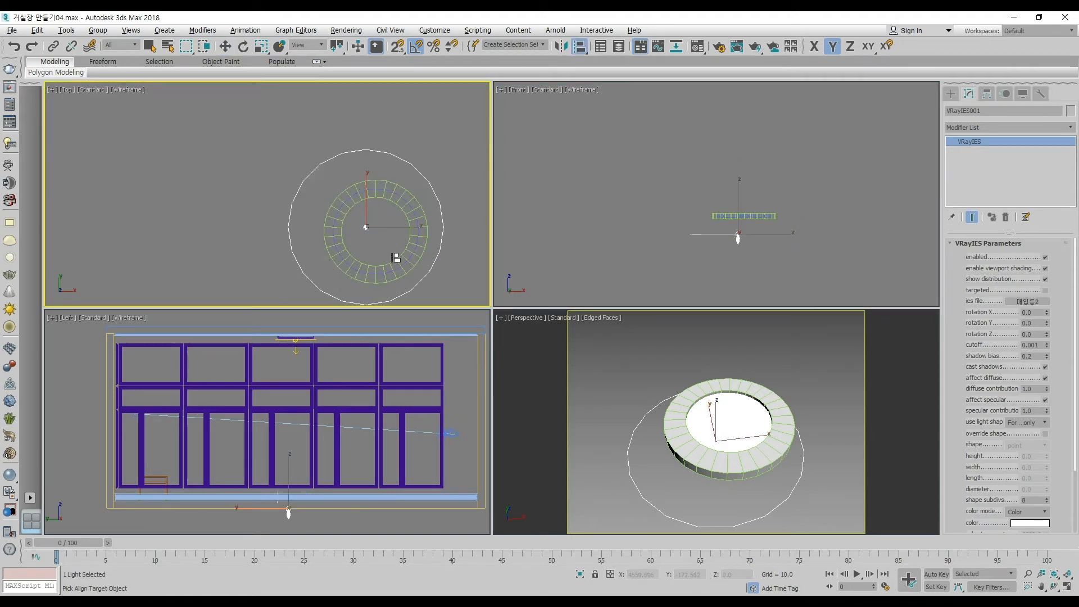
left_click(395, 262)
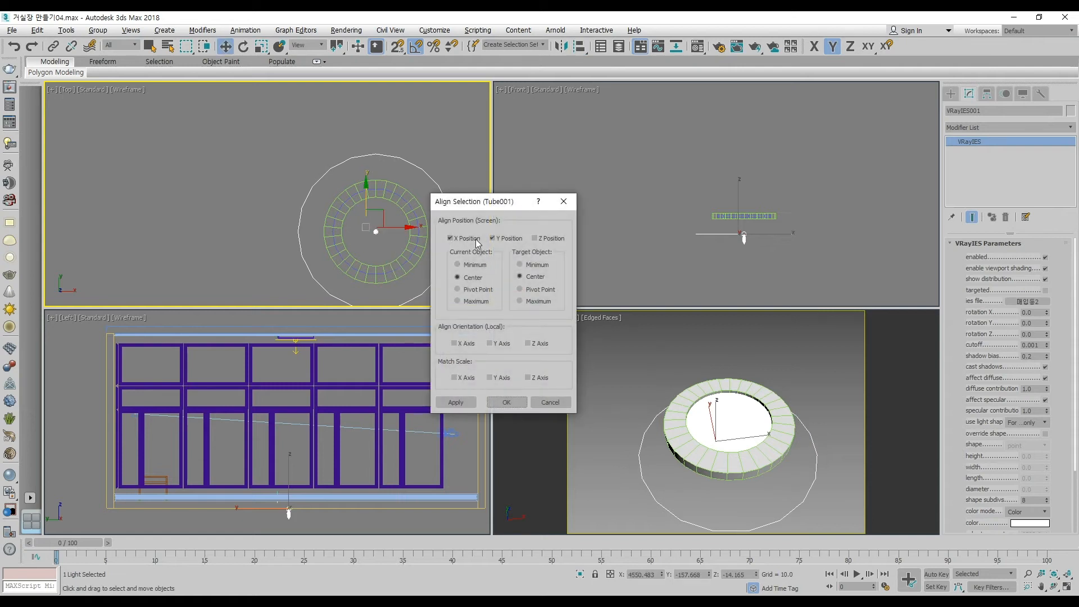
left_click(505, 402)
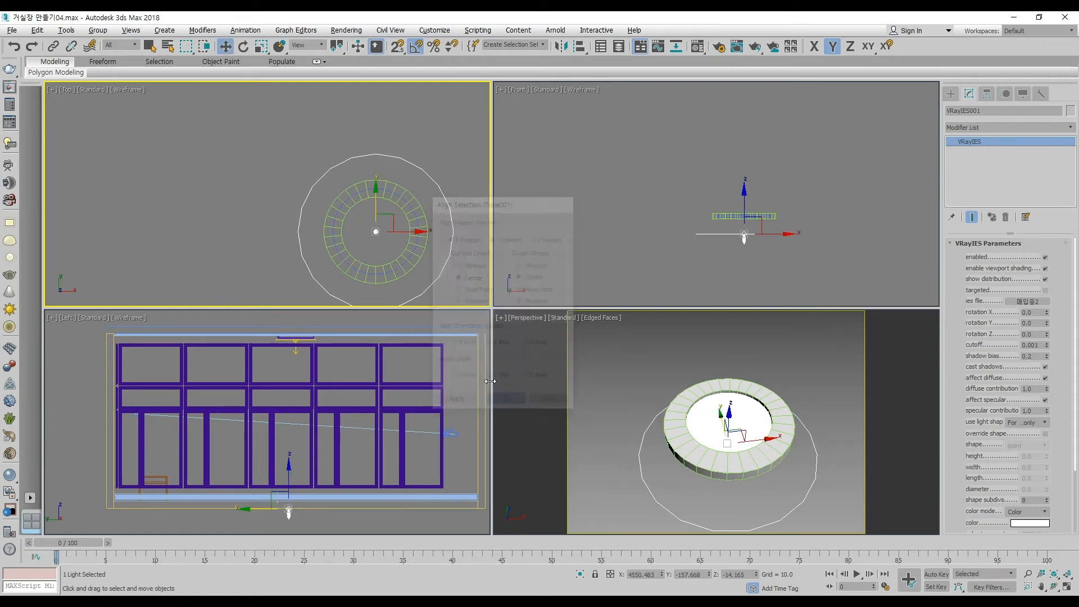
Group the ring, the disc and the IES light under the name 매입등 그룹
middle_click_drag(383, 236, 362, 193)
left_click_drag(834, 278, 669, 172)
left_click(93, 30)
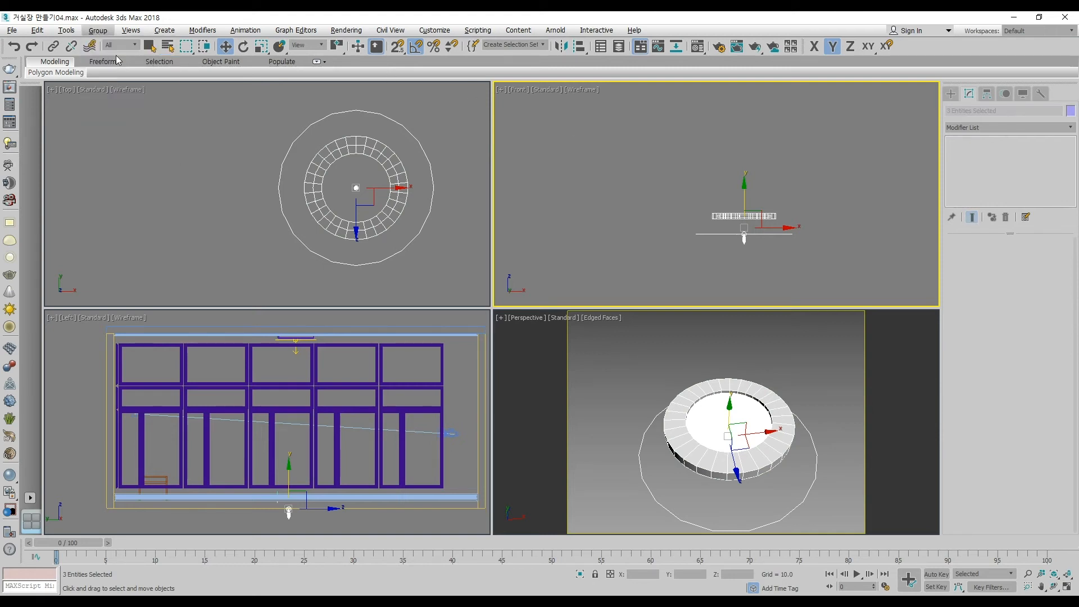
left_click(100, 50)
type("ao")
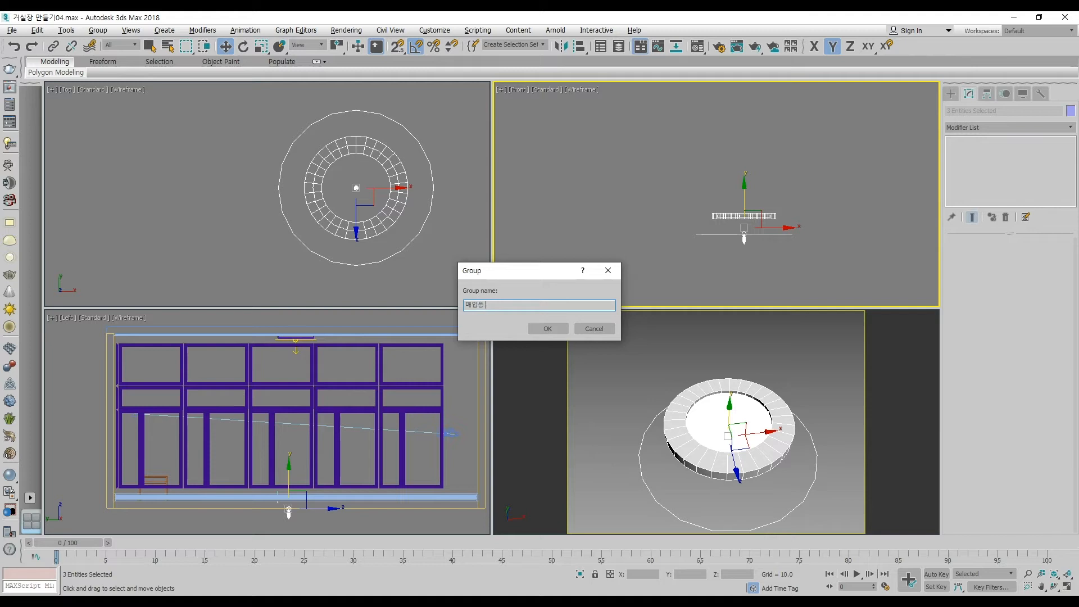
type("입등 그룹")
key("Return")
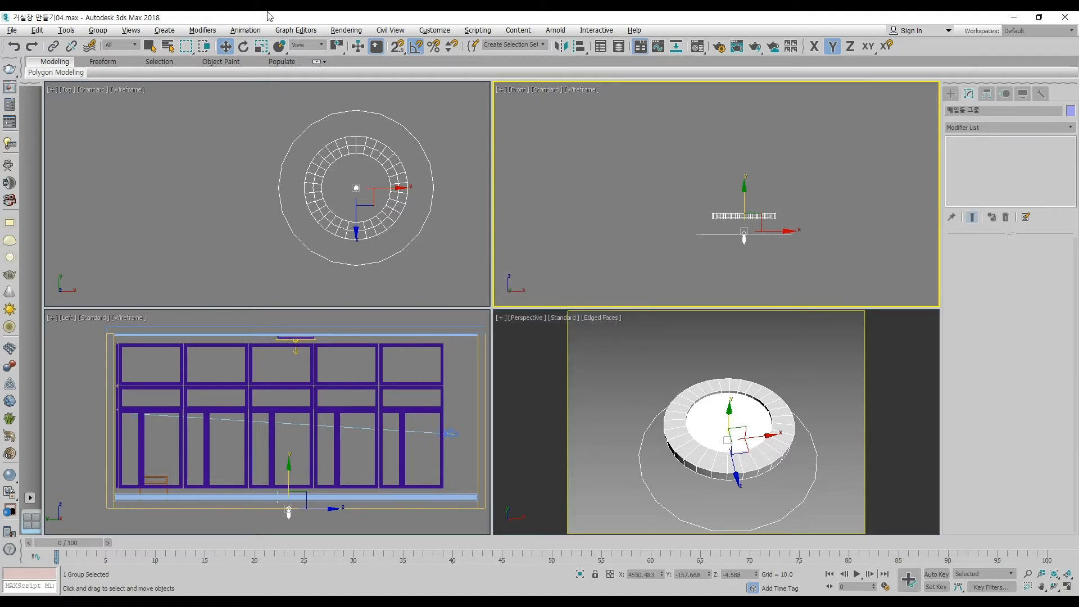
Align the light group to ceiling Box032 in the Front view, on Y position only, with current object Maximum to target Minimum
scroll(699, 203, "up", 5)
key("alt+a")
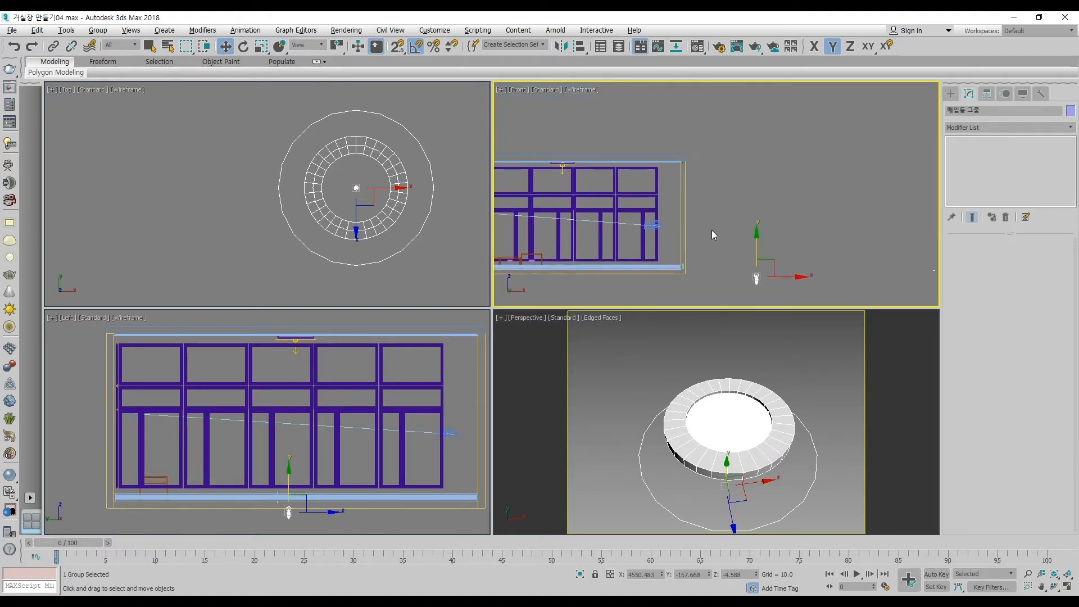
left_click(710, 190)
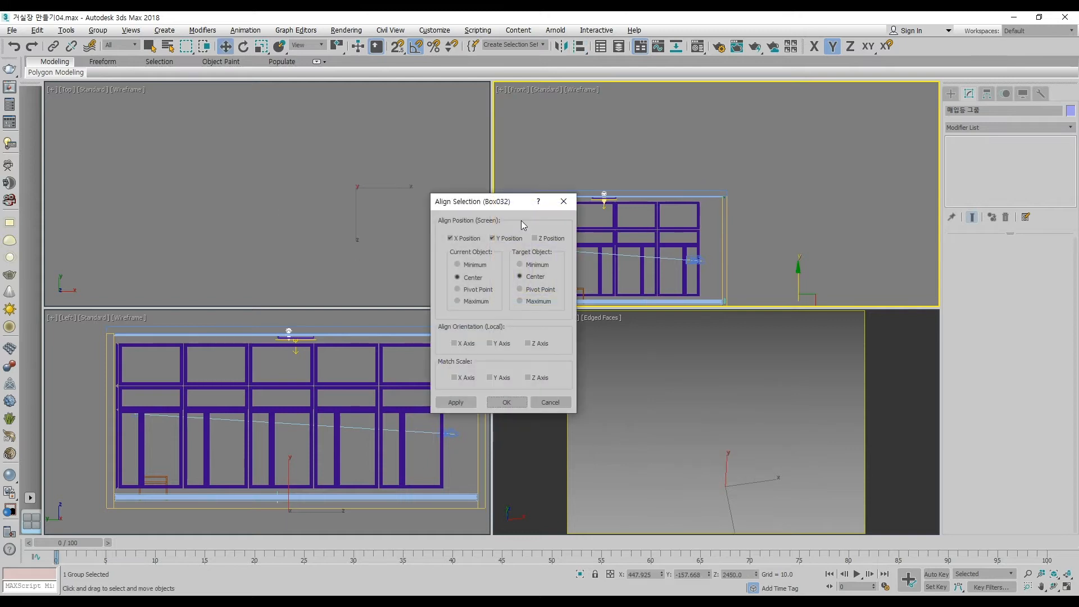
left_click(474, 239)
left_click(532, 265)
left_click(471, 302)
left_click(507, 402)
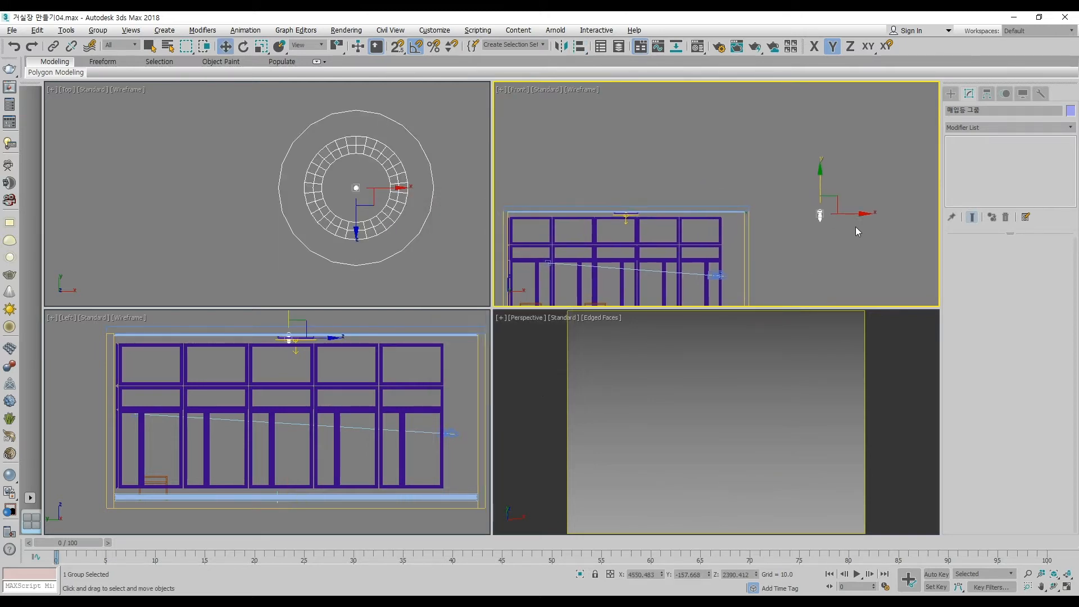
Move the light group into the room above the cabinets' outer end, at about X -1703, Y 1945
left_click_drag(862, 217, 757, 211)
right_click(400, 214)
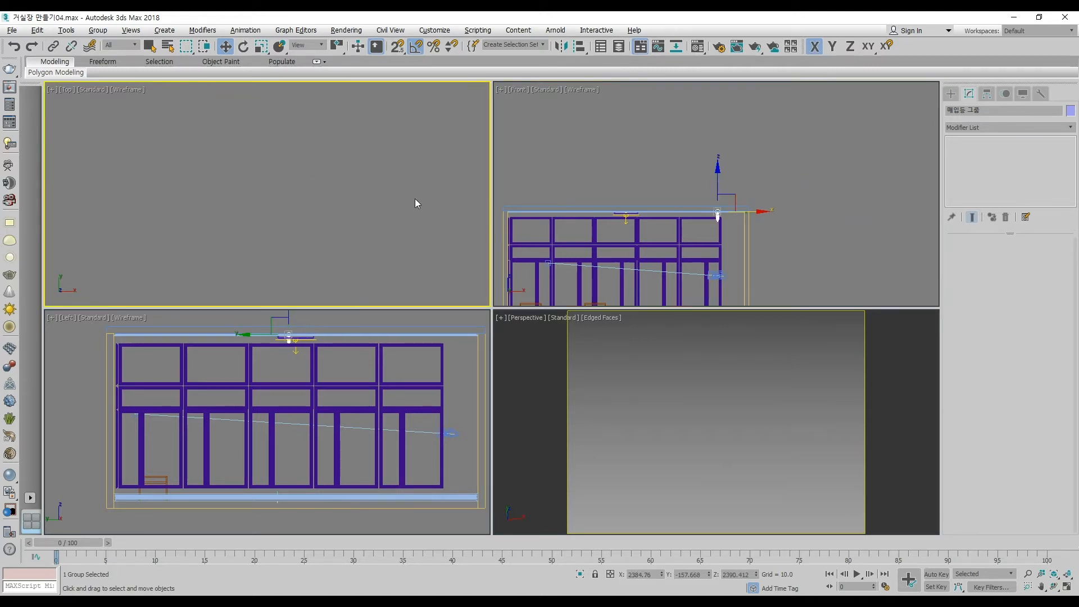
key("z")
scroll(415, 198, "down", 5)
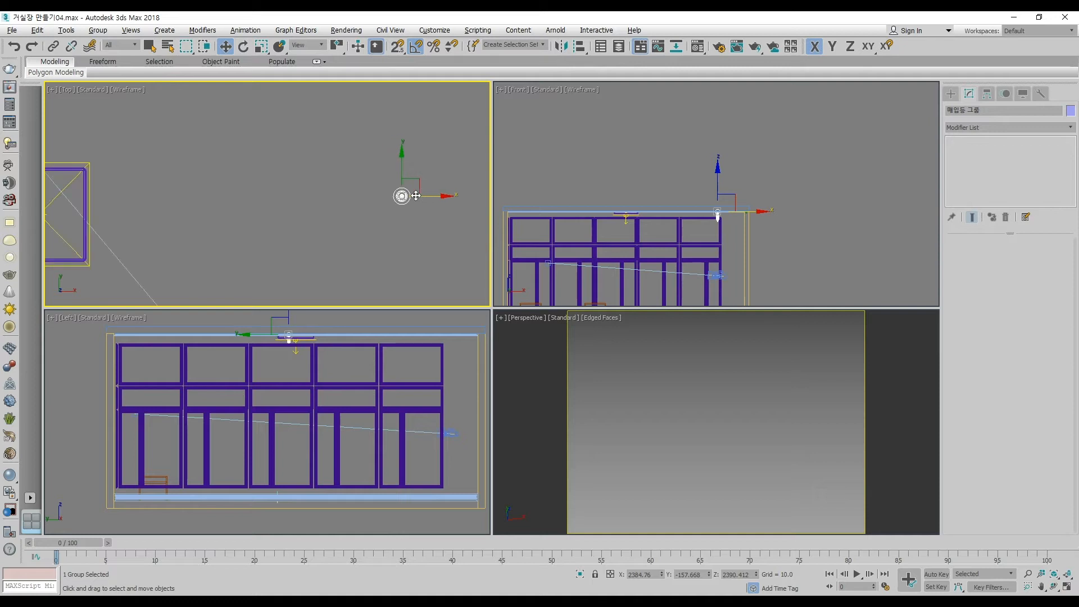
scroll(415, 195, "down", 4)
left_click_drag(422, 184, 241, 94)
Show the PhysCamera001 view in the perspective viewport and shift the light group along X to about -1125, above the cabinets
right_click(641, 404)
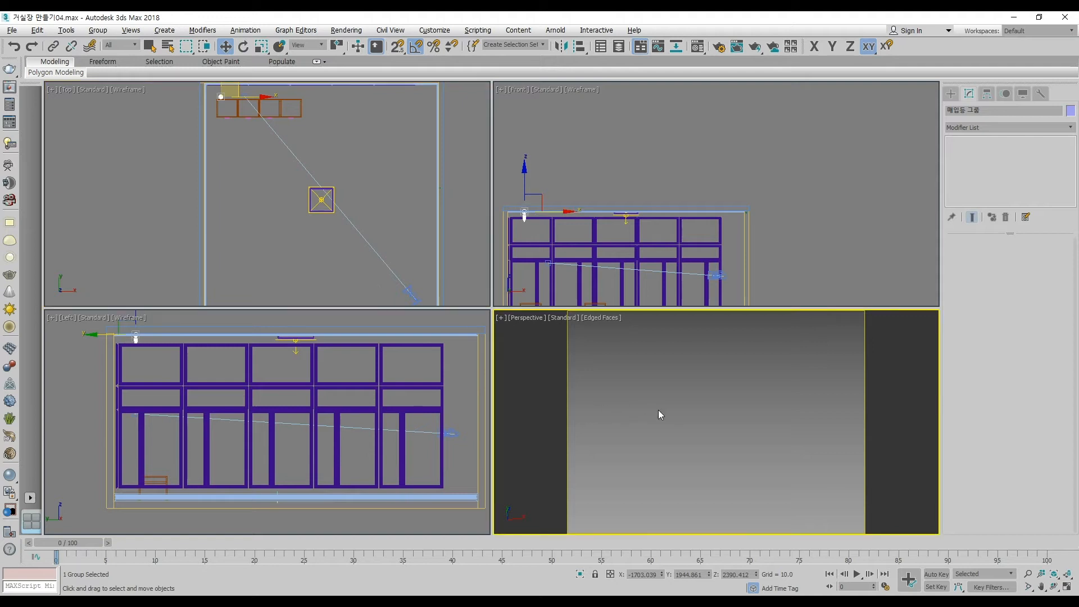
key("c")
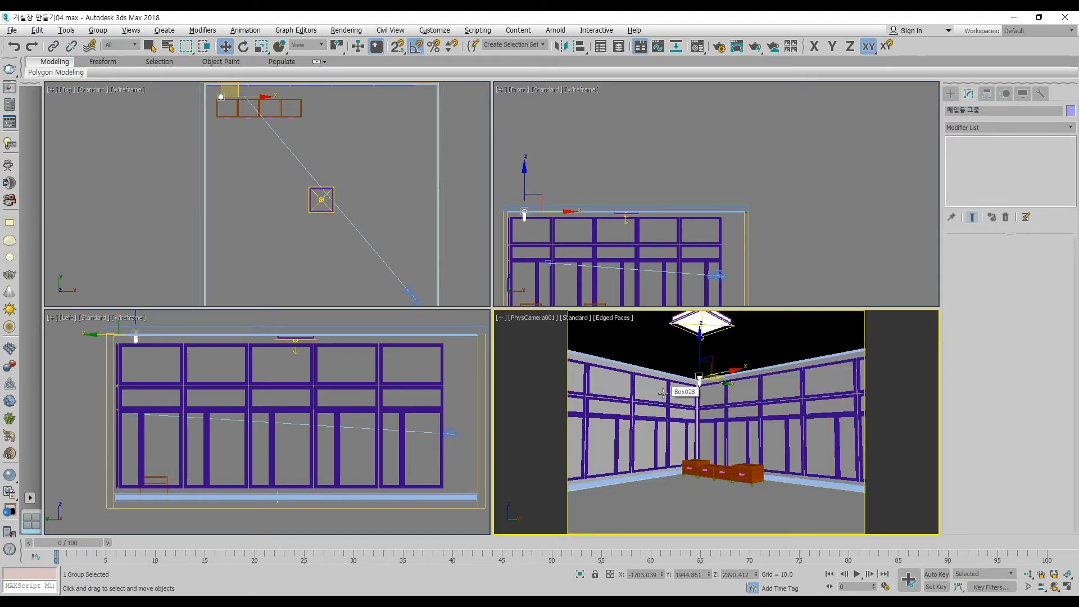
middle_click_drag(287, 164, 281, 213)
key("F5")
left_click_drag(266, 176, 293, 183)
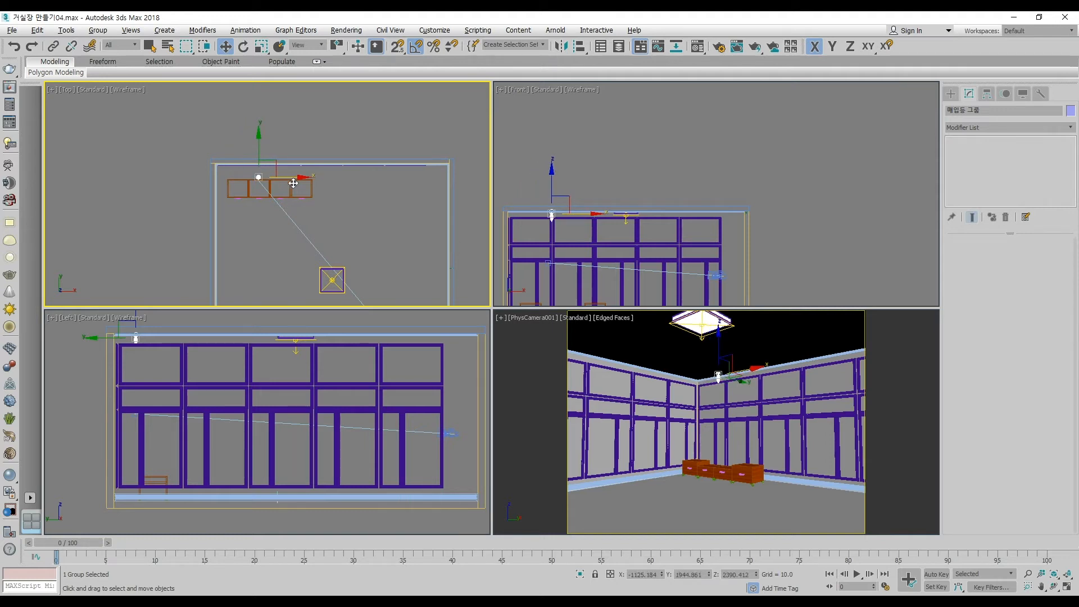
Render the camera view and compare it with the previous render as A and B in the V-Ray frame buffer history
right_click(578, 371)
left_click(762, 48)
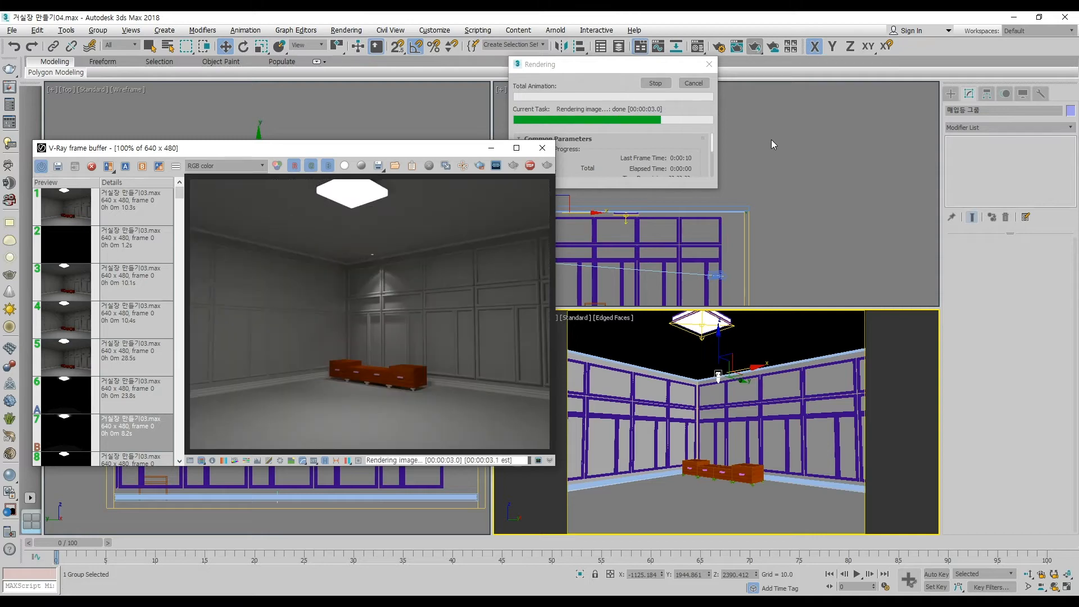
left_click_drag(386, 147, 738, 138)
left_click(418, 197)
left_click(476, 156)
left_click(460, 155)
left_click(424, 244)
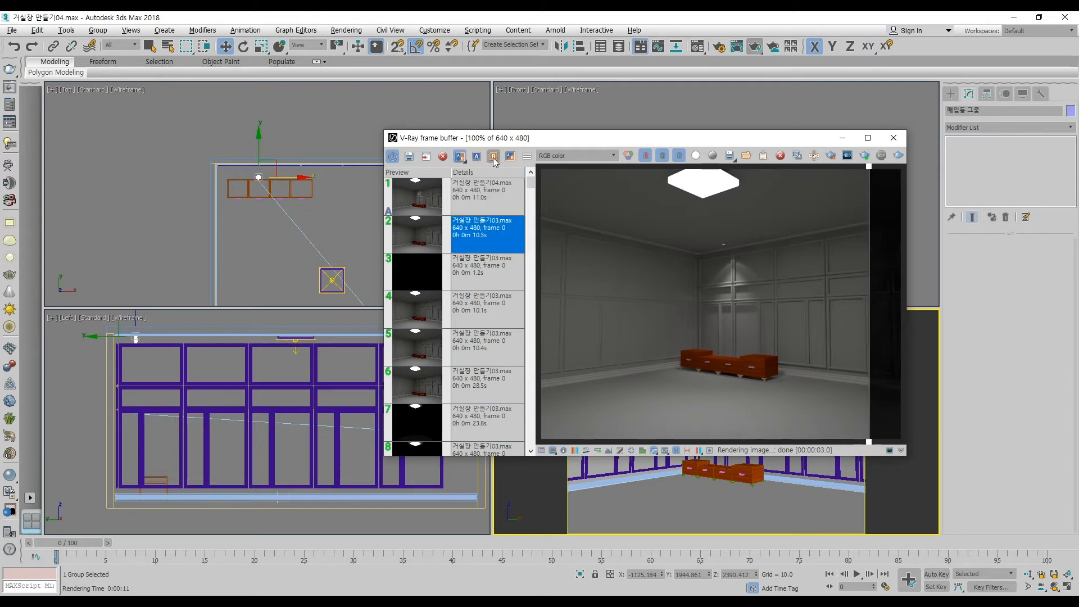
left_click(493, 156)
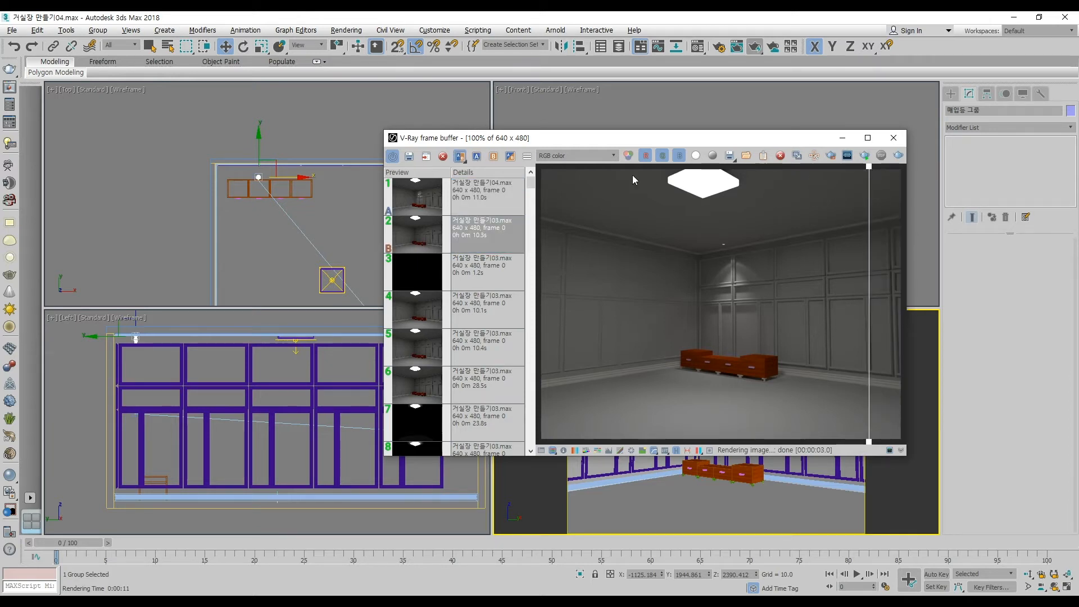
left_click_drag(869, 173, 820, 360)
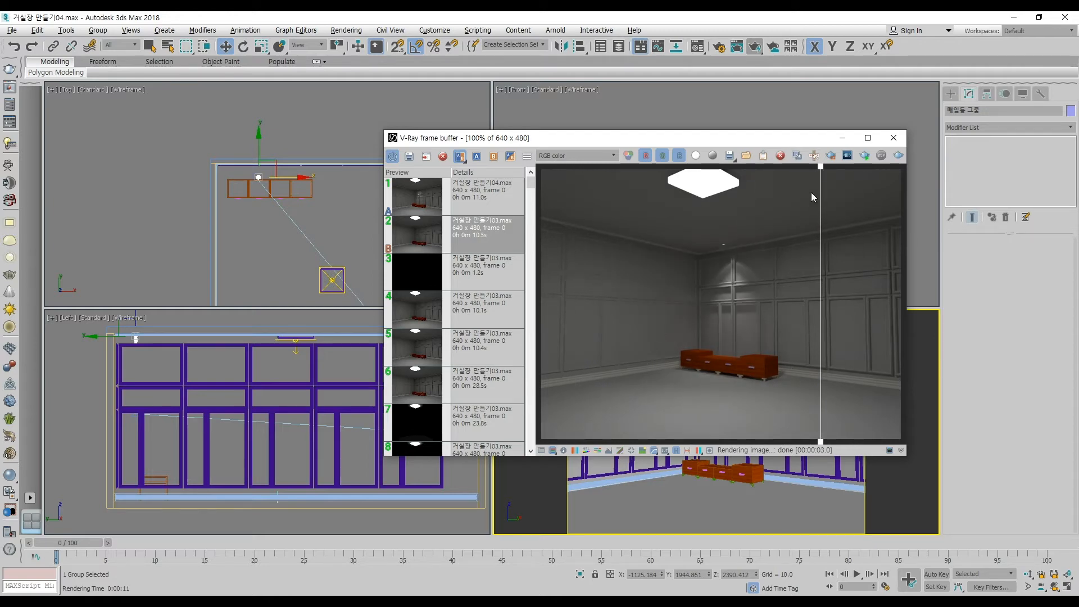
left_click(894, 138)
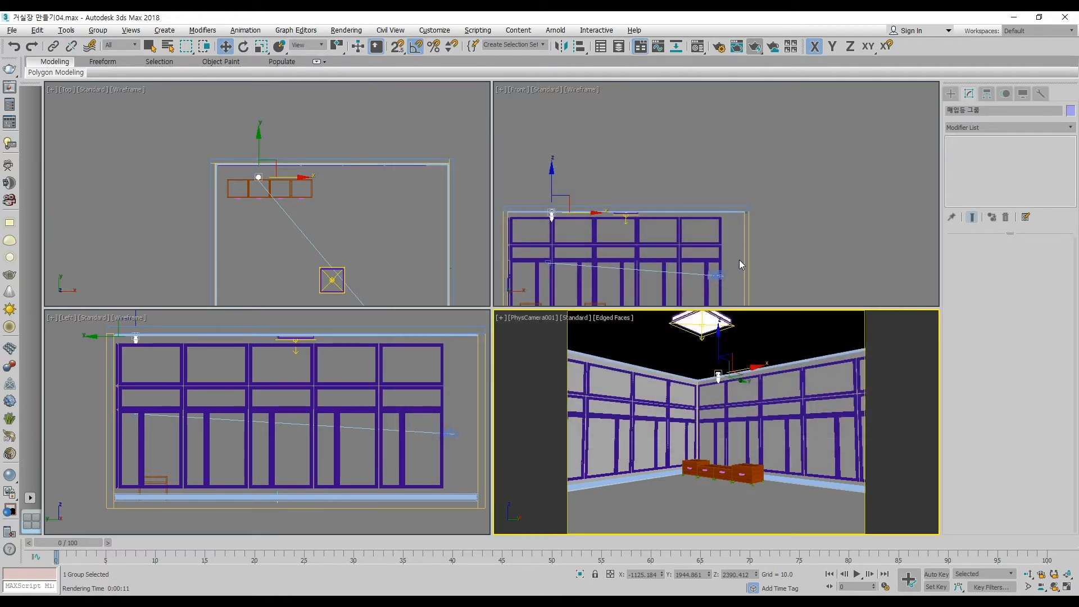
Check the recessed-light reference images in the browser, return to 3ds Max and move the group to about X -2020, Y 1440 in the Top view
key("alt+Tab")
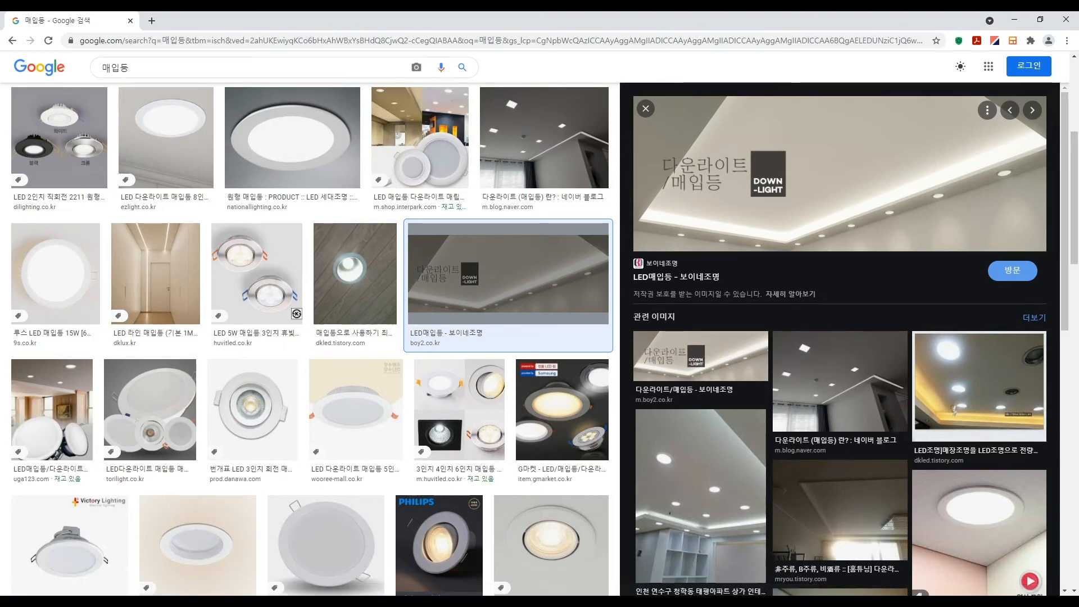
key("alt+Tab")
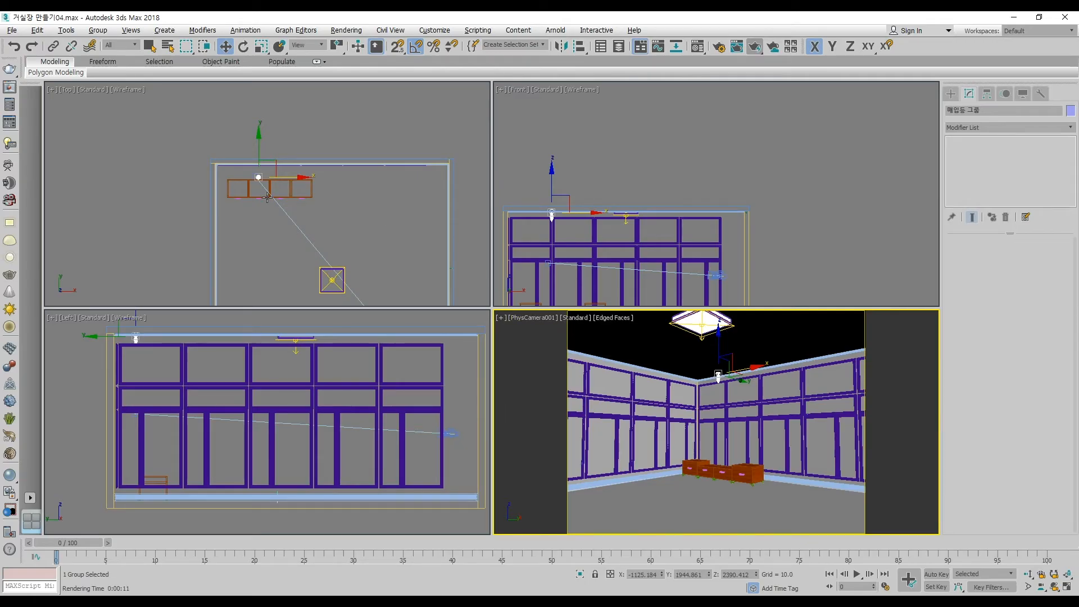
scroll(259, 163, "up", 3)
right_click(276, 173)
left_click_drag(269, 181, 190, 226)
scroll(190, 226, "down", 3)
middle_click_drag(190, 226, 240, 126)
scroll(259, 172, "down", 2)
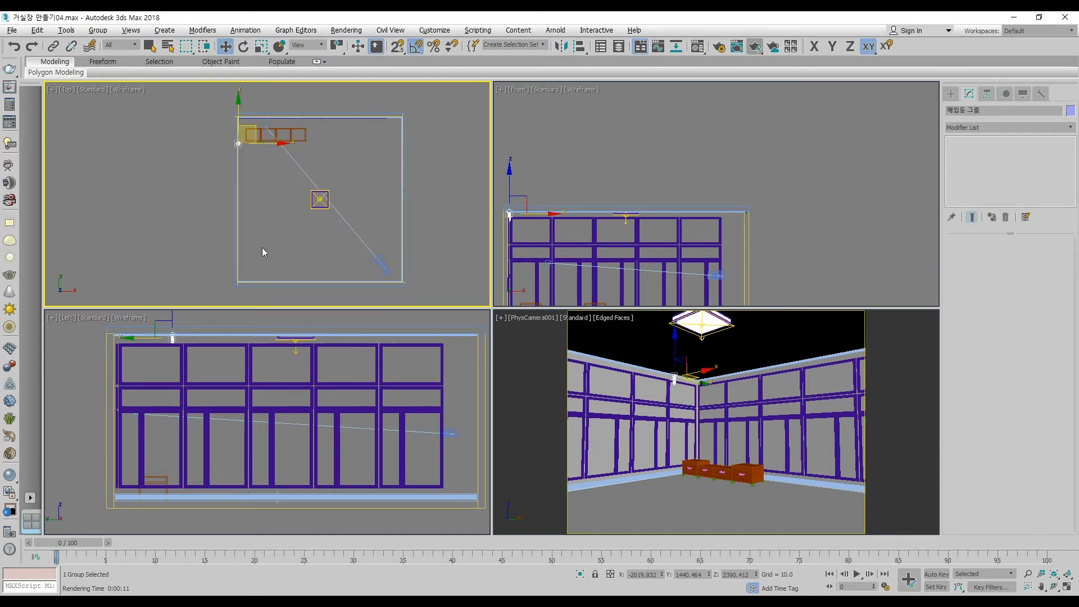
Start an instance Array of the light group with preview enabled and an incremental X move of 1000
left_click(67, 31)
left_click(99, 258)
left_click_drag(498, 217, 534, 265)
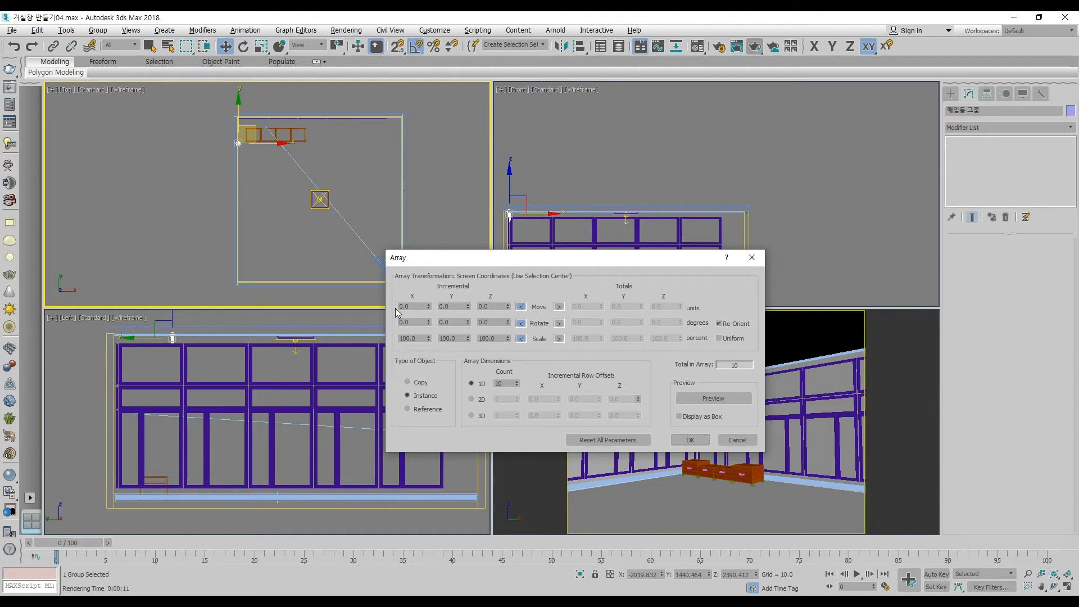
left_click(559, 306)
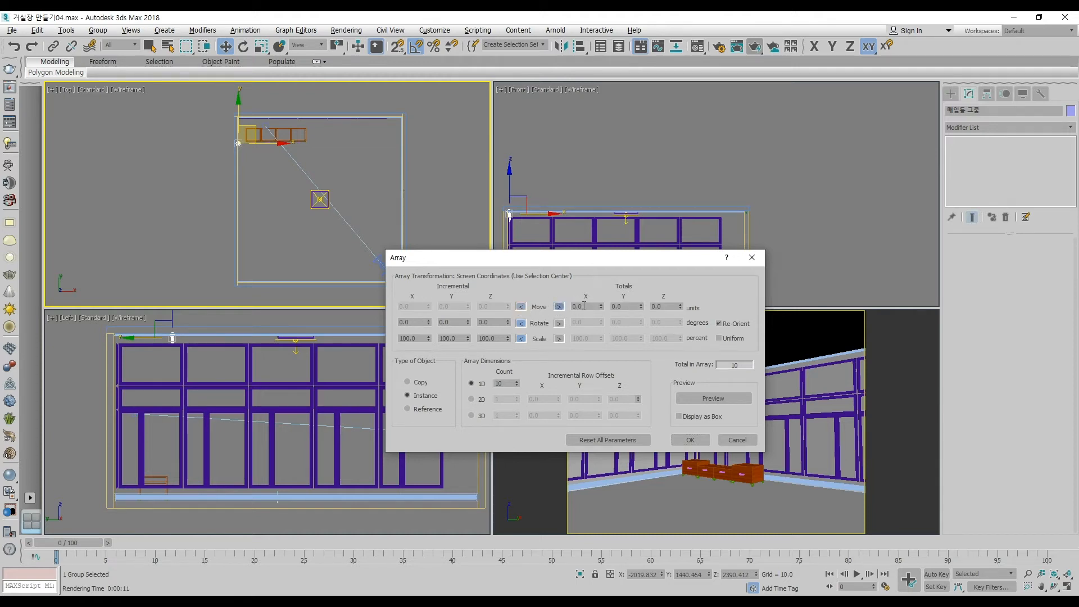
left_click(521, 307)
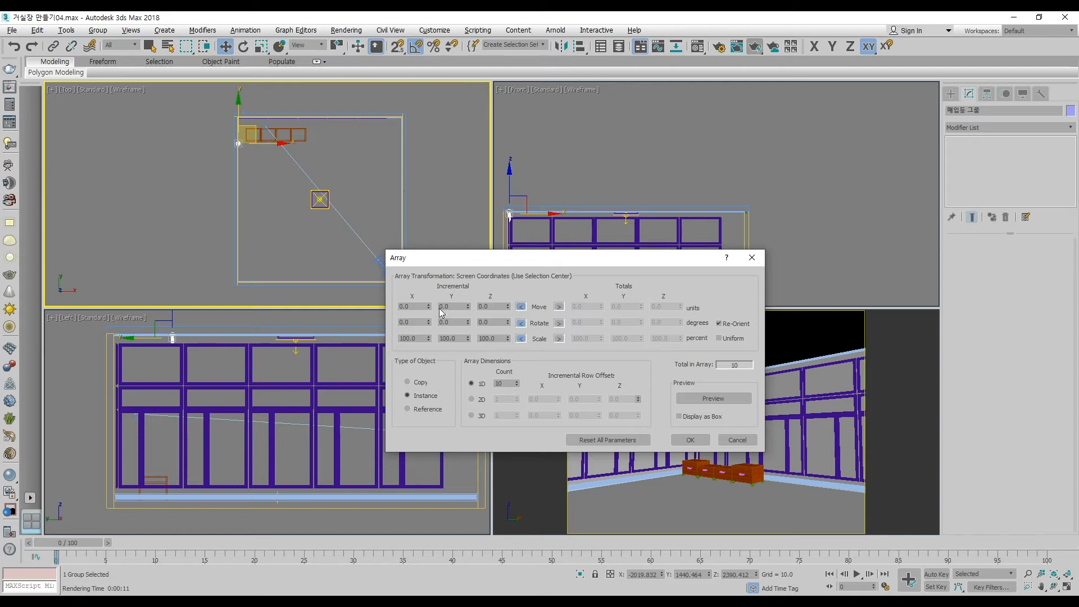
double_click(414, 307)
left_click(713, 398)
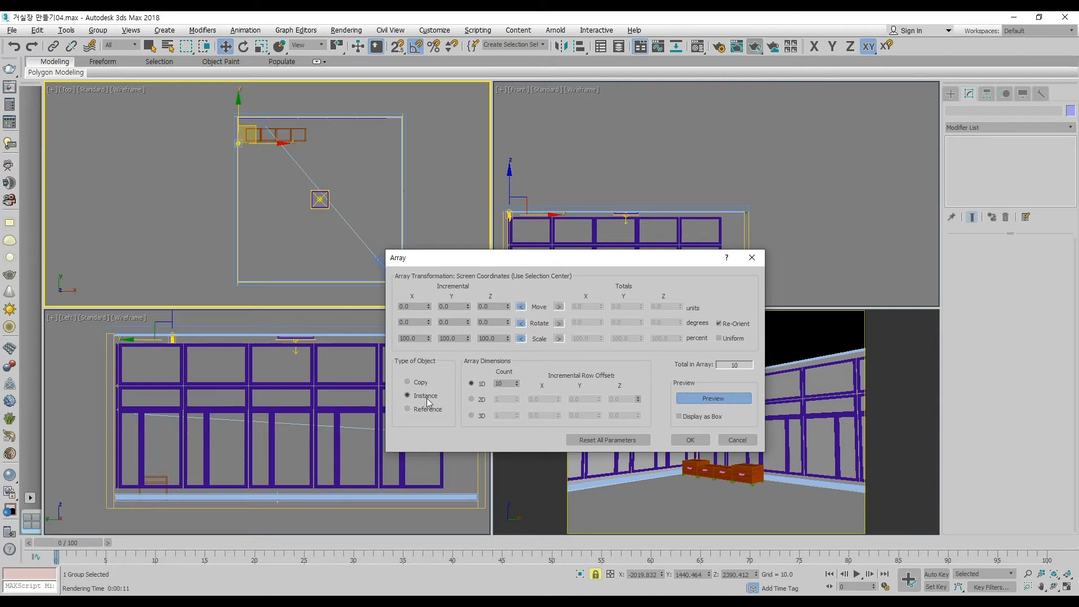
double_click(420, 308)
type("1000")
key("Return")
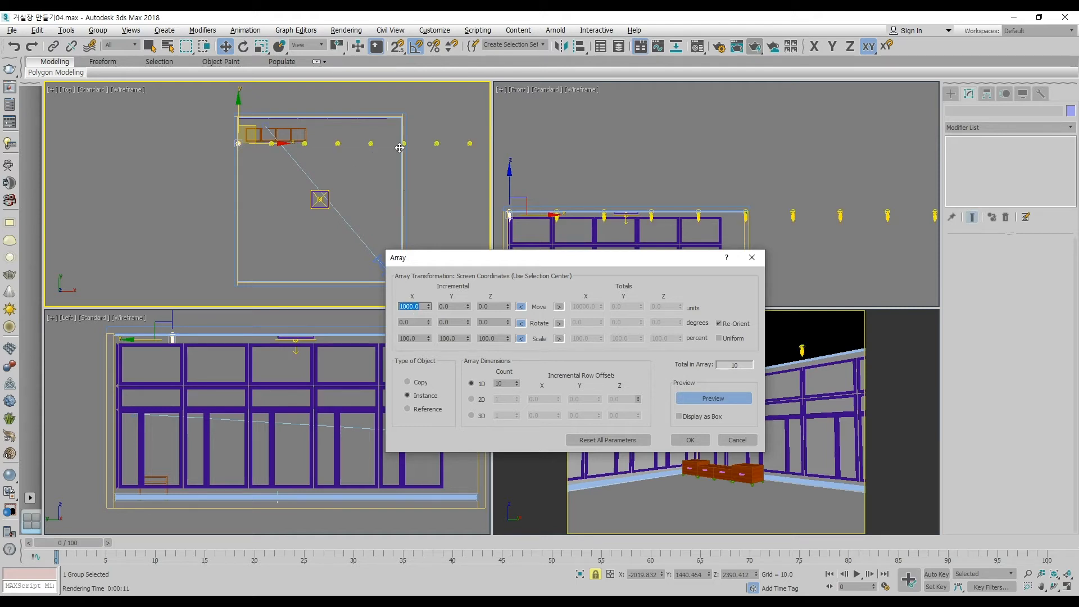
Reduce the 1D array count to 6 and create the row of light instances
middle_click_drag(417, 169, 332, 181)
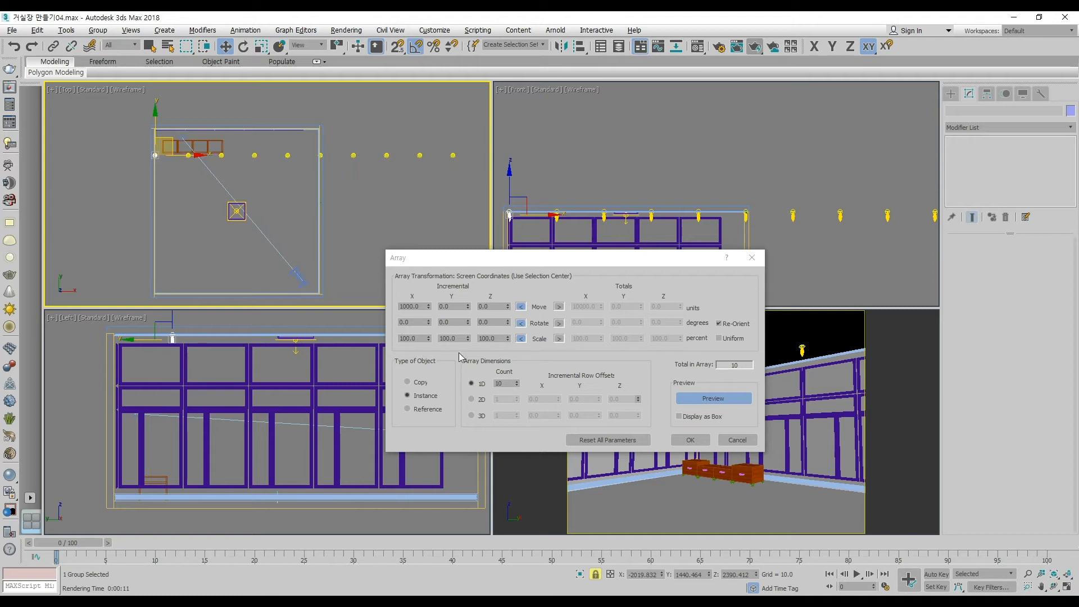
left_click(518, 385)
left_click(517, 386)
left_click(517, 385)
left_click(517, 385)
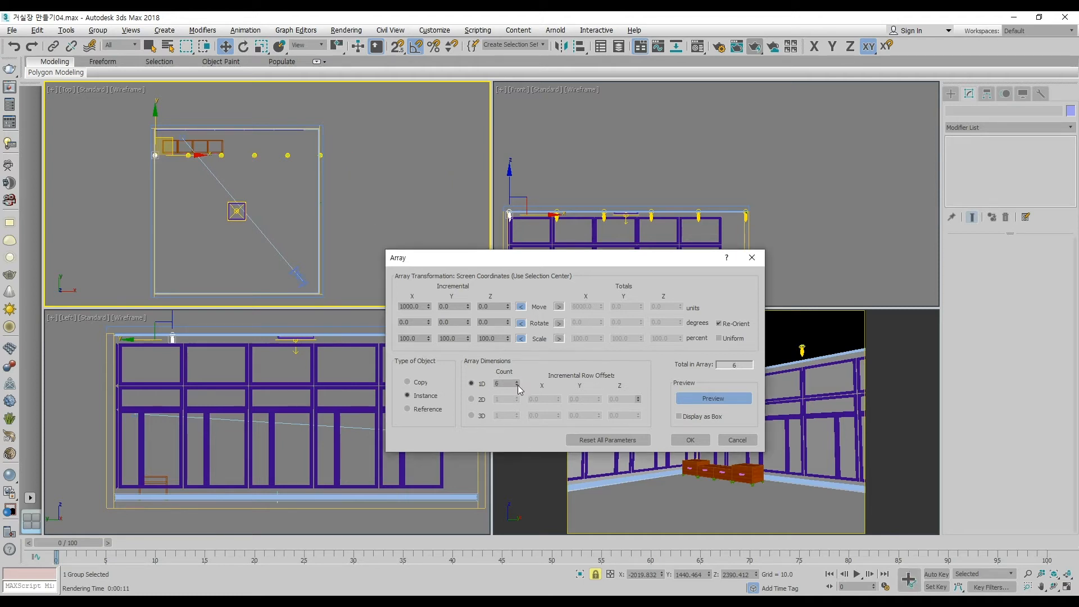
left_click(690, 443)
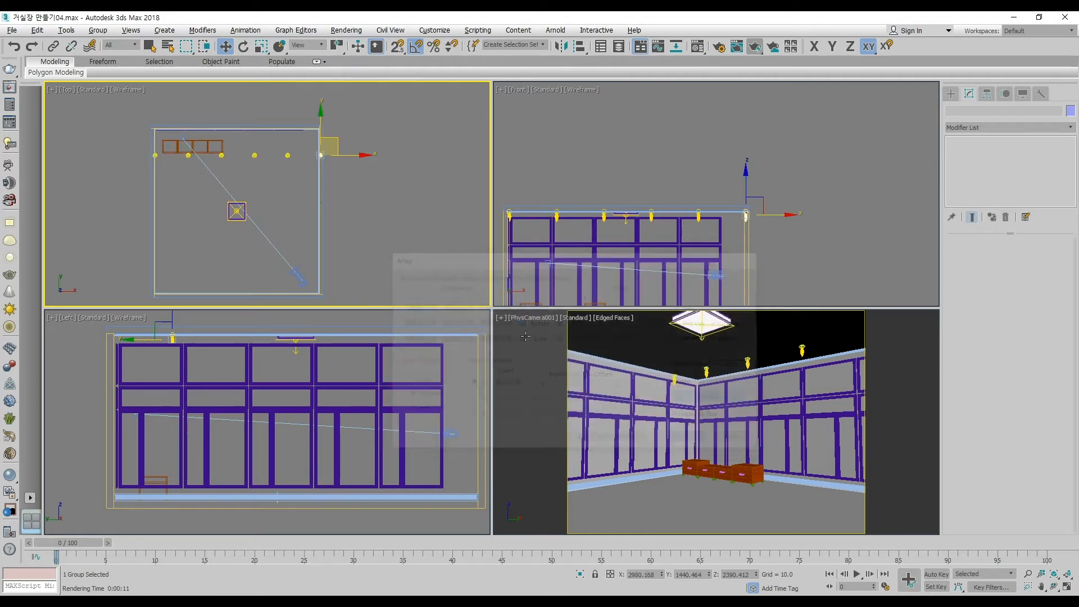
Delete the two lights at the ends of the row that sit on the side walls
left_click(347, 178)
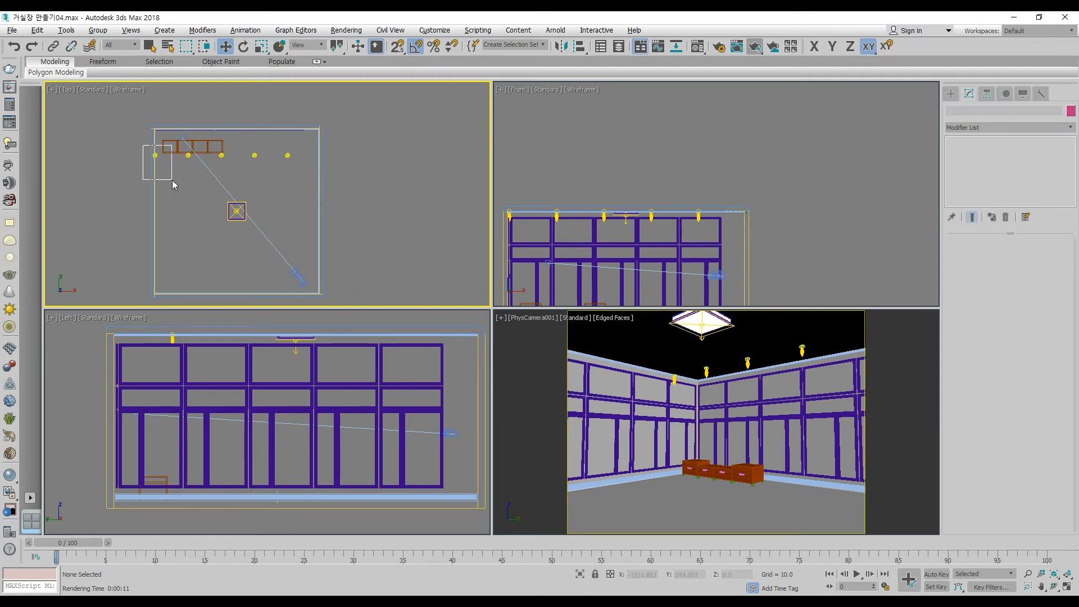
left_click_drag(143, 145, 163, 171)
key("Delete")
Render the camera view to check the row of recessed lights and close the frame buffer
left_click(708, 384)
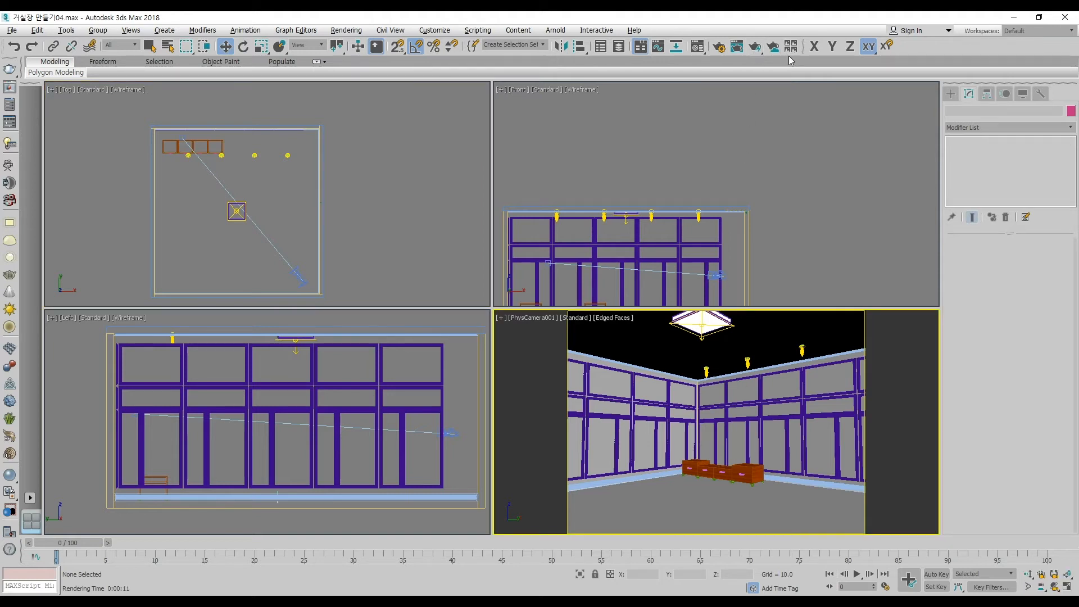
left_click(757, 50)
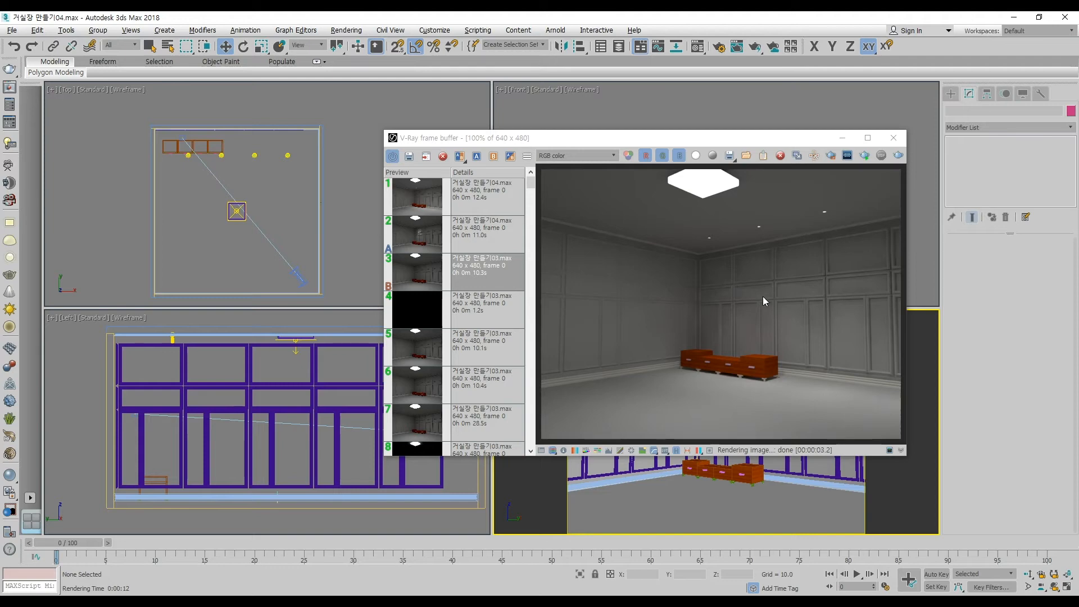
left_click(894, 138)
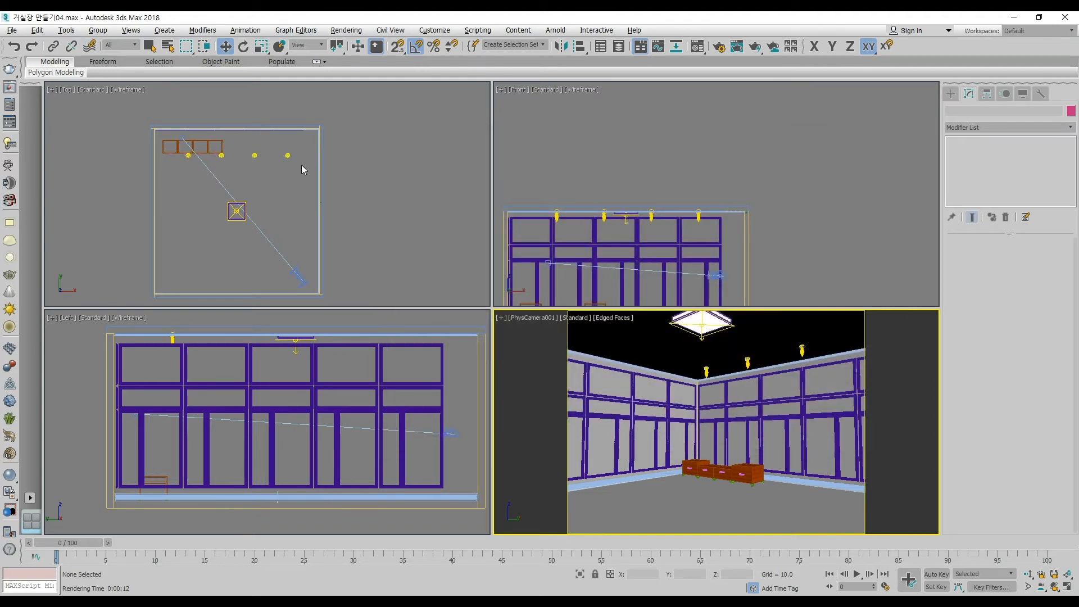
Clone the four recessed light groups along Y in the Top view as one copied row on the opposite side of the room
left_click_drag(164, 145, 309, 167)
left_click(169, 151, "alt")
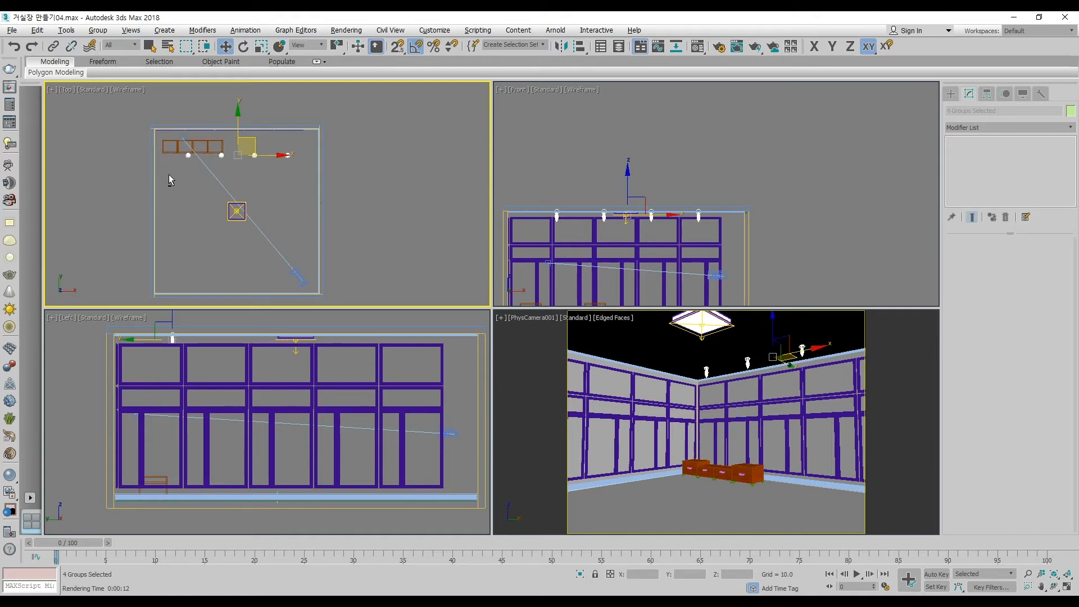
left_click_drag(242, 120, 240, 231, "shift")
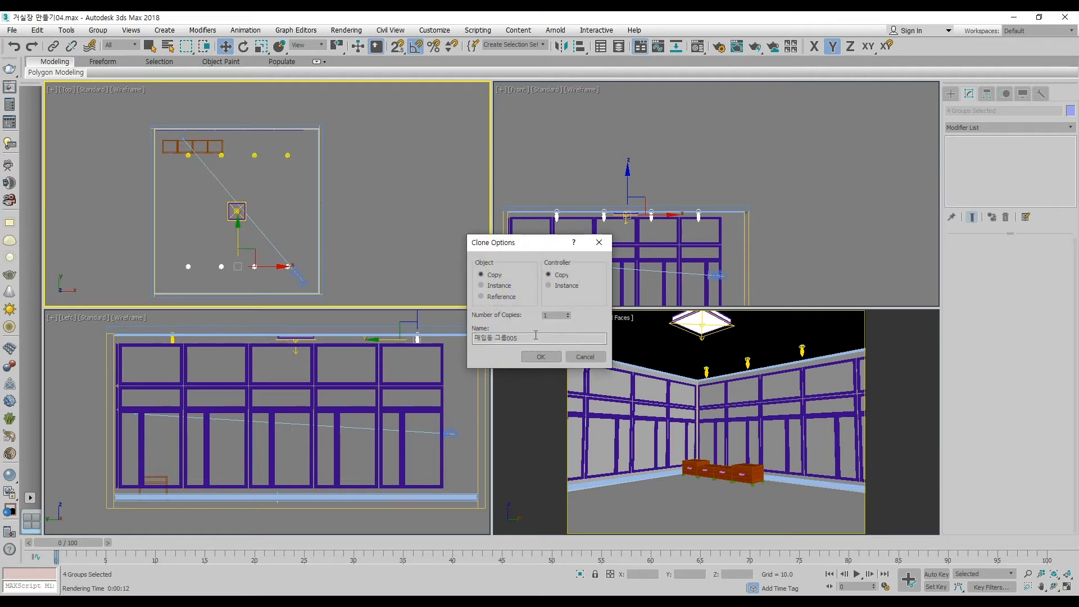
left_click(537, 356)
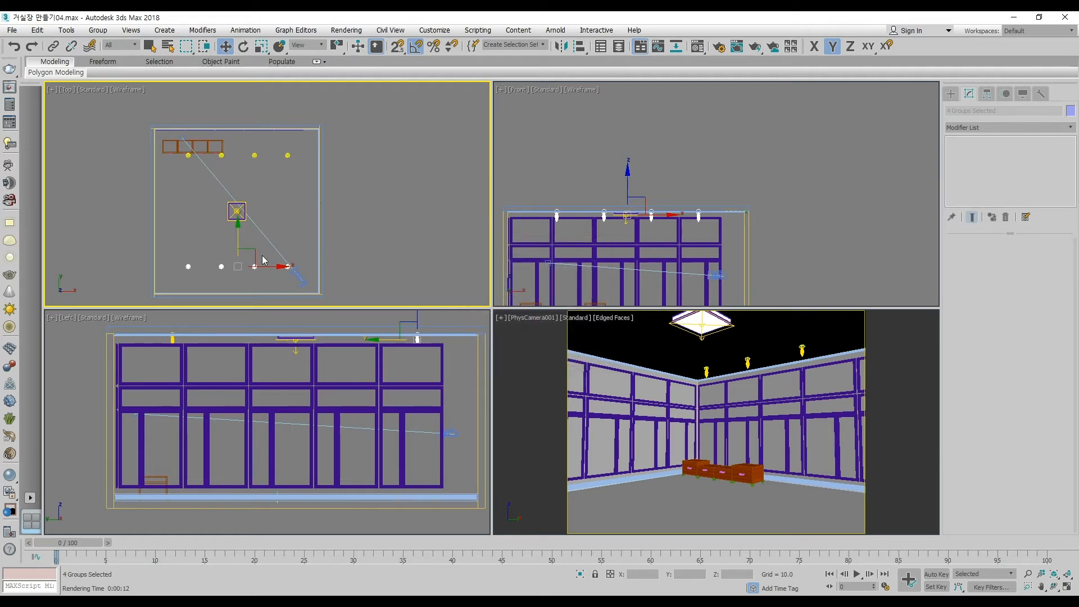
Set the power of the VRayIES lights to 1100 in the V-Ray Light Lister and close the lister
left_click(9, 144)
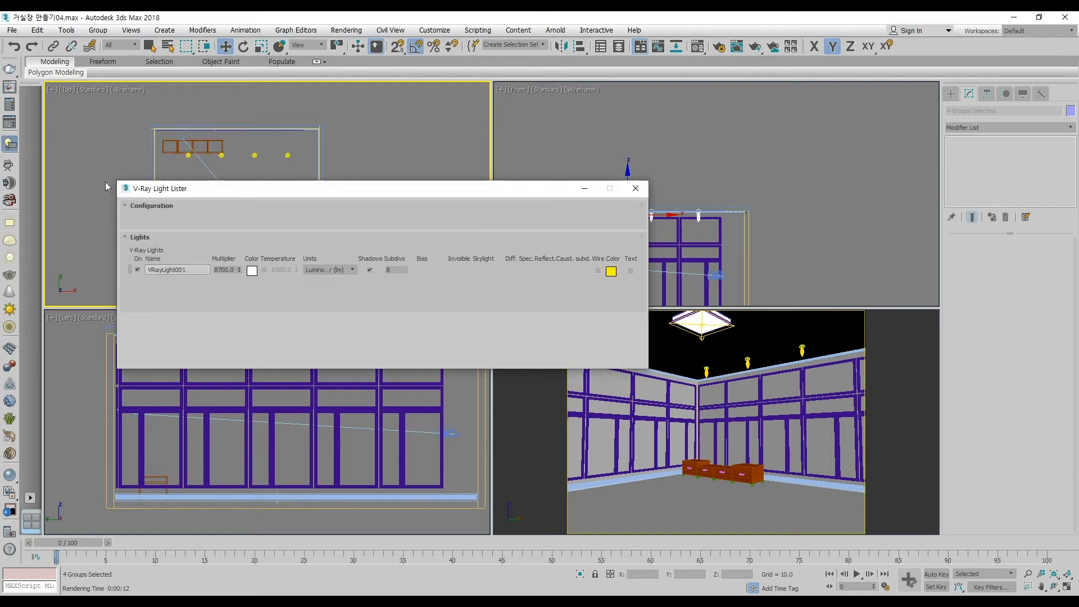
left_click_drag(217, 194, 407, 194)
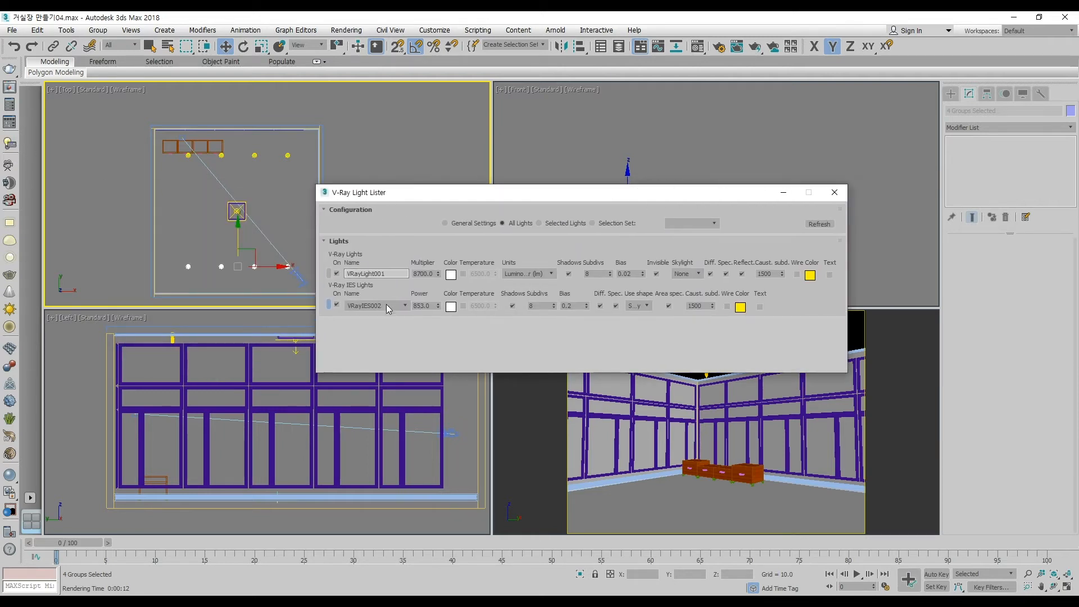
double_click(428, 306)
type("1100")
key("Return")
left_click(834, 192)
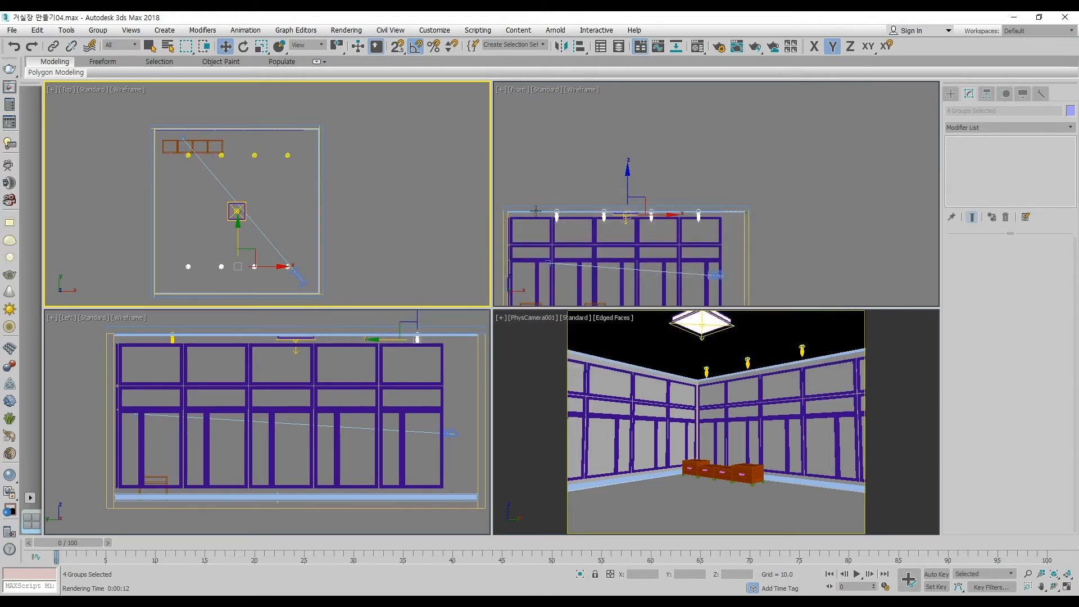
Open the third recessed light group in the upper row and select its VRayIES light to check the intensity value
left_click(252, 154)
left_click(98, 29)
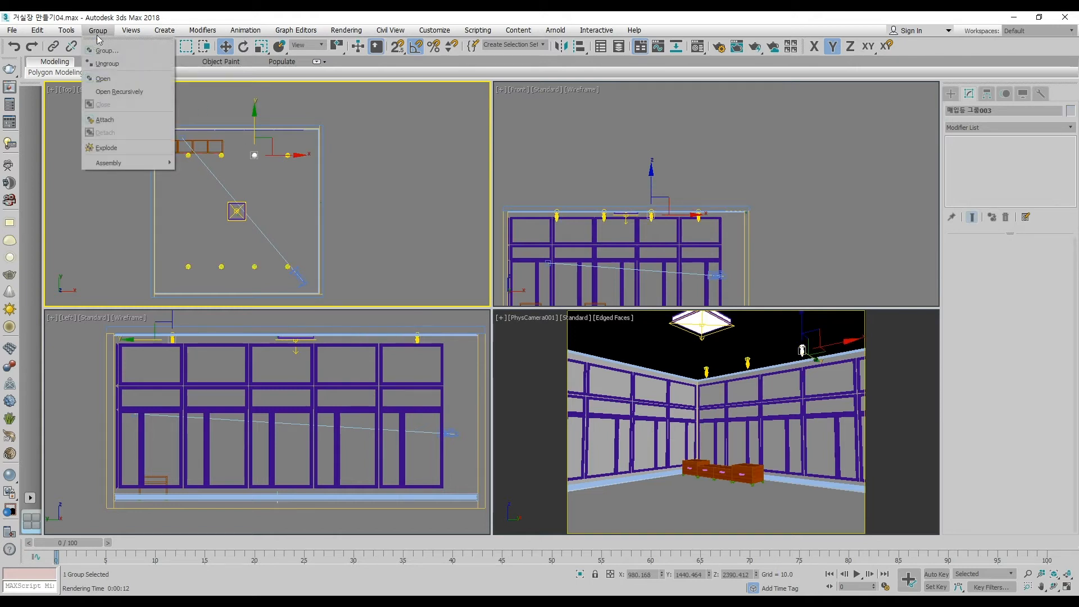
left_click(134, 83)
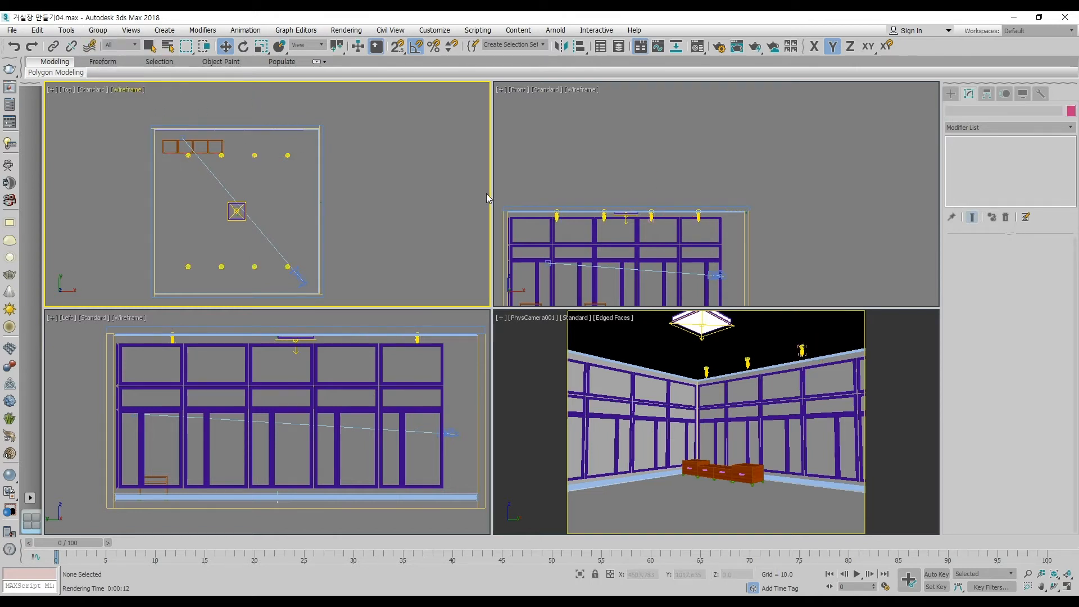
left_click(255, 158)
left_click(255, 157)
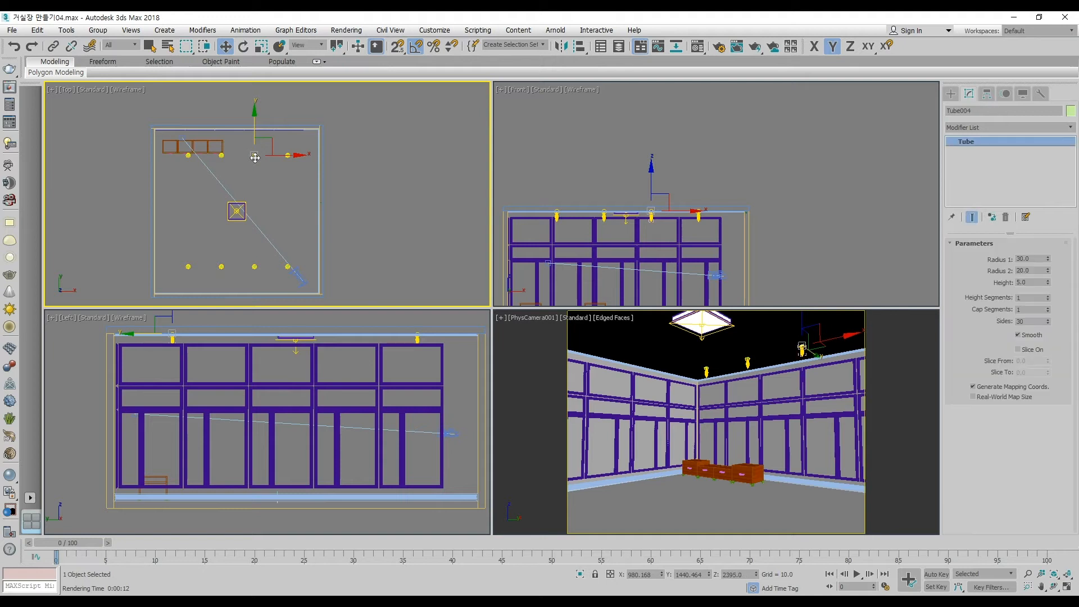
left_click(255, 158)
left_click(254, 157)
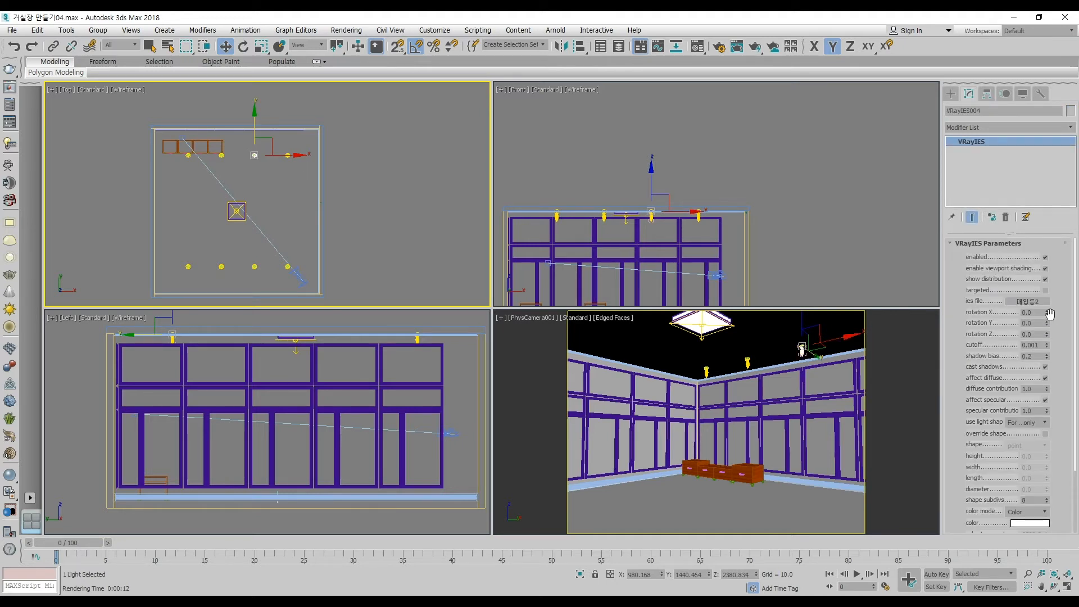
left_click_drag(1067, 380, 1072, 291)
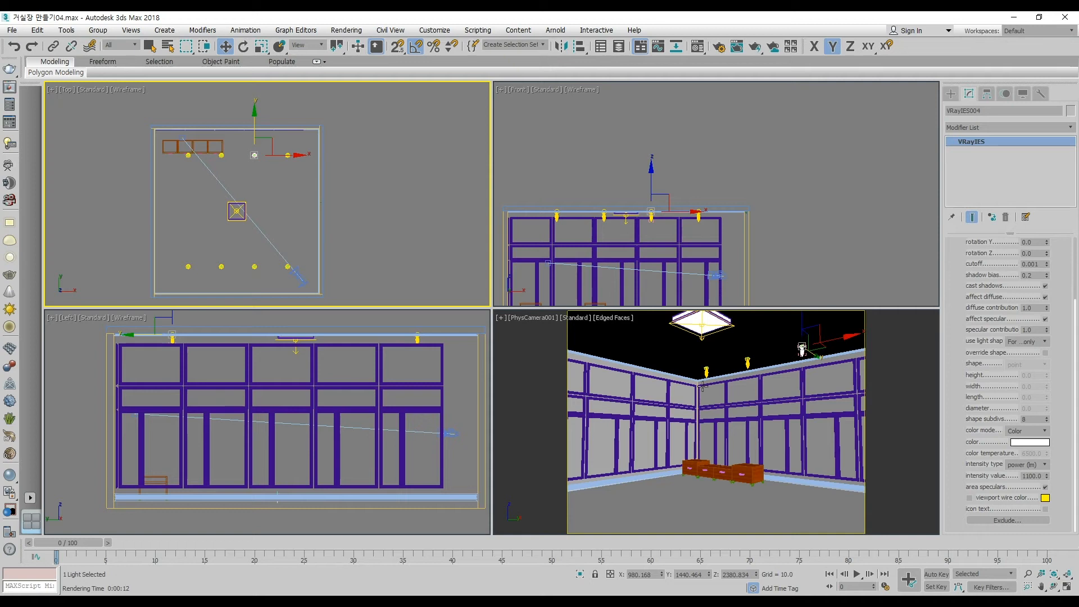
Render the camera view, compare the two newest renders as A and B in the history, and close the frame buffer
middle_click(513, 353)
left_click(755, 46)
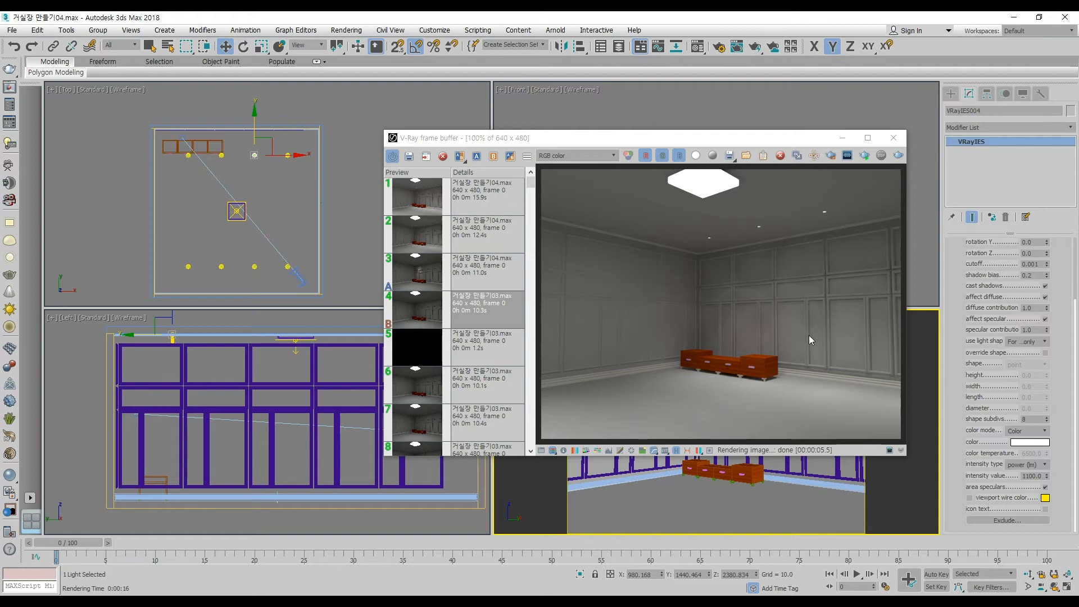
left_click(405, 196)
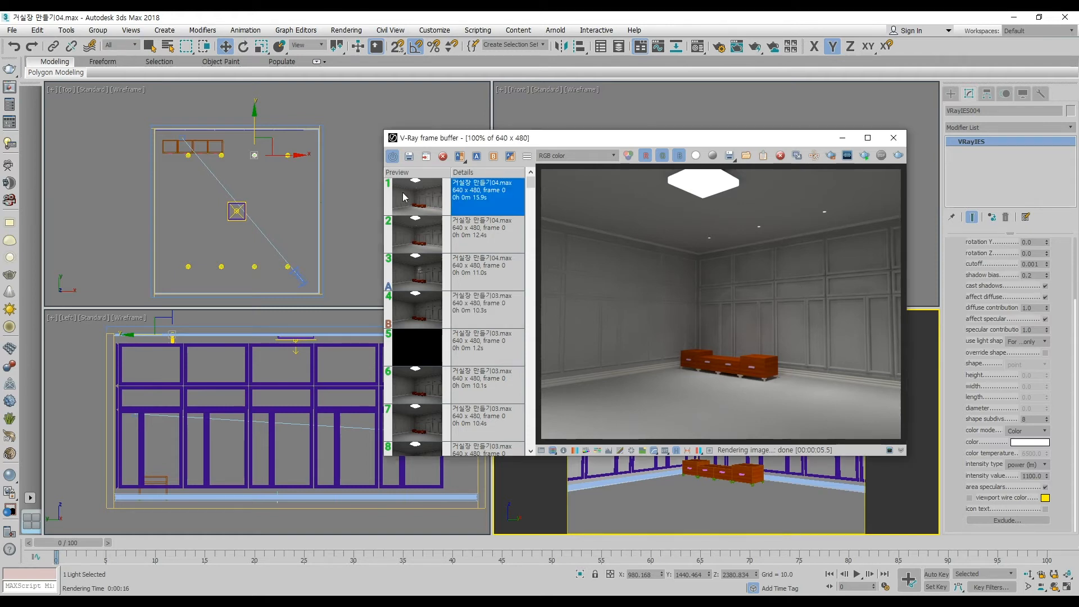
left_click(477, 156)
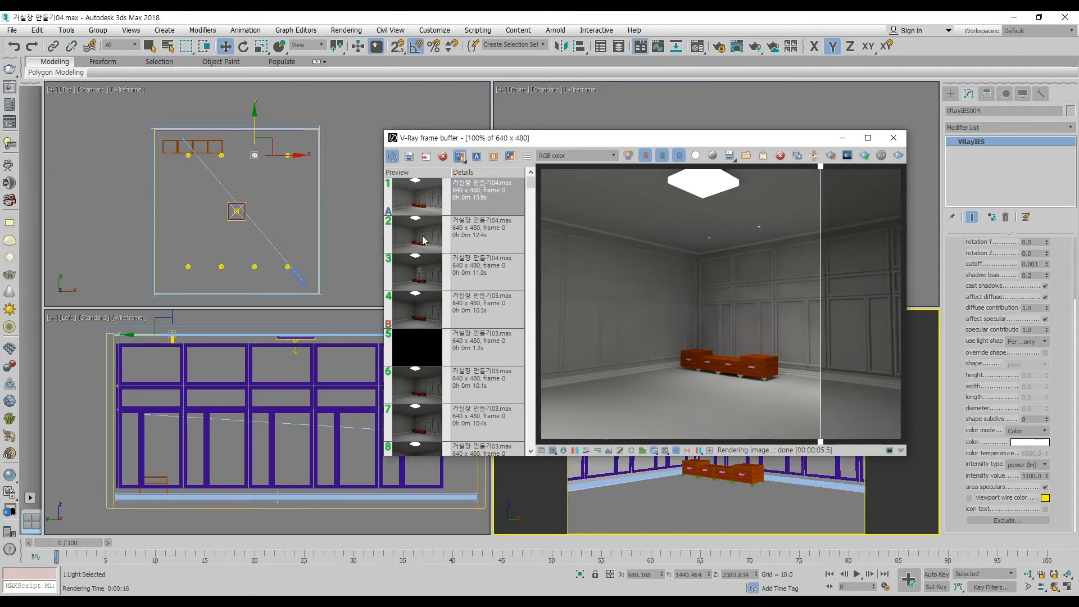
left_click(425, 241)
left_click(493, 157)
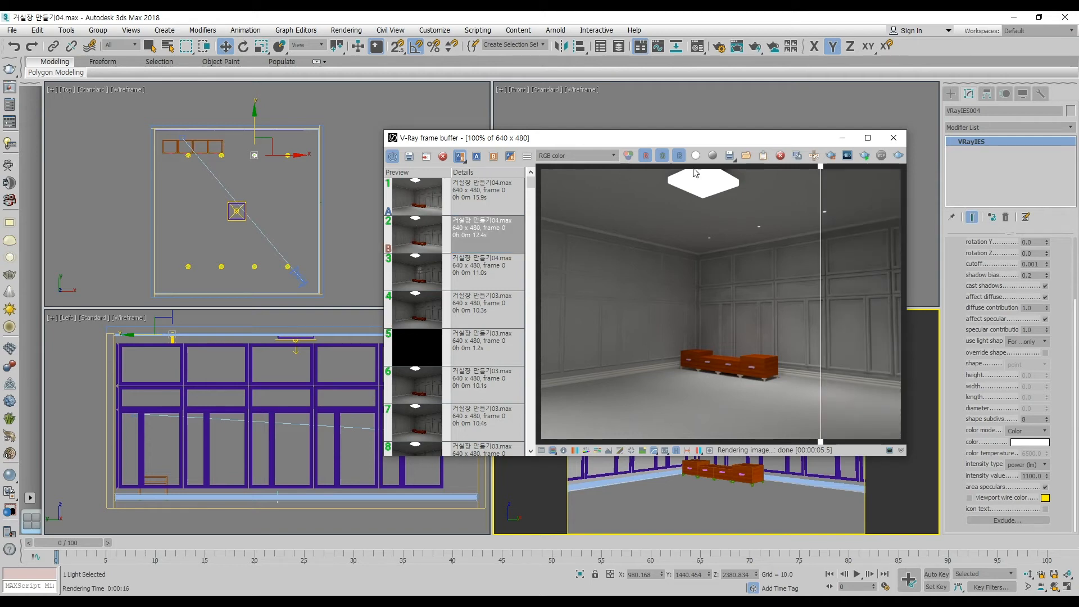
left_click_drag(816, 171, 899, 310)
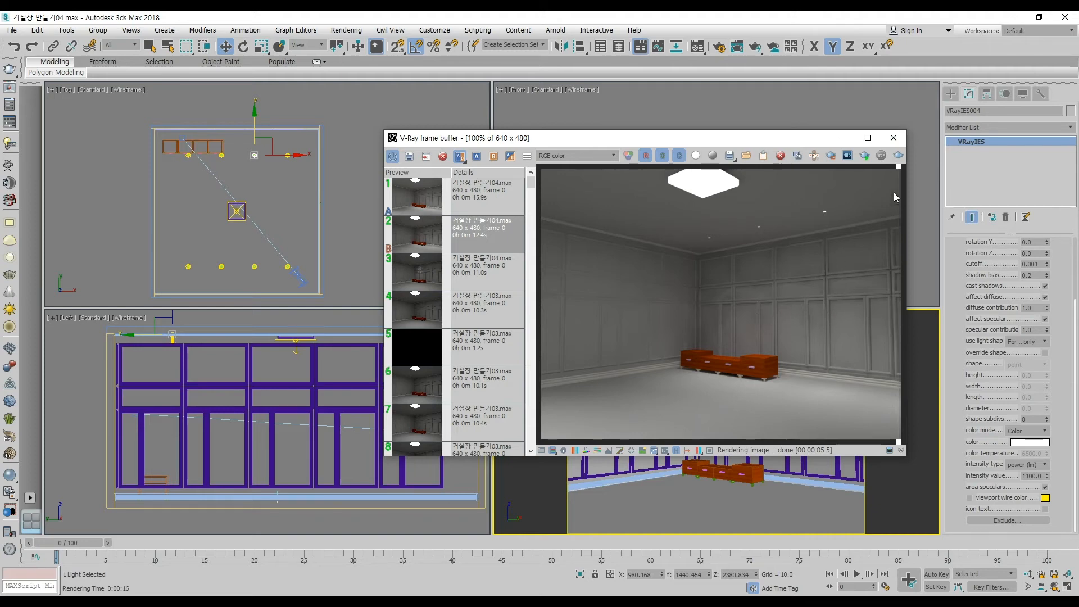
left_click(900, 139)
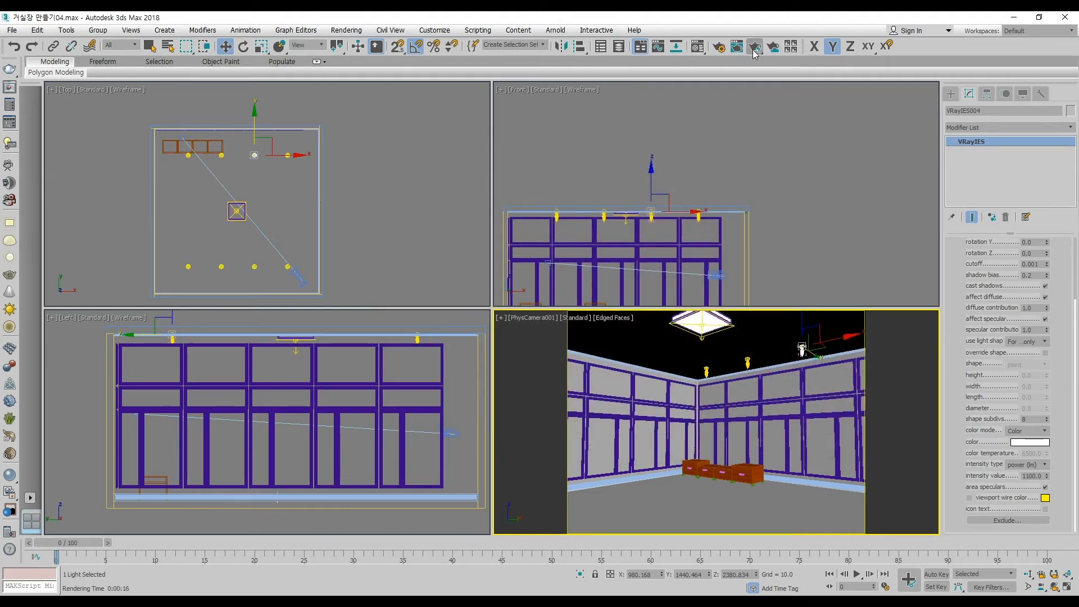
Set the bucket image sampler's max subdivs to 24 in the render setup
left_click(719, 47)
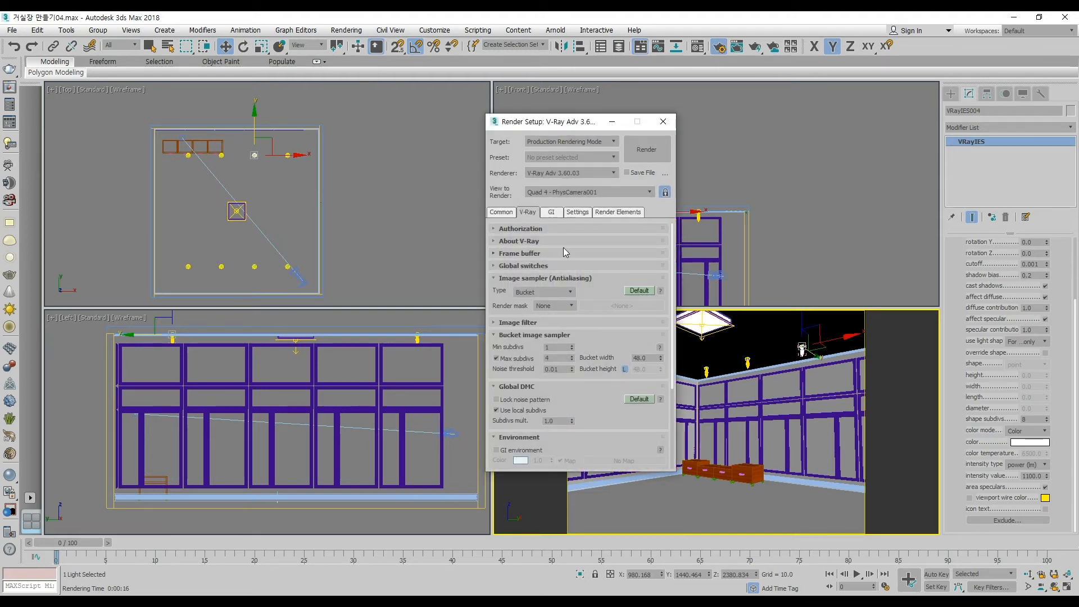
left_click(556, 359)
left_click(557, 360)
type("24")
key("Return")
Set the irradiance map max rate to -1 and the light cache subdivs to 2000
left_click(552, 213)
double_click(562, 324)
type("-1")
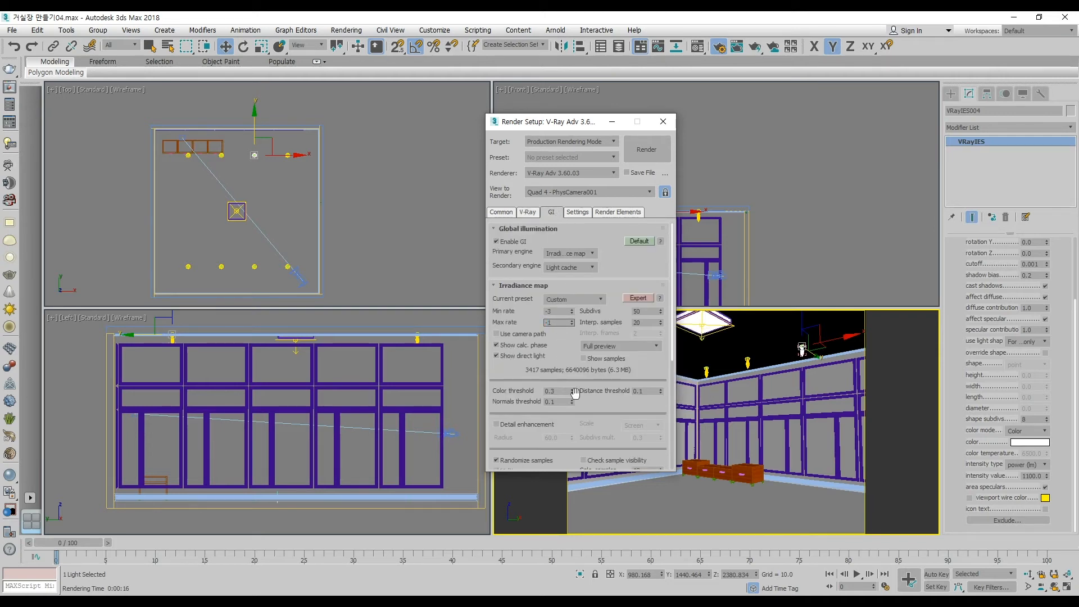
scroll(605, 408, "down", 5)
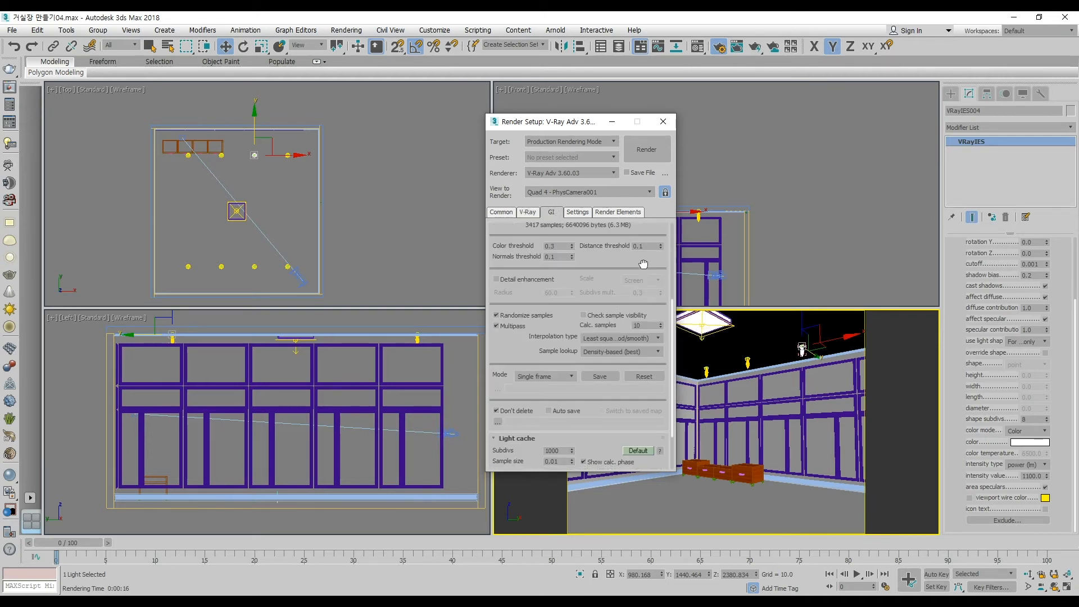
double_click(562, 451)
type("2000")
key("Return")
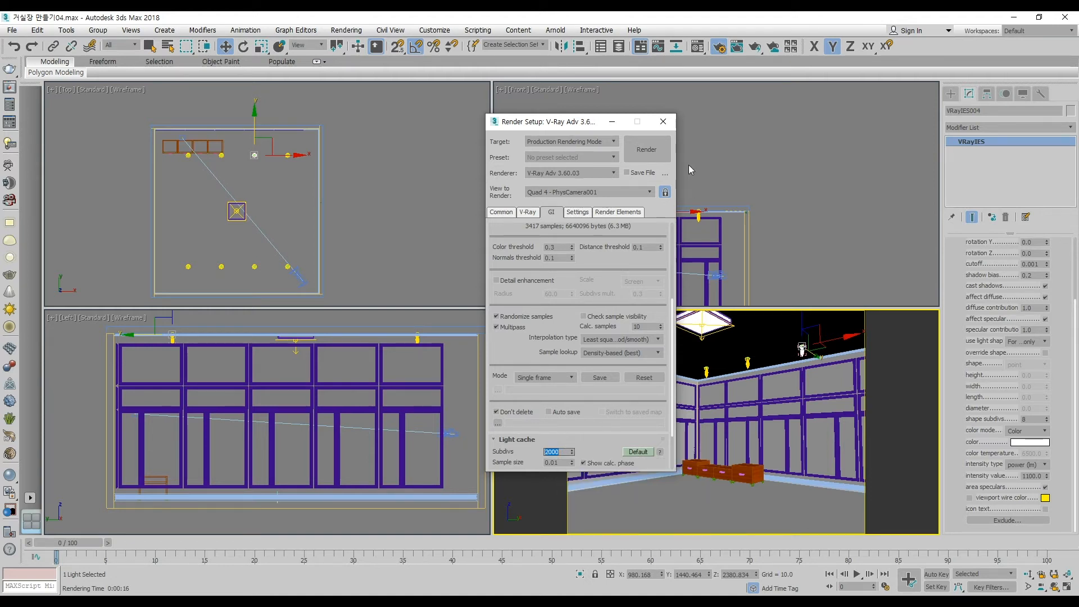
Render with the higher quality settings, compare the result with the previous render as A and B, and close the frame buffer
left_click(646, 152)
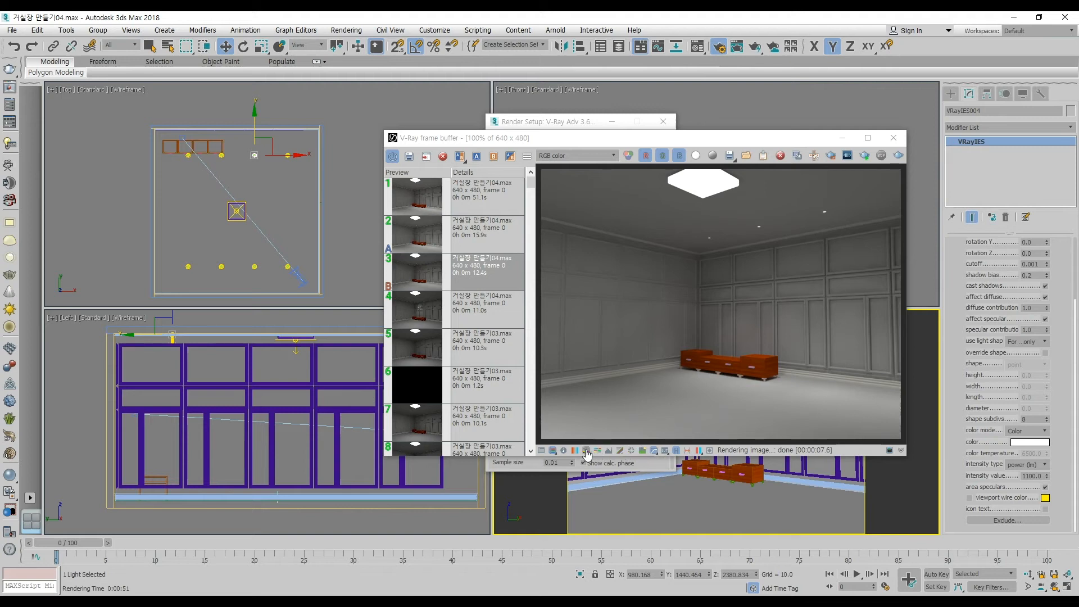
left_click(423, 199)
left_click(476, 157)
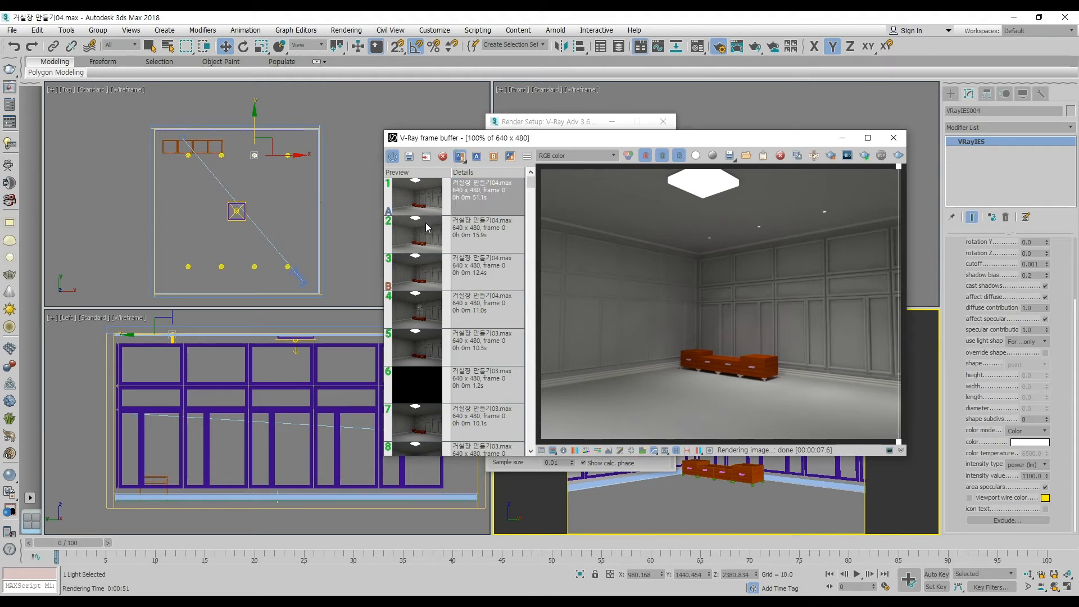
left_click(418, 224)
left_click(493, 156)
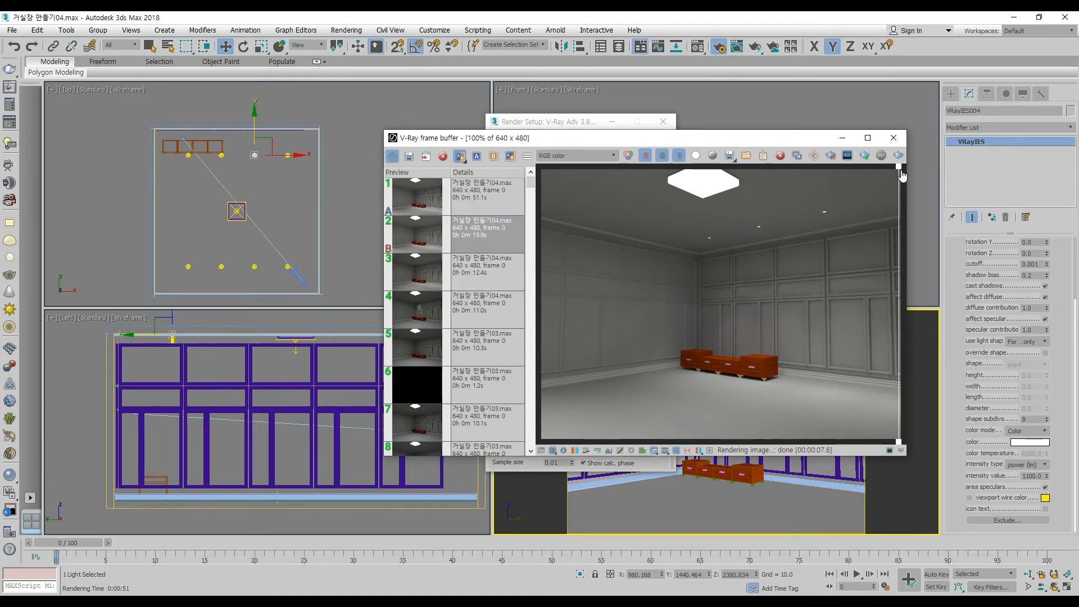
left_click_drag(895, 172, 656, 326)
left_click_drag(656, 289, 873, 306)
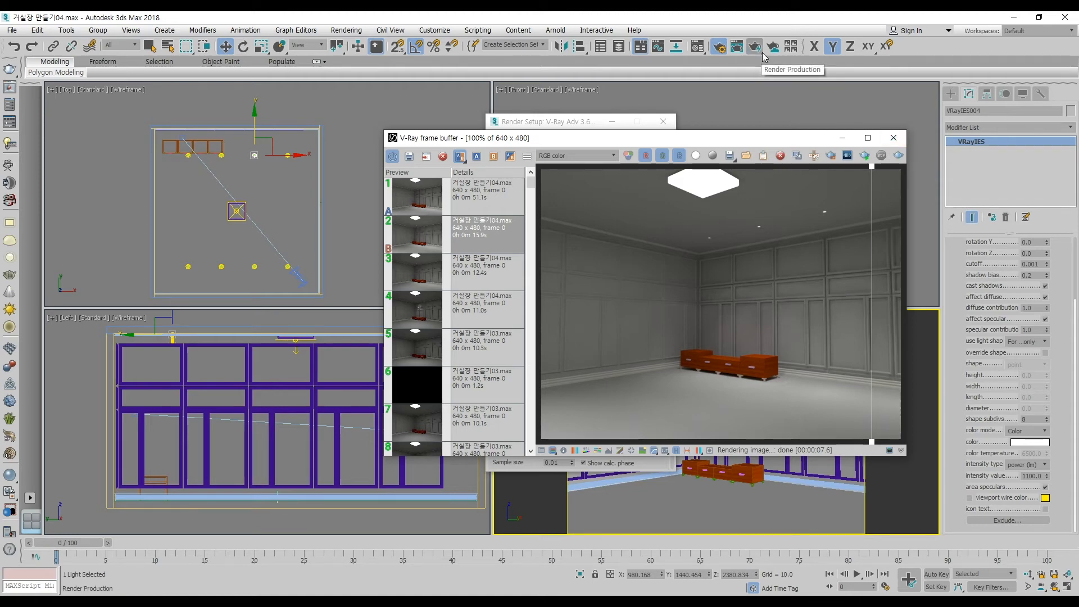
left_click(894, 138)
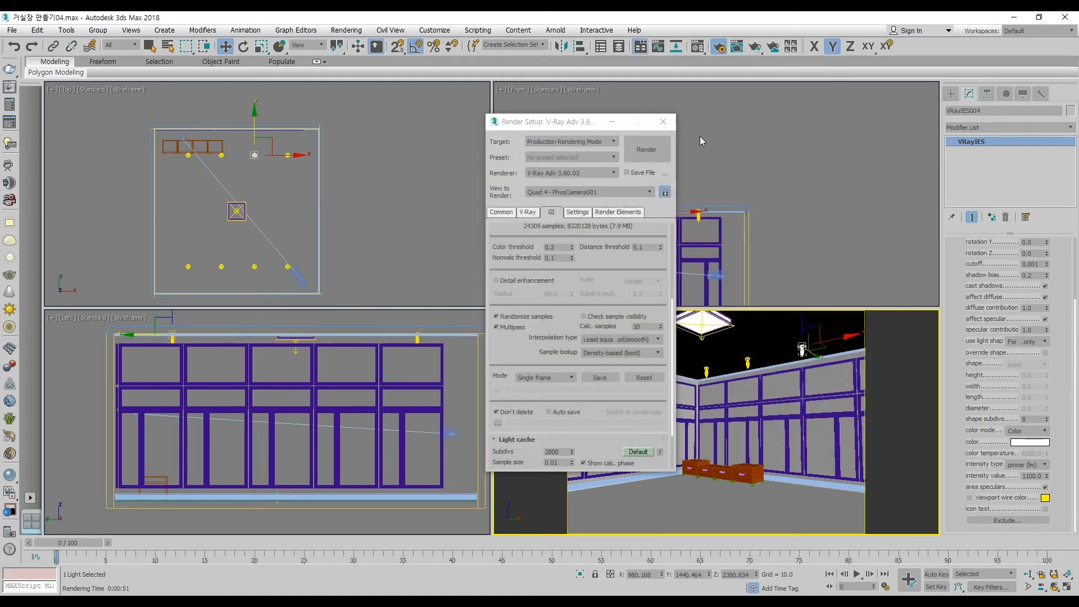
Select the wall box and change the diffuse color of the wall material 벽면 to near white
left_click(702, 48)
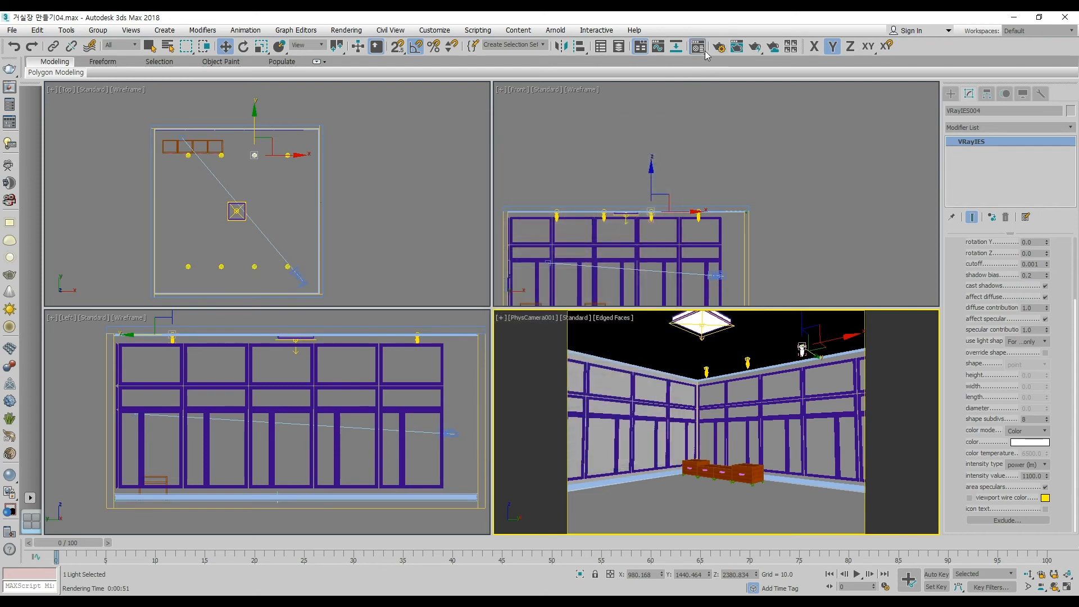
left_click(699, 48)
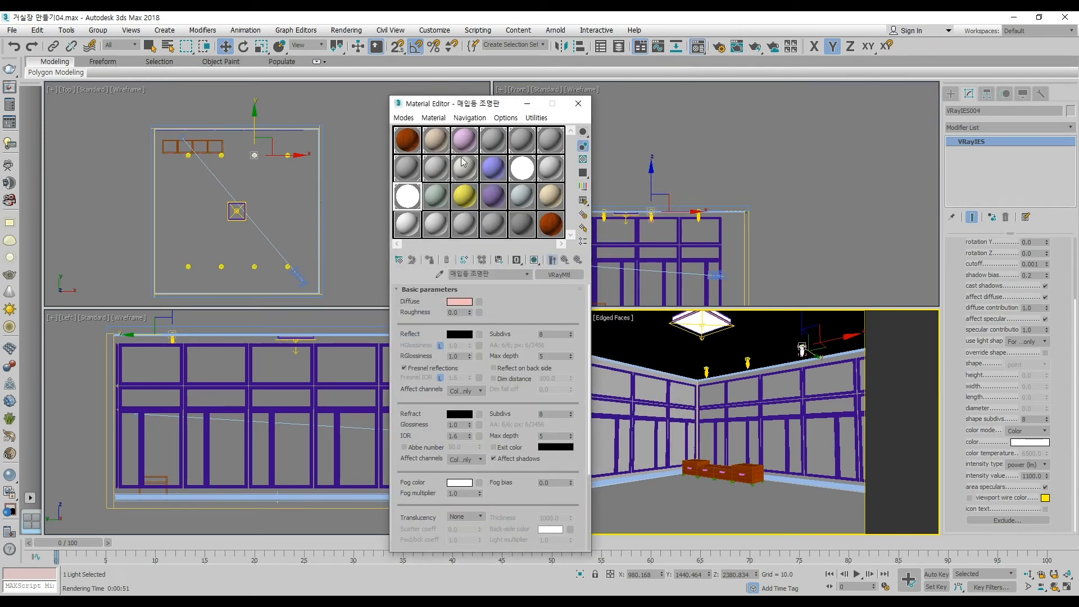
left_click(611, 383)
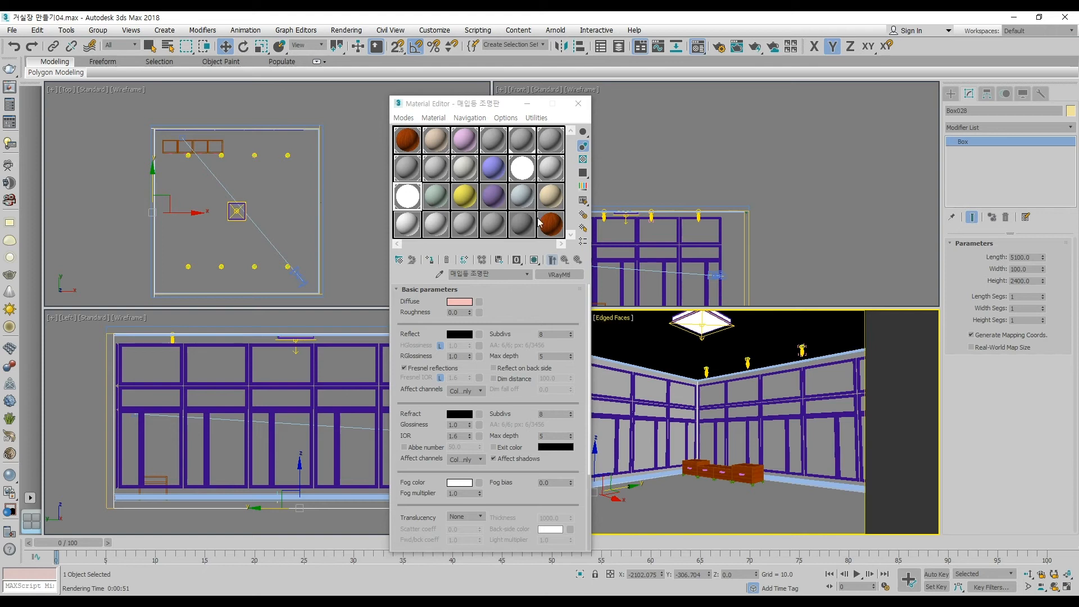
left_click(523, 140)
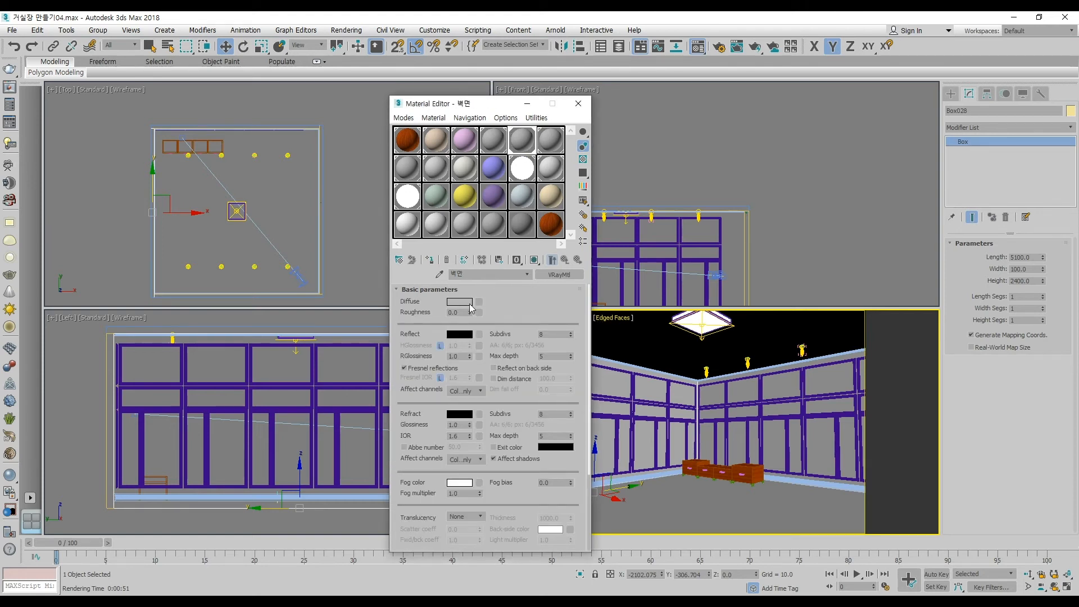
left_click(470, 304)
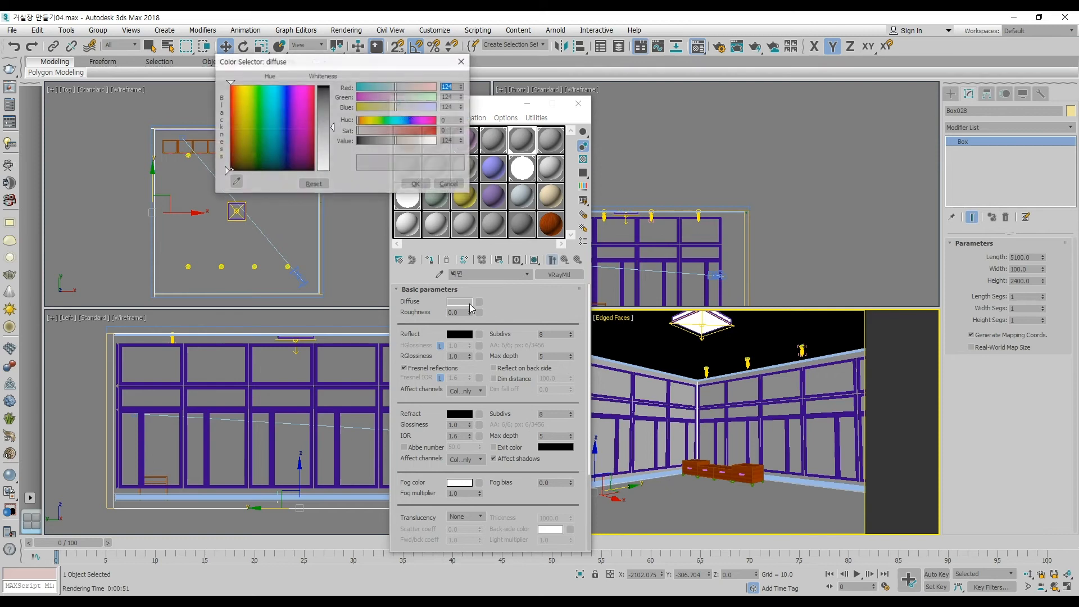
left_click(245, 140)
left_click(323, 157)
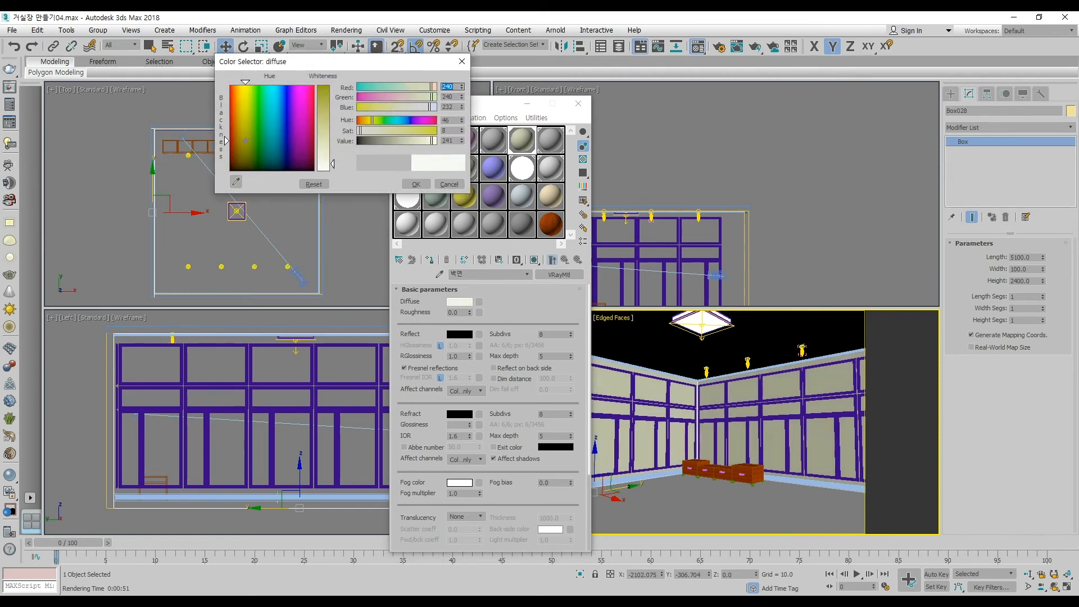
left_click(245, 115)
left_click(416, 185)
Test-render the camera view with the lighter walls, stop the render early, open the render setup and close the frame buffer
left_click(755, 48)
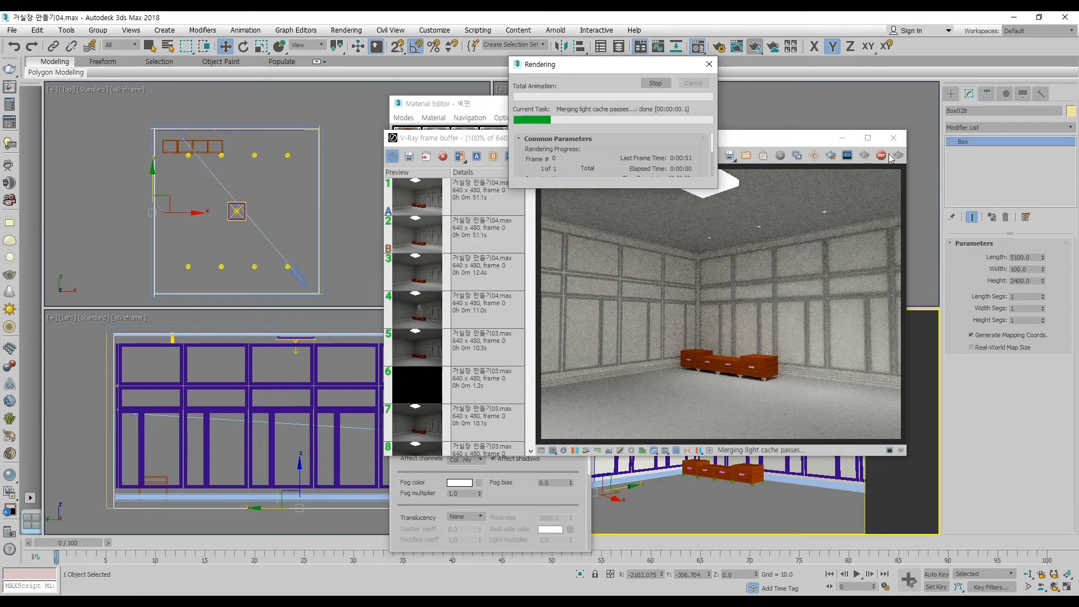
left_click(571, 104)
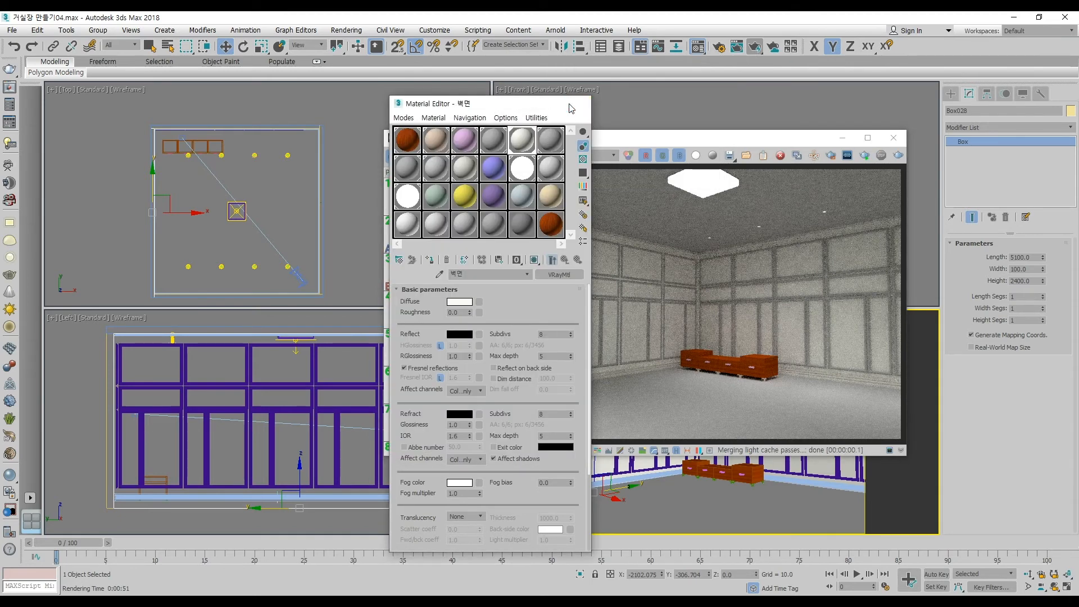
left_click(718, 47)
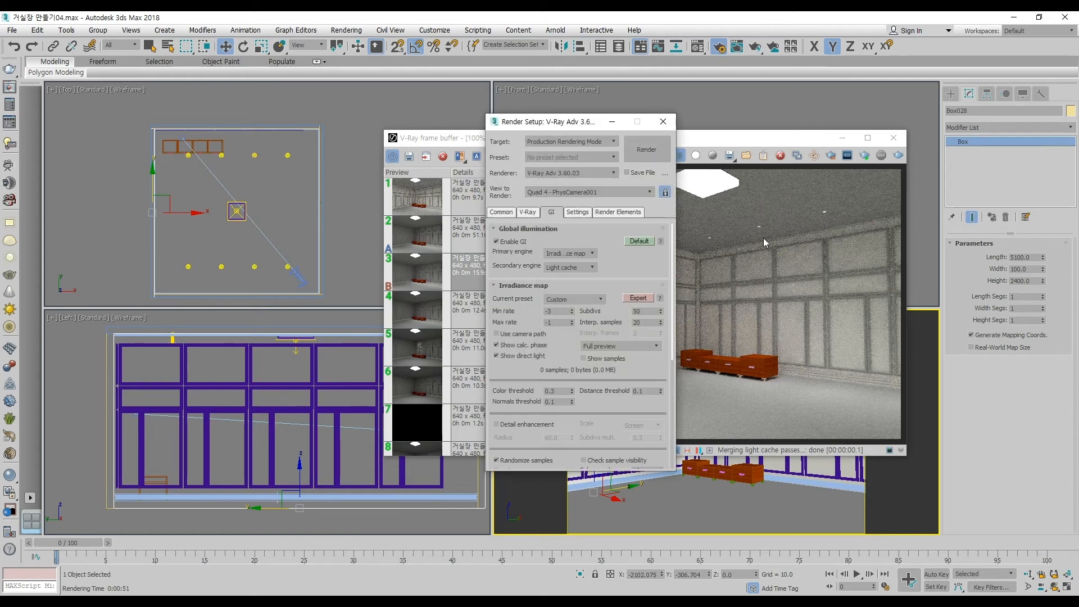
left_click(893, 137)
Copy the diffuse color of the wall material 벽면 onto the moulding material 웨인스코팅
left_click(698, 52)
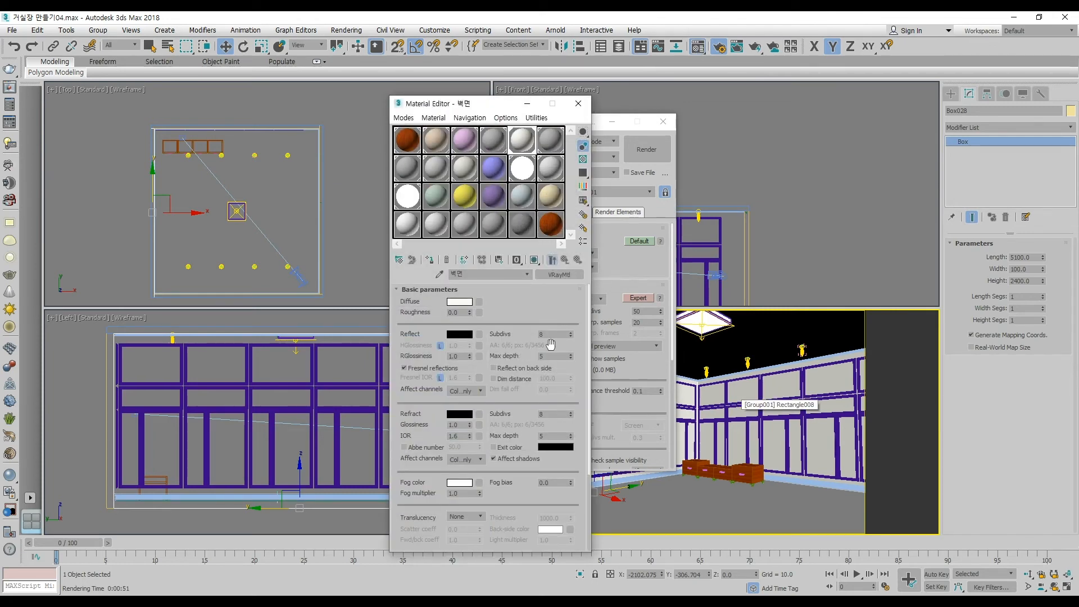
right_click(466, 304)
left_click(491, 312)
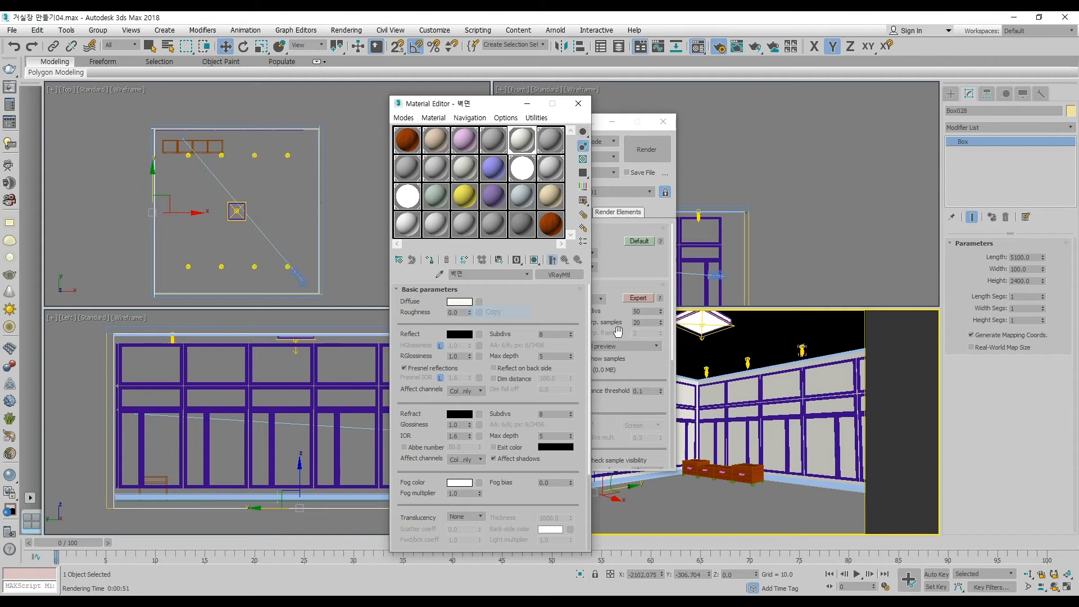
left_click(726, 388)
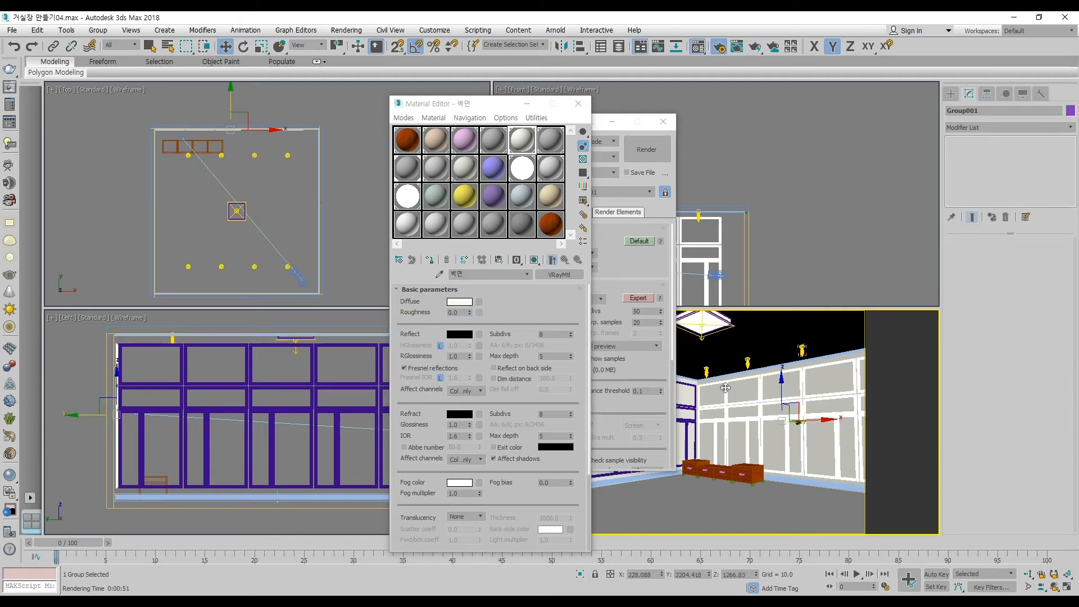
left_click(407, 188)
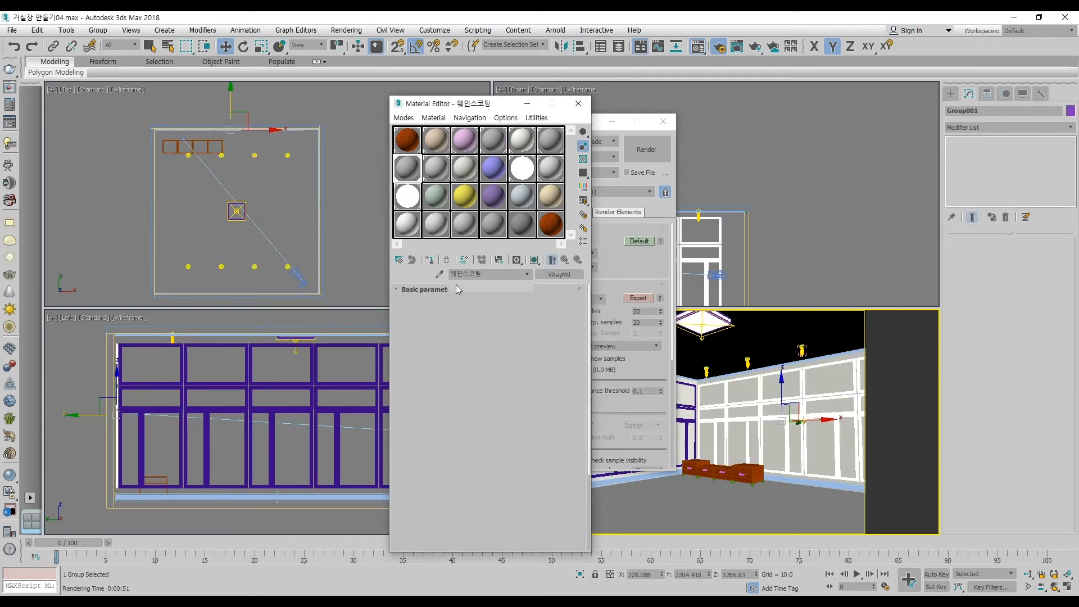
right_click(459, 302)
left_click(482, 318)
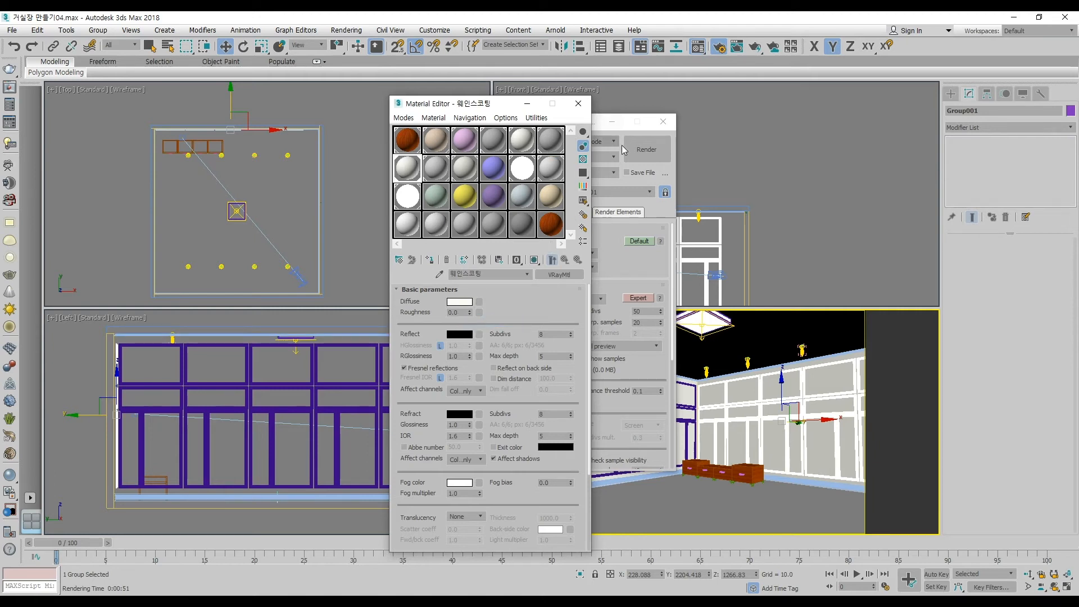
Set the irradiance map max rate to -3 and the light cache subdivs to 300, test-render the camera view and close the frame buffer
left_click(615, 281)
double_click(561, 322)
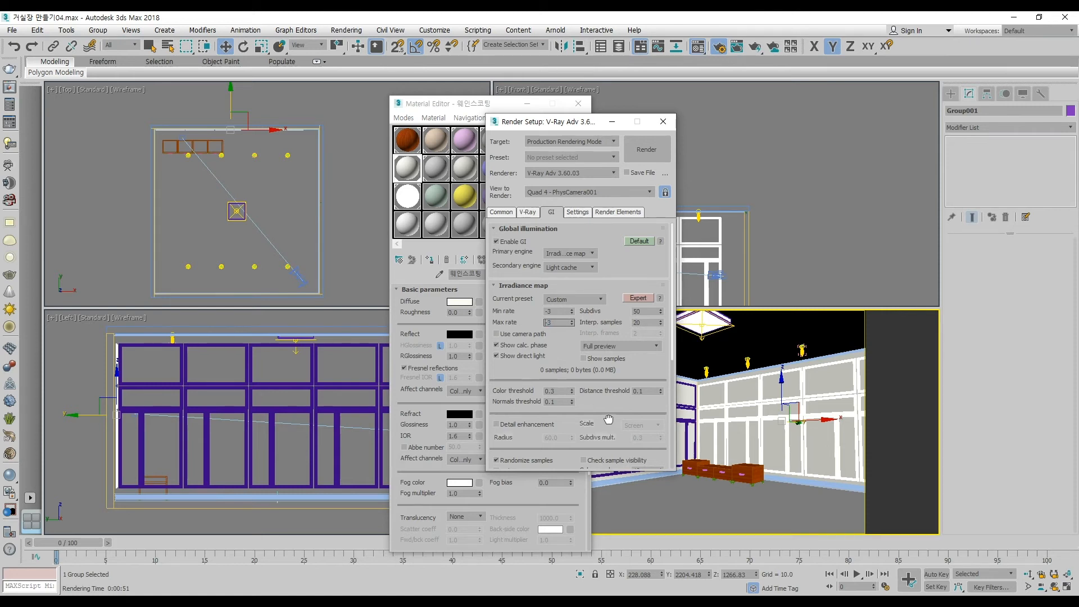
scroll(607, 421, "down", 4)
scroll(574, 418, "down", 3)
double_click(557, 390)
type("300")
left_click(646, 149)
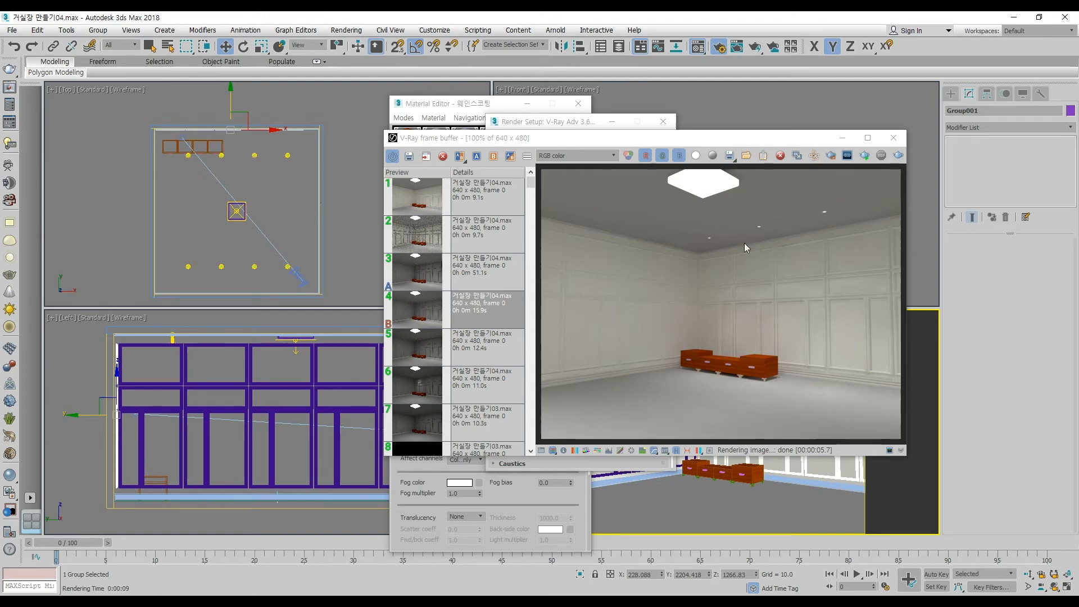
left_click(893, 138)
Select the open recessed light group in the row near the cabinets in the Top view and close that group
left_click(289, 154)
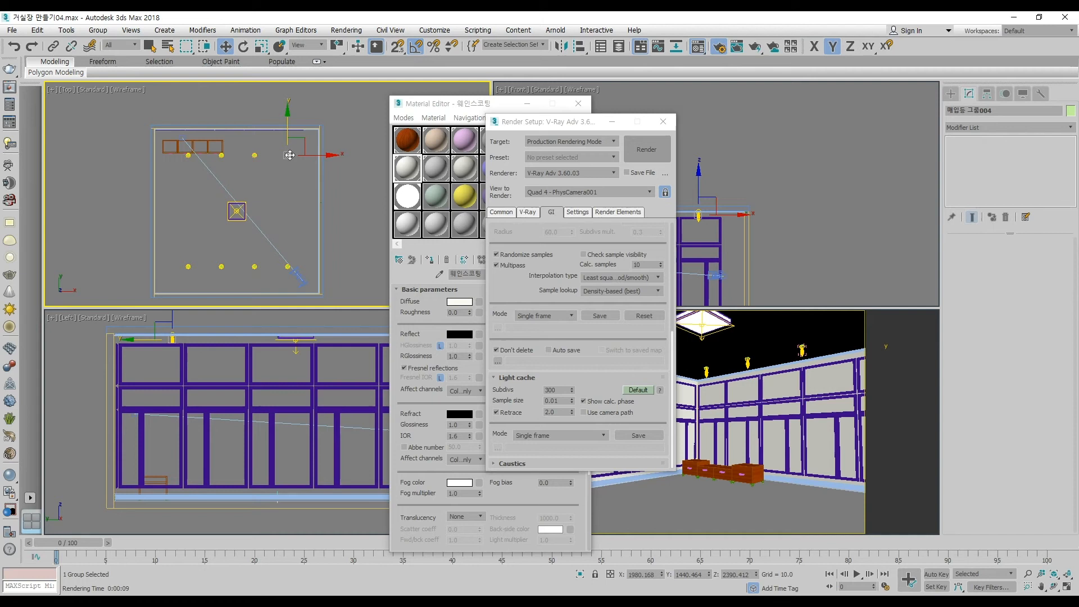
left_click(256, 155, "ctrl")
left_click(221, 155, "ctrl")
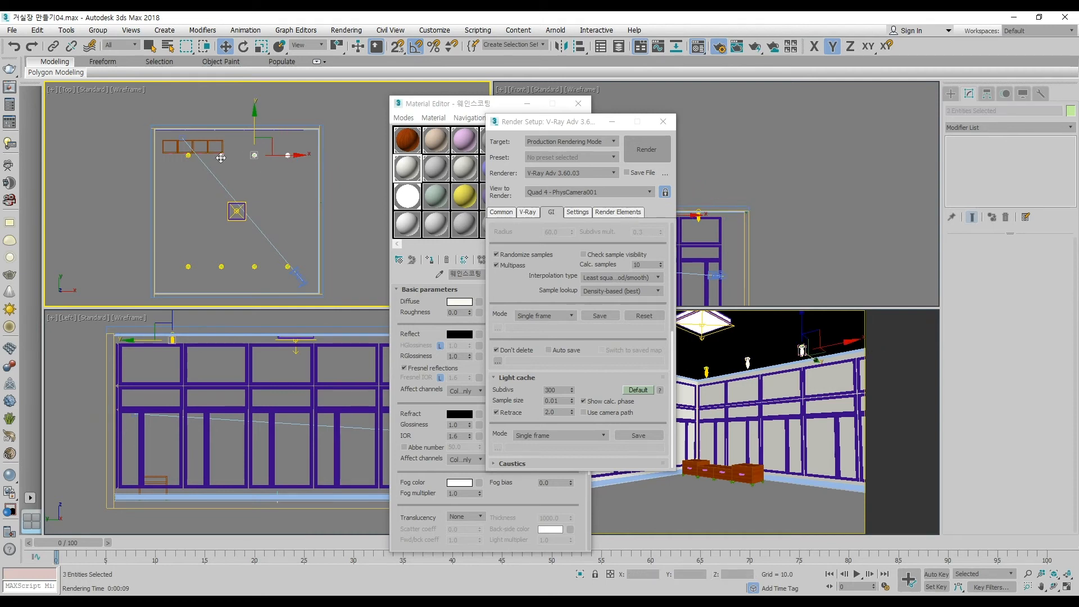
left_click(257, 155)
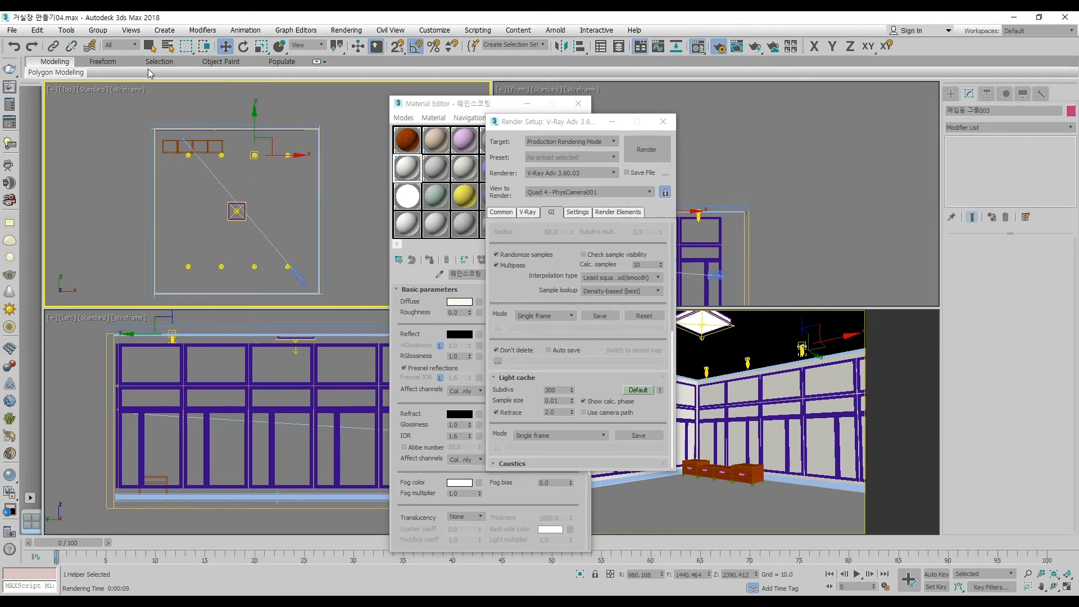
left_click(98, 30)
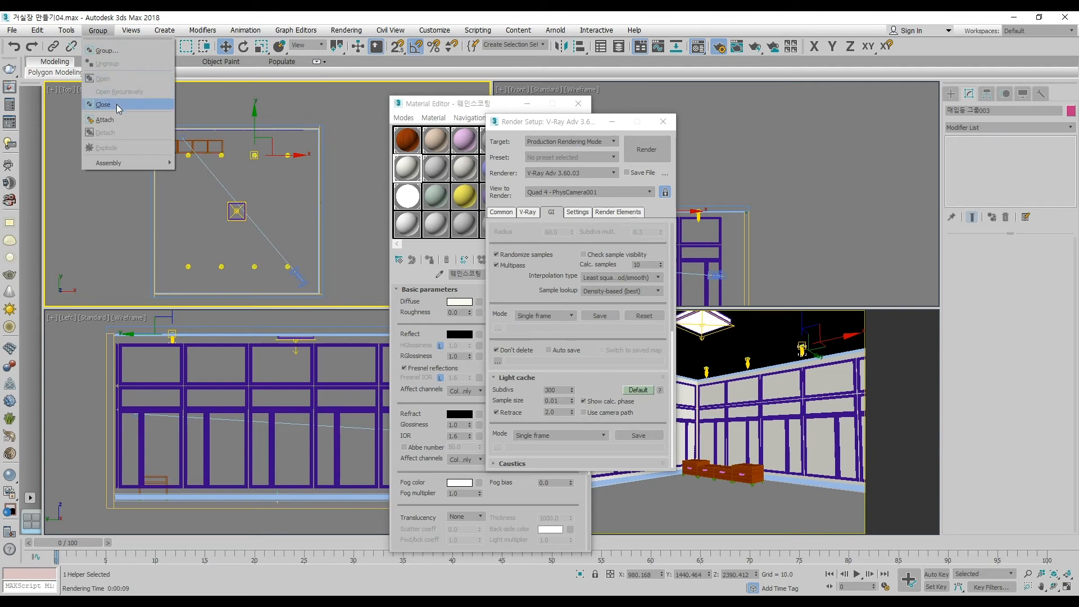
left_click(116, 103)
Move both rows of four recessed lights along Y in the Top view, each closer to its nearest wall
left_click(221, 156, "ctrl")
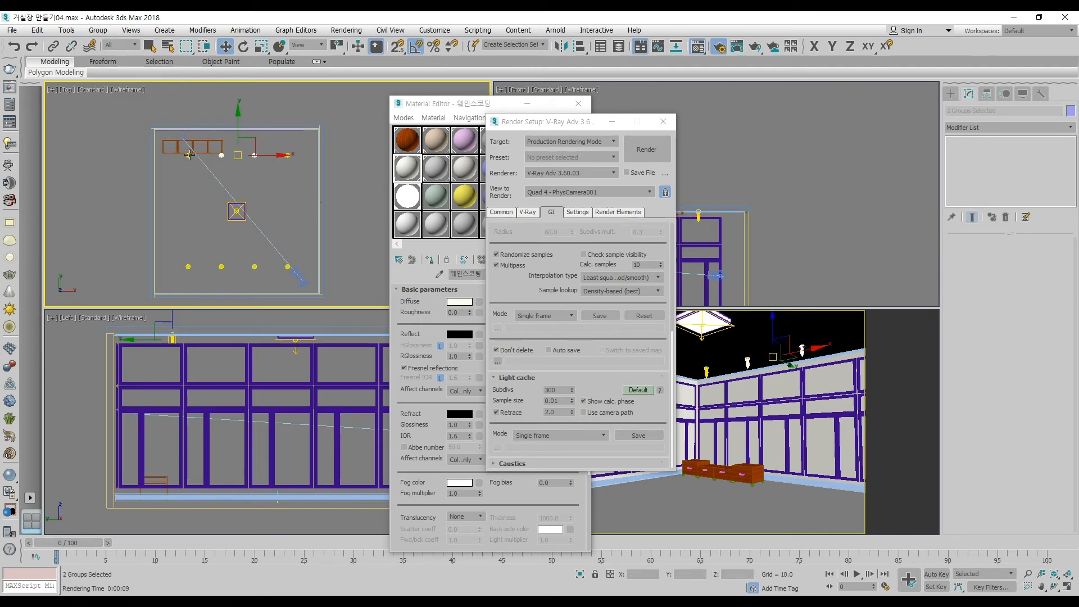
left_click(191, 158, "ctrl")
left_click(288, 156, "ctrl")
left_click_drag(239, 120, 239, 108)
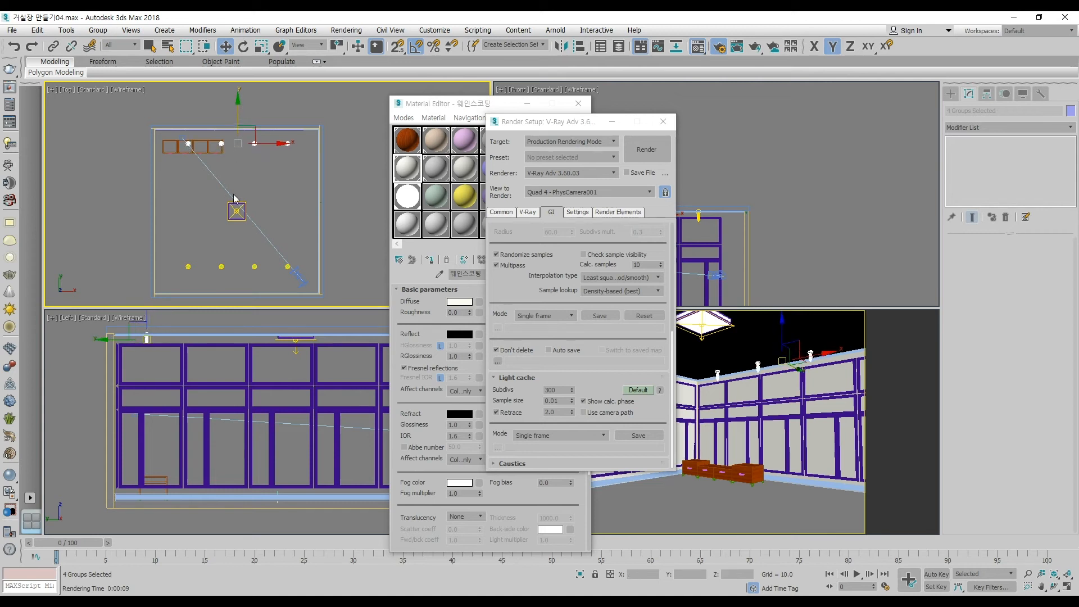
left_click_drag(168, 258, 306, 287)
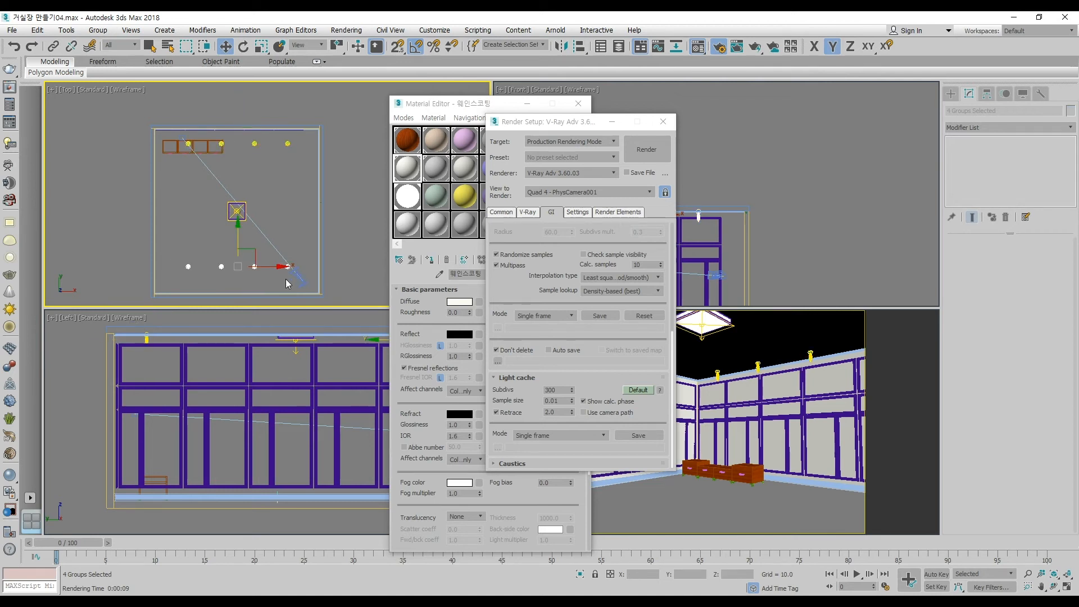
left_click_drag(238, 230, 239, 244)
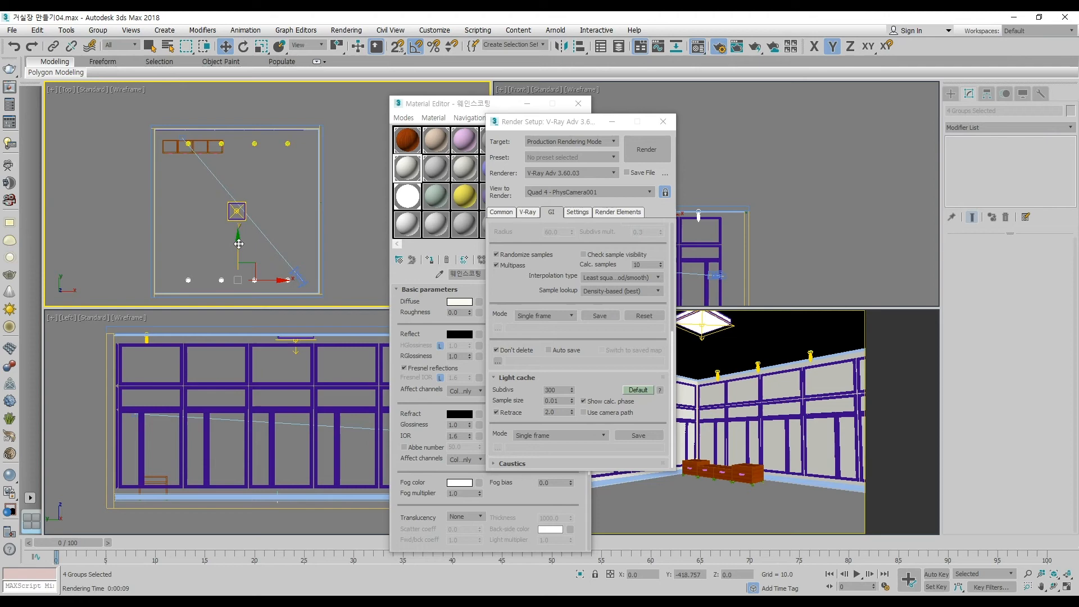
Test-render the camera view with the repositioned lights and close the frame buffer
right_click(779, 326)
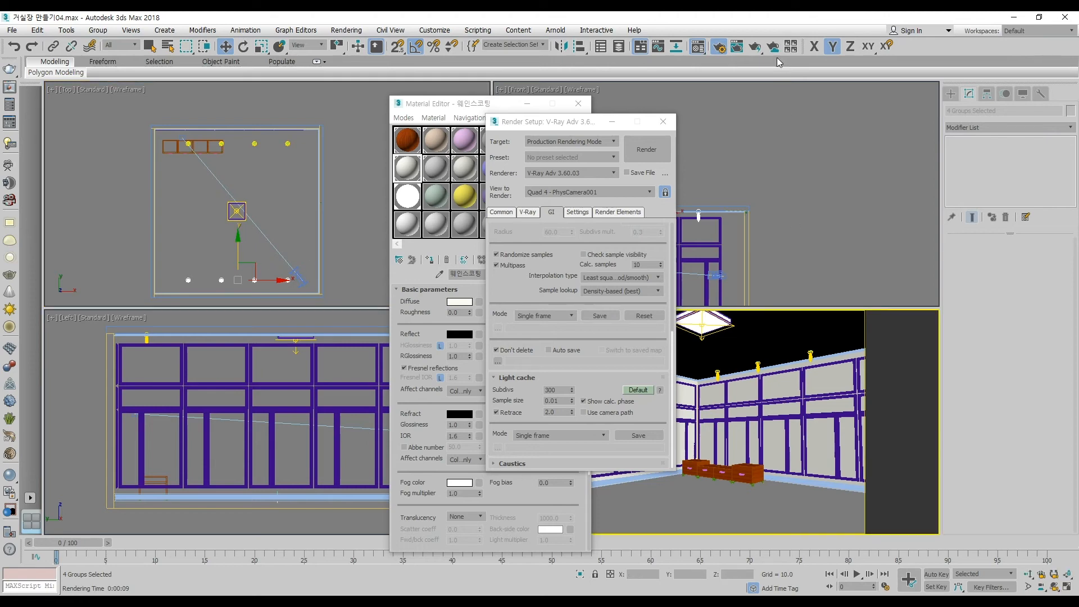
left_click(755, 49)
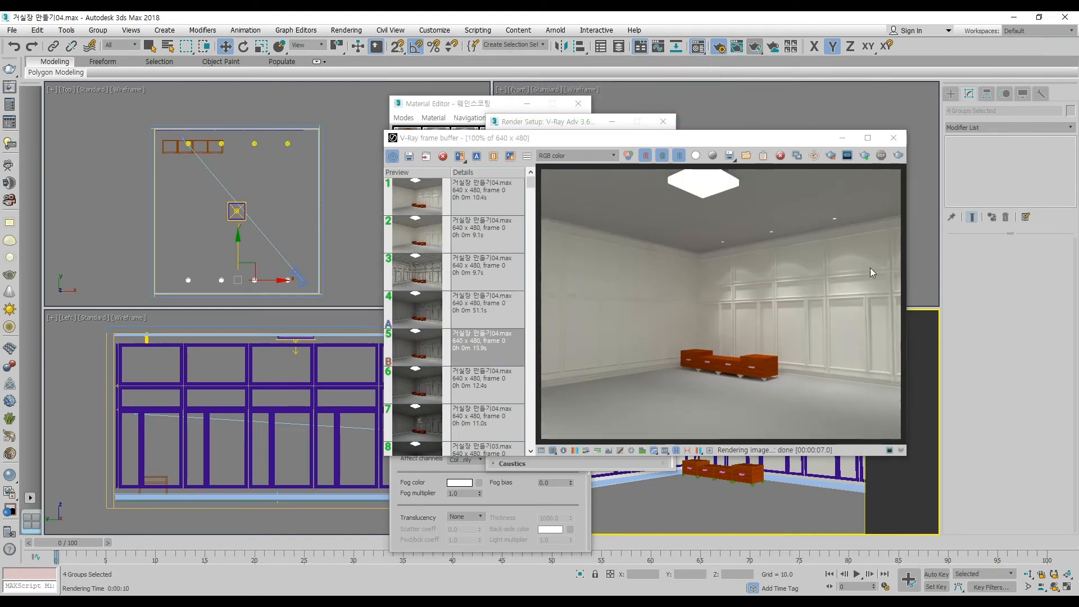
left_click(894, 138)
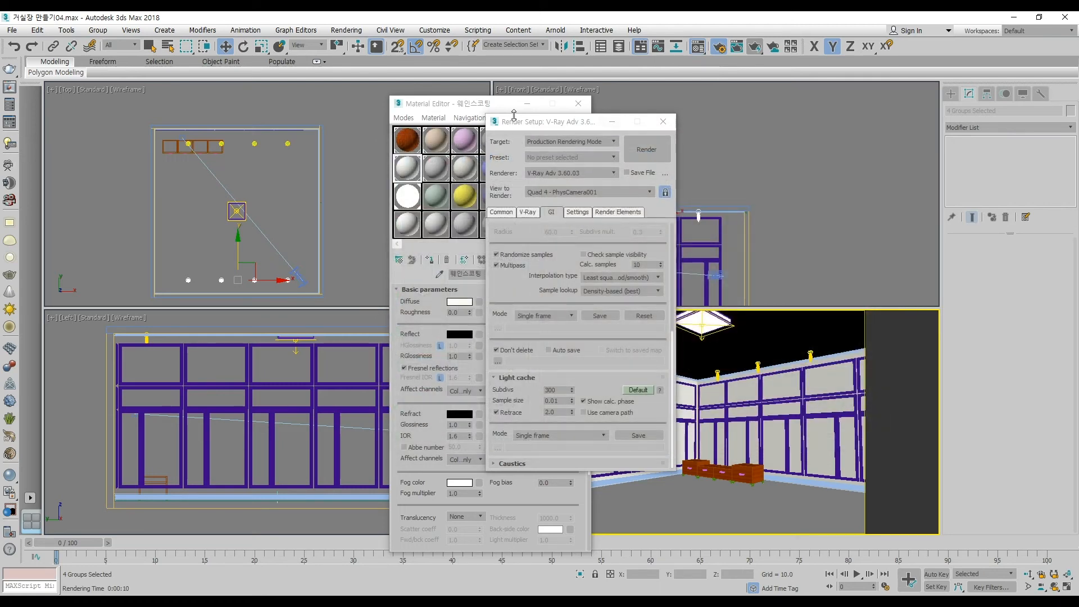
Change the diffuse color of the wall material 벽면 to a pale blue with hue 128, saturation 24 and value 228
left_click(507, 109)
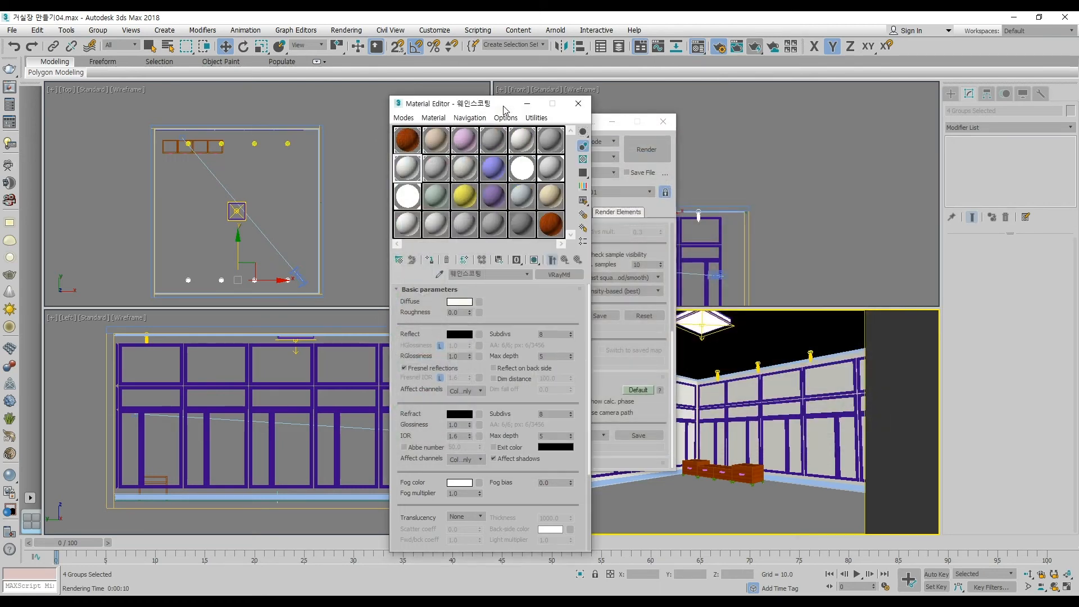
left_click(527, 148)
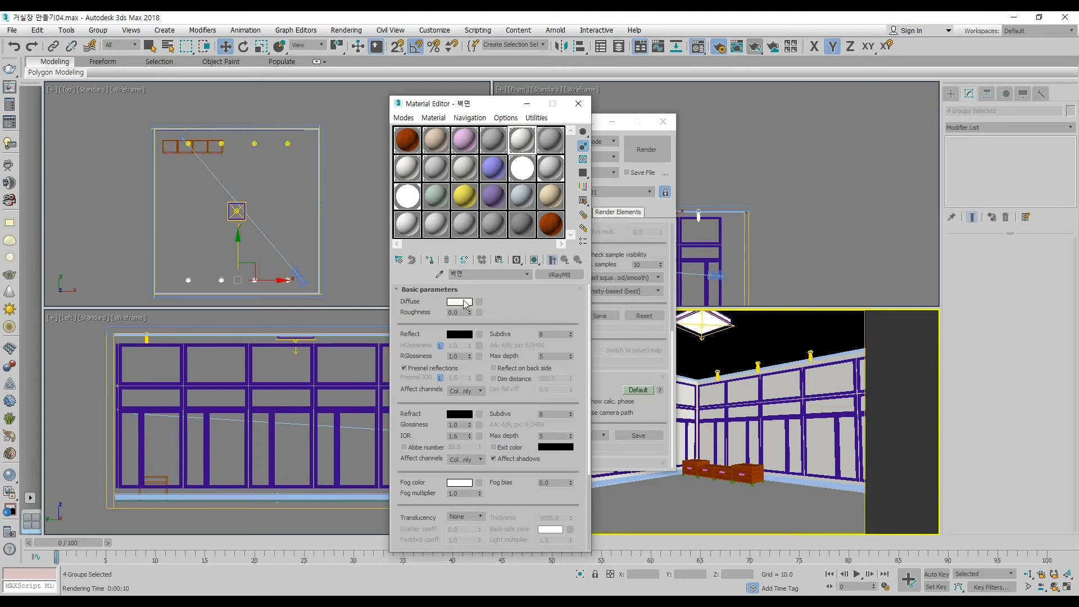
left_click(464, 304)
left_click(328, 162)
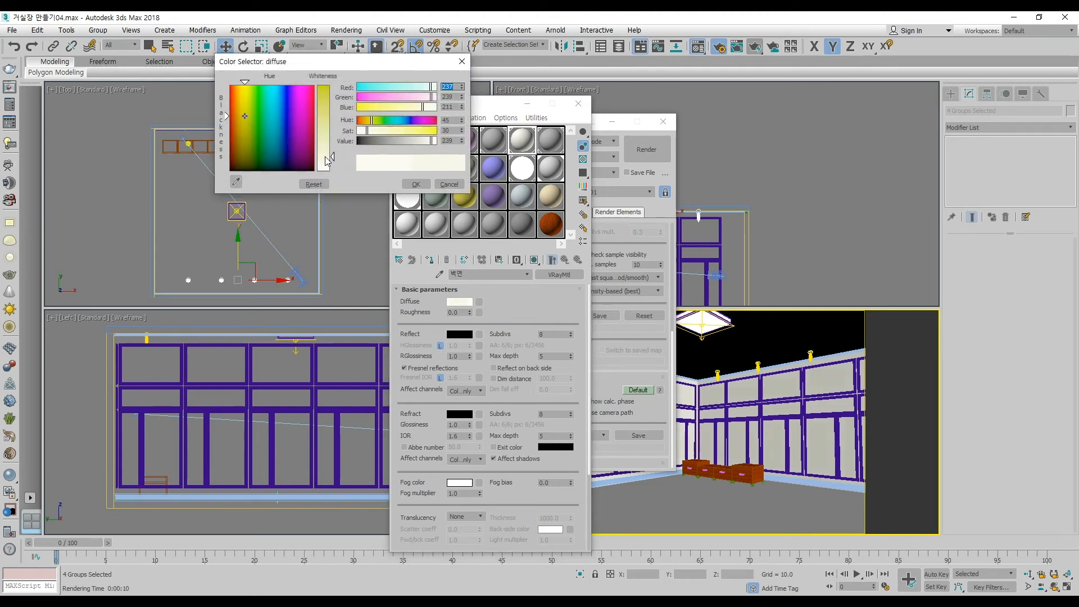
left_click(272, 134)
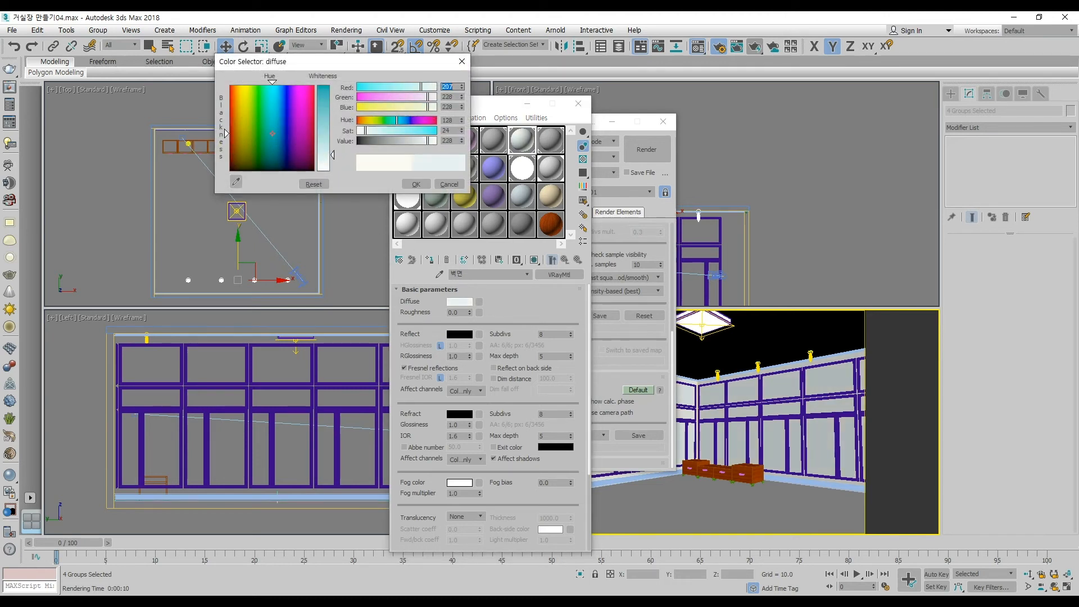
left_click(416, 185)
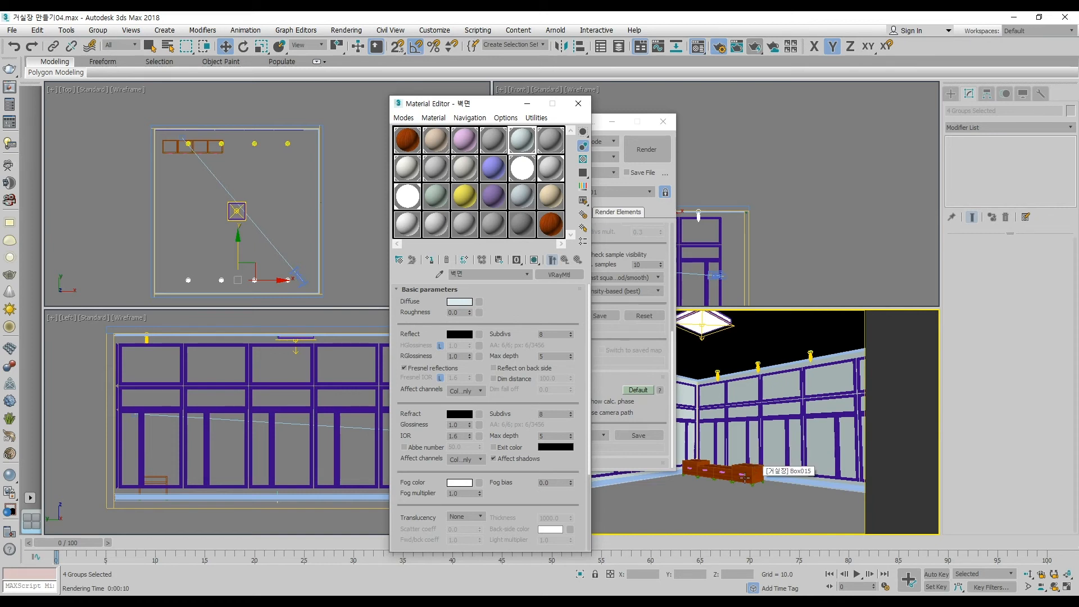
Select the ceiling box and set the diffuse color of the ceiling material 천장 to a light gray of value 211
left_click(780, 324)
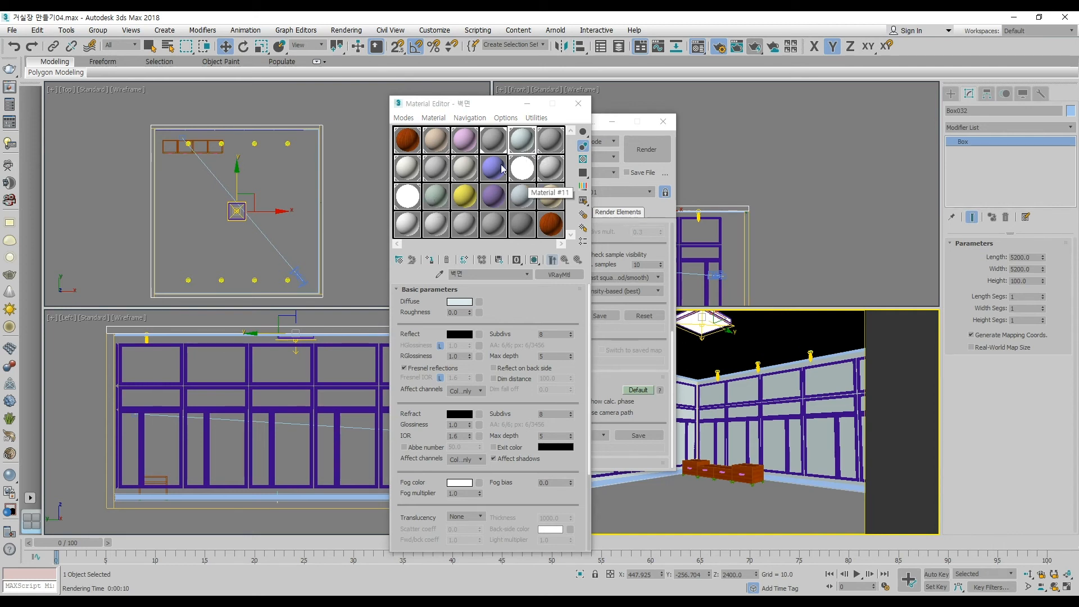
left_click(500, 145)
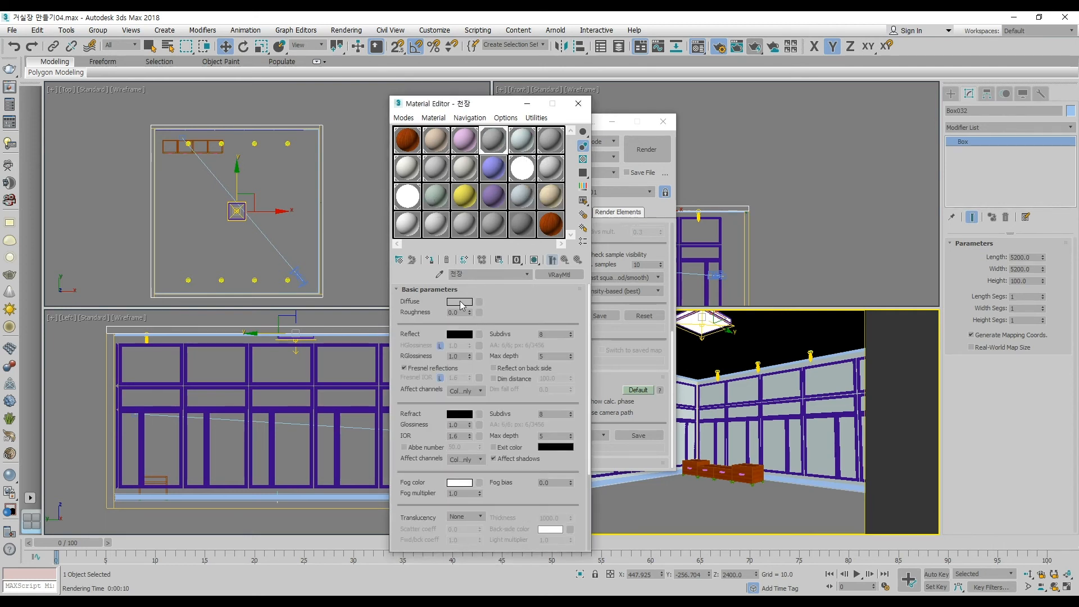
left_click(459, 302)
left_click(339, 158)
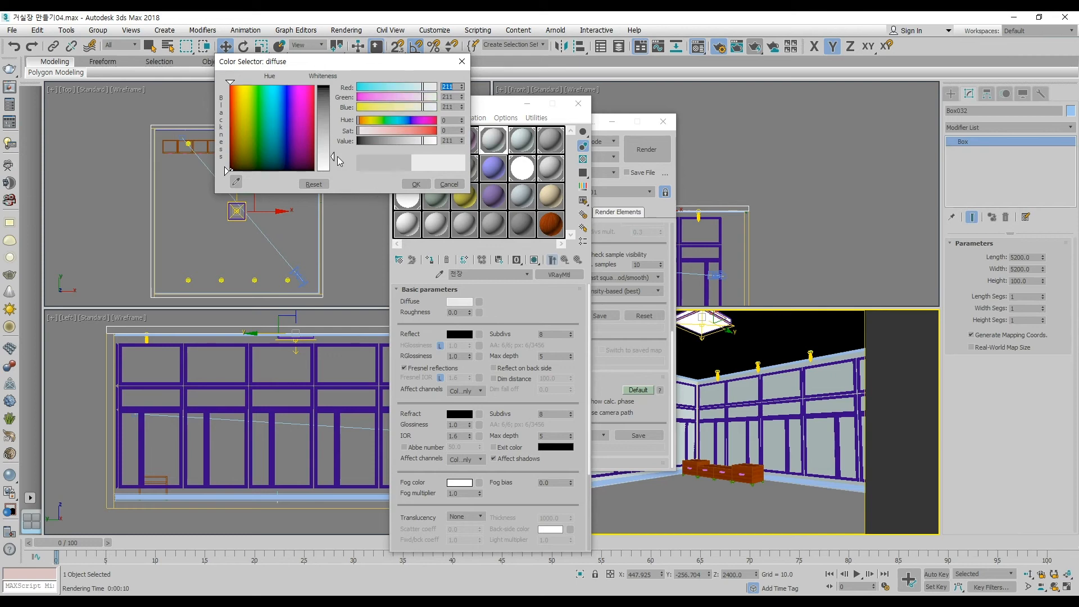
left_click(416, 185)
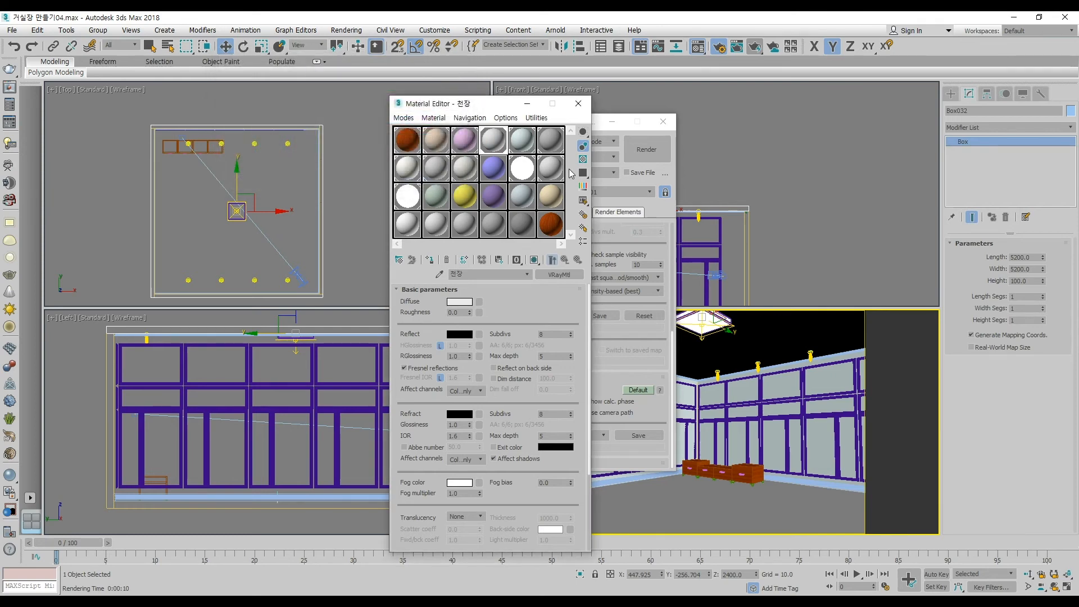
Test-render the camera view with the pale blue walls and lighter ceiling, stop the render early and close the frame buffer
left_click(754, 48)
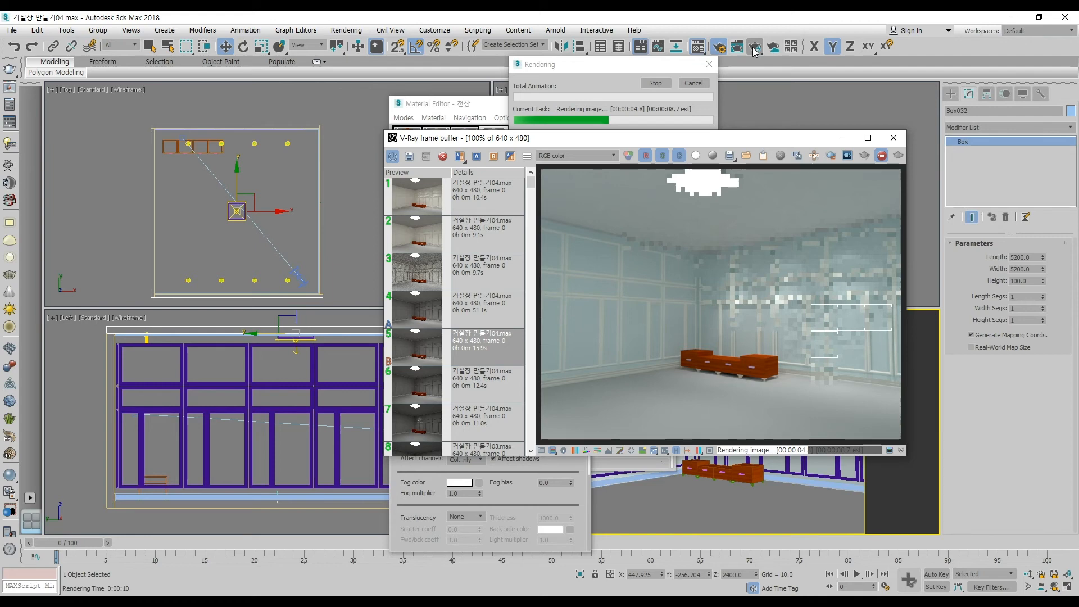
key("Escape")
left_click(897, 139)
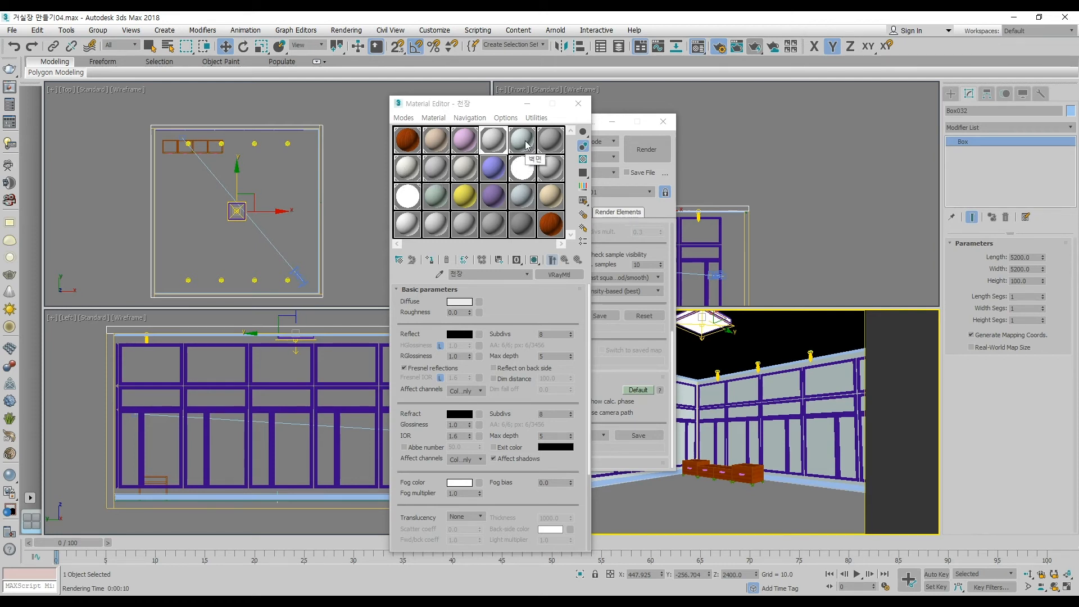
Select all objects using the 웨인스코팅 material, assign them the wall material 벽면 and test-render the camera view
left_click(404, 194)
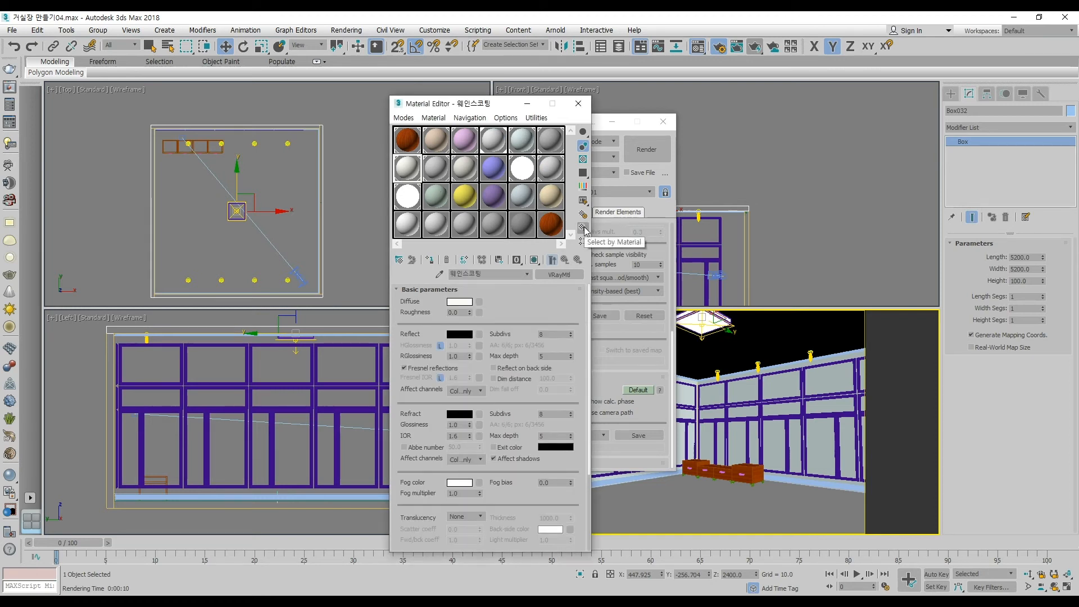
left_click(583, 228)
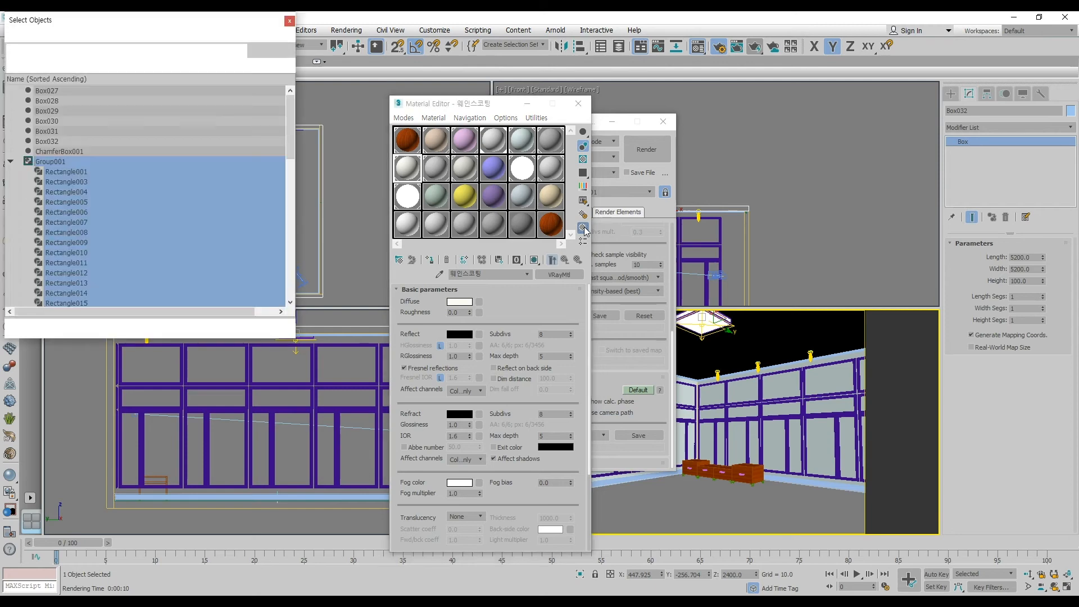
left_click(202, 326)
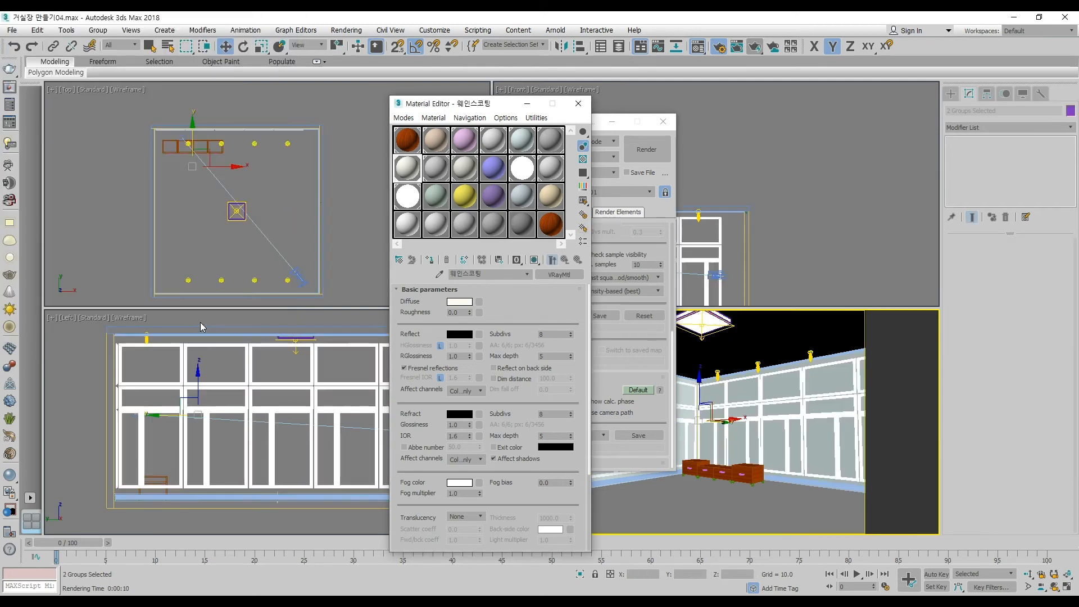
left_click(523, 140)
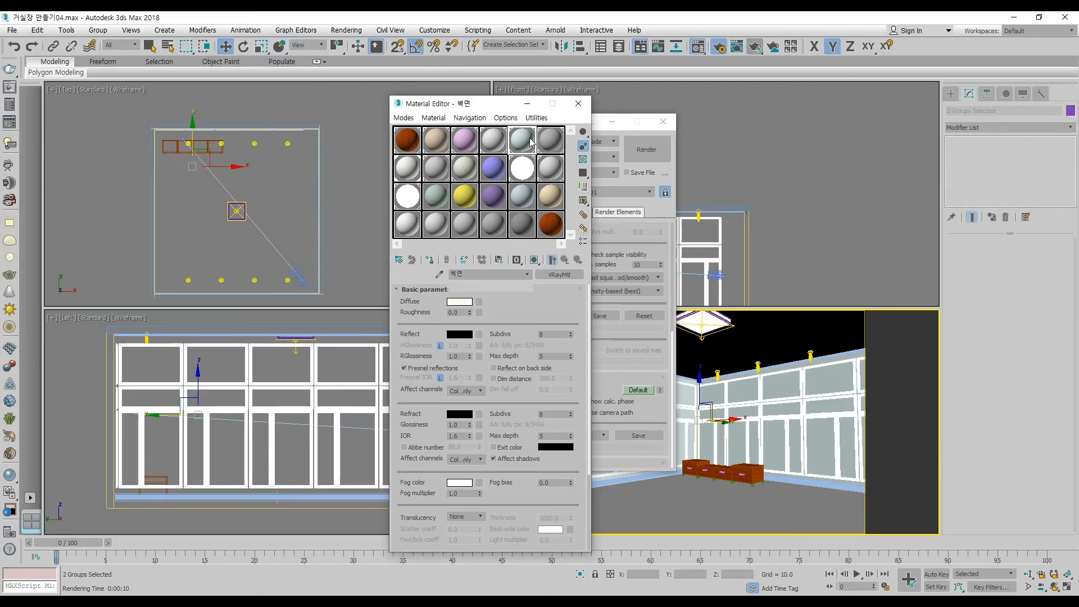
left_click(429, 264)
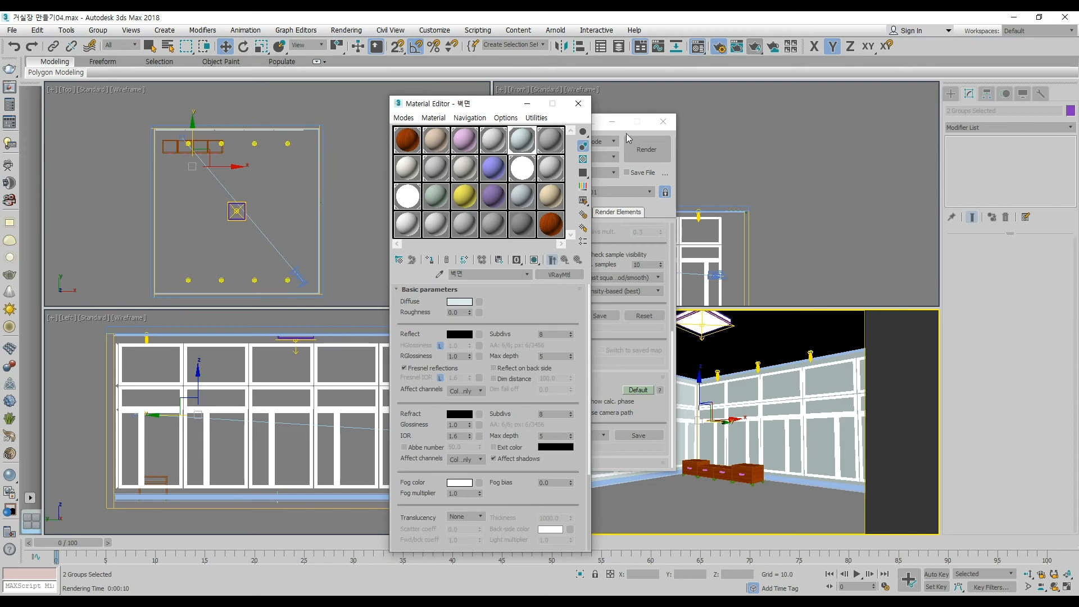
left_click(755, 47)
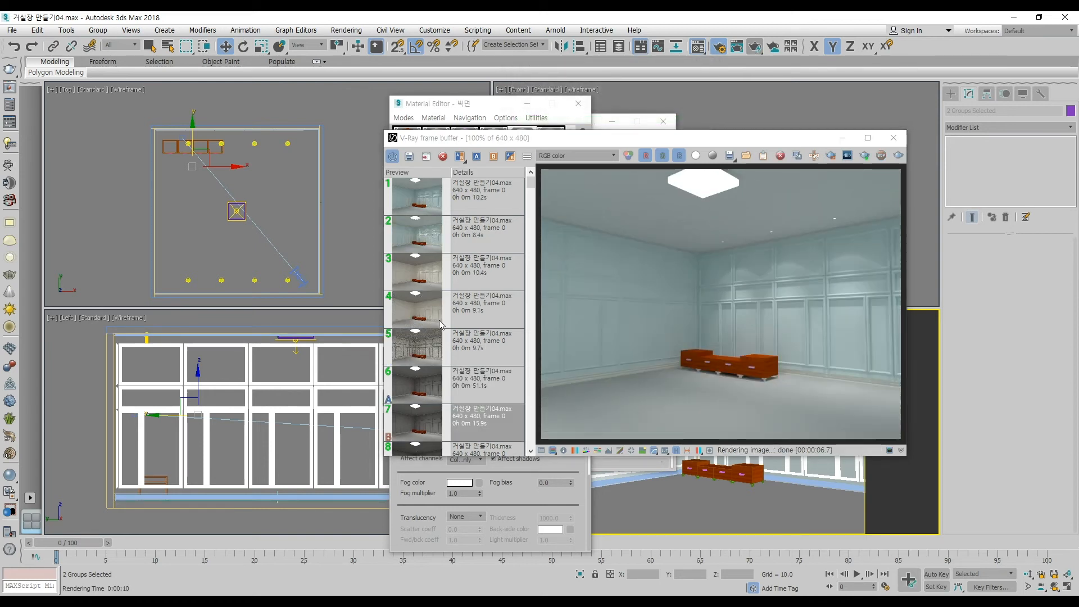
Compare the newest pale blue render with the sixth render in the frame buffer history using the A/B split view
left_click(423, 391)
left_click(427, 197)
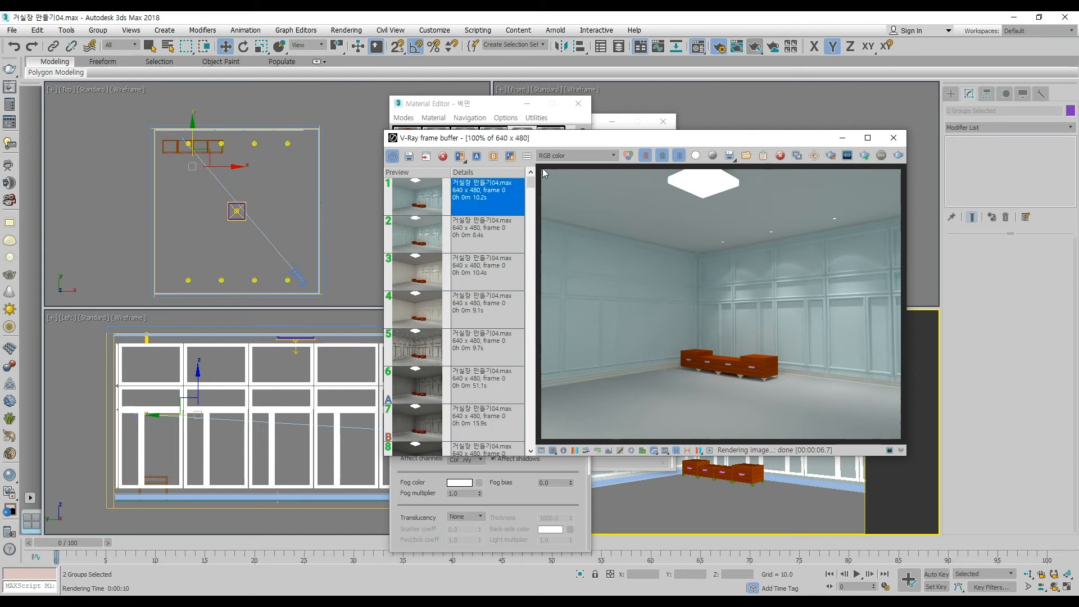
left_click(477, 156)
left_click(425, 385)
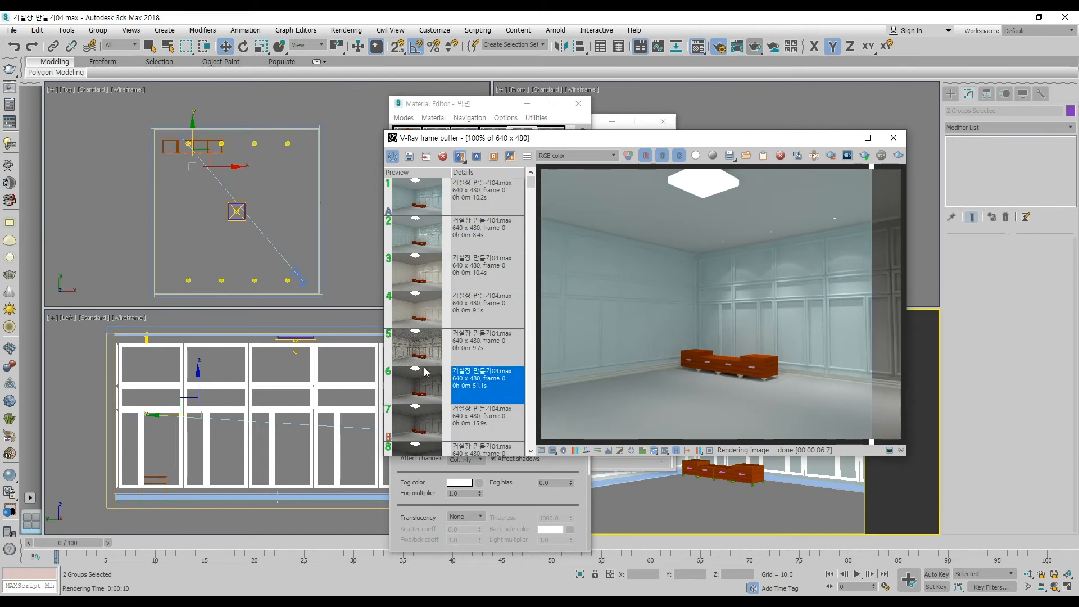
left_click(494, 157)
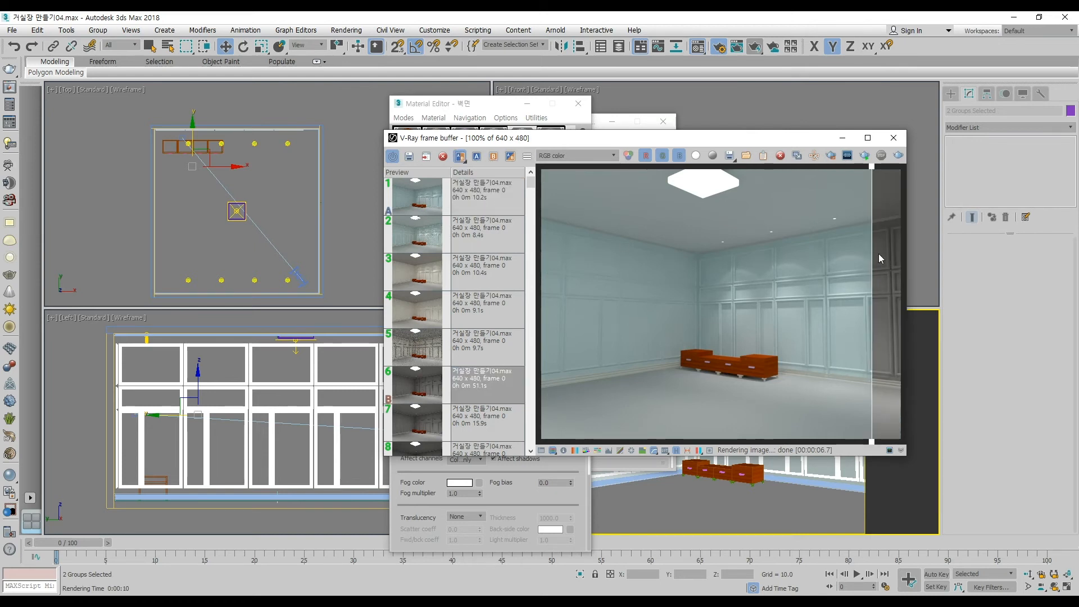
left_click_drag(876, 260, 902, 404)
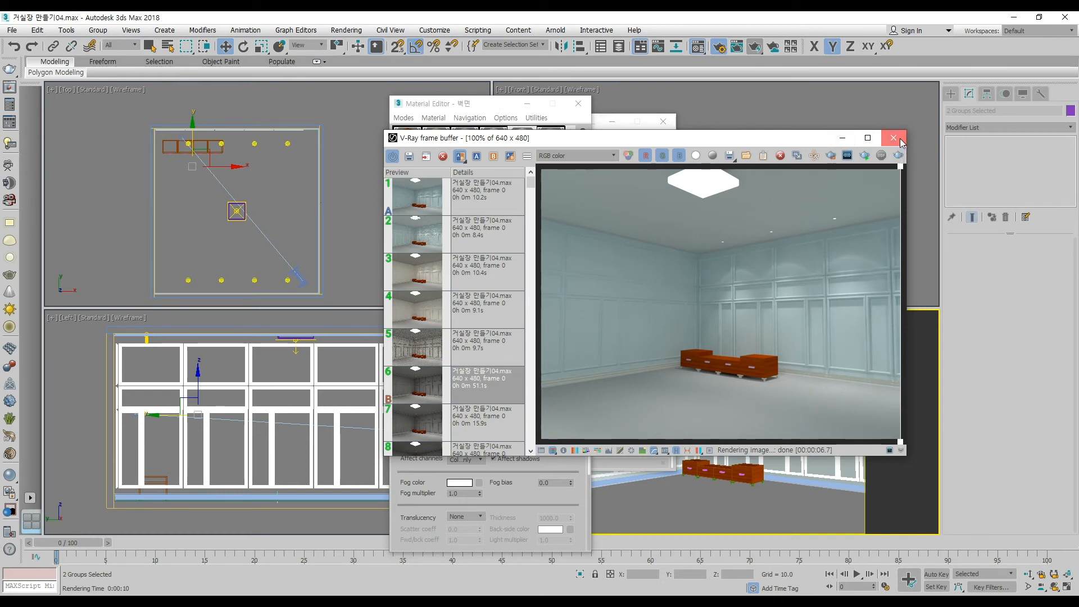
Move the material editor clear of the camera view and close the render setup window
left_click(570, 116)
left_click_drag(502, 107, 328, 112)
left_click(544, 123)
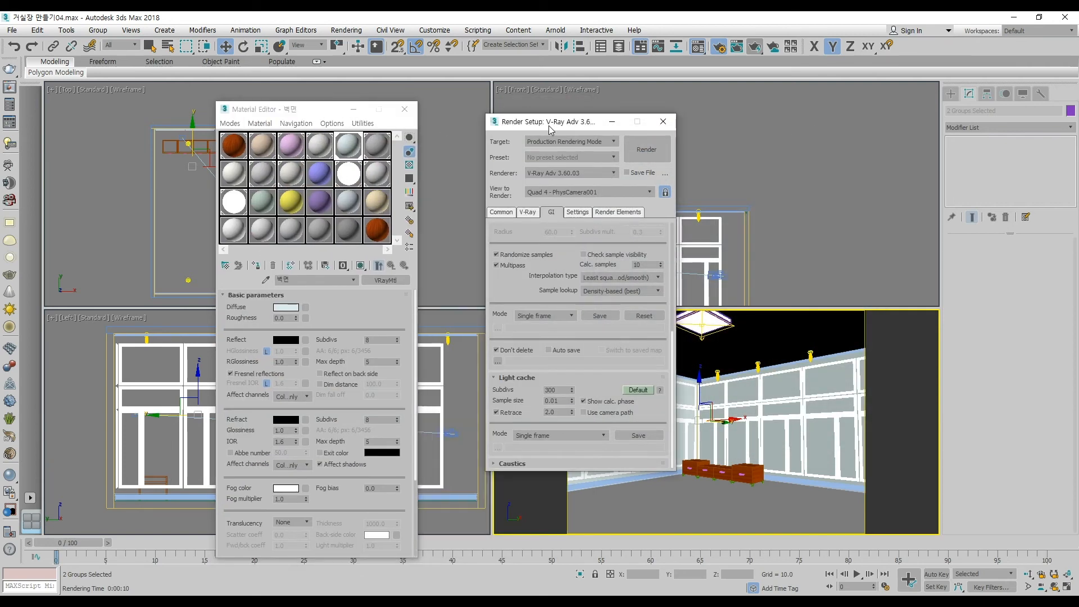
left_click(663, 122)
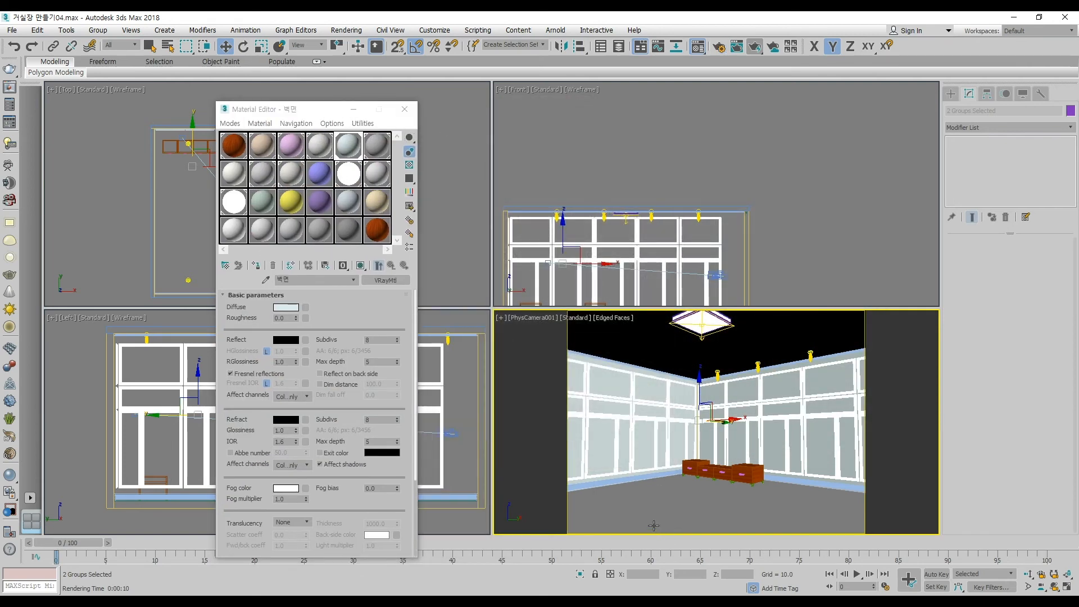
Select the floor box, load the bitmap 10011-2.JPG as the diffuse map of the floor material 바닥 and show it in the viewport
left_click(640, 490)
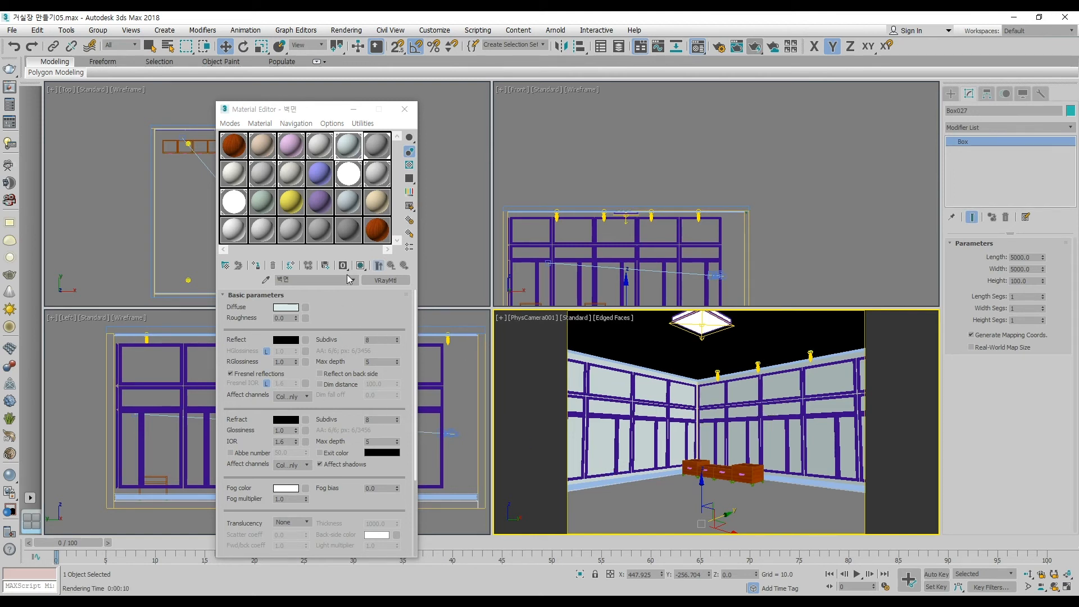
left_click(381, 154)
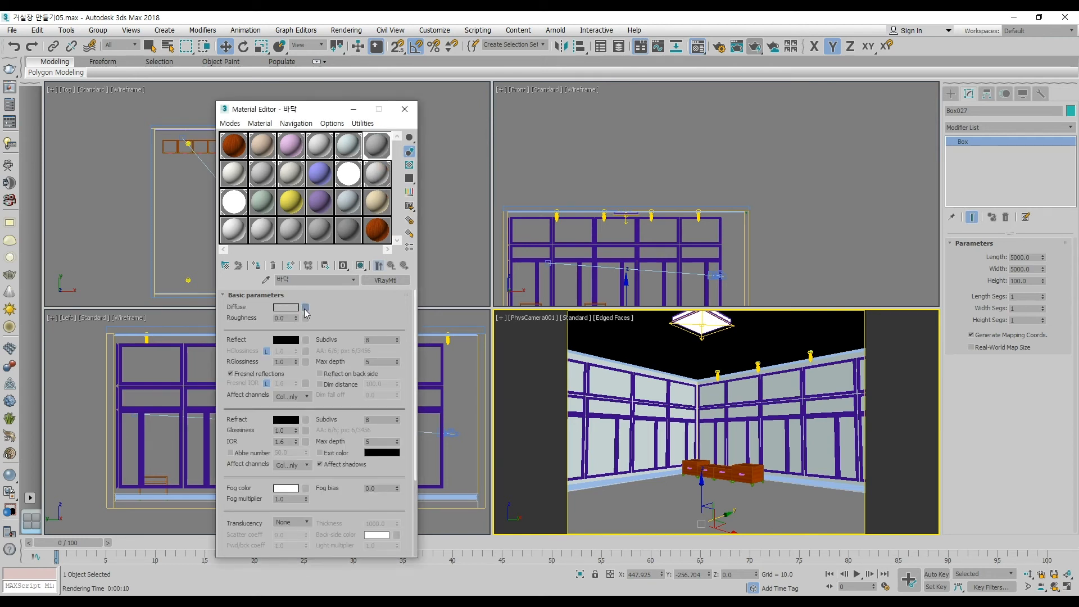
left_click(305, 308)
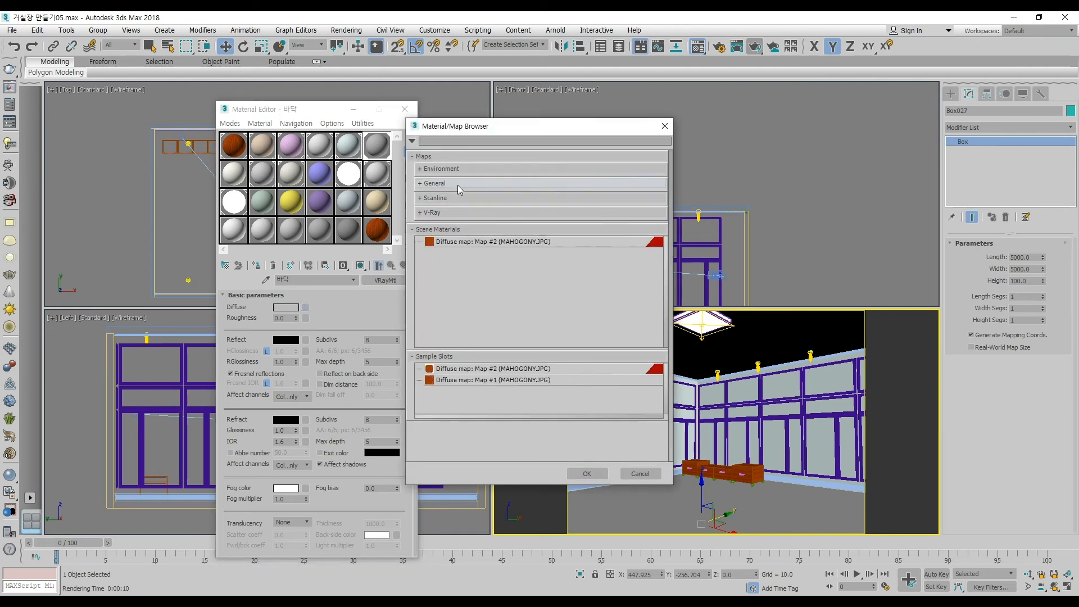
left_click(458, 185)
double_click(454, 197)
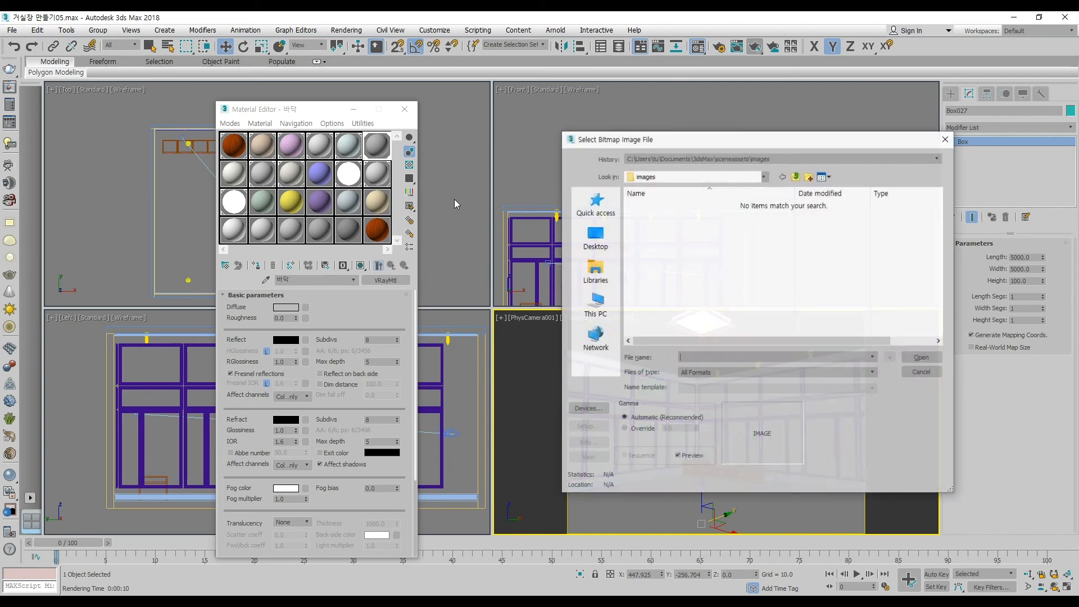
left_click(679, 253)
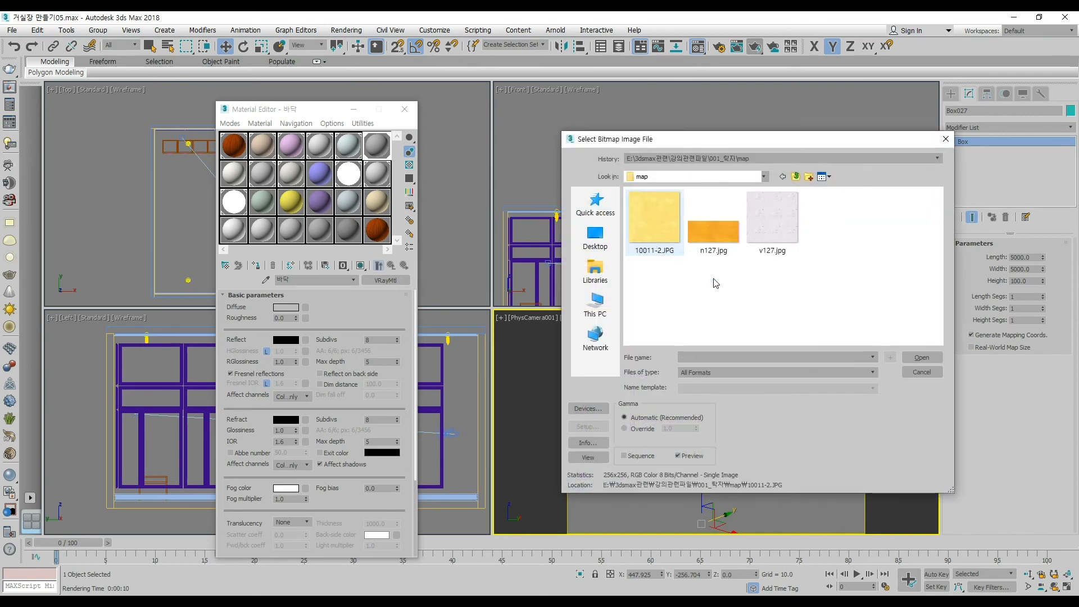
left_click(929, 359)
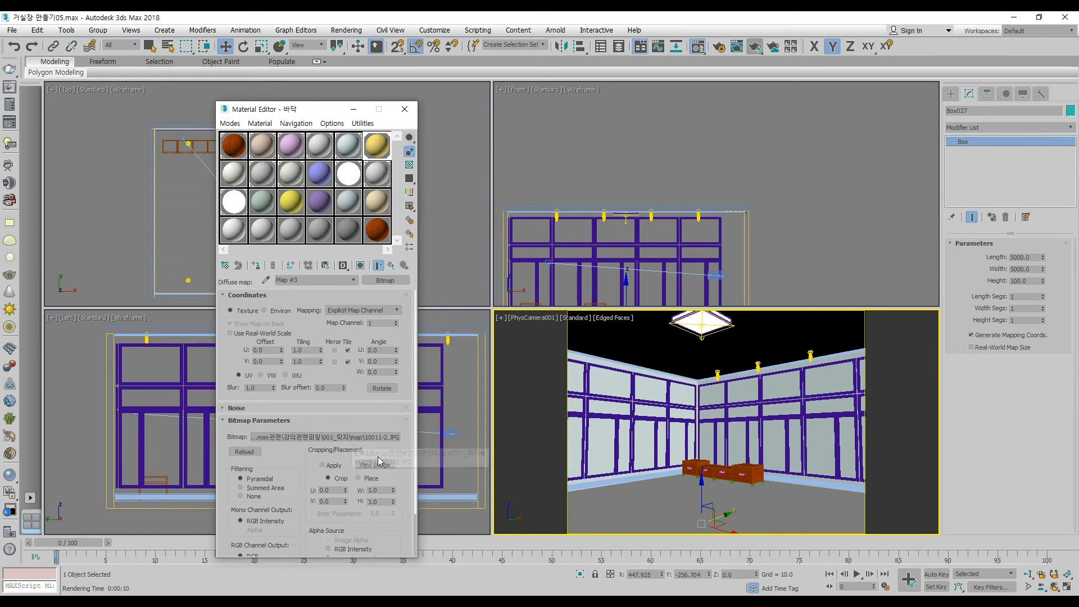
left_click(362, 266)
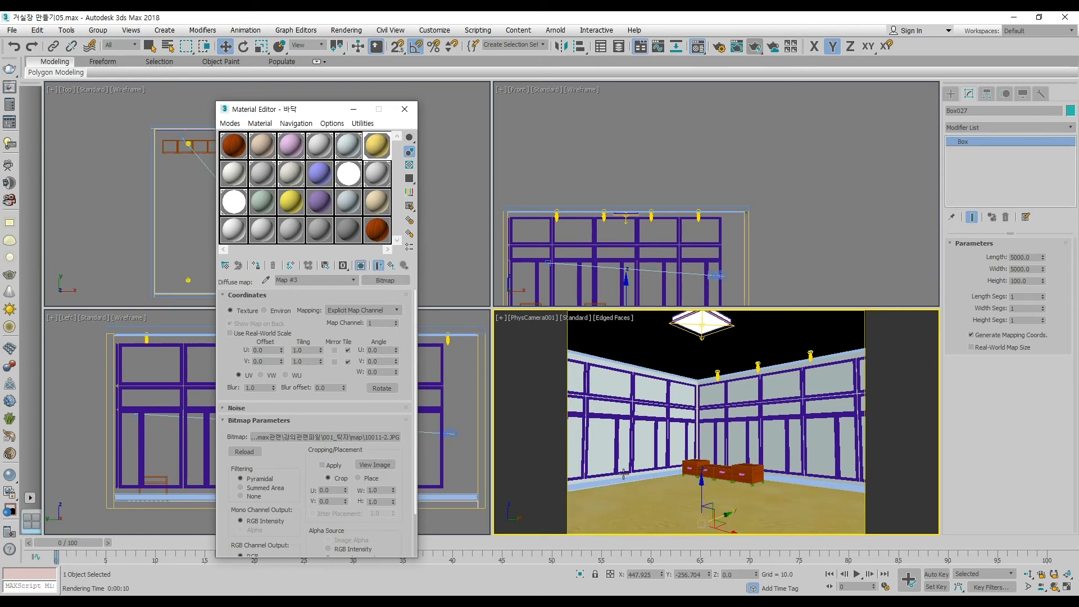
Set the floor map's U and V tiling to 6 and test-render the camera view
double_click(312, 350)
type("6")
double_click(304, 360)
type("6")
left_click(758, 49)
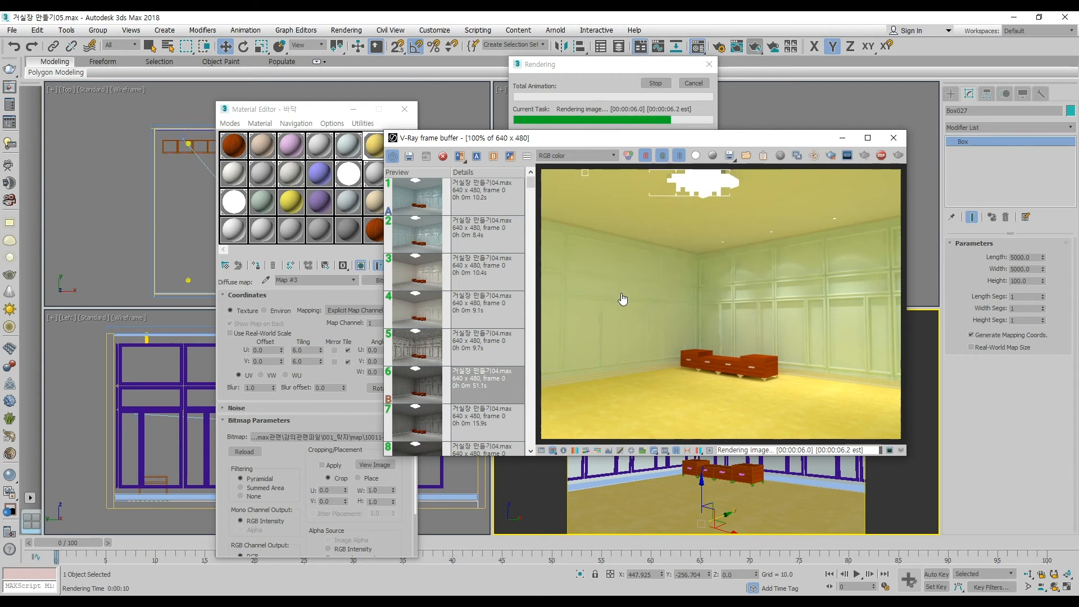
Show the frame buffer's color corrections, enable White Balance and lower its temperature to about 4823
left_click(540, 451)
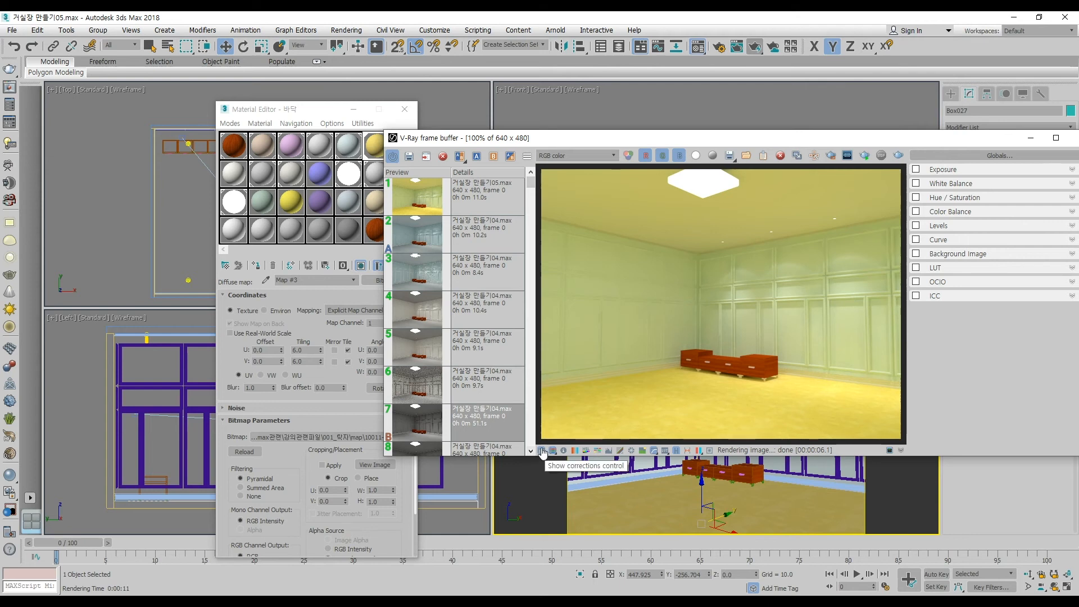
left_click_drag(864, 140, 818, 140)
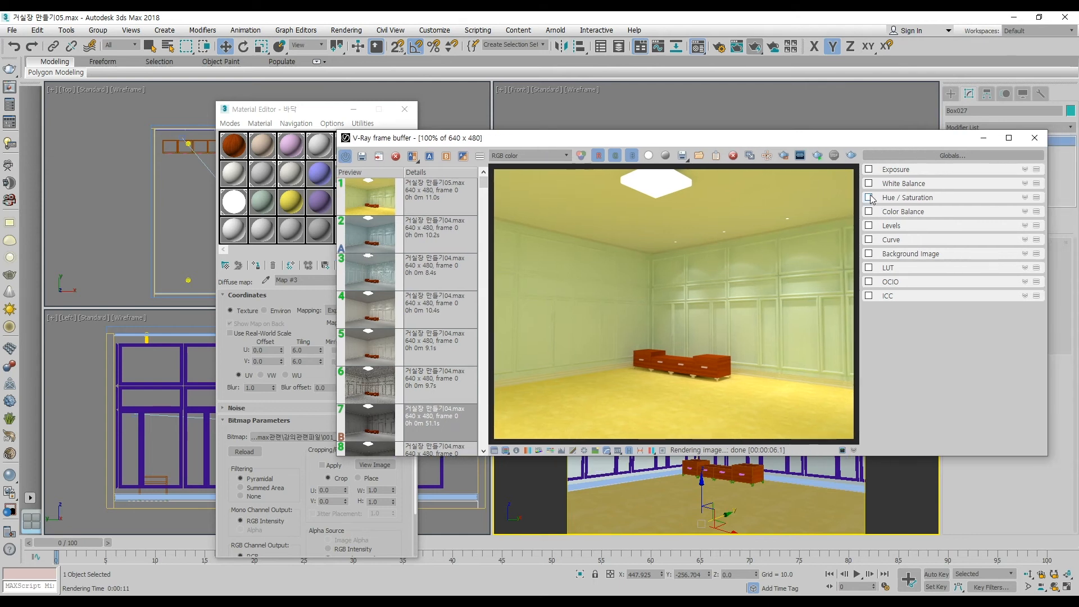
left_click(885, 212)
left_click(890, 212)
left_click(903, 185)
left_click(869, 183)
left_click_drag(941, 209, 908, 220)
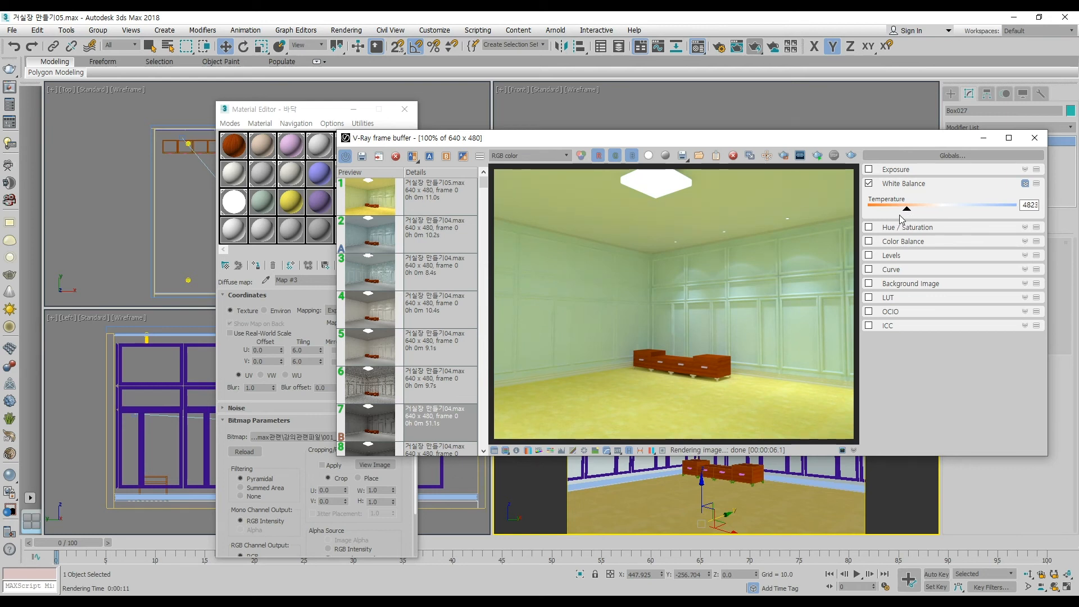
left_click(455, 603)
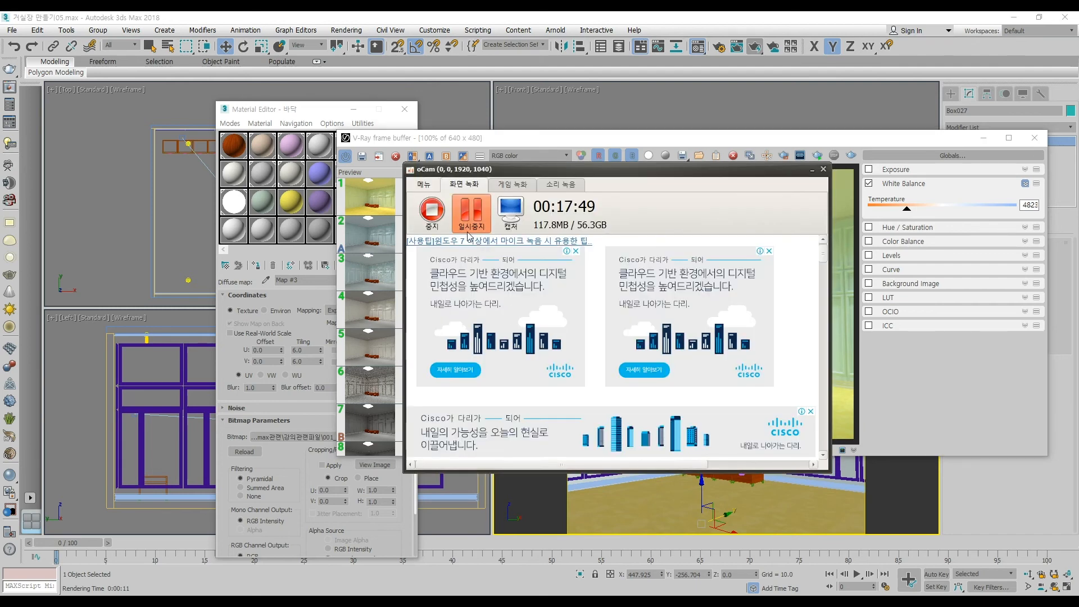
left_click(432, 213)
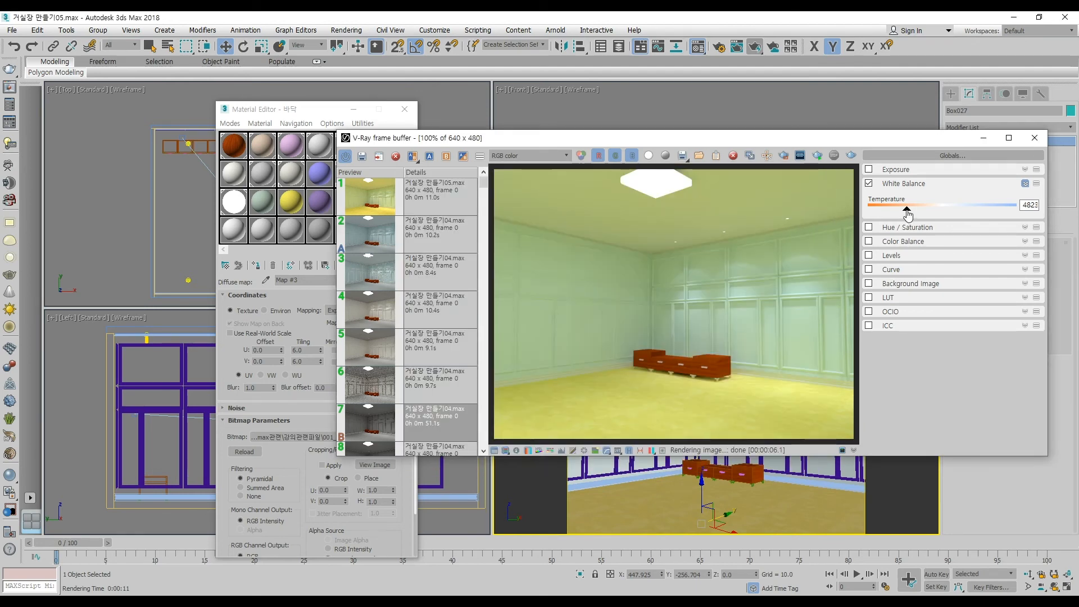
Readjust the white balance temperature to about 4955 and close the frame buffer
mouse_move(907, 212)
left_mouse_down()
mouse_move(881, 209)
mouse_move(911, 213)
mouse_move(891, 215)
left_mouse_up()
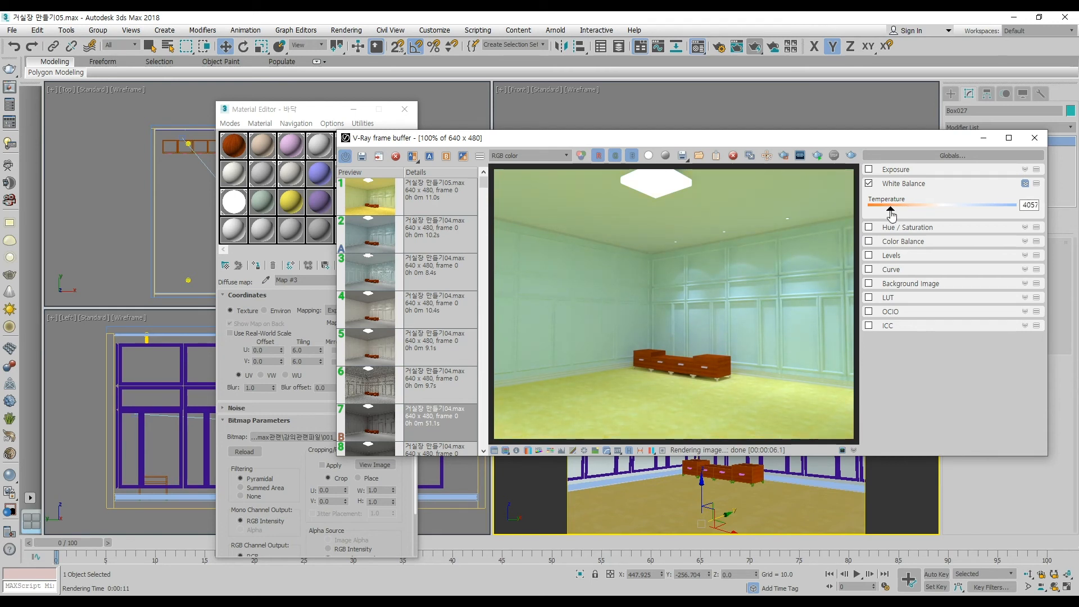
left_click_drag(892, 214, 911, 237)
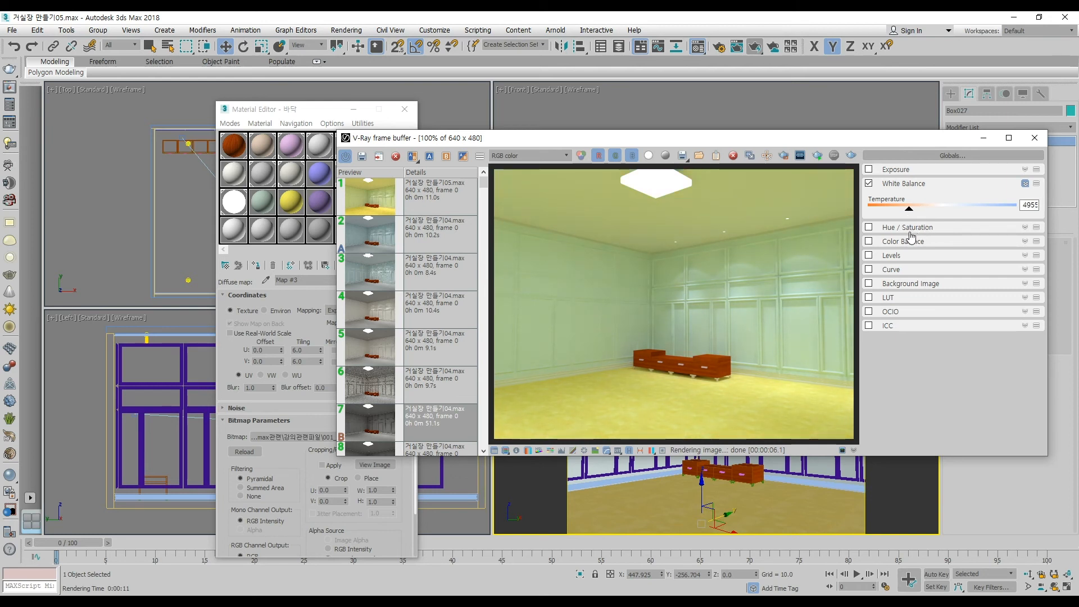
left_click(1034, 138)
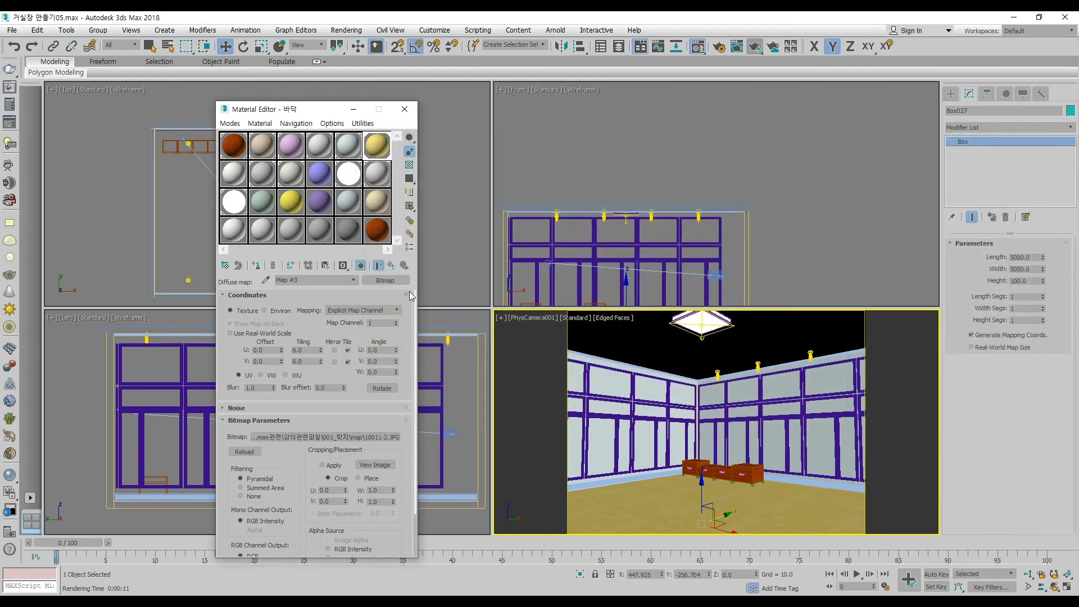
Convert the floor material 바닥 to a VRayOverrideMtl, keeping the old material as its sub-material
left_click(397, 268)
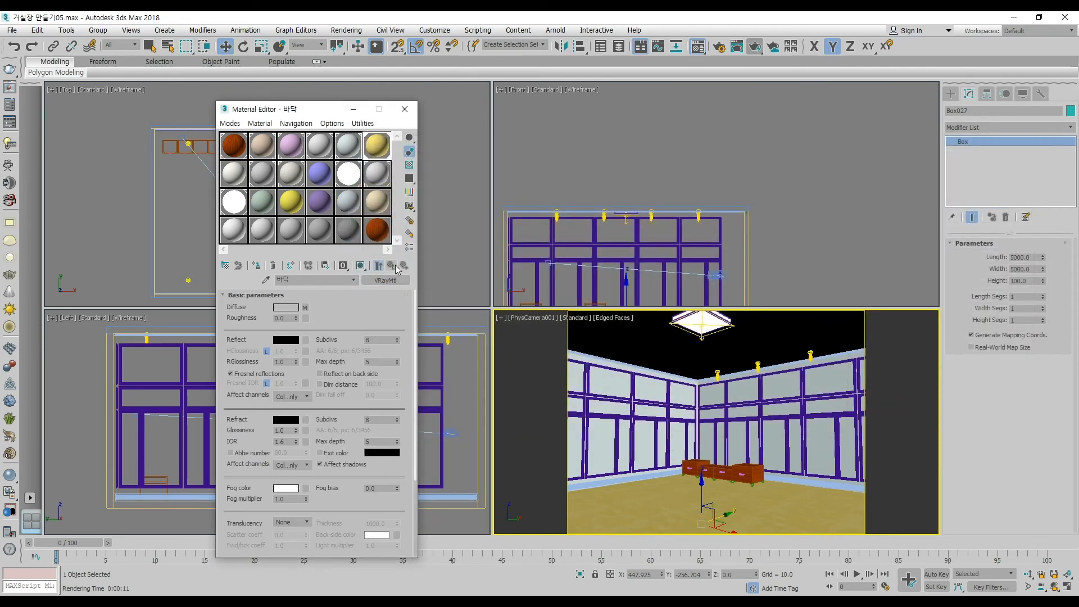
left_click(388, 280)
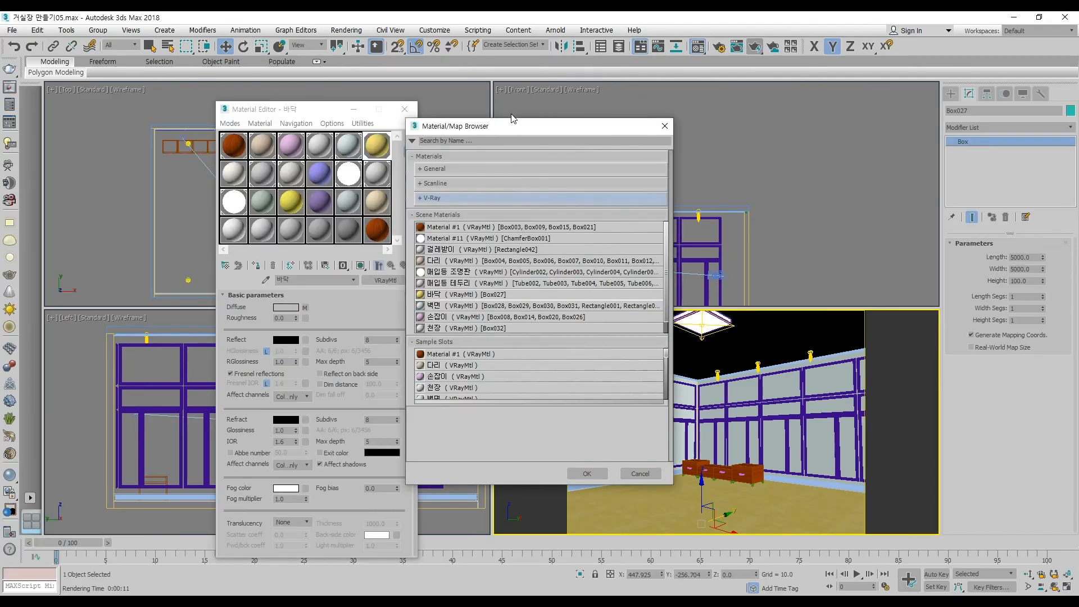
left_click(429, 198)
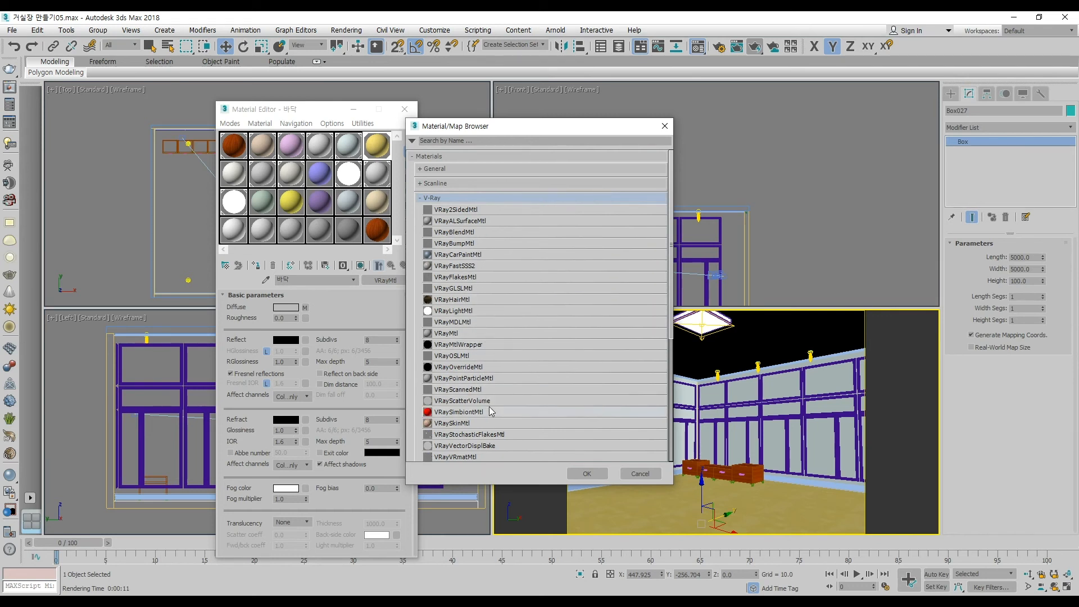
left_click(485, 368)
left_click(587, 474)
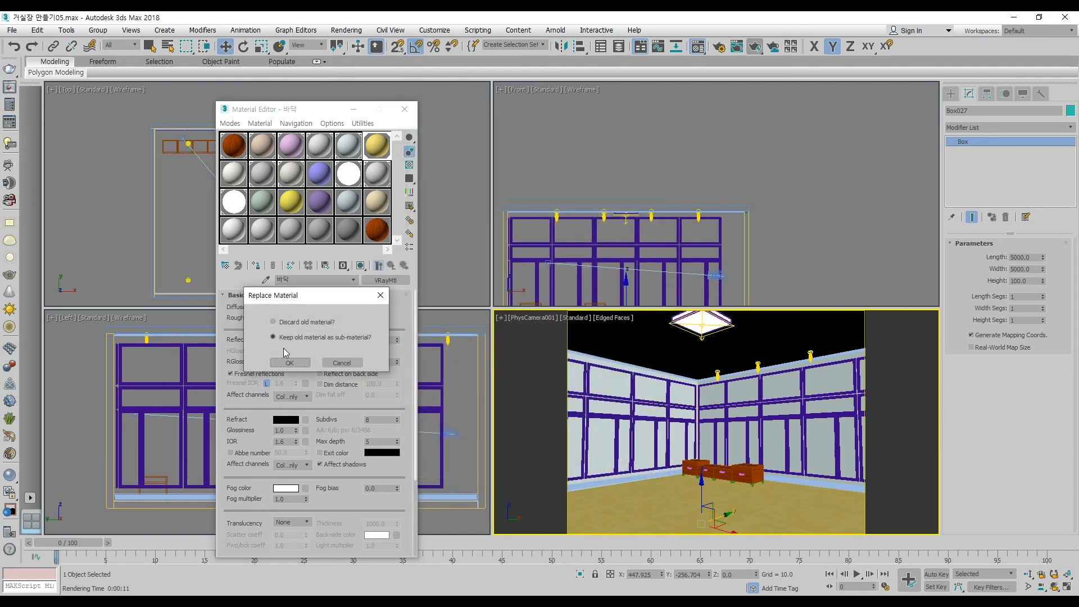
left_click(288, 361)
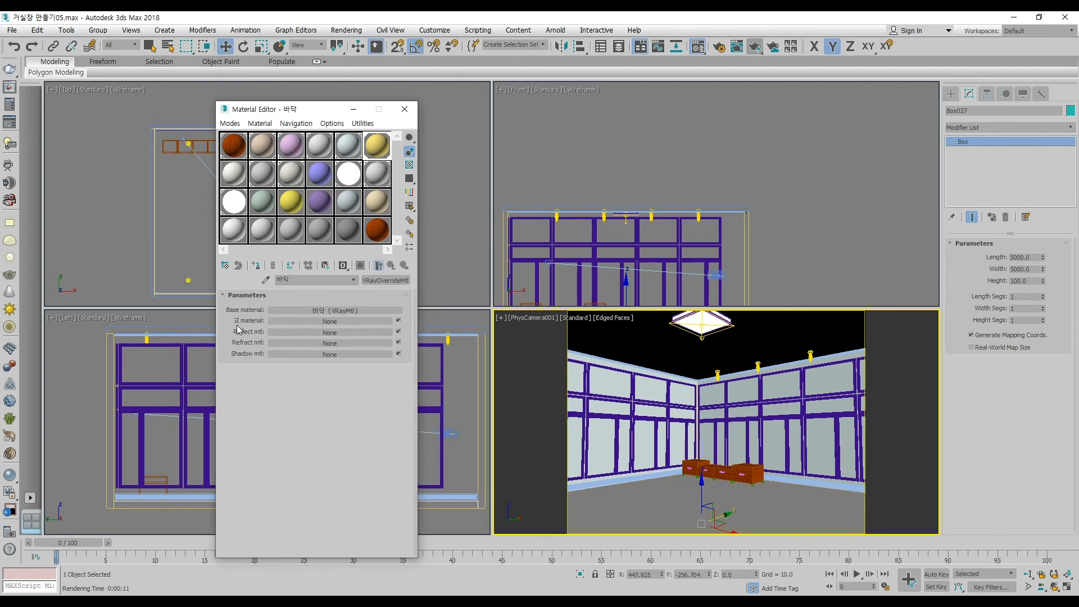
Assign a new VRayMtl as the override's GI material, set its diffuse color to a light gray of value 233 and return to the override material
left_click(292, 322)
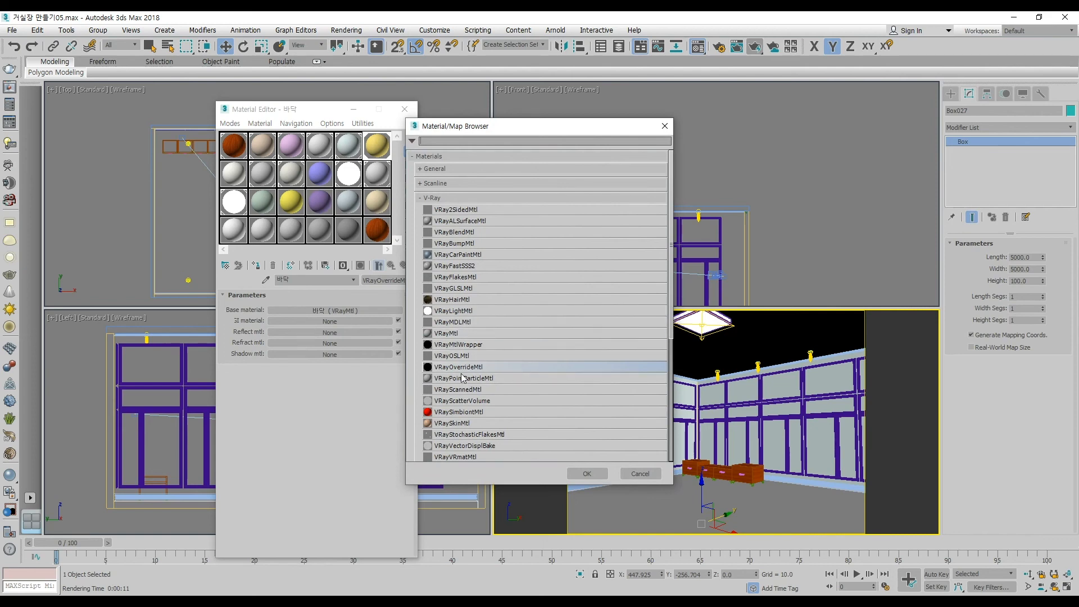
double_click(457, 333)
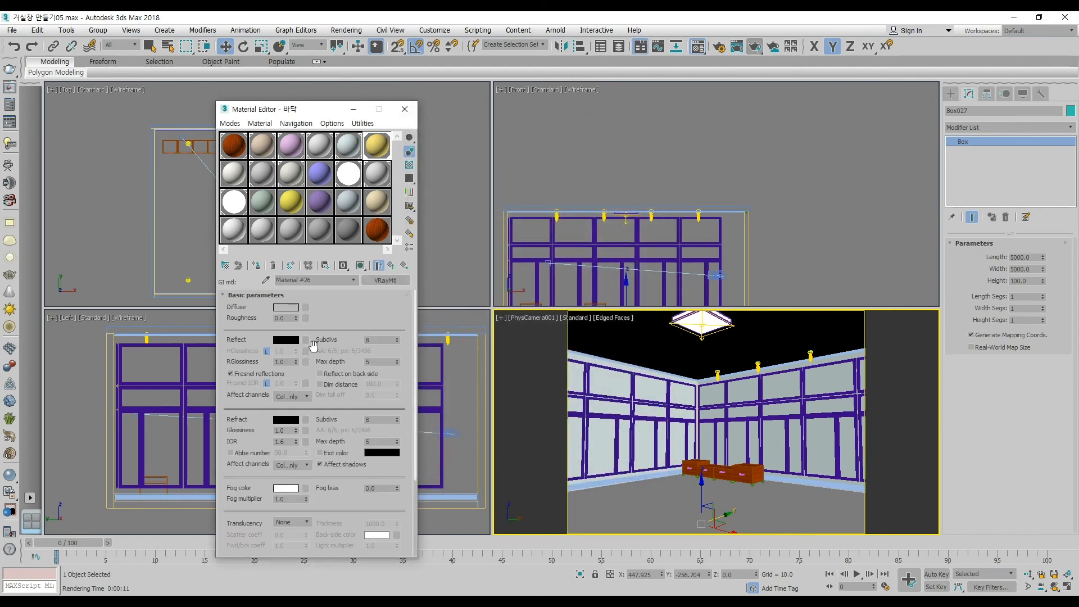
left_click(287, 308)
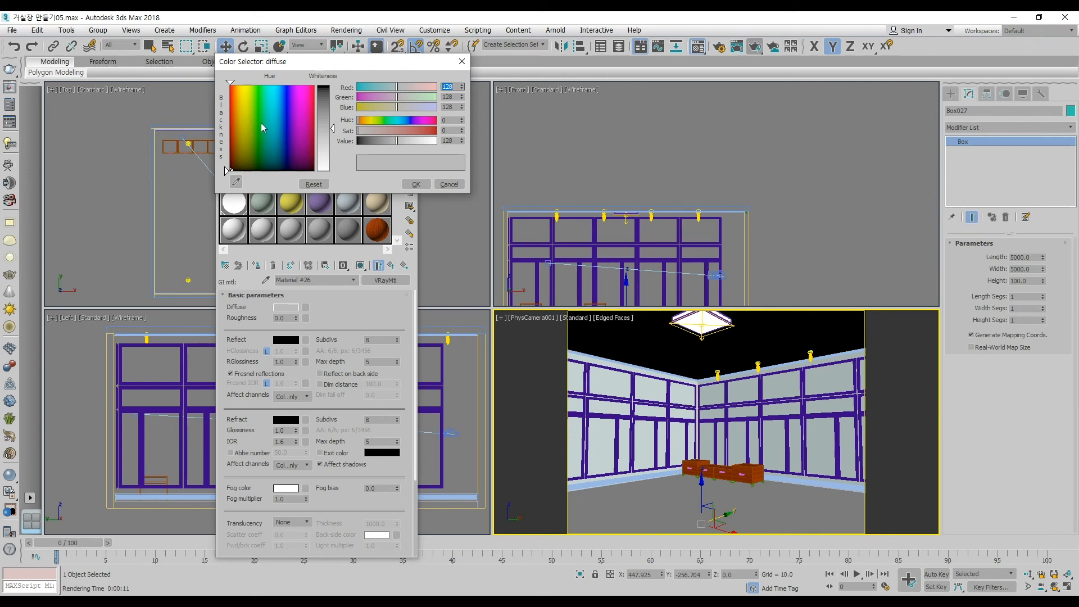
left_click_drag(328, 169, 332, 164)
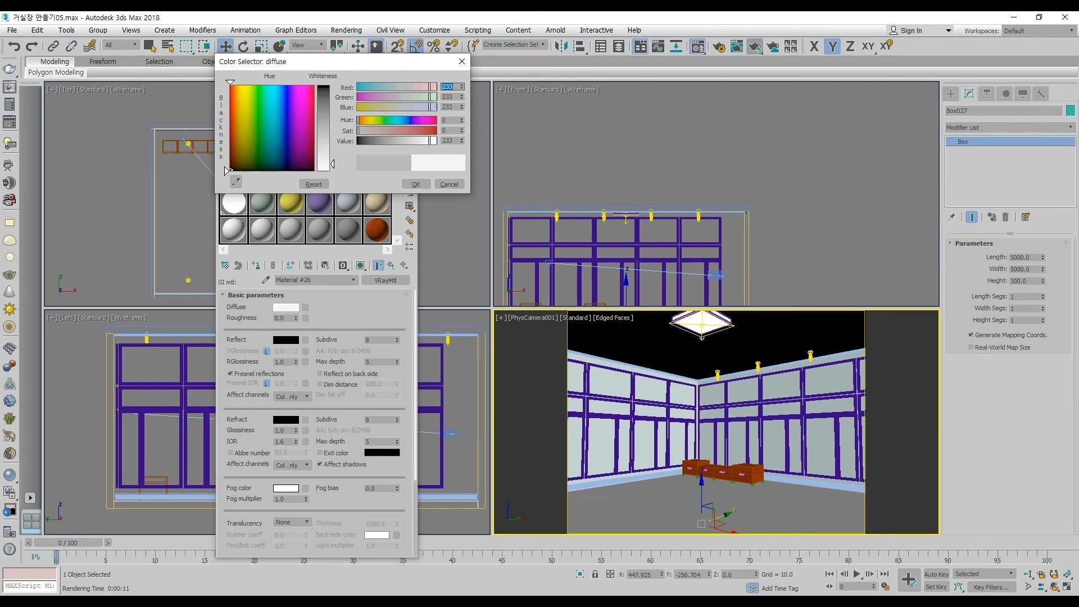
left_click(416, 185)
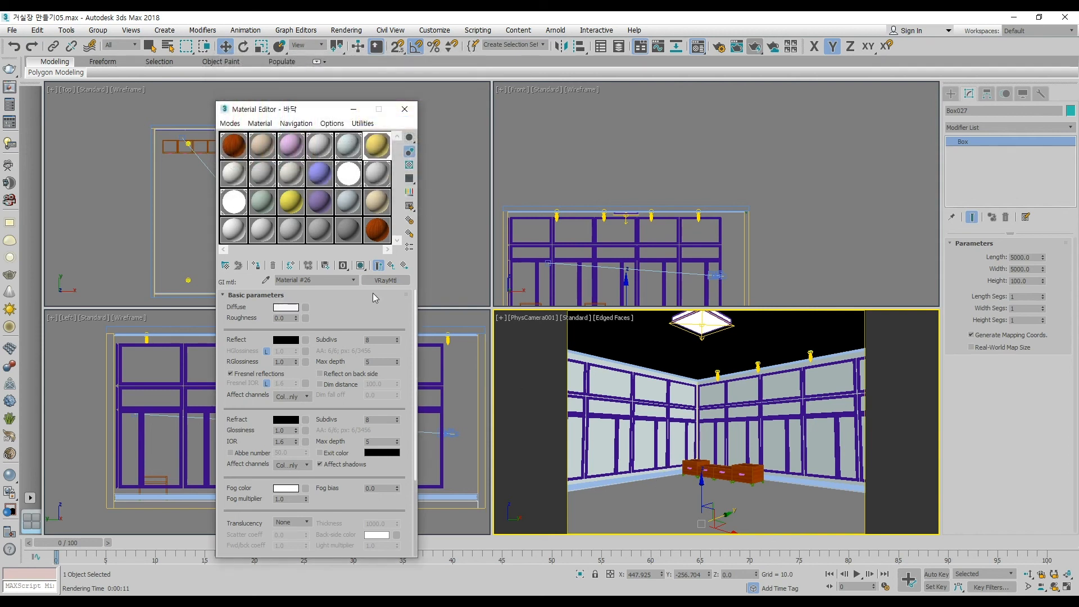
left_click(360, 265)
left_click(392, 267)
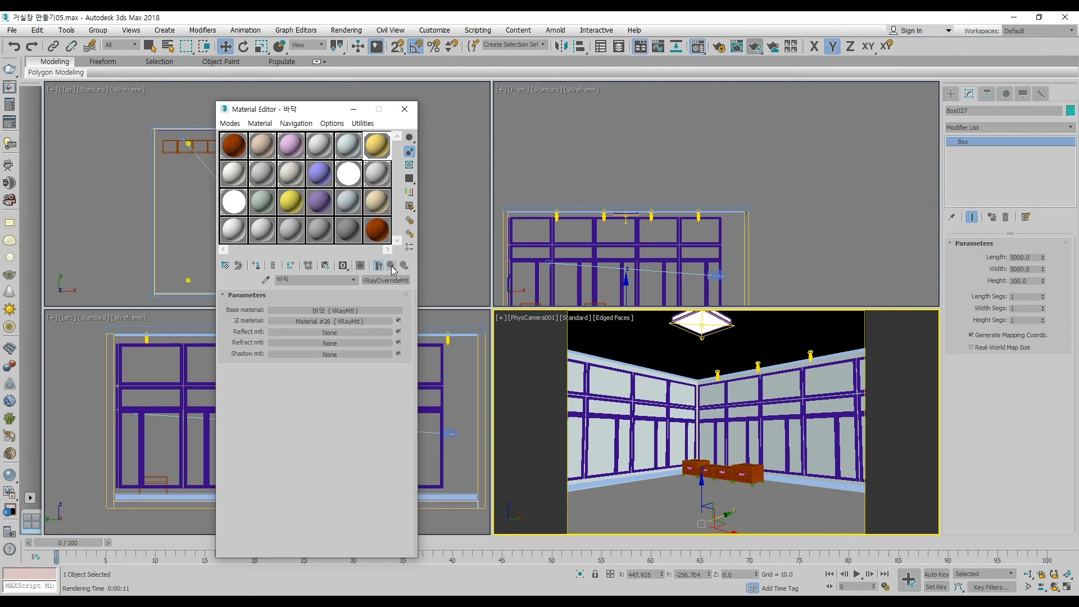
Open the base material 바닥 of the override and show its floor texture in the viewport
left_click(363, 310)
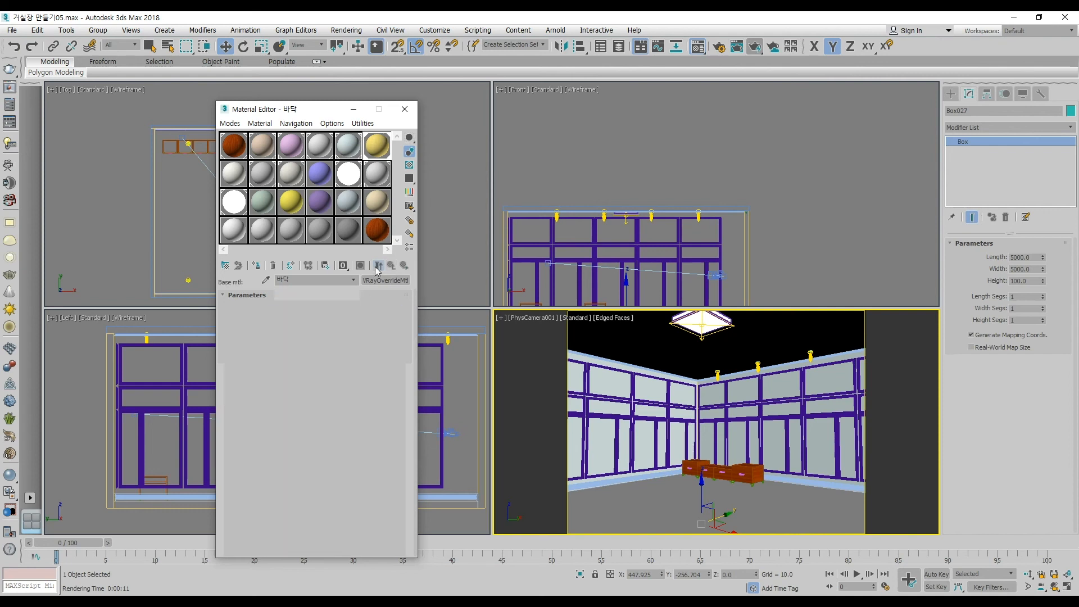
left_click(359, 266)
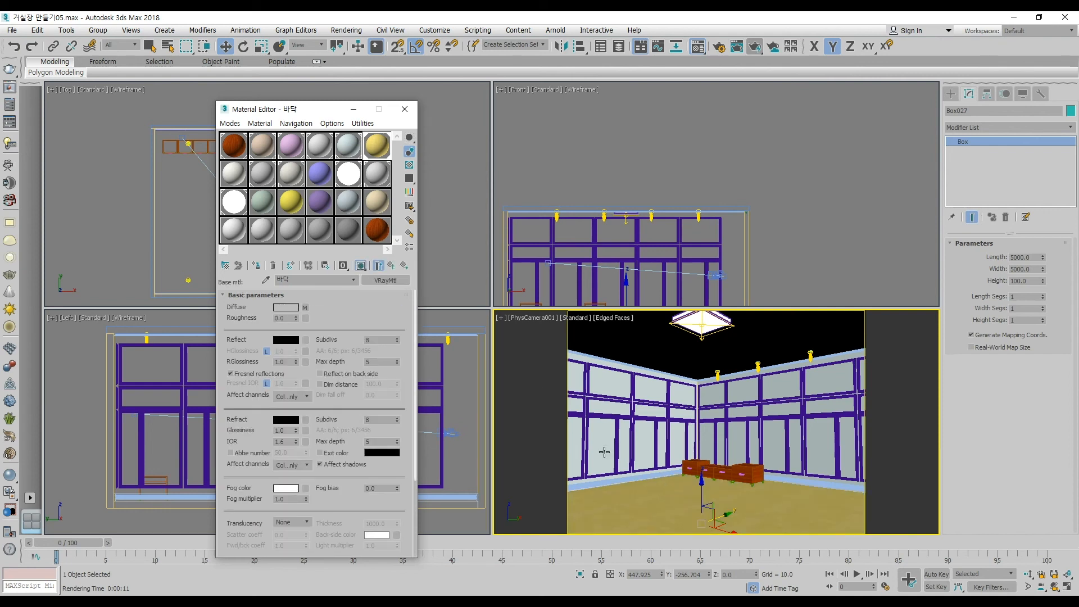
Return to the floor's override material after checking its GI material, and render the camera view
left_click(397, 266)
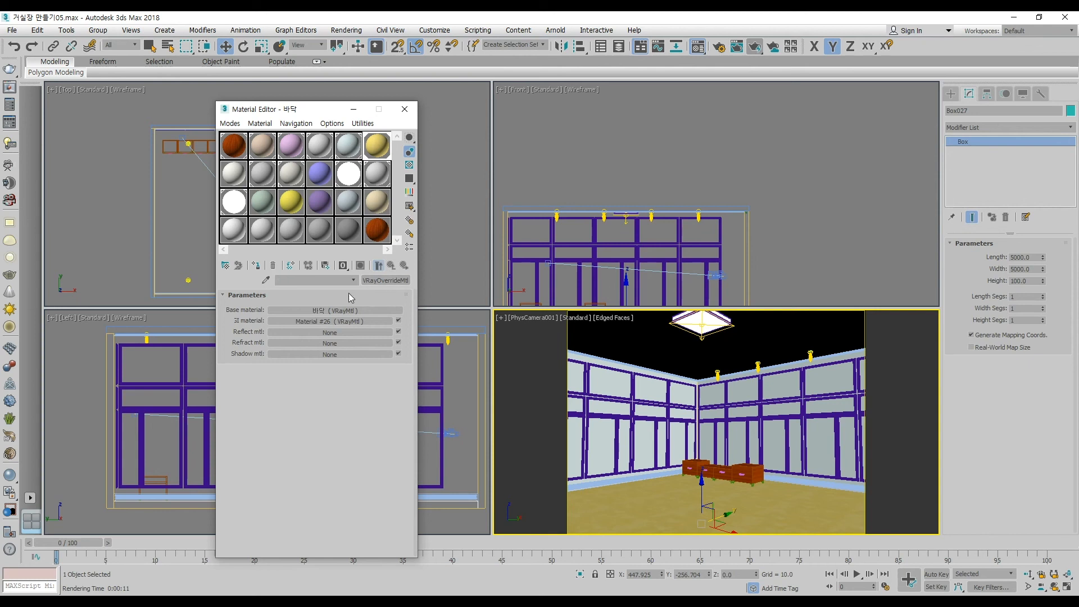
left_click(352, 323)
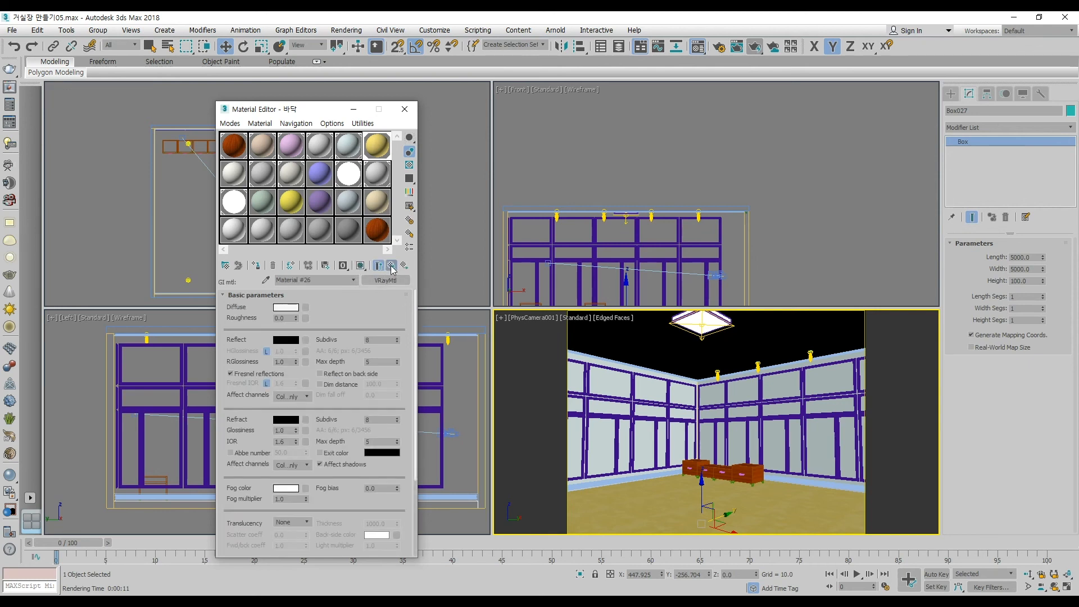
left_click(392, 266)
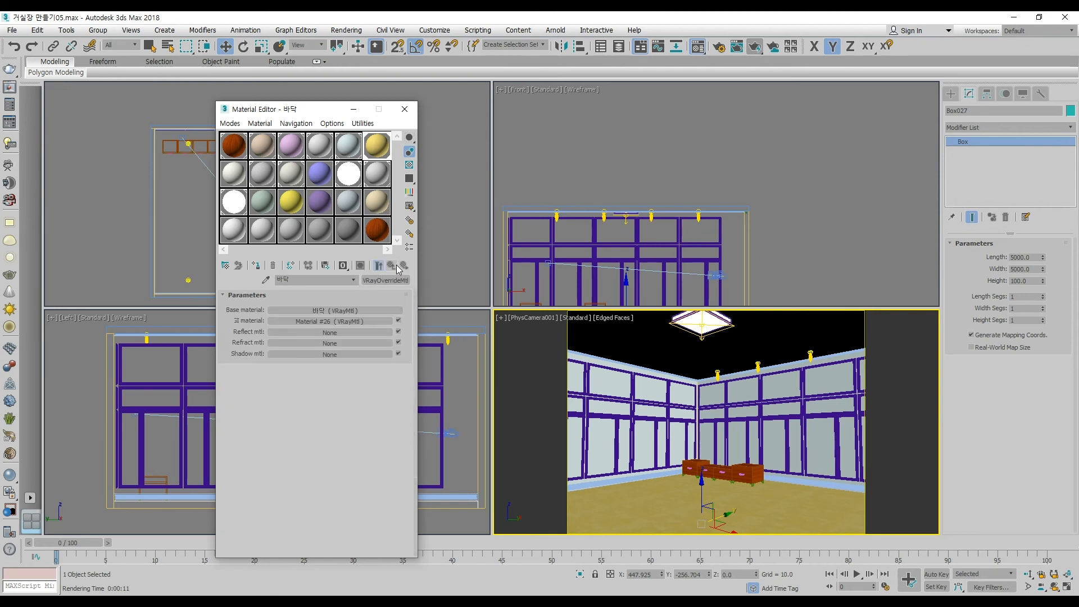
left_click(756, 48)
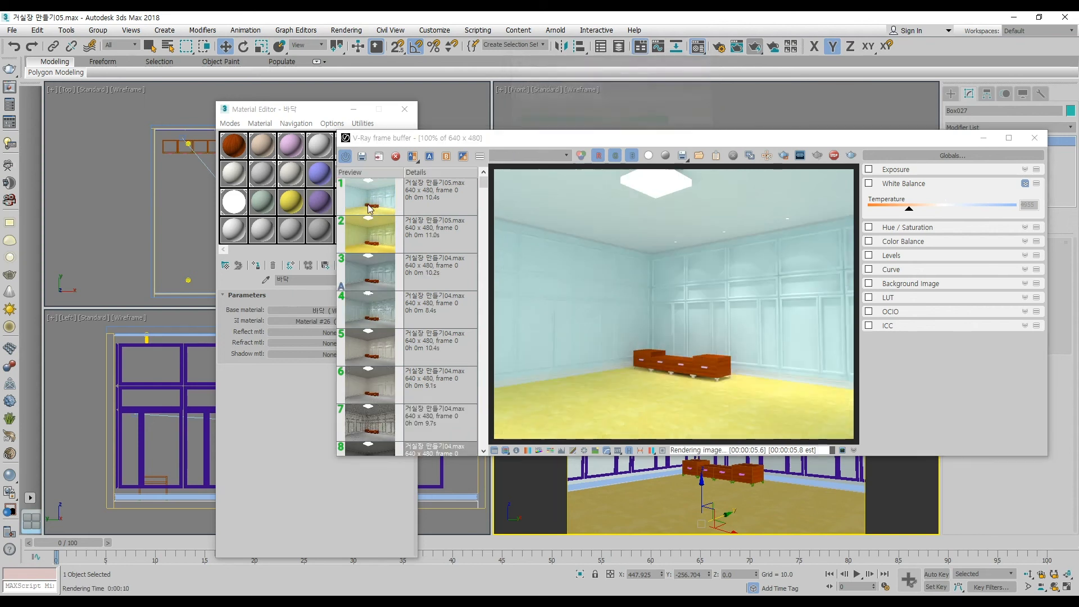
Compare the newest render in the history as A with the previous yellow-tinted render as B, placing the divider near mid-image
left_click(369, 200)
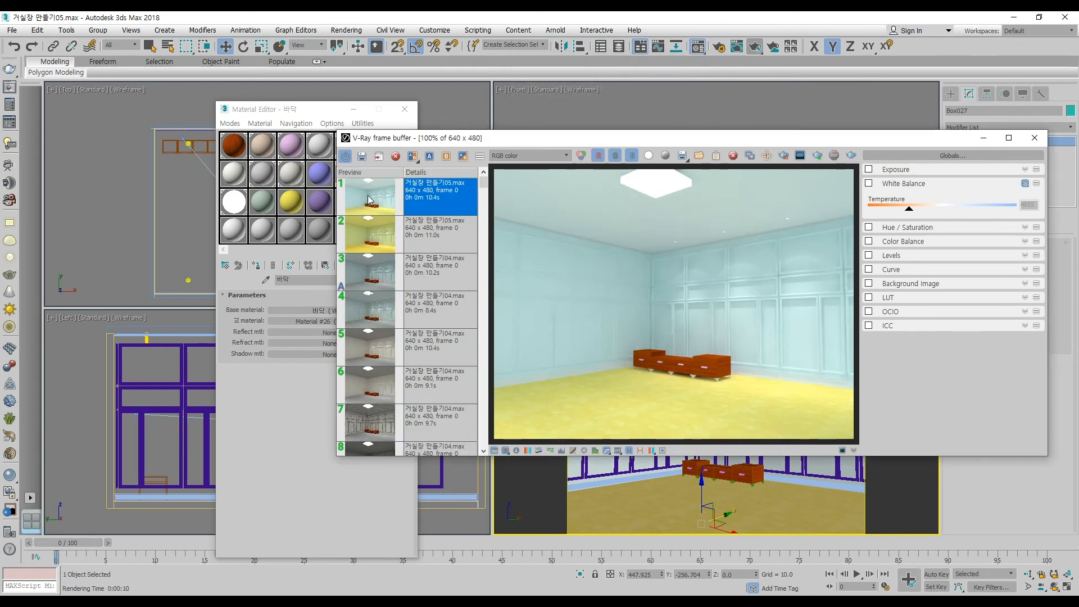
left_click(415, 156)
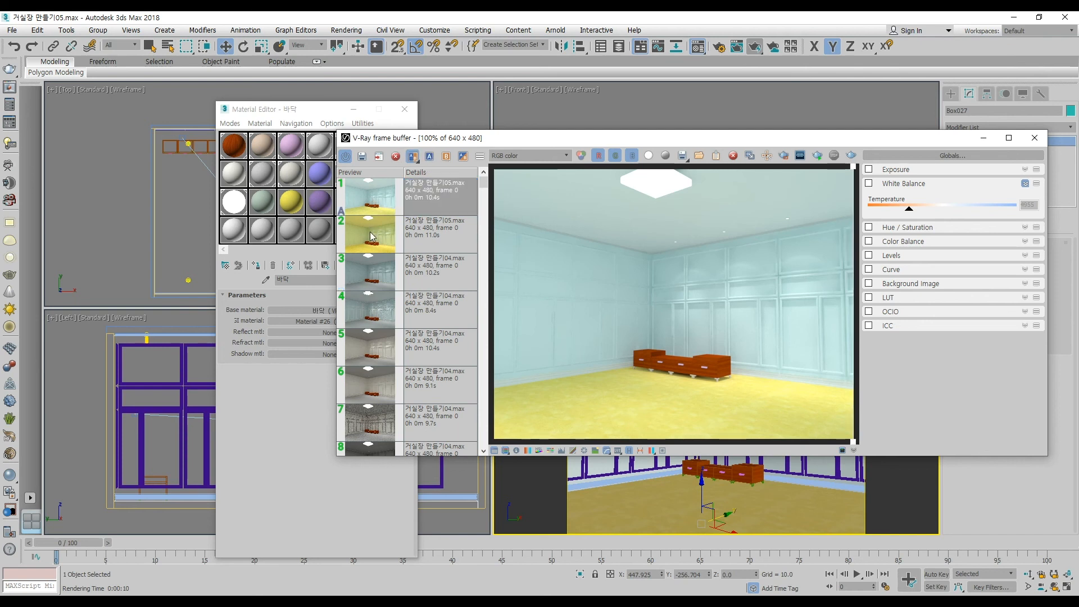
left_click(365, 239)
left_click(446, 156)
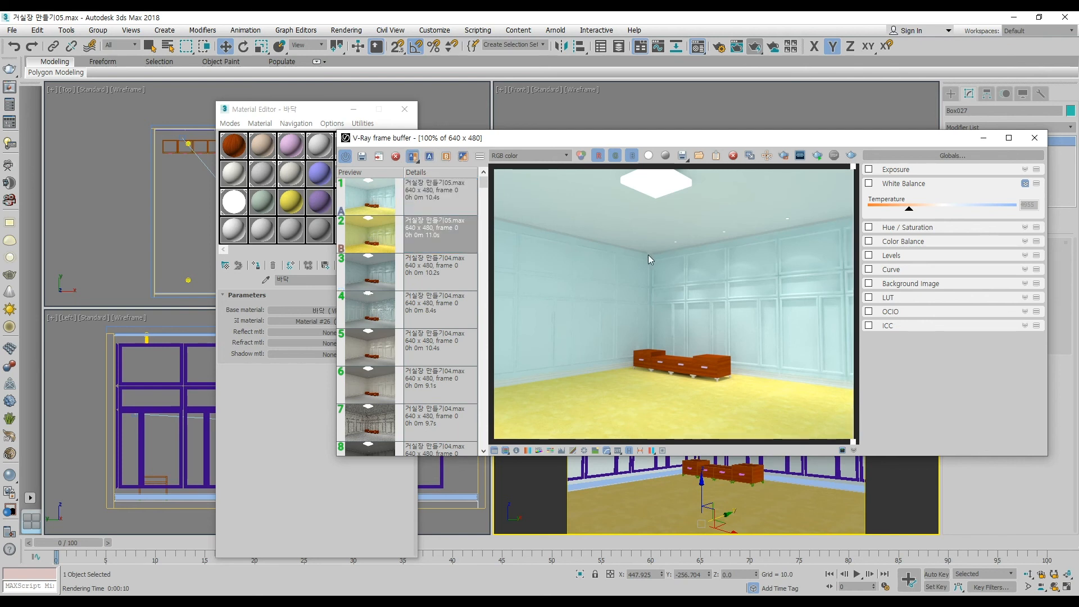
left_click_drag(853, 185, 686, 260)
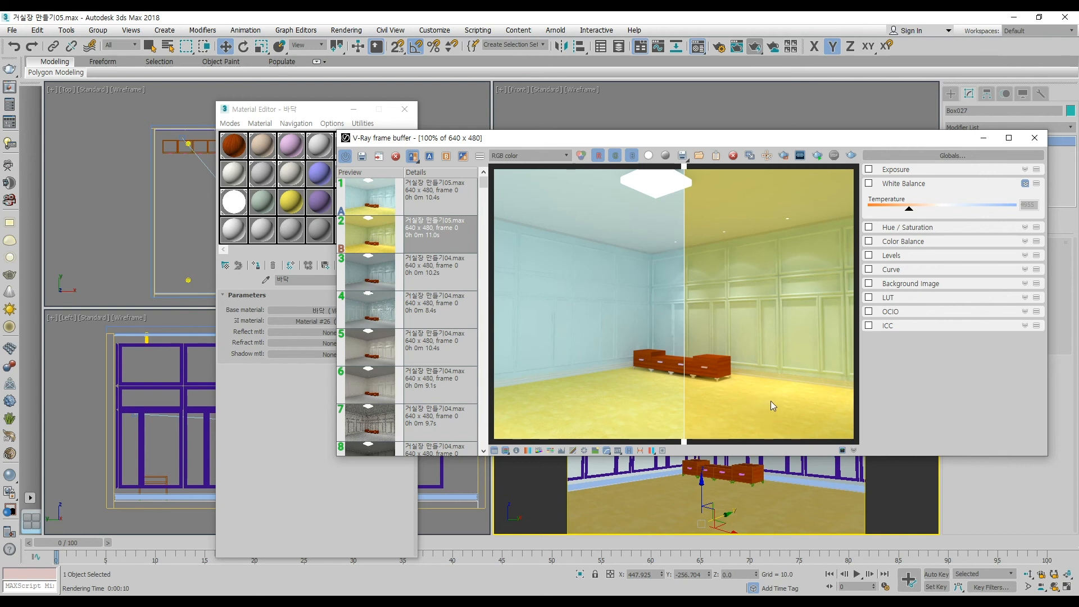
Darken the GI material's diffuse color to a gray of about 176 and render the room again
left_click(298, 324)
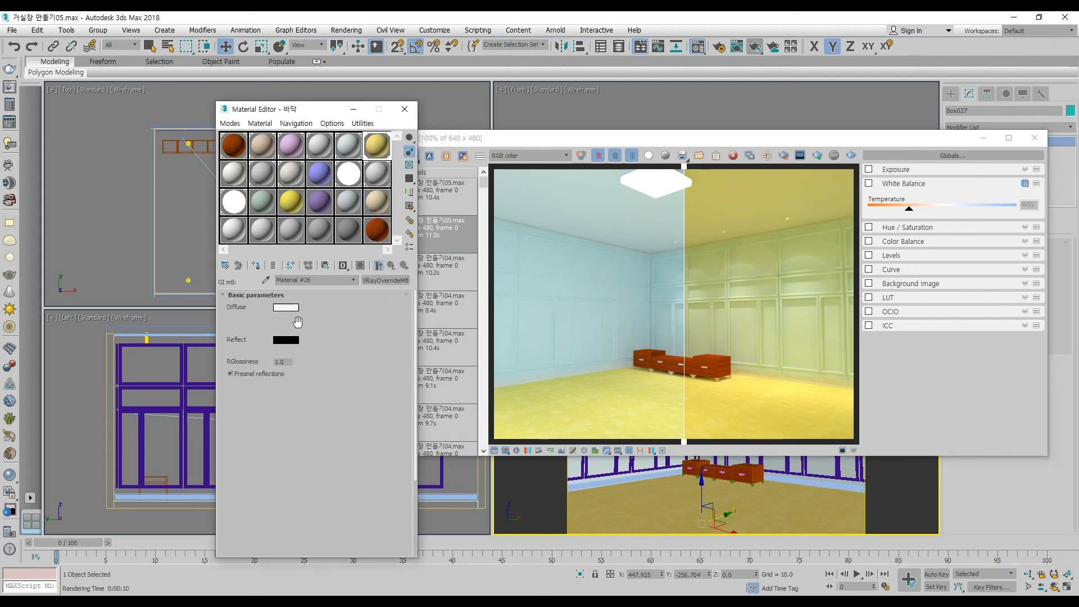
left_click(286, 306)
left_click_drag(333, 163, 334, 145)
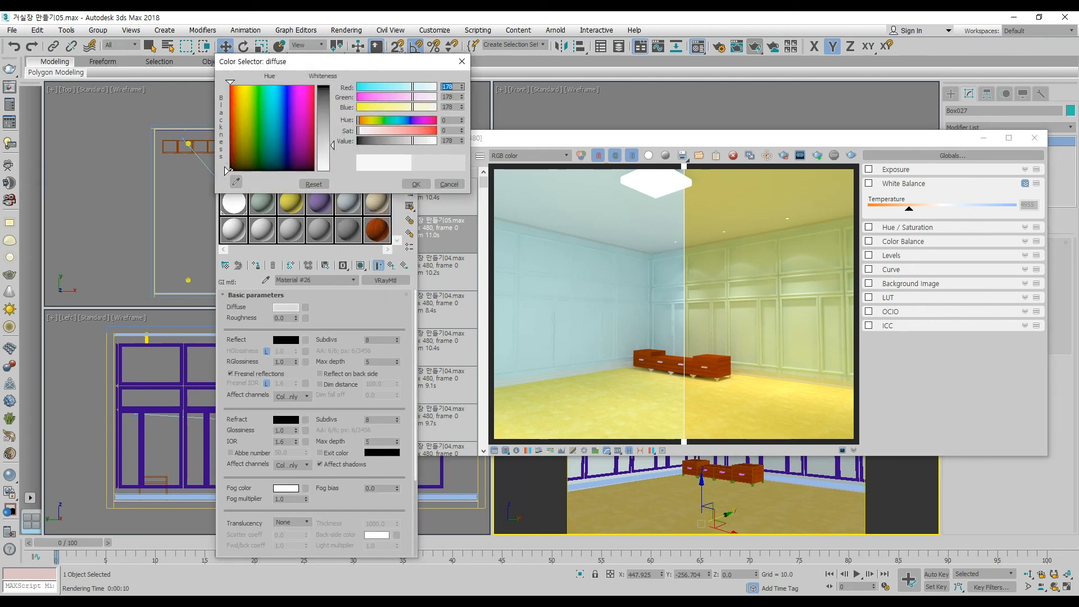
left_click(420, 184)
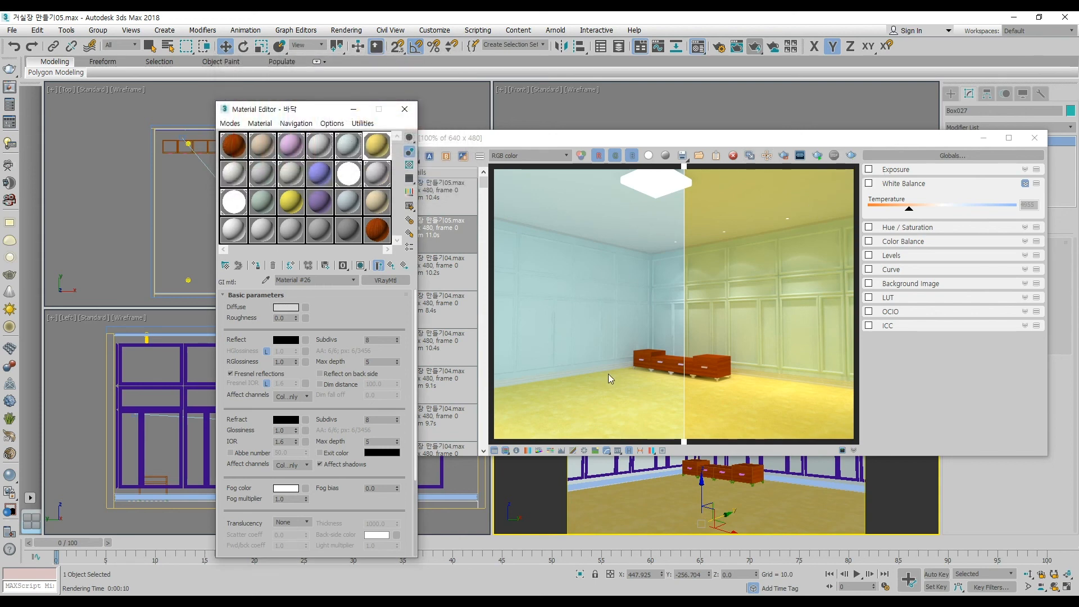
left_click(852, 155)
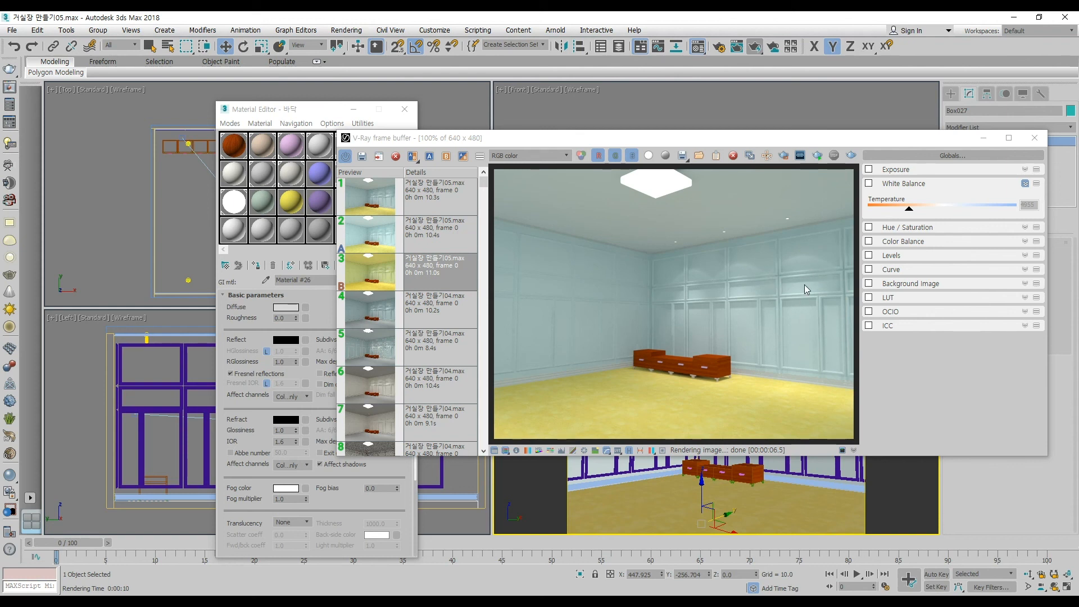
Enable white balance on the render with a temperature of about 5747 and close the frame buffer
left_click(869, 183)
left_click_drag(910, 209, 927, 225)
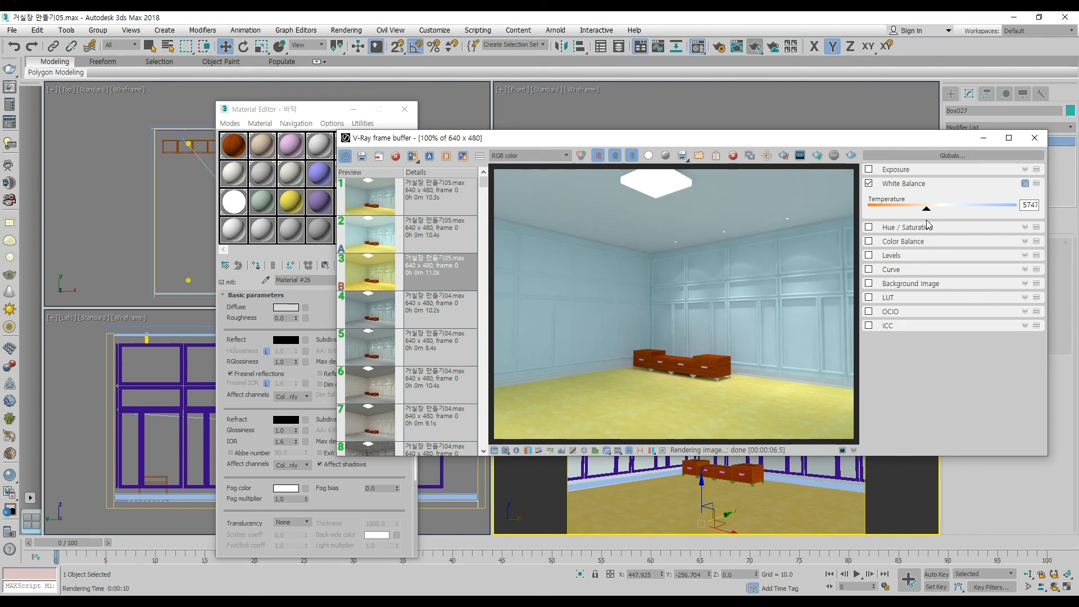
left_click(1035, 137)
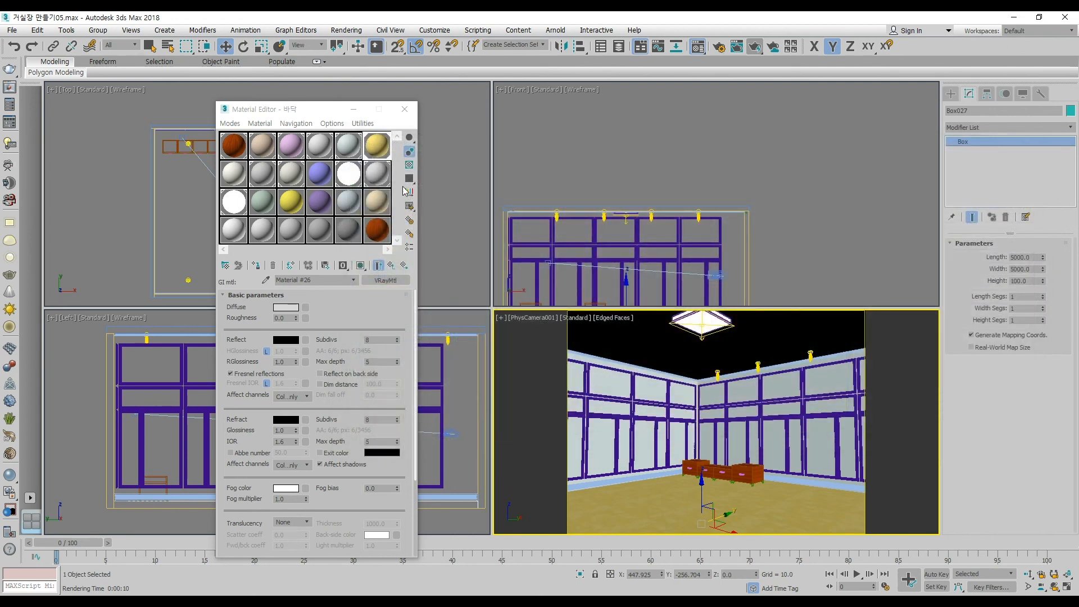
Set the GI material's reflection to white 255 with Fresnel reflections off, and start a test render before closing the frame buffer
left_click(281, 346)
left_click(324, 168)
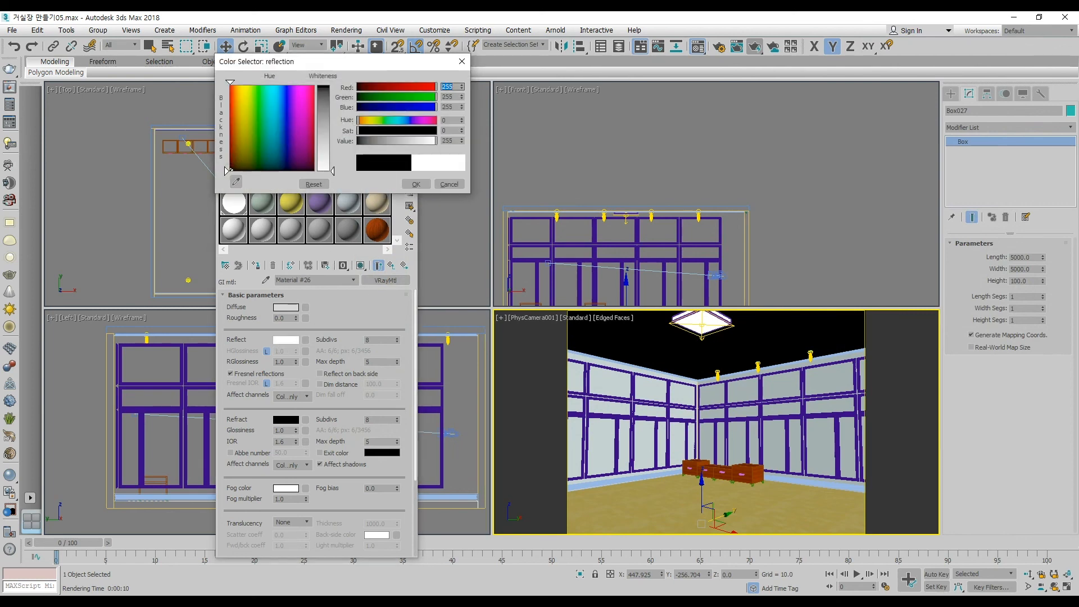
left_click(416, 184)
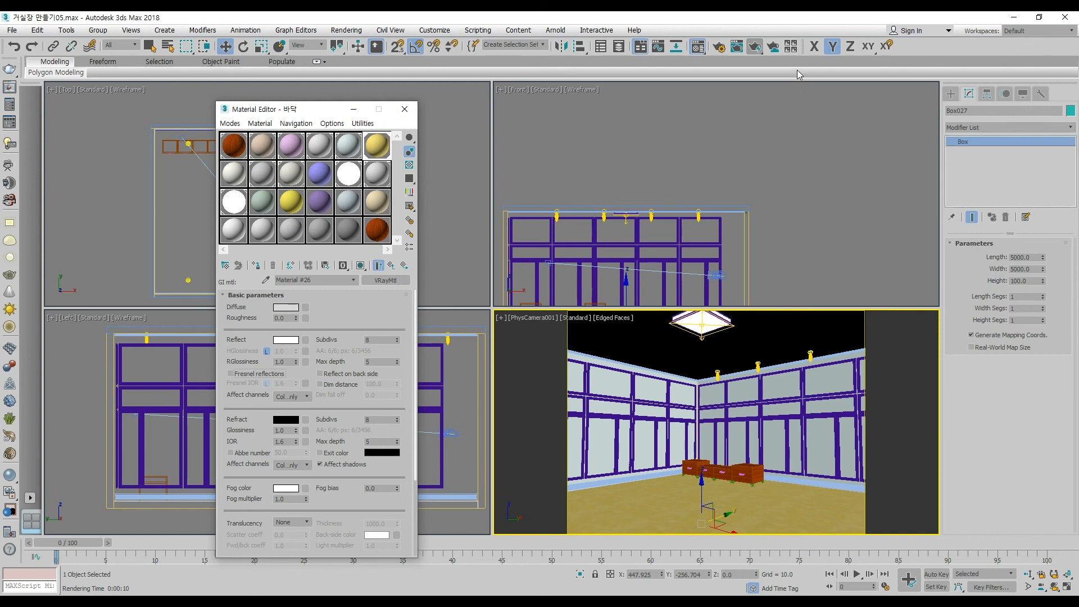
left_click(755, 47)
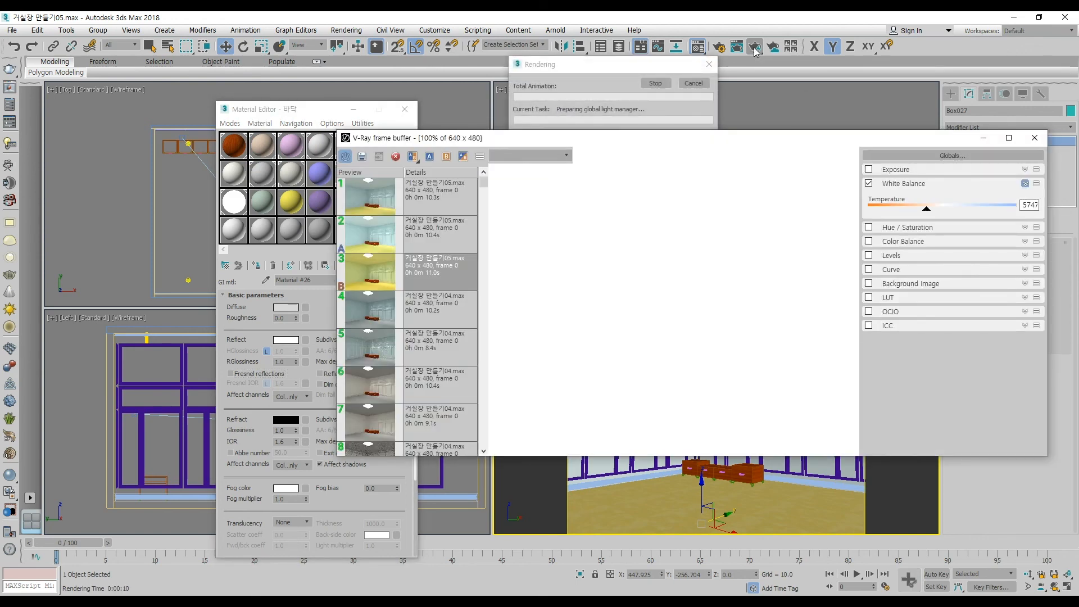
left_click(1035, 138)
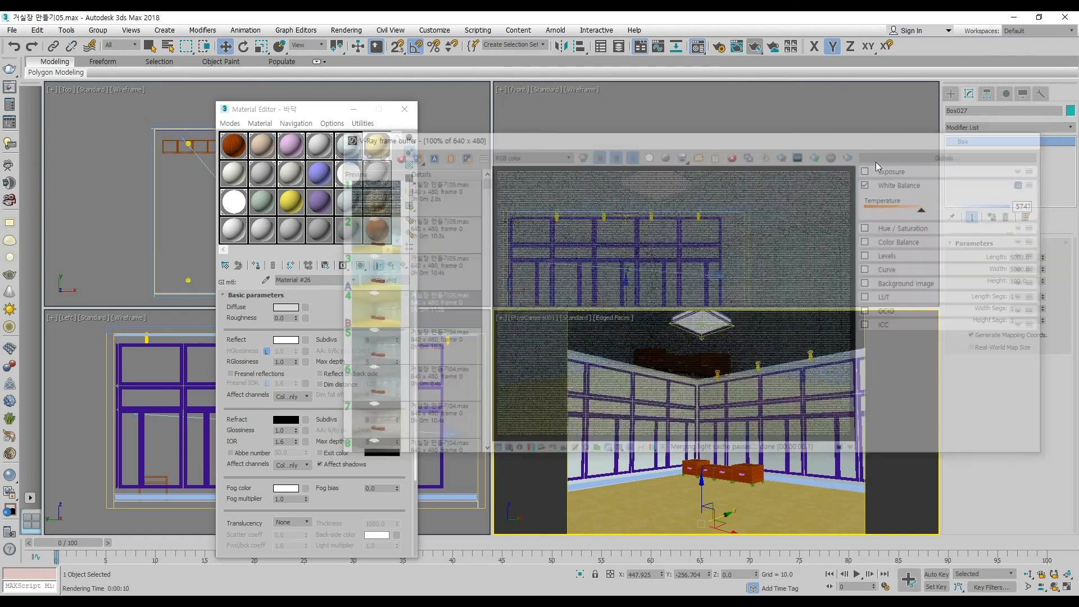
Reset the GI material's reflection color to black and return to the override material
left_click(283, 342)
left_click(359, 141)
left_click(414, 184)
left_click(378, 265)
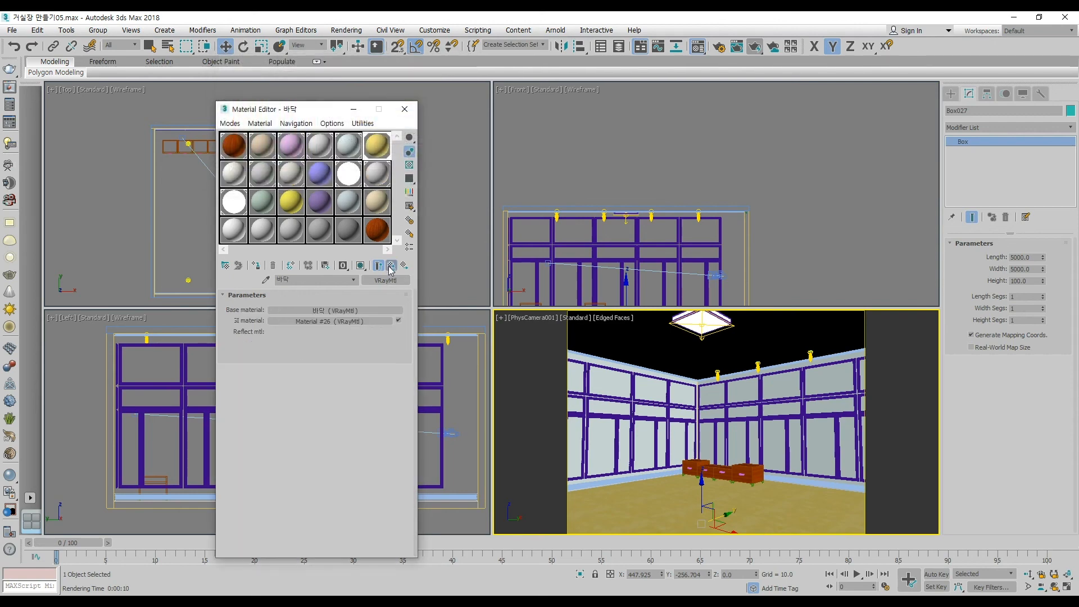
Set the base material 바닥's reflection to white, turn off its Fresnel reflections and render the camera view
left_click(352, 311)
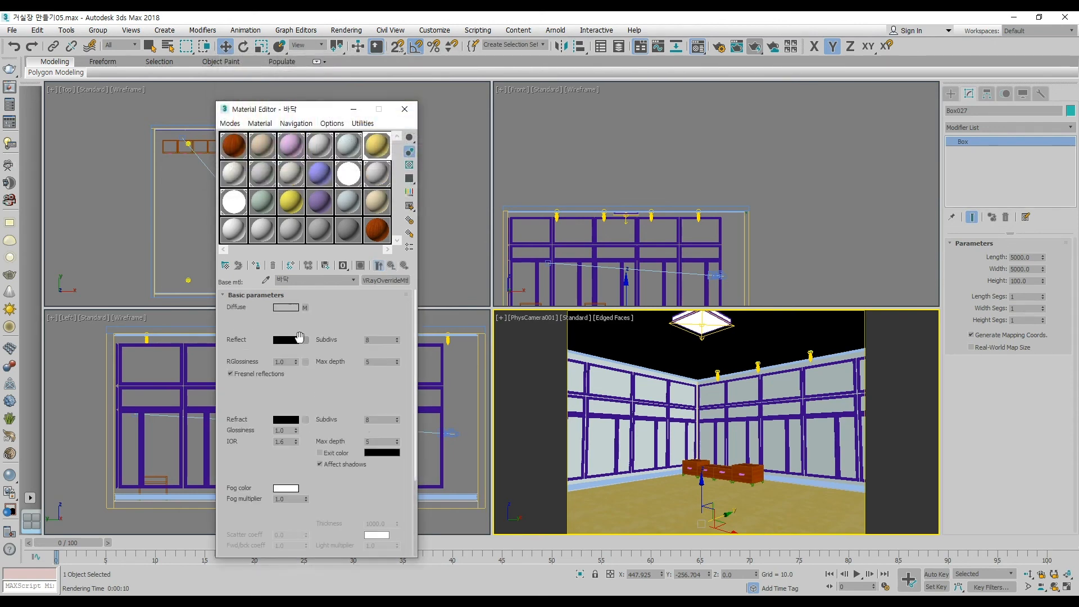
left_click(286, 340)
left_click(334, 164)
left_click(416, 185)
left_click(239, 374)
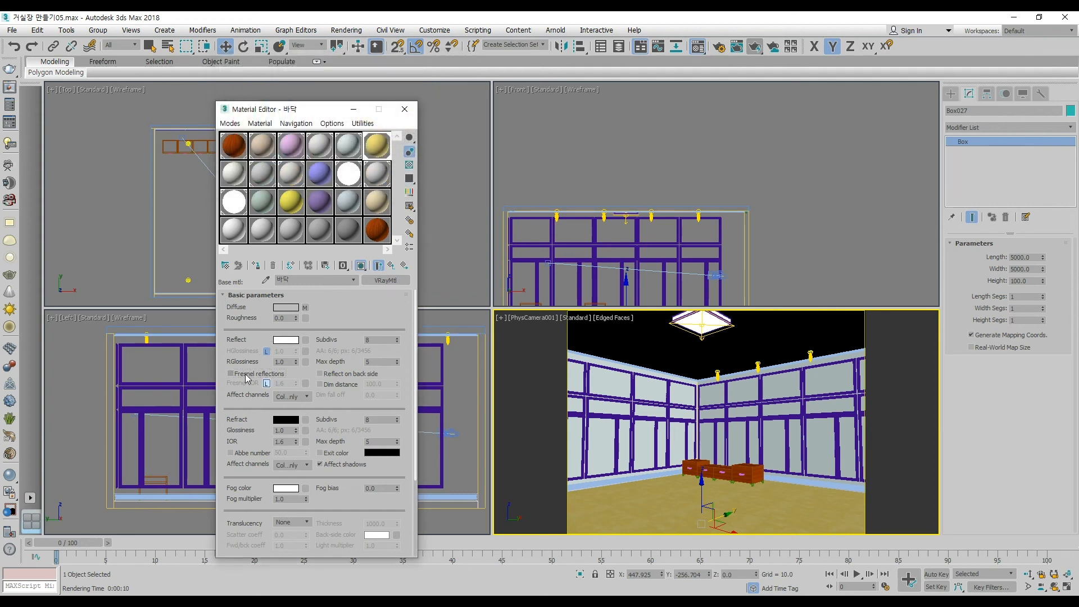
left_click(755, 50)
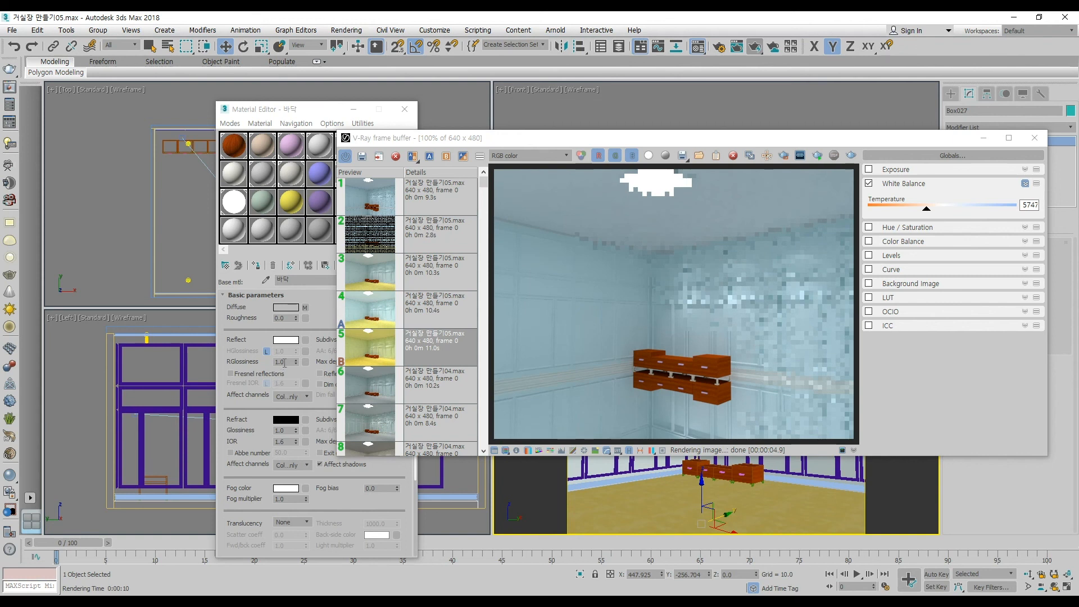
Set the floor base material's reflection glossiness to 0.85 and render again
left_click(273, 377)
double_click(286, 362)
type("0.85")
key("Return")
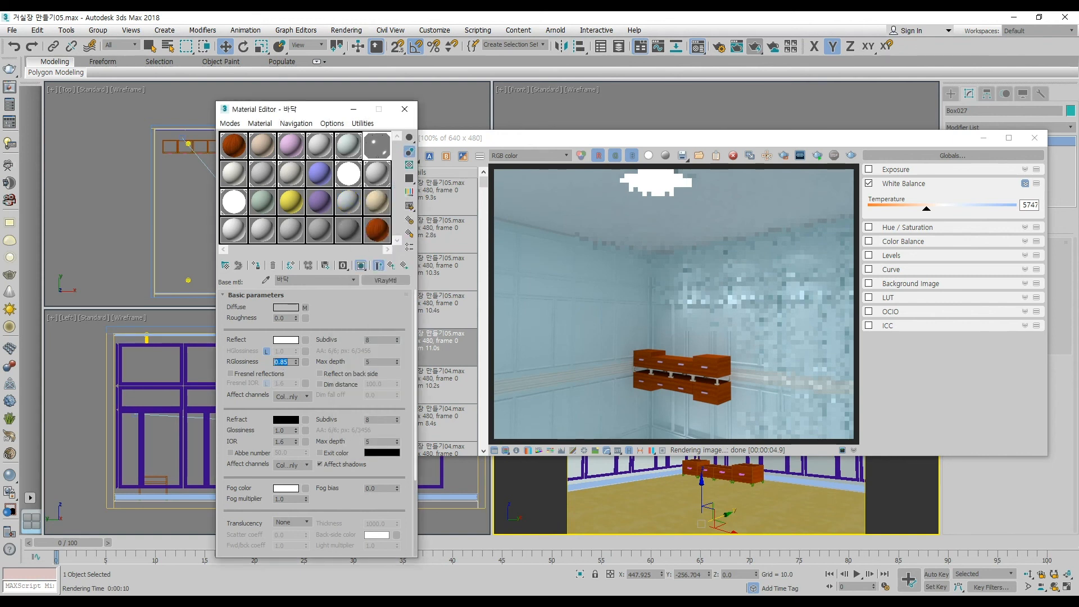
key("shift+q")
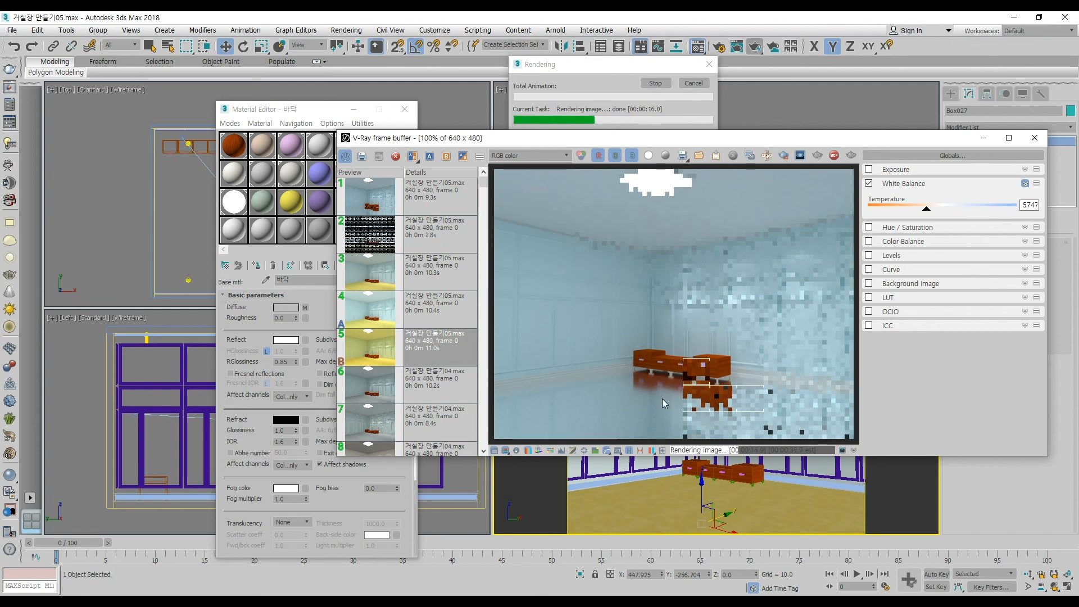
Stop the running render, turn Fresnel reflections back on for the floor base material and render again
key("Escape")
left_click(229, 383)
left_click(231, 373)
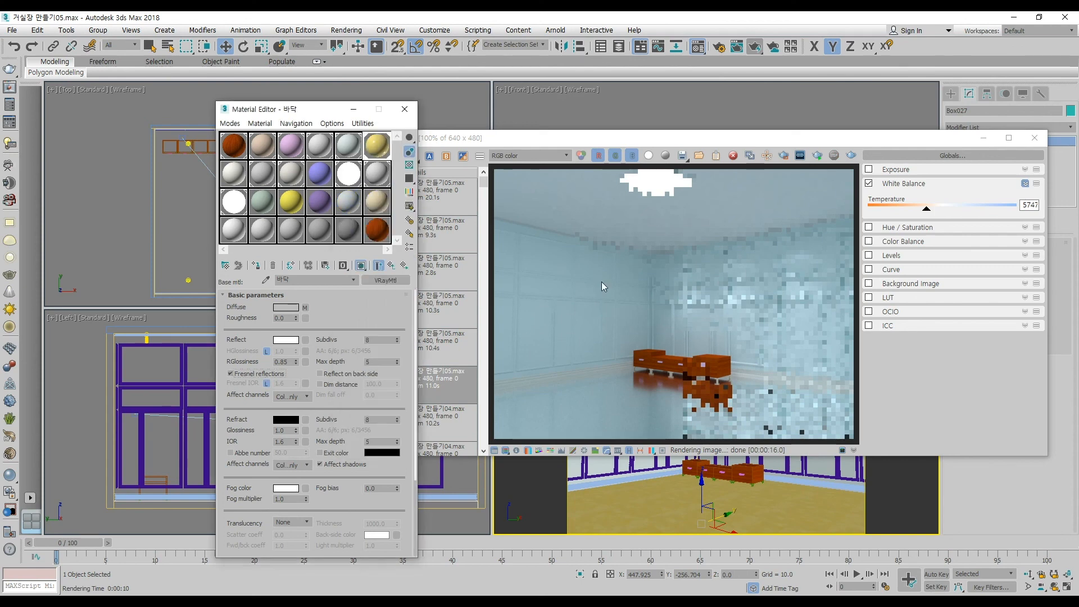
left_click(852, 156)
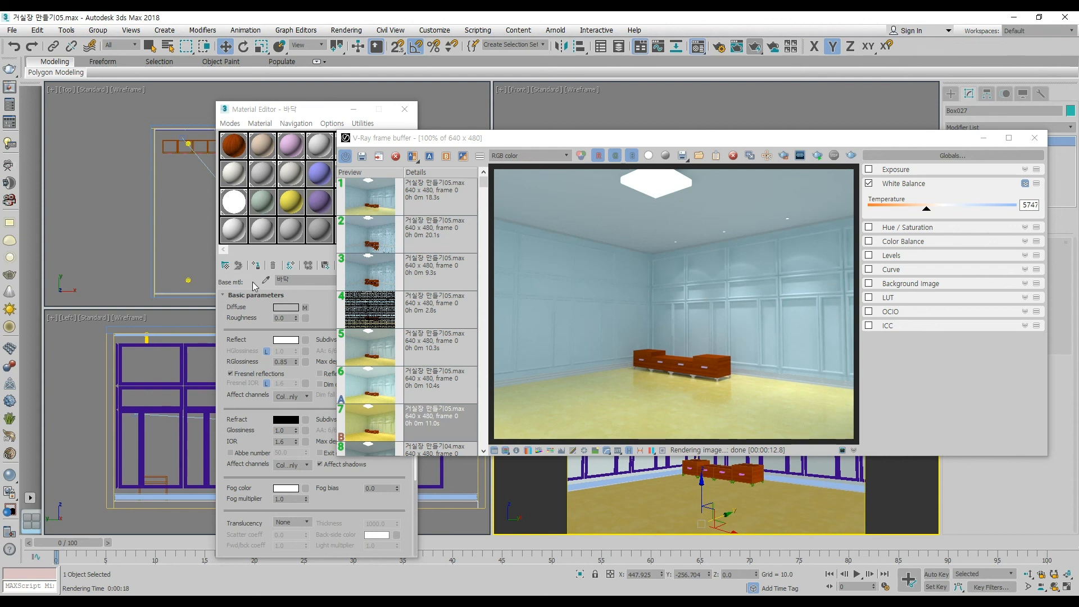
Change the override's GI material diffuse to a pale yellowish gray of about RGB 203, 200, 171 and render the room
left_click(306, 109)
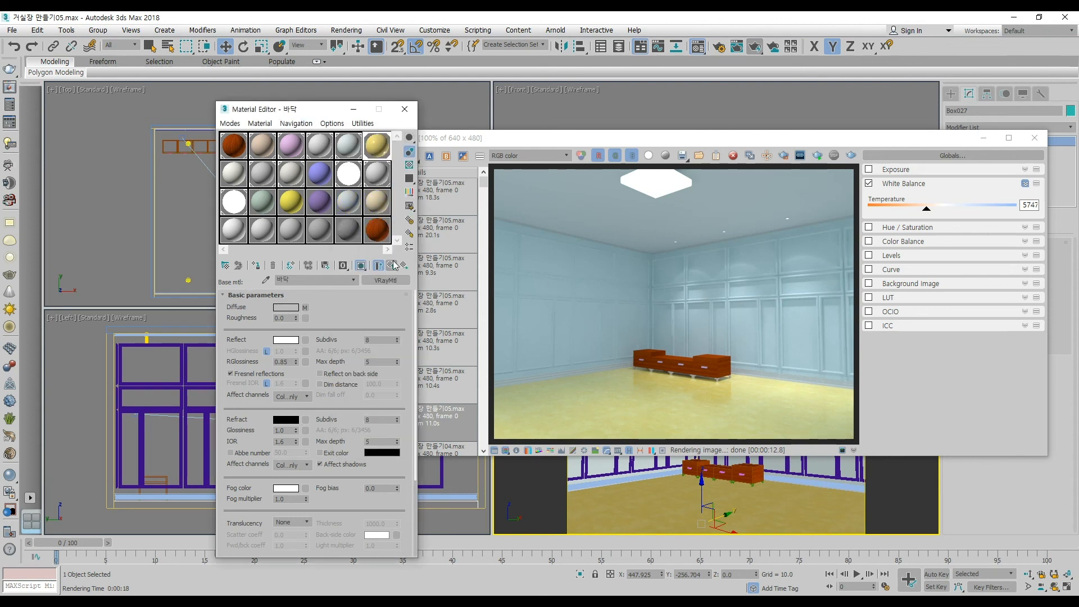
left_click(385, 280)
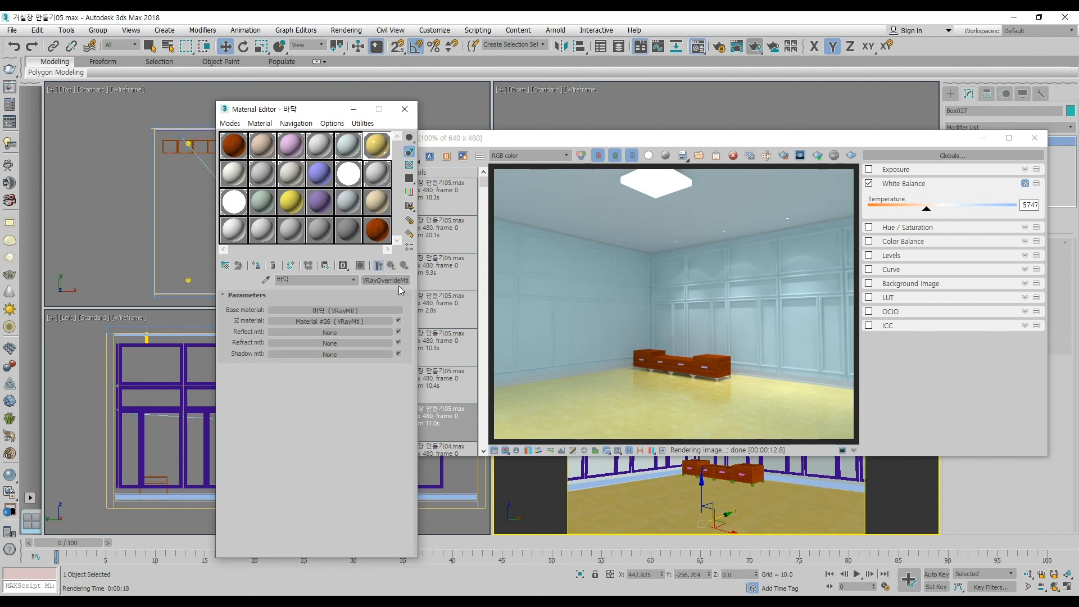
left_click(351, 322)
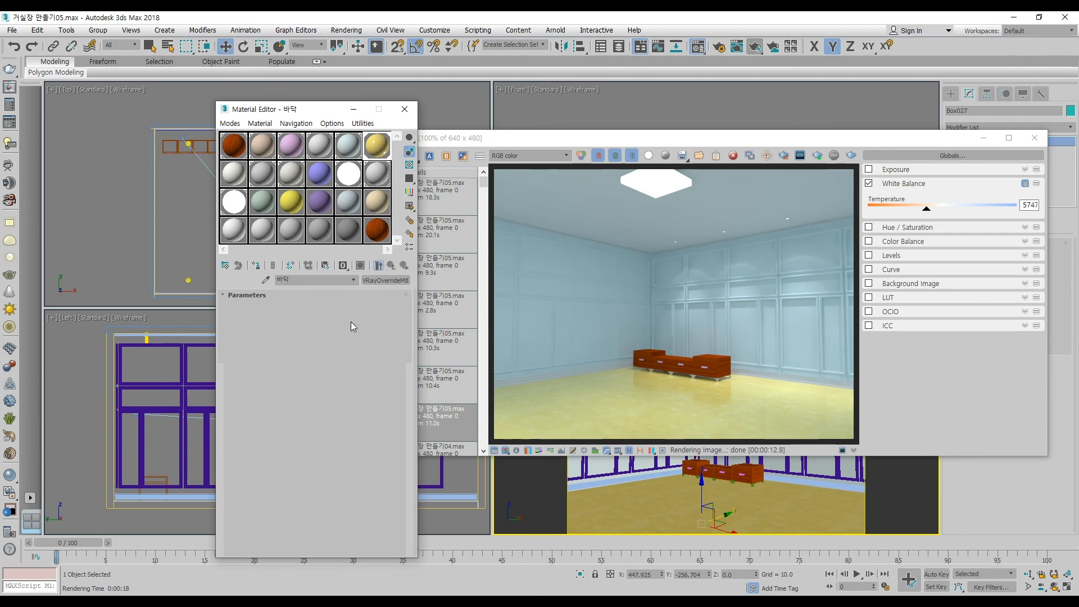
left_click(284, 308)
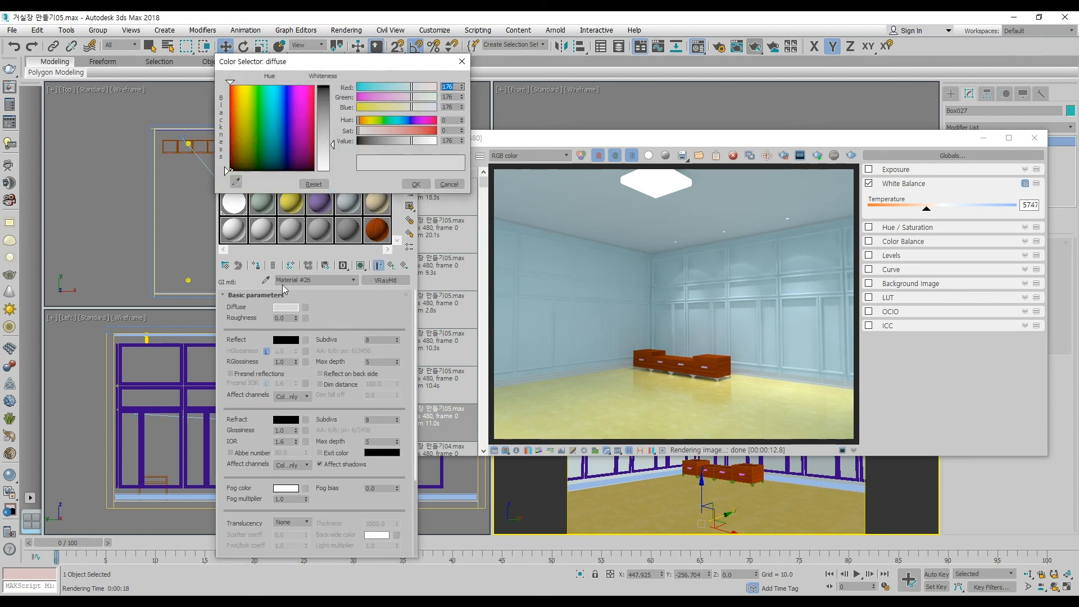
left_click(243, 128)
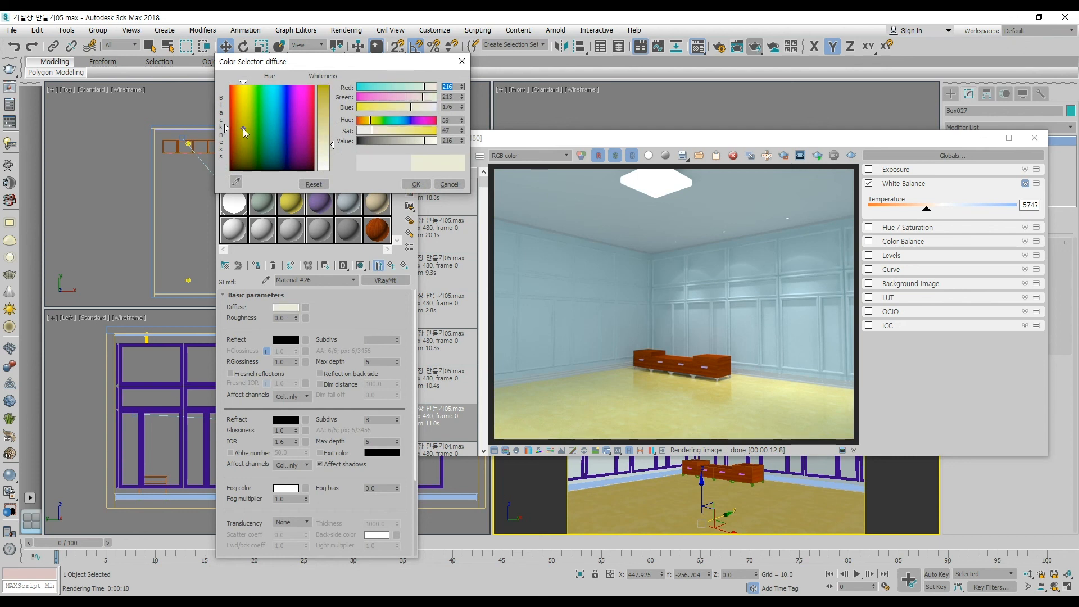
left_click_drag(325, 147, 328, 147)
left_click_drag(426, 143, 420, 143)
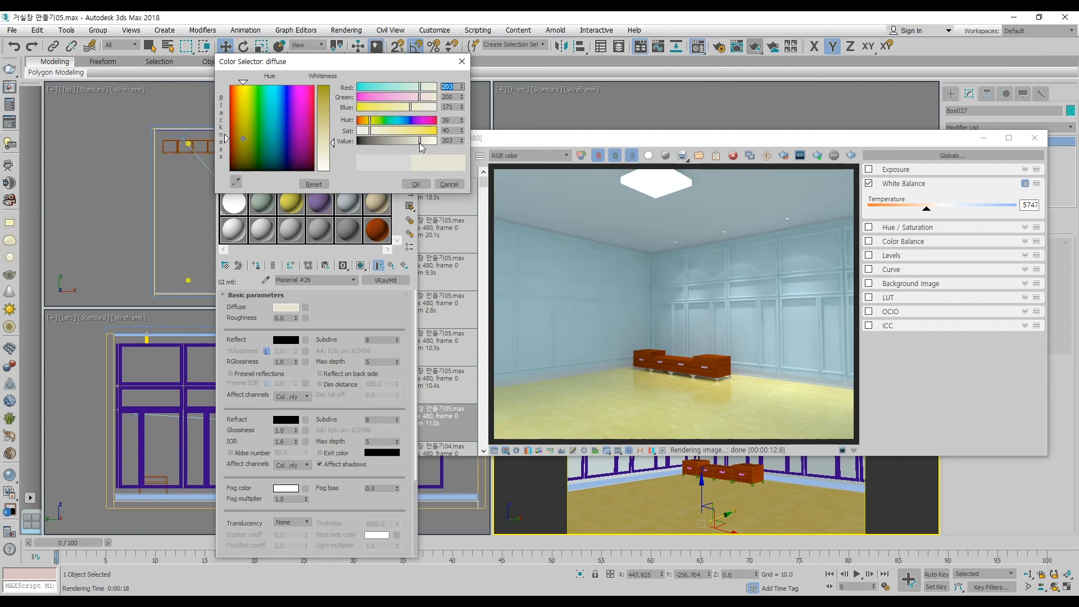
left_click(415, 184)
left_click(851, 155)
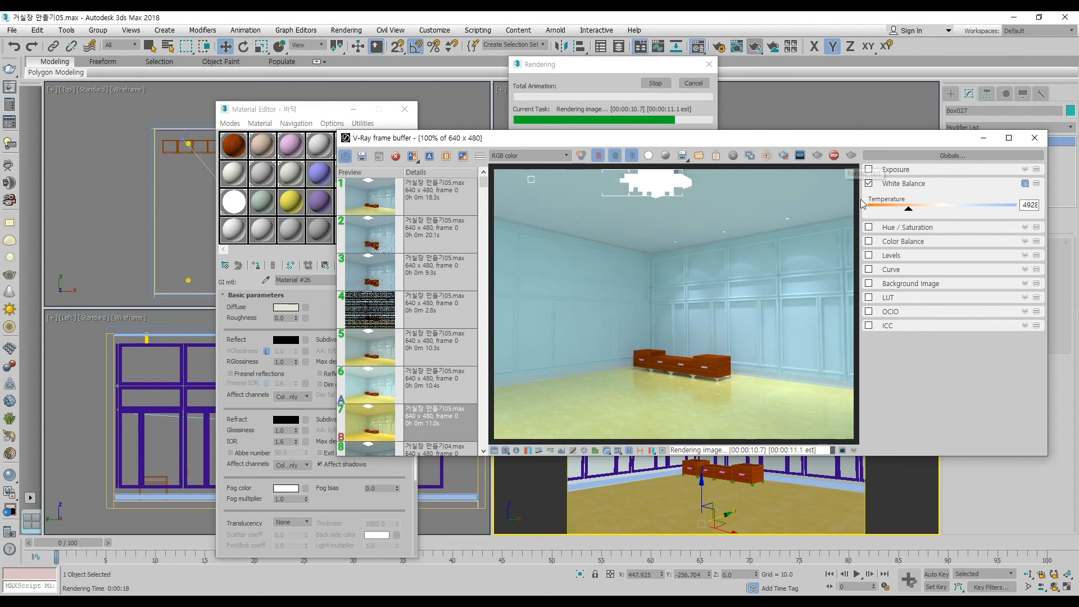
Raise the render's white balance temperature to about 6302
left_click_drag(909, 209, 944, 222)
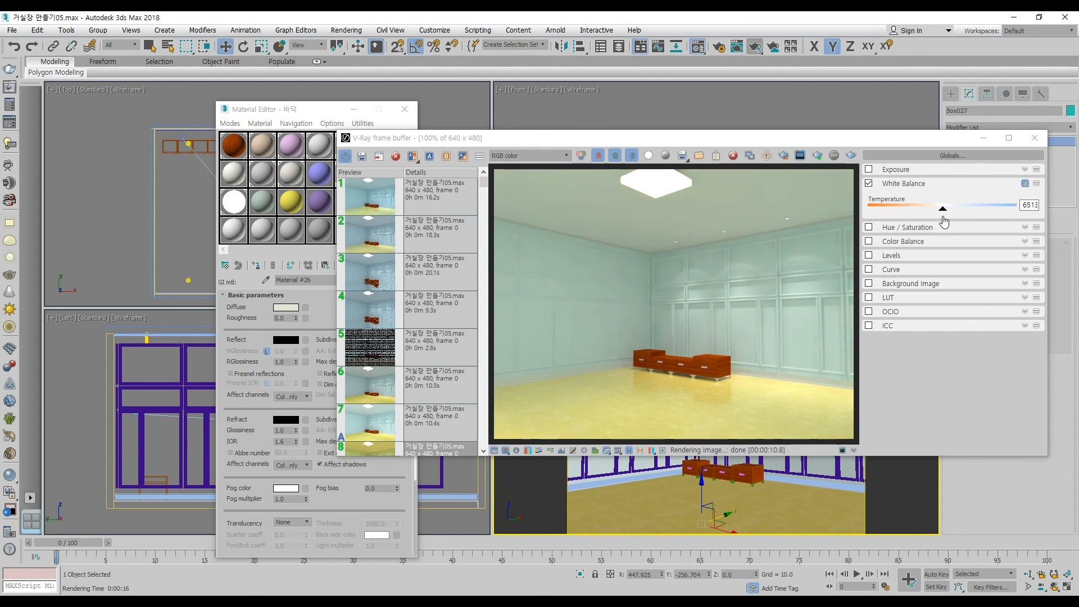
left_click_drag(939, 216, 935, 217)
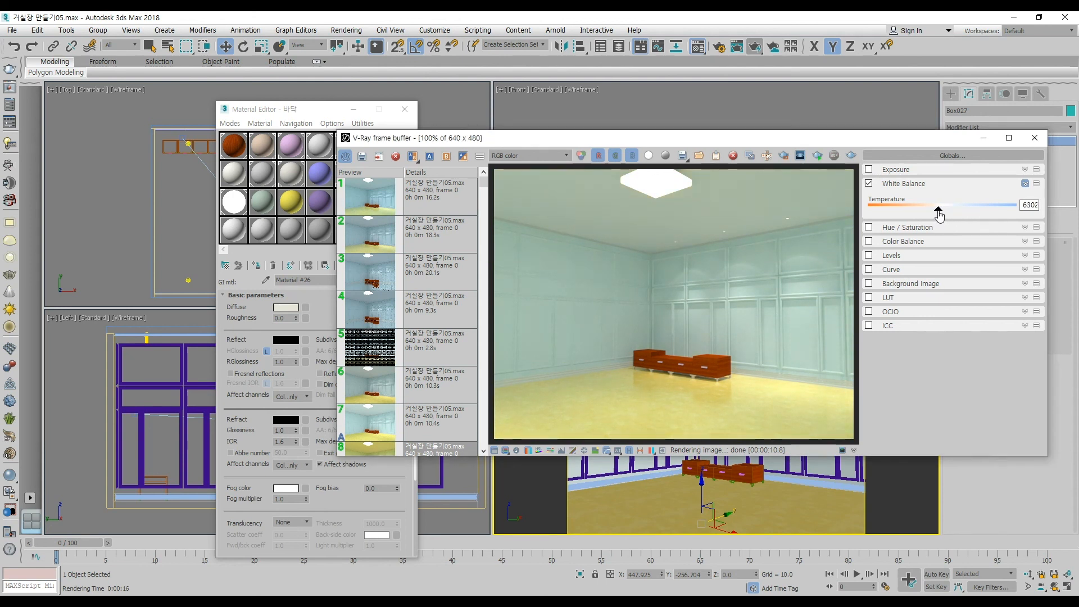